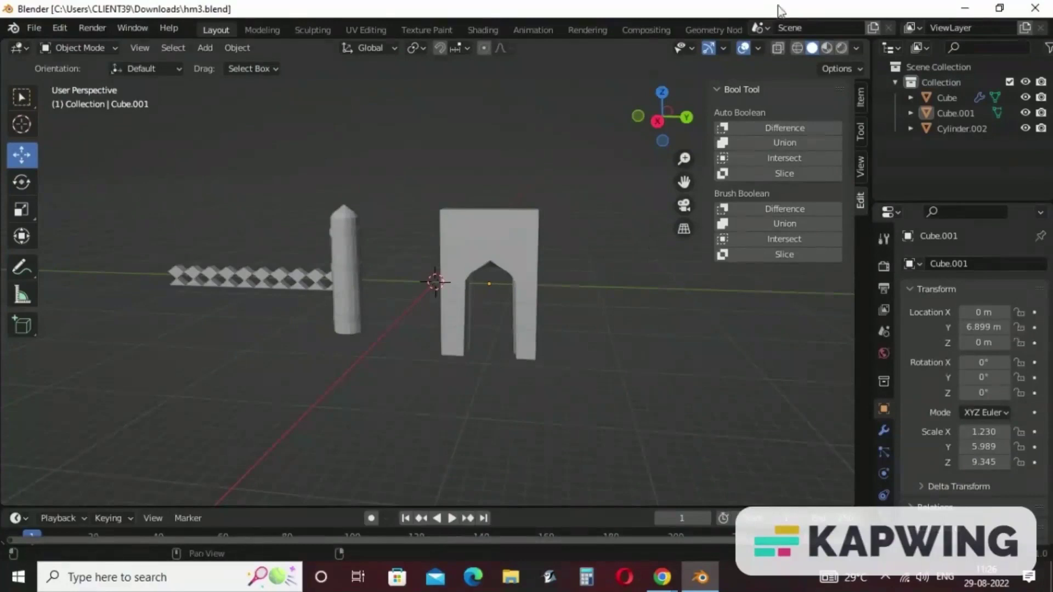
# Add a plane mesh at the world origin
pyautogui.click(717, 87)
pyautogui.click(199, 49)
pyautogui.moveTo(214, 63)
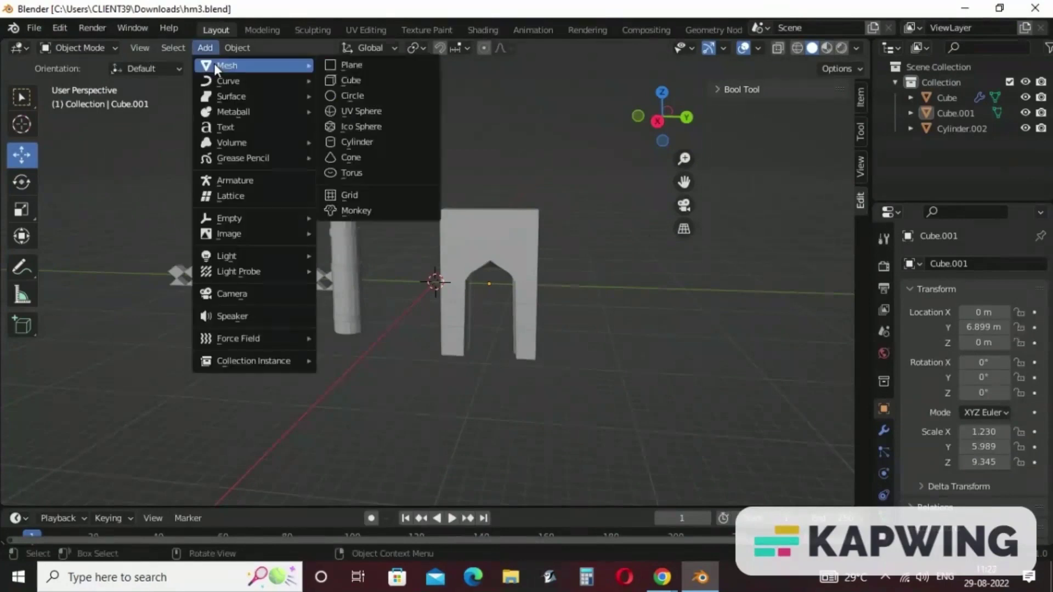
pyautogui.click(331, 70)
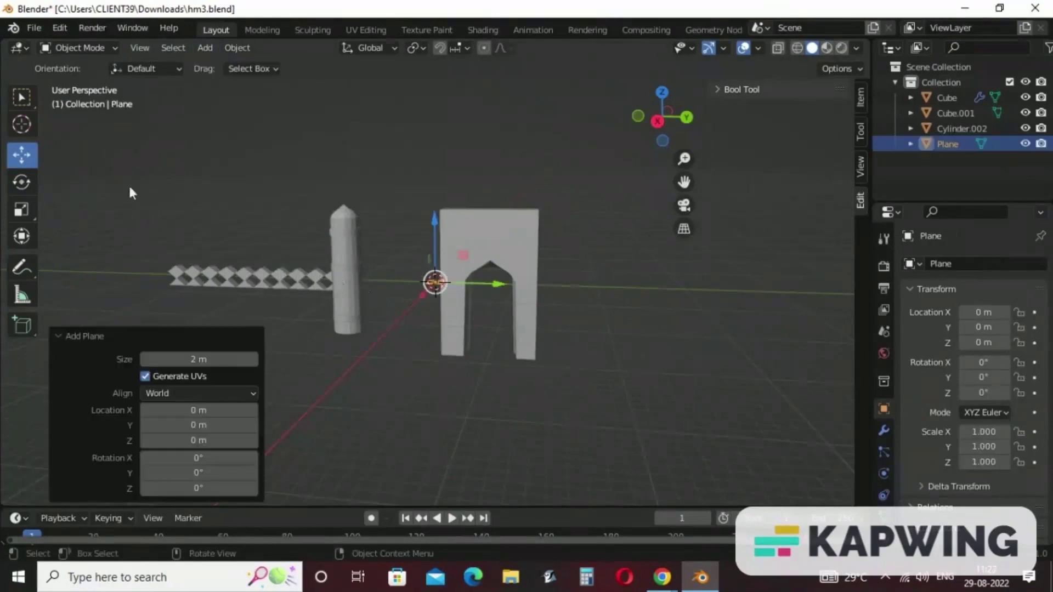
# Scale the plane to 50 in X and 50 in Y to make a large ground surface
pyautogui.doubleClick(989, 432)
pyautogui.write('50')
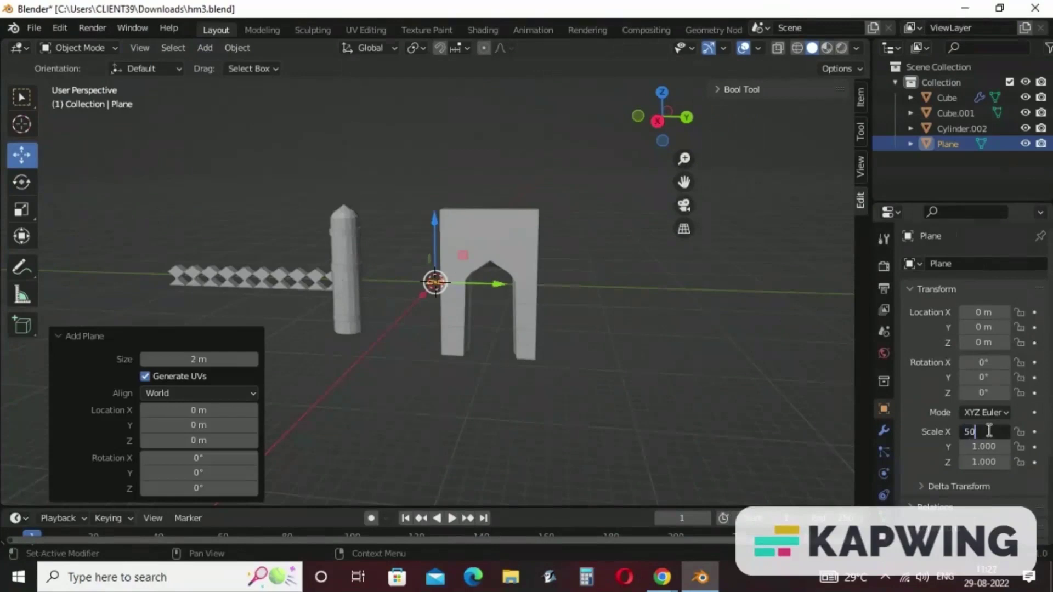
pyautogui.press('Tab')
pyautogui.write('50')
pyautogui.press('Tab')
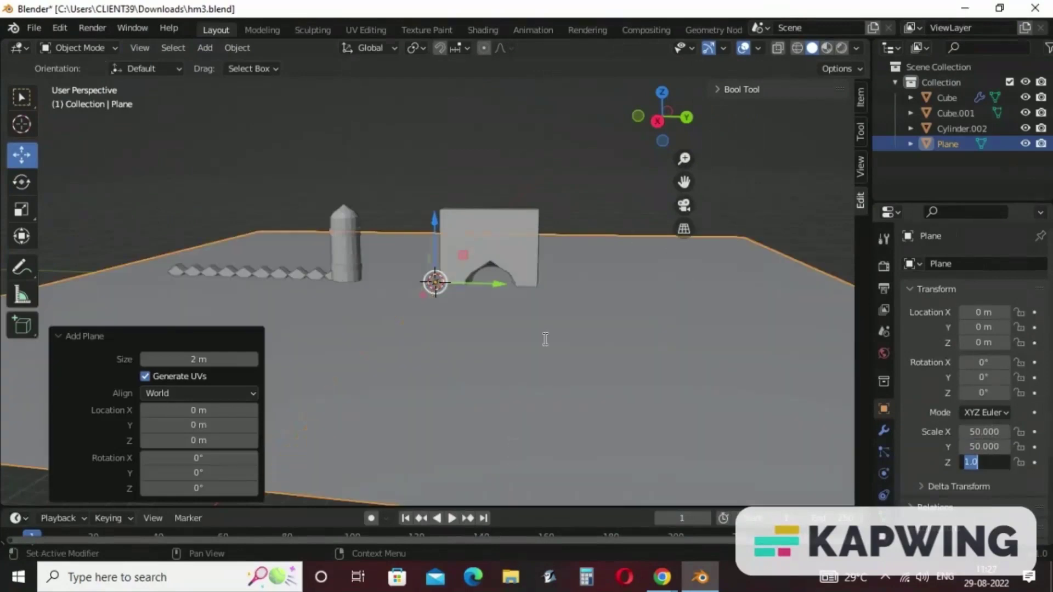
pyautogui.press('Return')
pyautogui.scroll(-3, 415, 329)
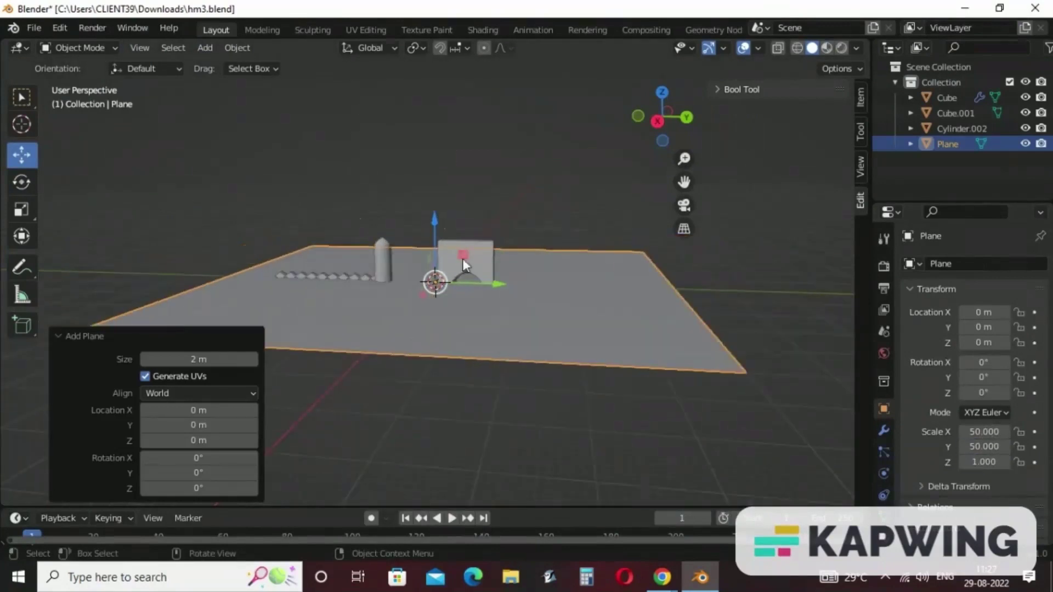
# Raise the arch about 17.2 m in Z and move it along X to about 60.5 m, past the ground's front edge
pyautogui.click(483, 259)
pyautogui.moveTo(466, 214); pyautogui.dragTo(454, 131)
pyautogui.moveTo(624, 206); pyautogui.dragTo(534, 236, button='middle')
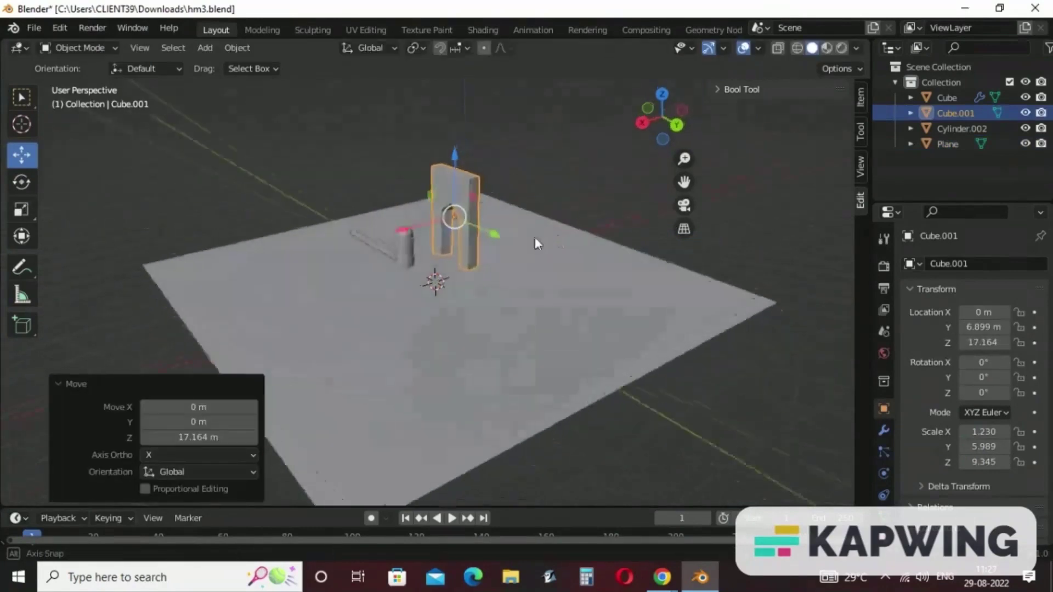
pyautogui.press('g')
pyautogui.press('x')
pyautogui.moveTo(329, 252); pyautogui.dragTo(164, 346)
pyautogui.moveTo(163, 346); pyautogui.dragTo(447, 325, button='middle')
pyautogui.moveTo(435, 310); pyautogui.dragTo(419, 351)
# Enlarge the arch to a scale of about 8.15 in Y and 12.31 in Z
pyautogui.click(21, 209)
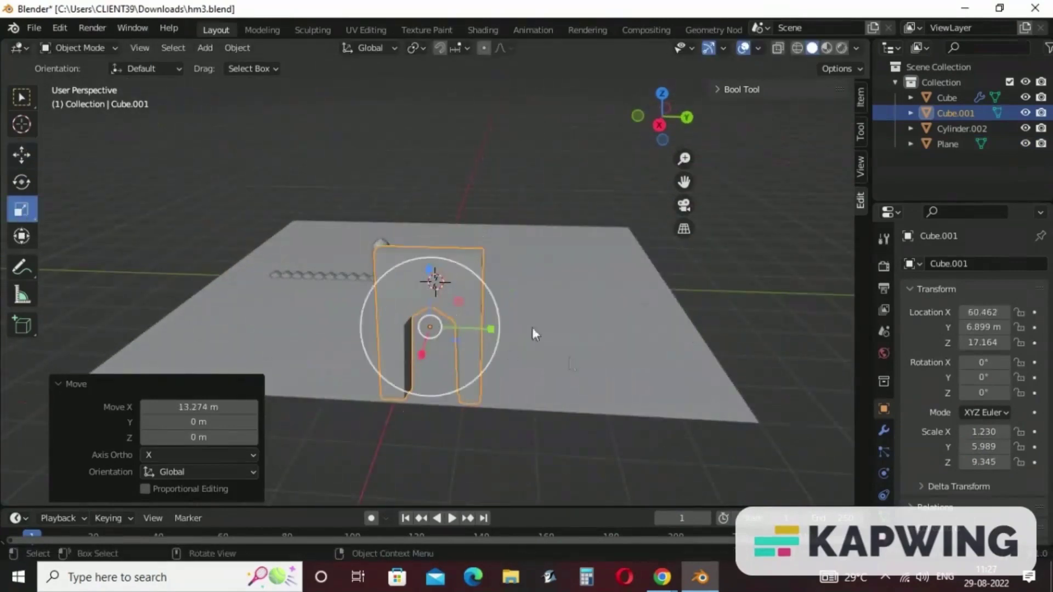
pyautogui.moveTo(492, 331); pyautogui.dragTo(505, 331)
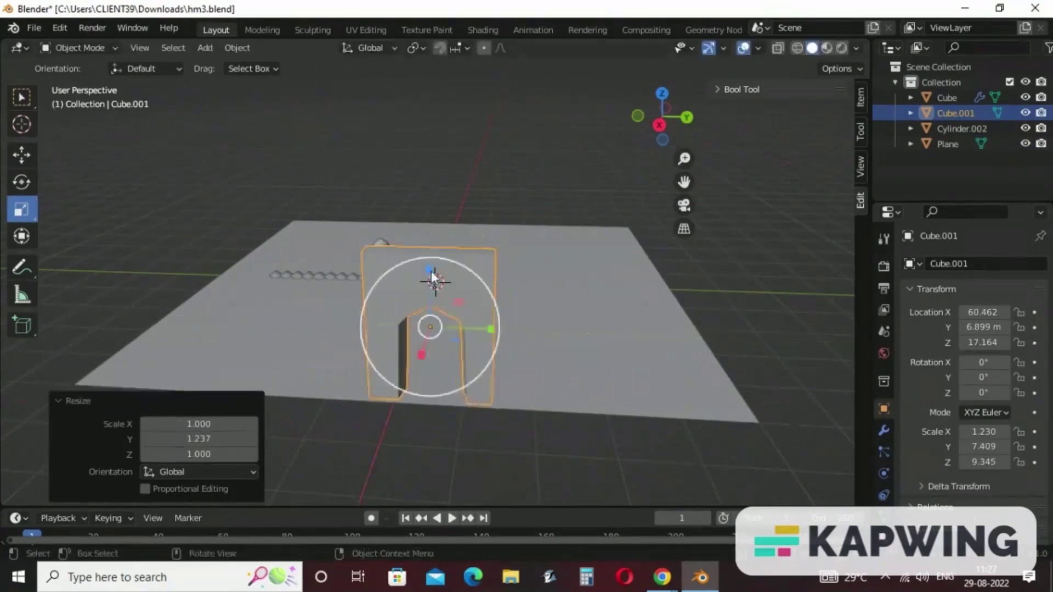
pyautogui.moveTo(430, 270); pyautogui.dragTo(430, 252)
pyautogui.moveTo(492, 330); pyautogui.dragTo(498, 327)
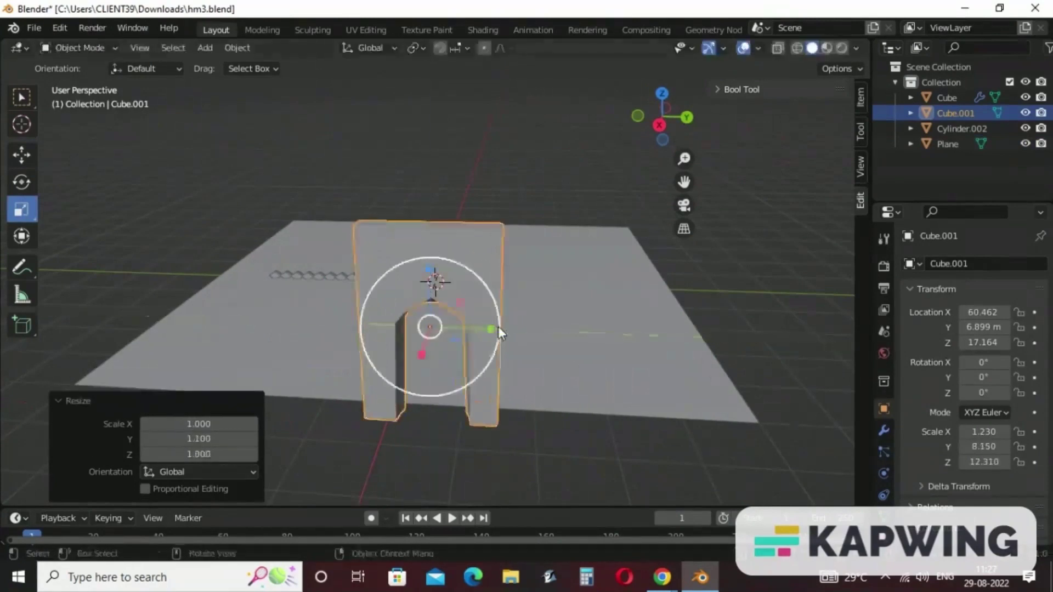
# Move the arch back to about X 49 m and lower it to about Z 12.8 m, standing on the ground's front edge
pyautogui.click(21, 155)
pyautogui.moveTo(433, 436); pyautogui.dragTo(67, 295, button='middle')
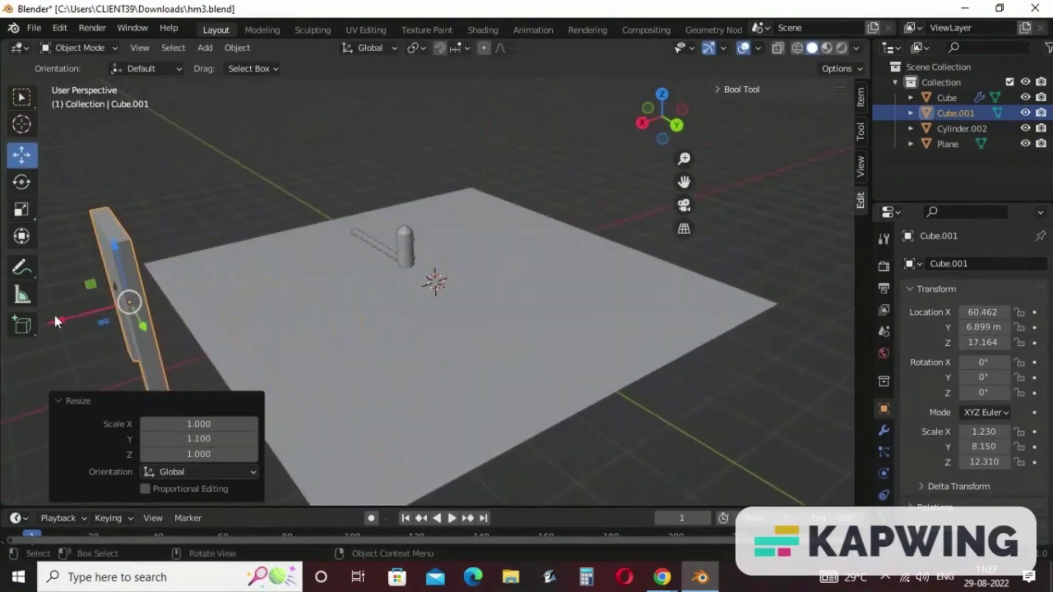
pyautogui.moveTo(54, 315); pyautogui.dragTo(132, 310)
pyautogui.moveTo(446, 444); pyautogui.dragTo(409, 231, button='middle')
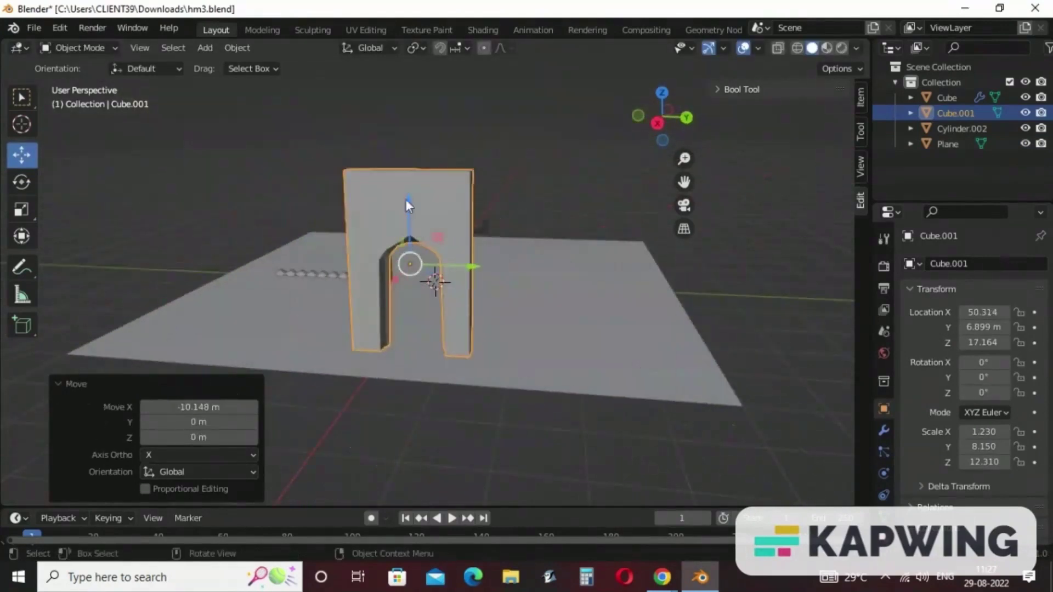
pyautogui.moveTo(406, 206); pyautogui.dragTo(404, 231)
pyautogui.moveTo(463, 404); pyautogui.dragTo(479, 378, button='middle')
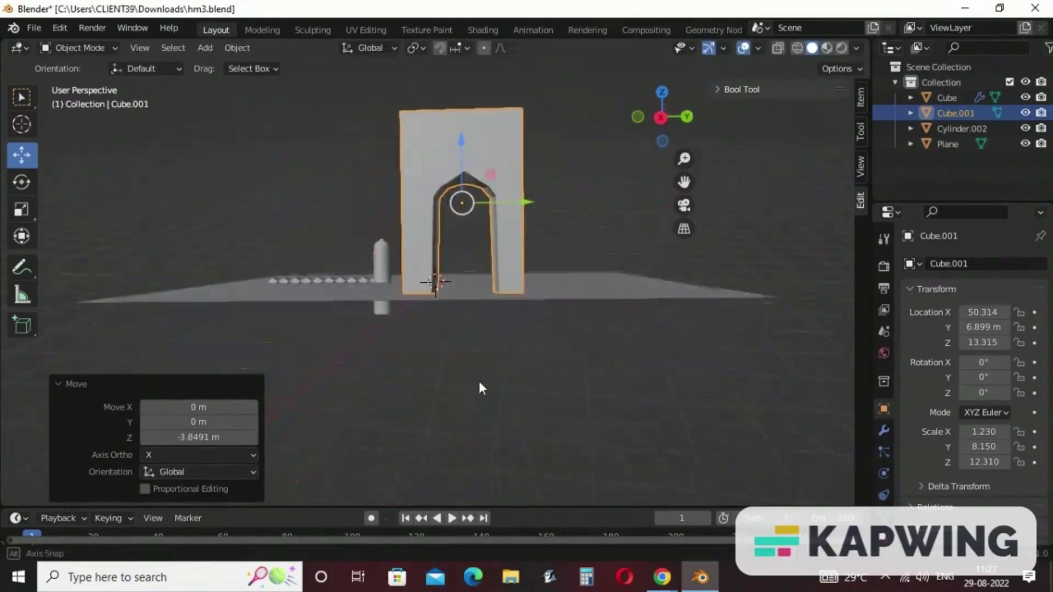
pyautogui.moveTo(465, 157); pyautogui.dragTo(457, 145)
pyautogui.moveTo(469, 297); pyautogui.dragTo(450, 322, button='middle')
pyautogui.moveTo(384, 315); pyautogui.dragTo(393, 305)
# Add a cube and move it to about X 33.5 m, Y -52.1 m, just outside the ground plane
pyautogui.click(205, 48)
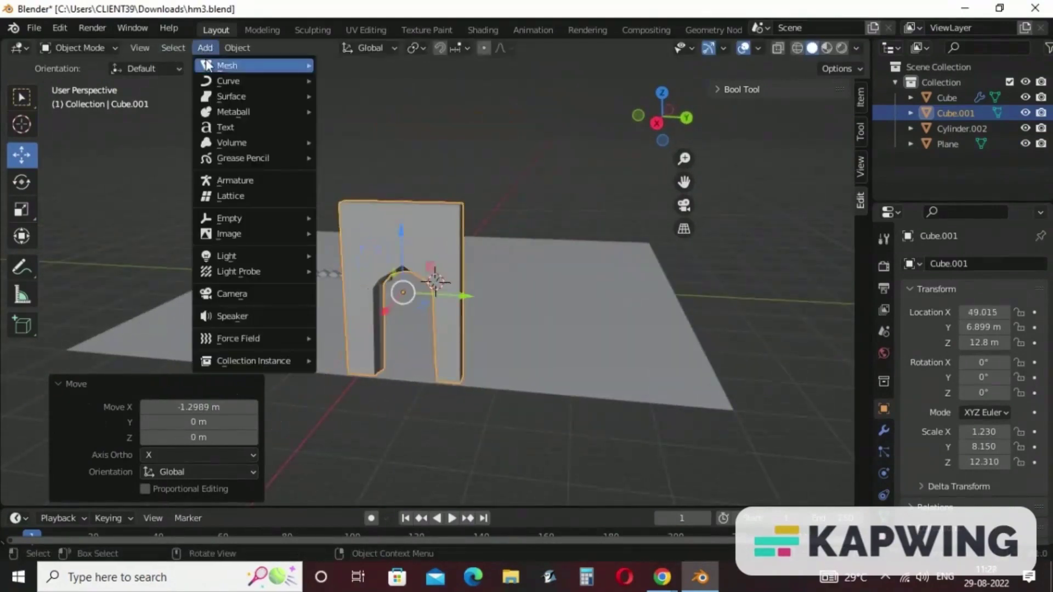
pyautogui.moveTo(253, 65)
pyautogui.click(360, 79)
pyautogui.moveTo(498, 285); pyautogui.dragTo(287, 276)
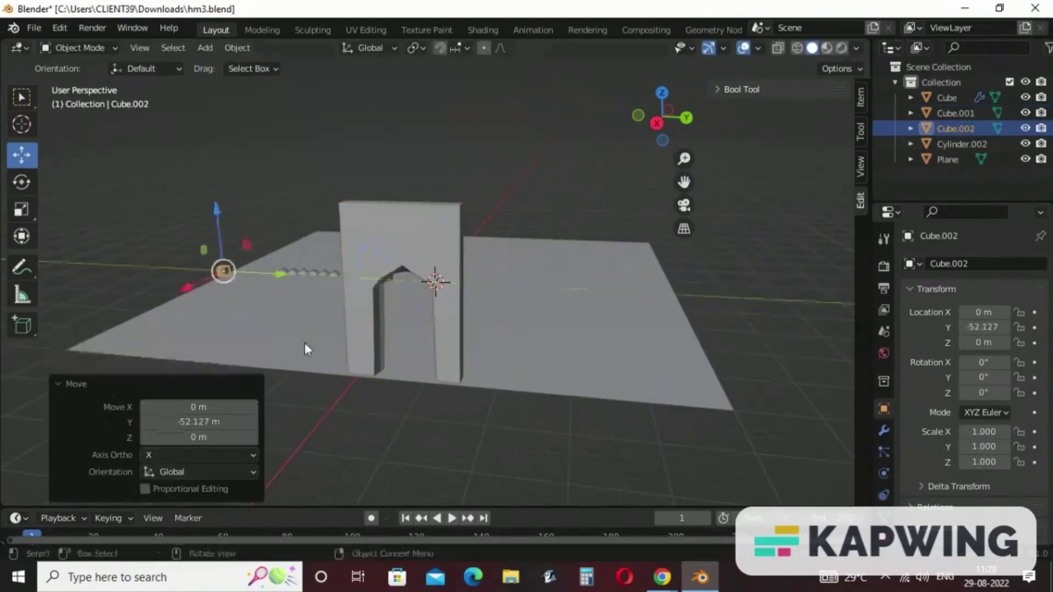
pyautogui.moveTo(304, 344); pyautogui.dragTo(354, 341, button='middle')
pyautogui.moveTo(185, 331); pyautogui.dragTo(354, 463)
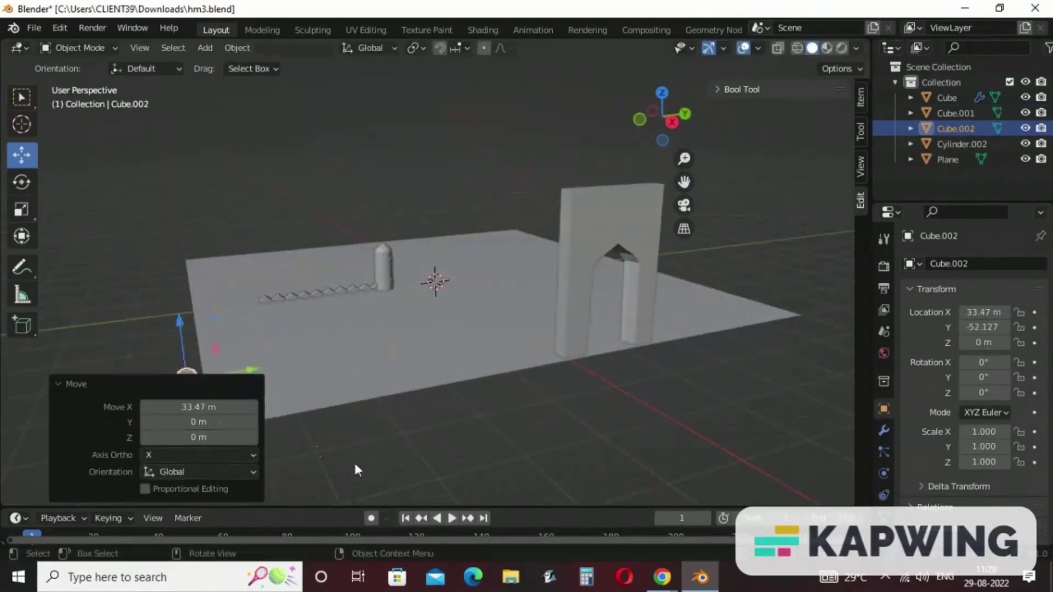
# Place the cube on the ground's front corner at about X 46.9 m, Y -46.4 m, Z 2.6 m
pyautogui.click(354, 463)
pyautogui.click(185, 380)
pyautogui.moveTo(189, 405); pyautogui.dragTo(203, 447)
pyautogui.moveTo(181, 362); pyautogui.dragTo(217, 355)
pyautogui.click(213, 368)
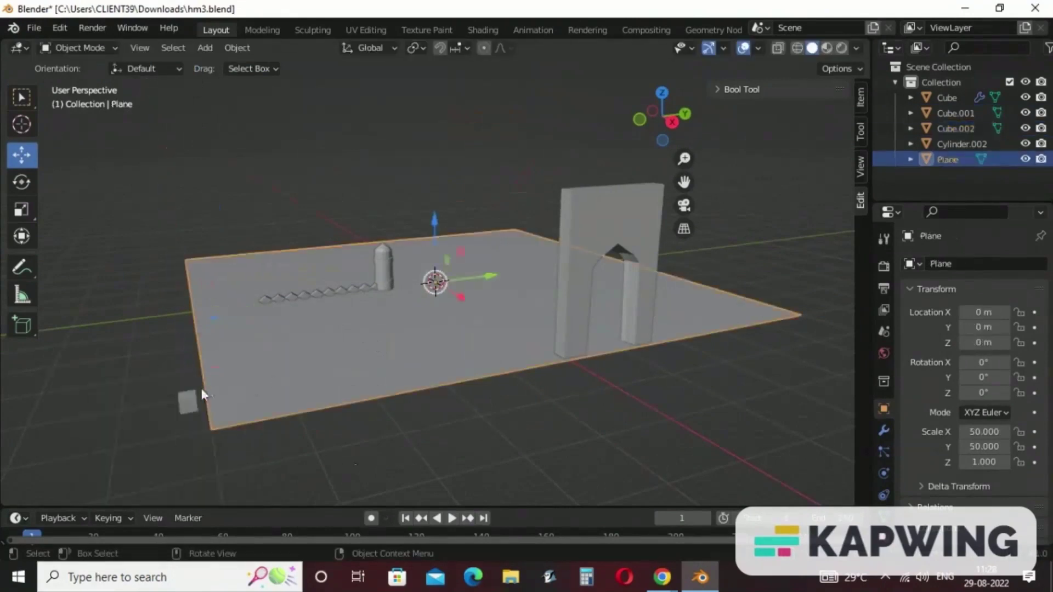
pyautogui.click(195, 401)
pyautogui.moveTo(255, 393); pyautogui.dragTo(305, 394)
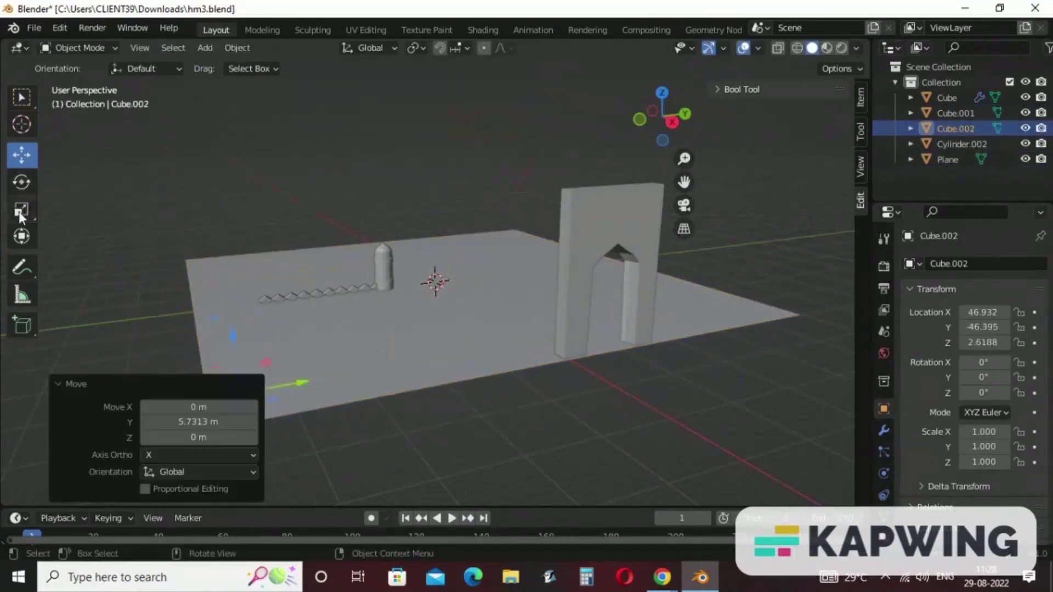
# Set the cube's Z scale to 3
pyautogui.click(21, 210)
pyautogui.moveTo(352, 385); pyautogui.dragTo(635, 331, button='middle')
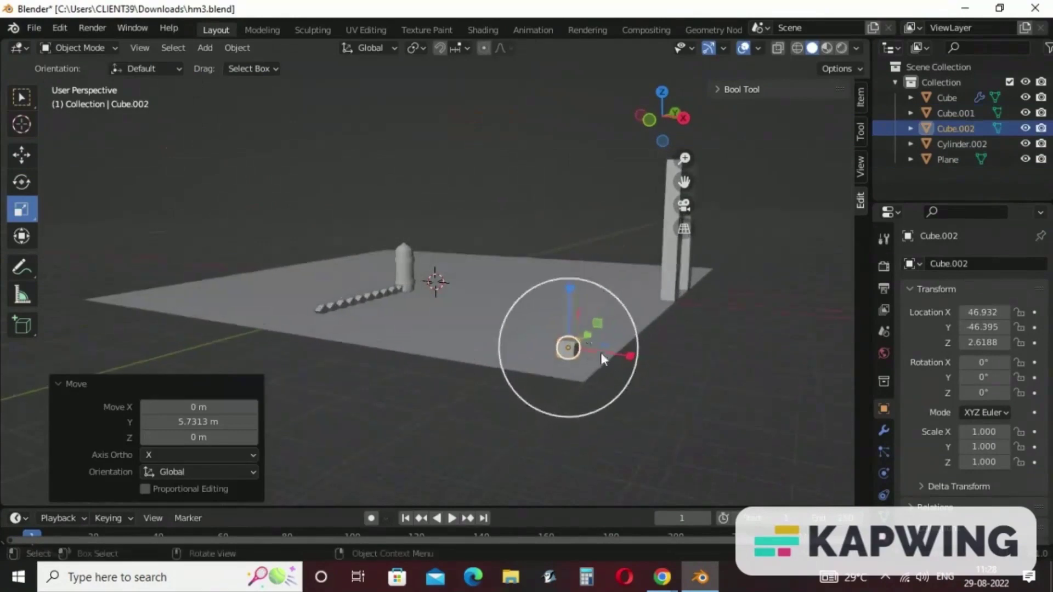
pyautogui.moveTo(567, 290); pyautogui.dragTo(567, 269)
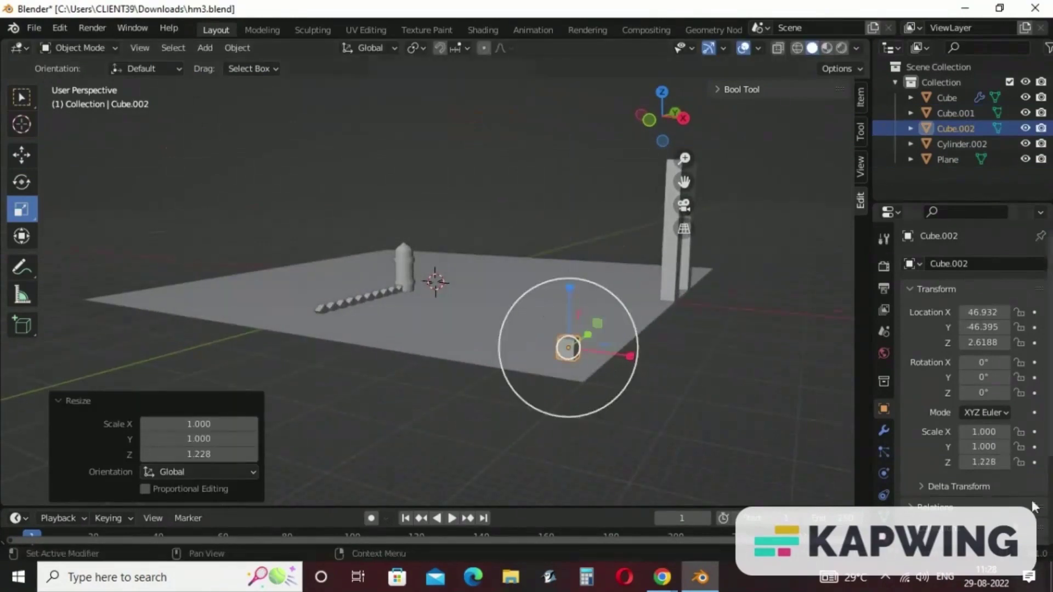
pyautogui.doubleClick(982, 461)
pyautogui.write('3')
pyautogui.press('Tab')
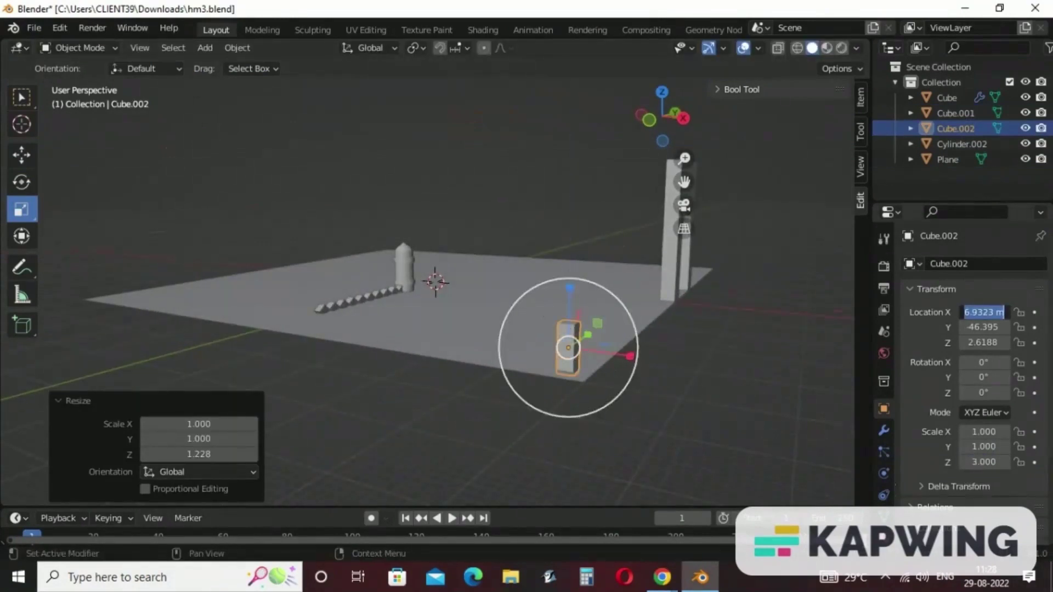
pyautogui.click(682, 401)
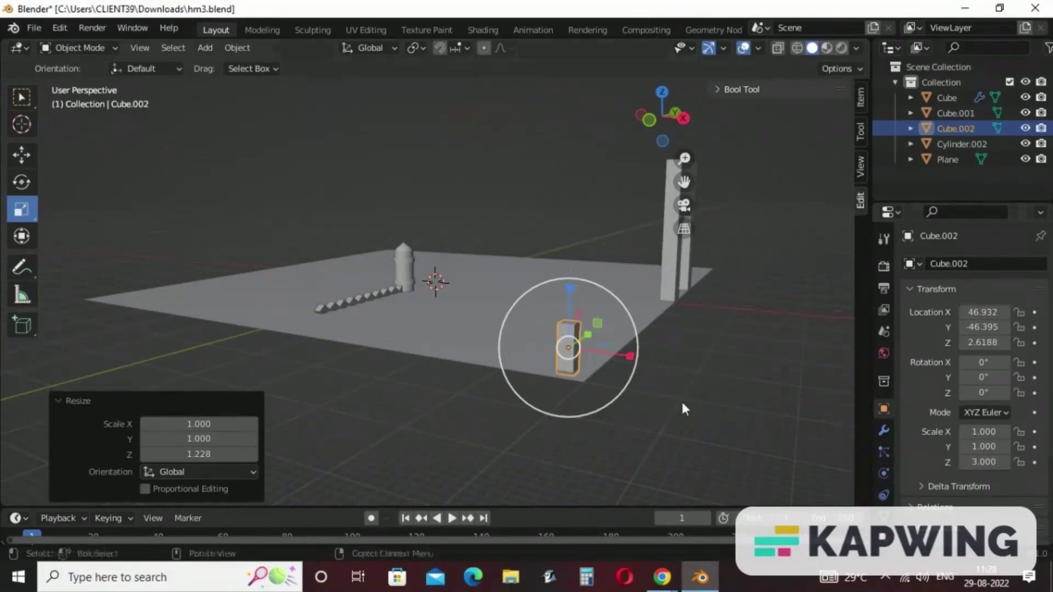
# Stretch the cube along Y to a scale of about 18.8 to form a wall
pyautogui.moveTo(681, 401); pyautogui.dragTo(626, 403, button='middle')
pyautogui.press('s')
pyautogui.press('y')
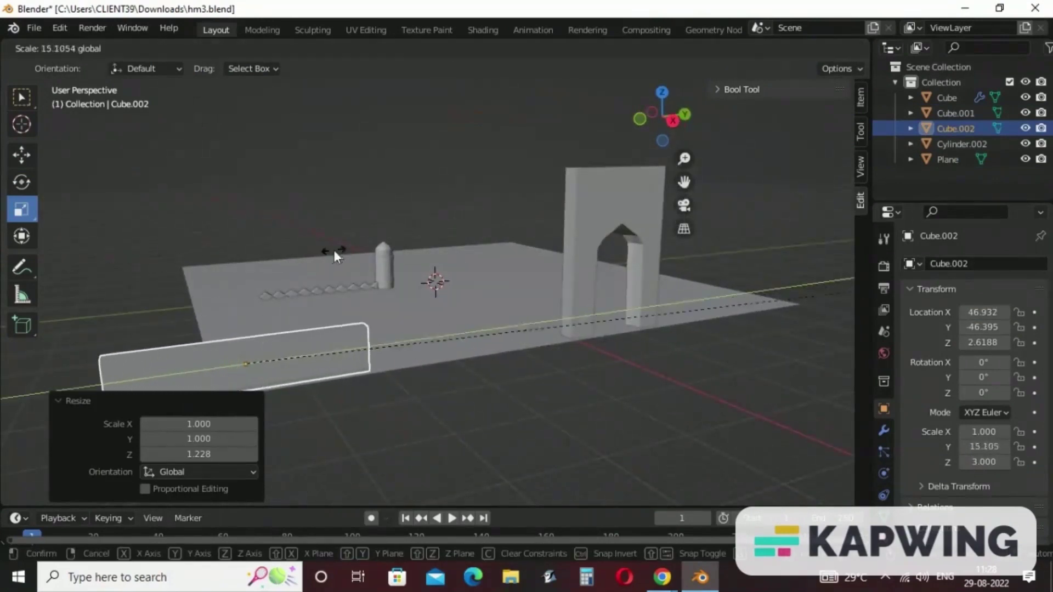
pyautogui.click(569, 227)
# Move the wall along Y to about -25.7 m and lengthen it to a Y scale of about 24.05, reaching the arch
pyautogui.click(22, 156)
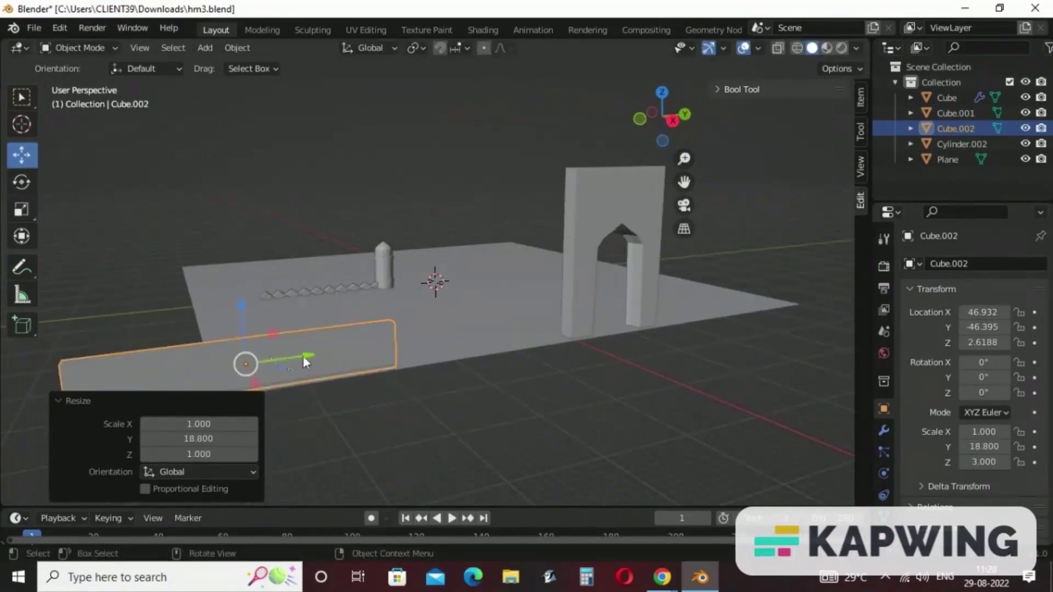
pyautogui.moveTo(306, 361); pyautogui.dragTo(481, 341)
pyautogui.click(22, 209)
pyautogui.click(488, 439)
pyautogui.moveTo(488, 439); pyautogui.dragTo(423, 388, button='middle')
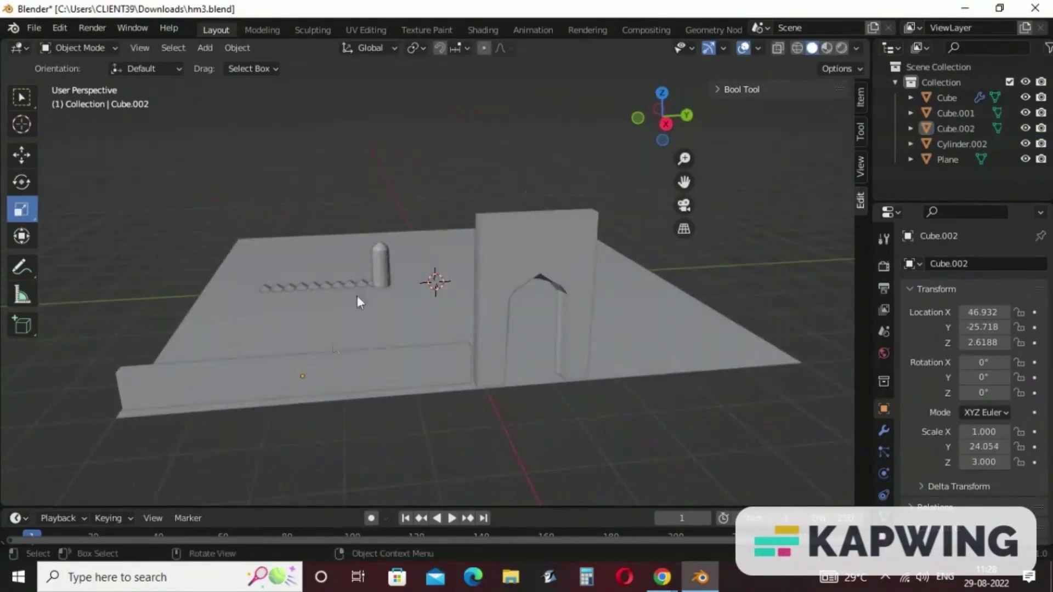
# Move the pointed cylinder tower to about X 44.6 m, Y -6.3 m, Z 6.9 m, and shift the wall away from the arch along Y
pyautogui.click(371, 261)
pyautogui.click(22, 156)
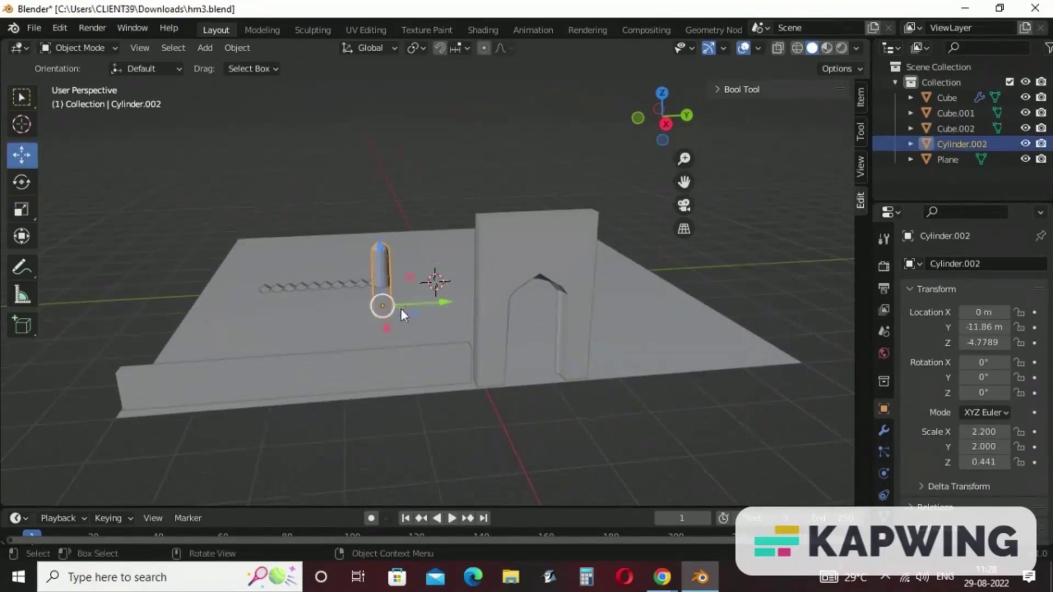
pyautogui.moveTo(391, 332); pyautogui.dragTo(411, 437)
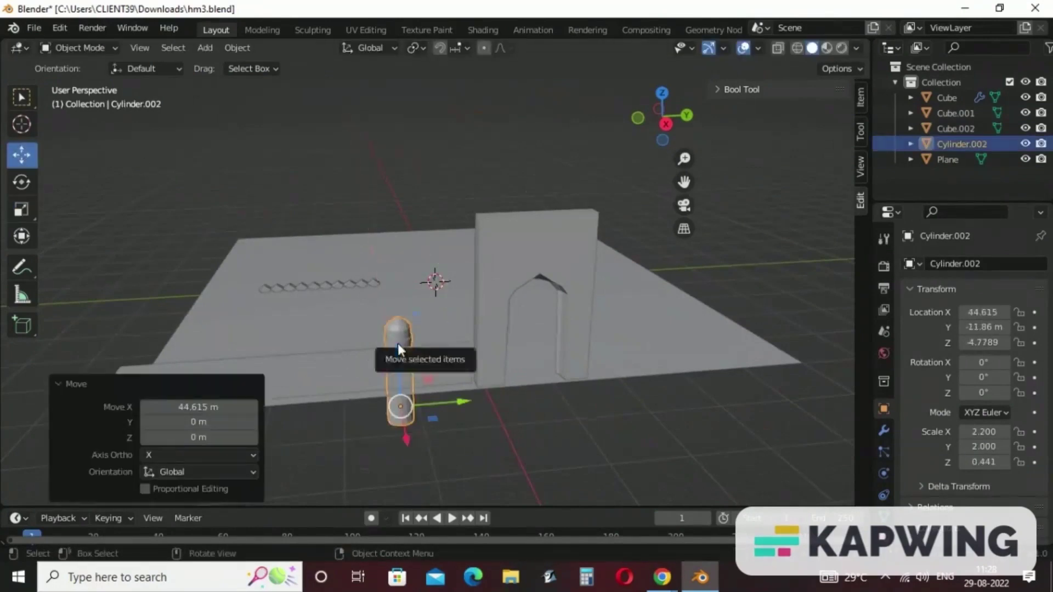
pyautogui.moveTo(397, 343); pyautogui.dragTo(396, 291)
pyautogui.click(371, 393)
pyautogui.moveTo(357, 373); pyautogui.dragTo(278, 367)
pyautogui.click(393, 264)
pyautogui.moveTo(399, 309); pyautogui.dragTo(398, 284)
pyautogui.moveTo(464, 332); pyautogui.dragTo(504, 330)
# Stretch the tower to a Z scale of about 0.805 and move it forward along X to about 50.9 m
pyautogui.click(22, 209)
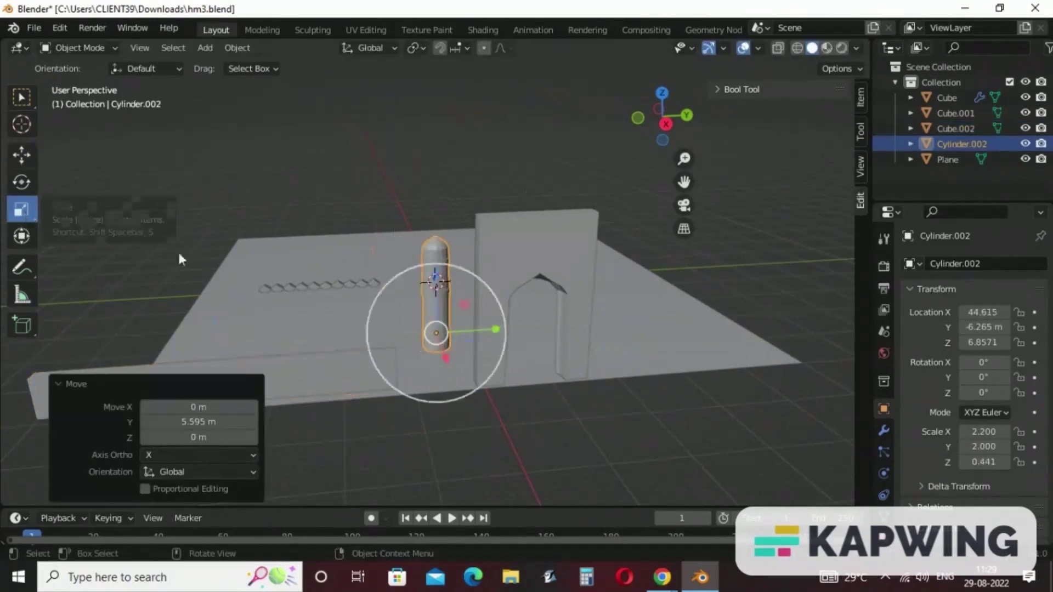
pyautogui.moveTo(434, 275); pyautogui.dragTo(434, 218)
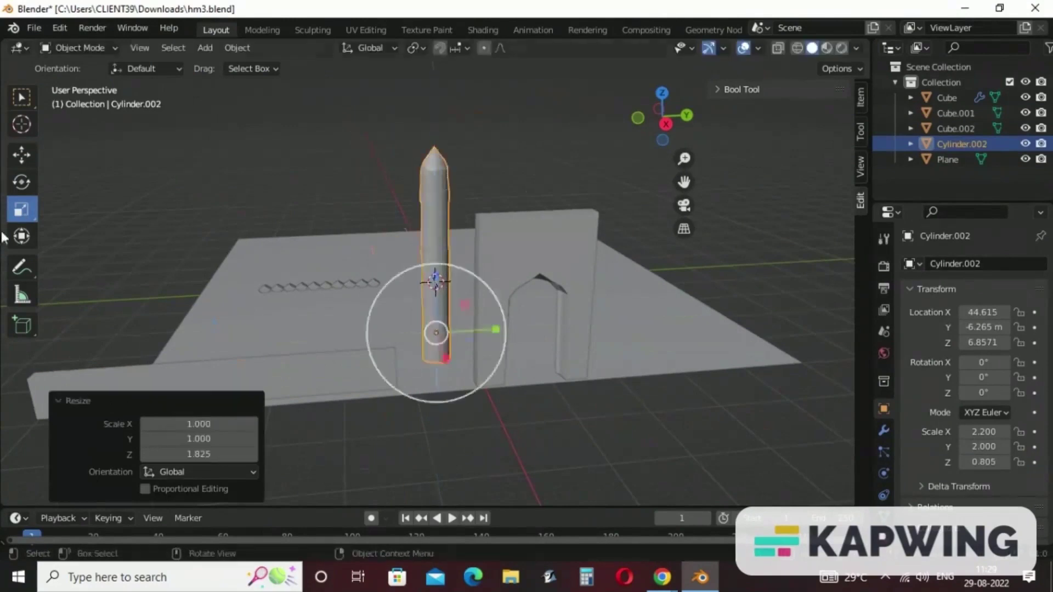
pyautogui.click(21, 155)
pyautogui.moveTo(420, 422); pyautogui.dragTo(460, 439, button='middle')
pyautogui.moveTo(576, 407); pyautogui.dragTo(605, 425)
pyautogui.moveTo(590, 427); pyautogui.dragTo(533, 408, button='middle')
# Try to shift the arch slightly, and undo the move
pyautogui.click(444, 296)
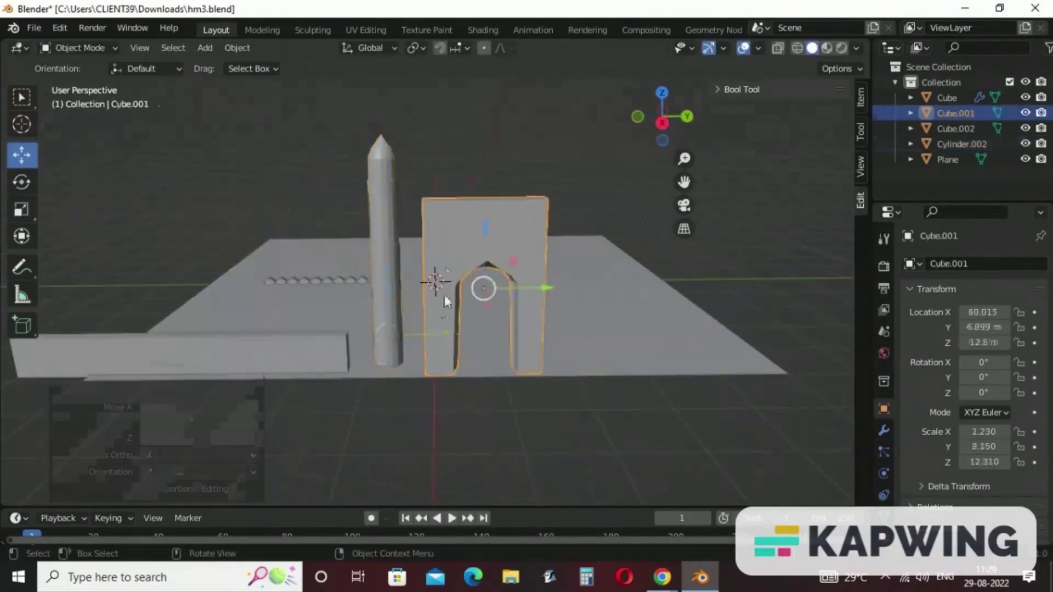
pyautogui.moveTo(485, 299); pyautogui.dragTo(485, 303)
pyautogui.hotkey('ctrl', 'z')
pyautogui.hotkey('ctrl', 'z')
# Position the tower against the arch's near side at about X 52.4 m, Y -3.2 m
pyautogui.moveTo(453, 334); pyautogui.dragTo(482, 348)
pyautogui.moveTo(505, 387); pyautogui.dragTo(534, 403, button='middle')
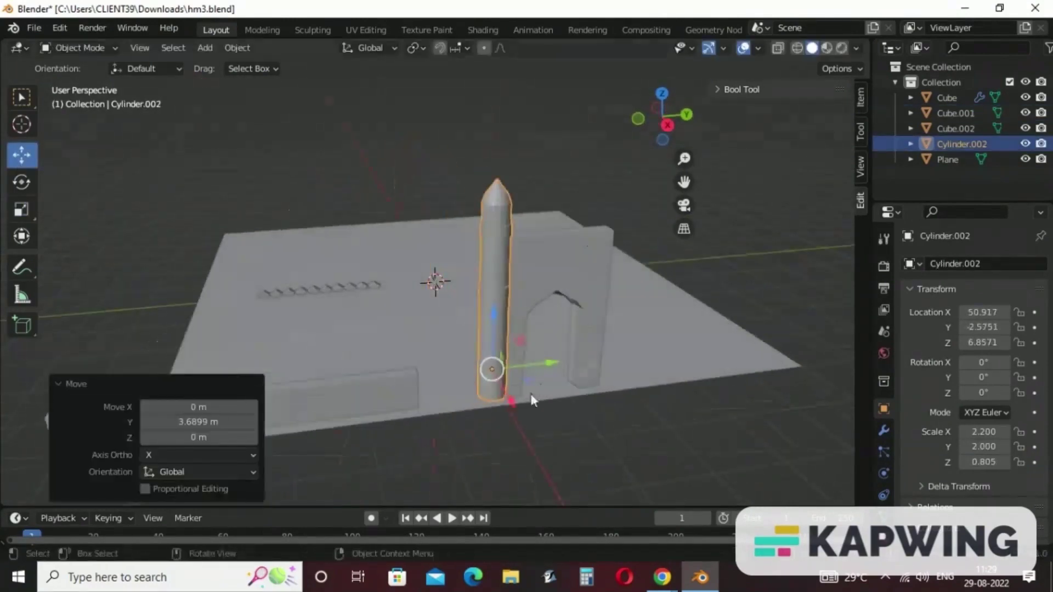
pyautogui.moveTo(513, 401); pyautogui.dragTo(517, 409)
pyautogui.moveTo(564, 371); pyautogui.dragTo(559, 371)
pyautogui.moveTo(508, 404); pyautogui.dragTo(509, 407)
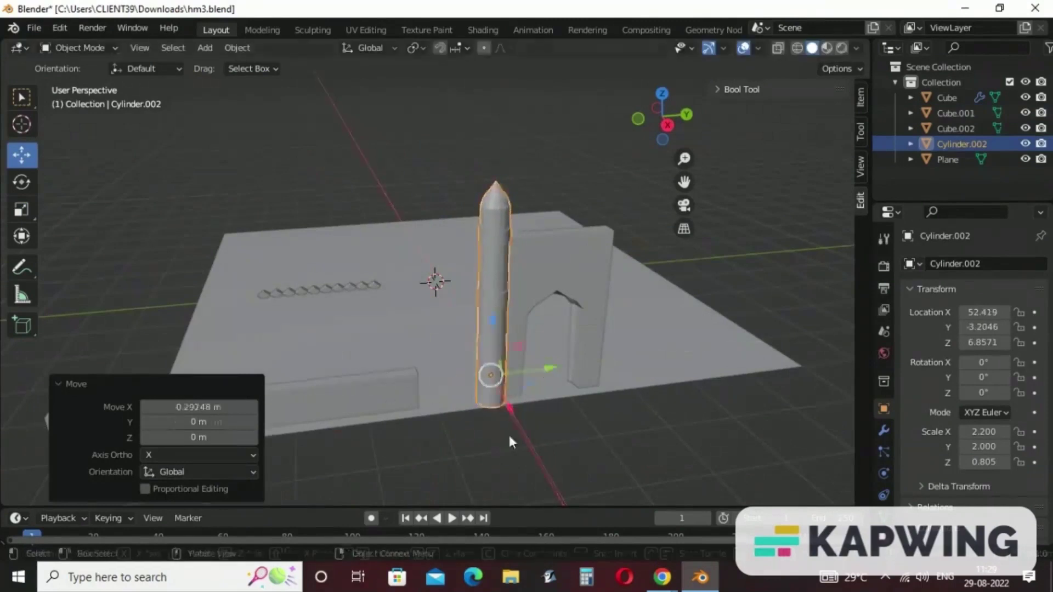
pyautogui.click(508, 432)
# Duplicate the tower about 19.1 m along Y to the other side of the arch
pyautogui.moveTo(470, 355); pyautogui.dragTo(449, 353, button='middle')
pyautogui.click(393, 307)
pyautogui.hotkey('shift', 'd')
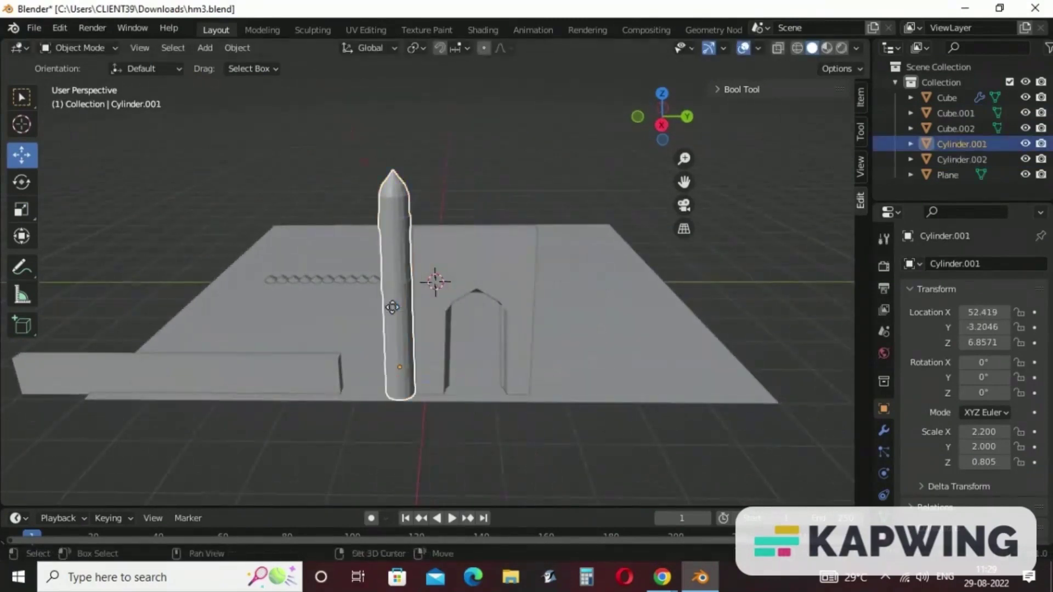
pyautogui.press('y')
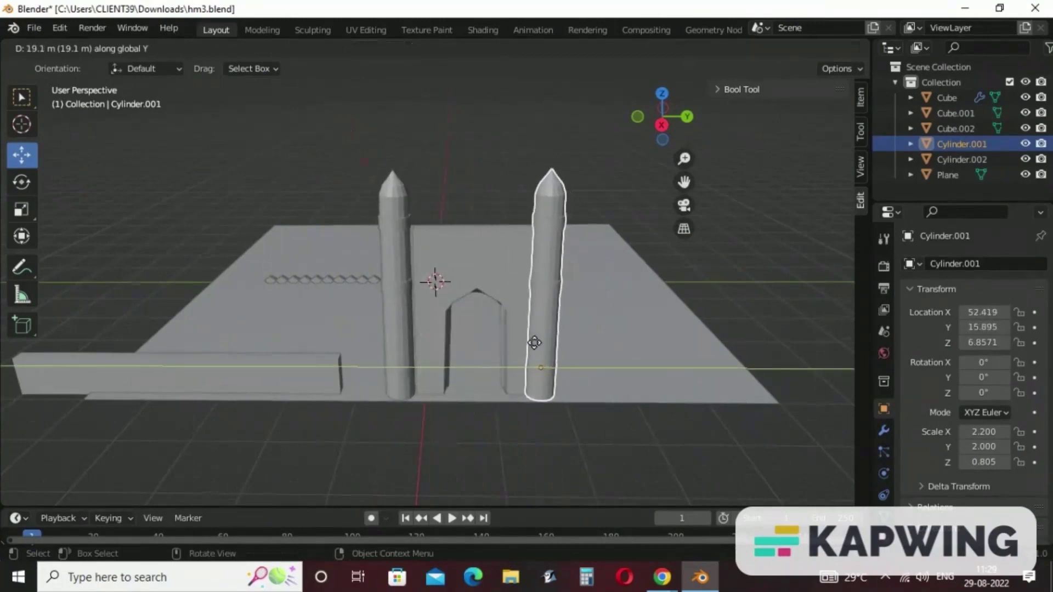
pyautogui.click(535, 343)
pyautogui.click(508, 445)
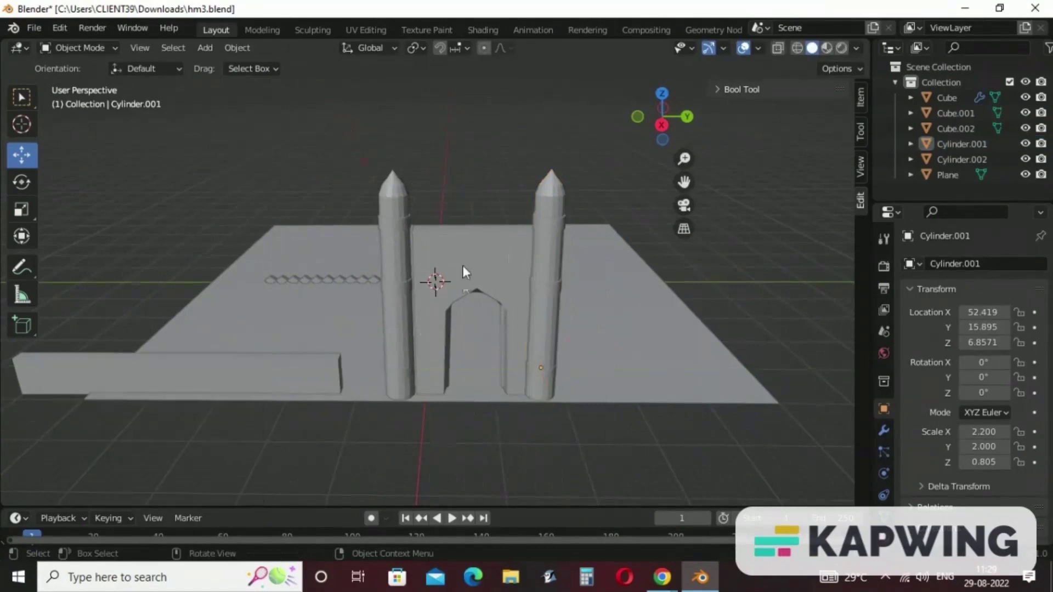
# Scale the arch up slightly in height and along Y
pyautogui.click(463, 269)
pyautogui.moveTo(469, 456); pyautogui.dragTo(473, 438, button='middle')
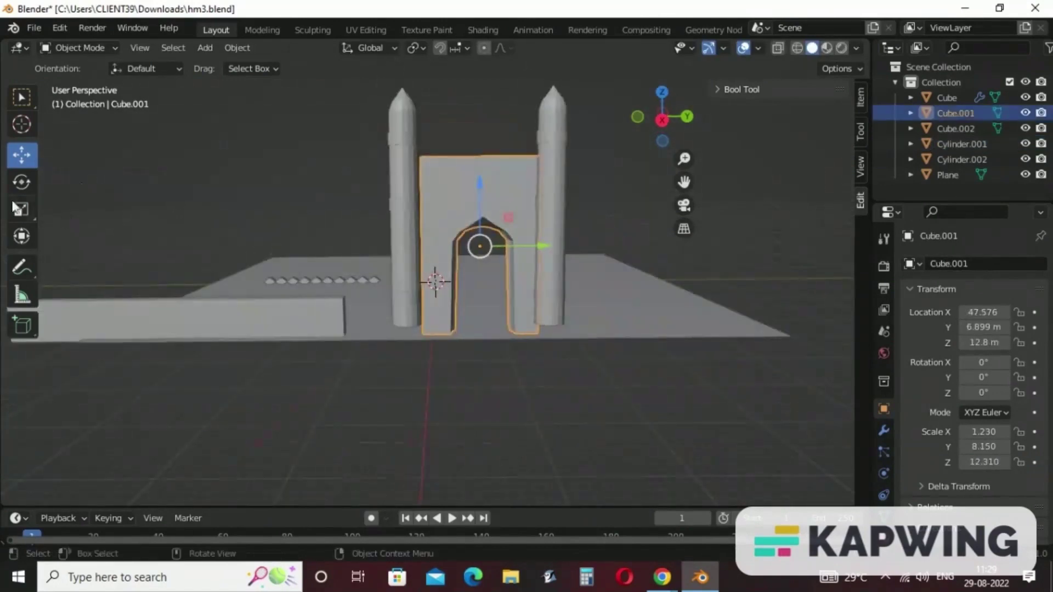
pyautogui.click(22, 209)
pyautogui.moveTo(477, 185); pyautogui.dragTo(477, 166)
pyautogui.moveTo(541, 246); pyautogui.dragTo(550, 248)
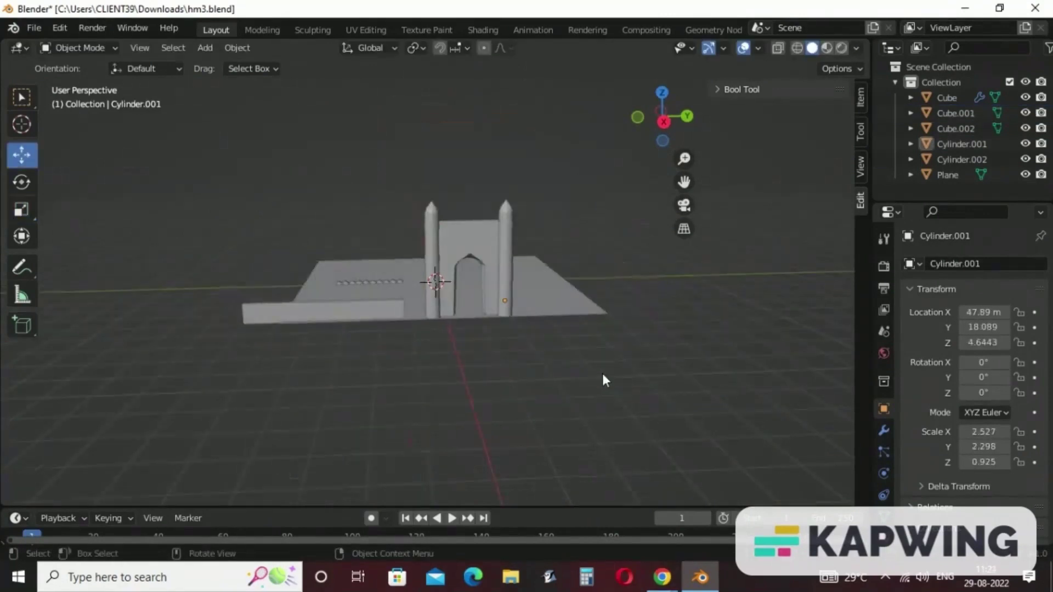
# Move the boundary wall along Y to about -28.5 m, toward the near tower, and shorten it to a Y scale of about 22.83
pyautogui.scroll(2, 602, 373)
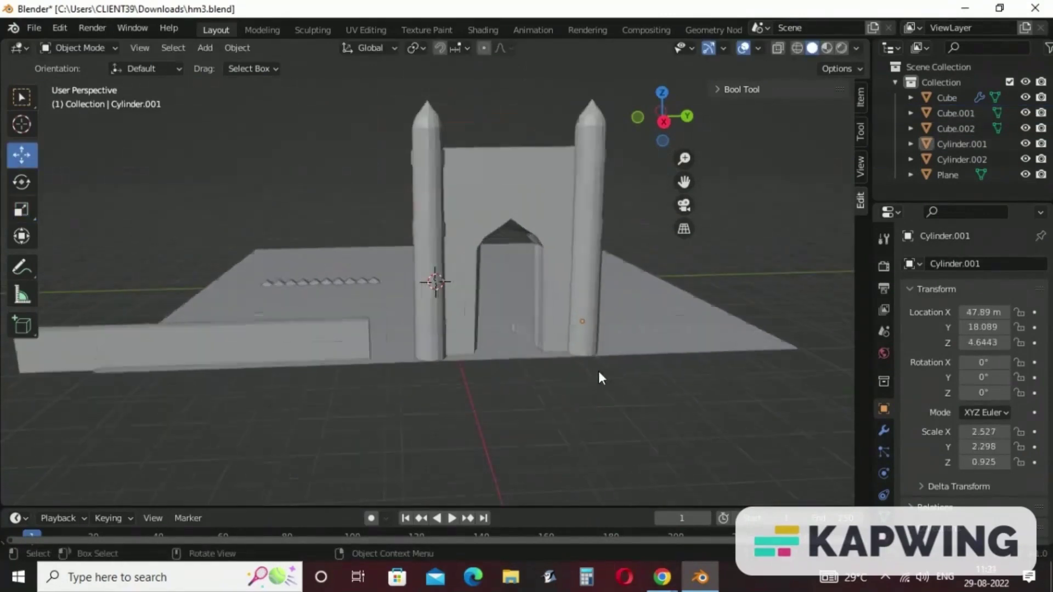
pyautogui.click(199, 330)
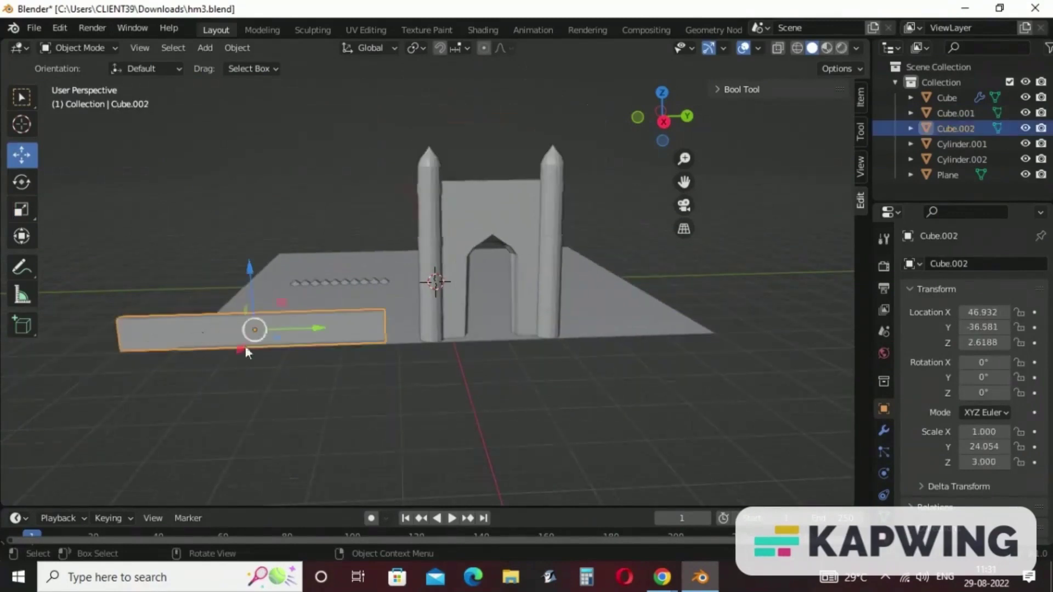
pyautogui.moveTo(318, 330); pyautogui.dragTo(357, 327)
pyautogui.click(22, 209)
pyautogui.click(21, 154)
pyautogui.moveTo(292, 401)
pyautogui.mouseDown(button='middle')
pyautogui.moveTo(345, 411)
pyautogui.moveTo(309, 389)
pyautogui.mouseUp(button='middle')
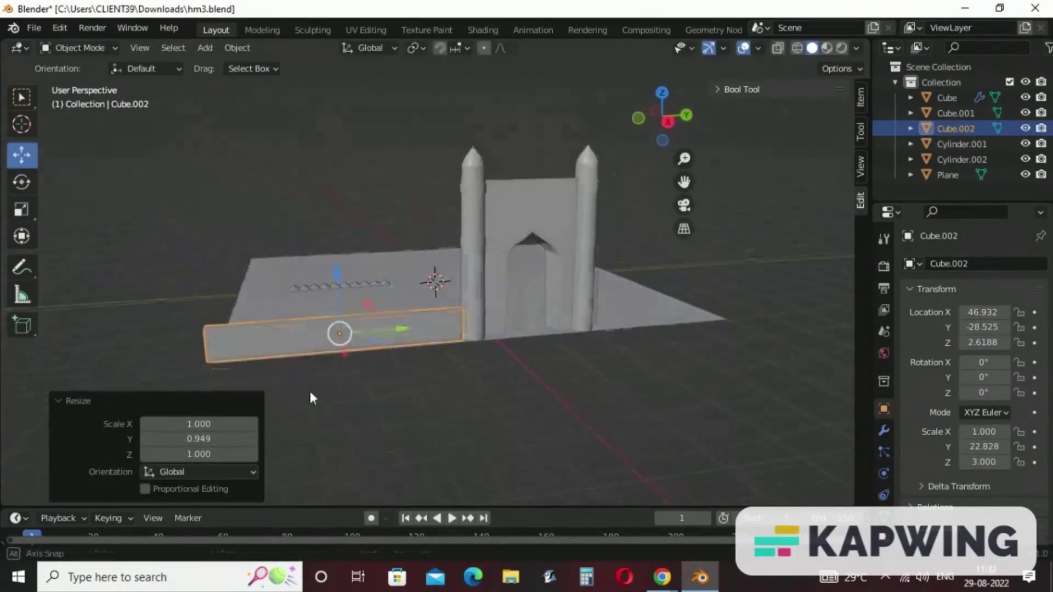
# Shorten the boundary wall a little more, to a Y scale of about 22.56
pyautogui.click(22, 210)
pyautogui.moveTo(401, 330); pyautogui.dragTo(396, 328)
pyautogui.click(5, 167)
pyautogui.click(19, 158)
pyautogui.click(349, 342)
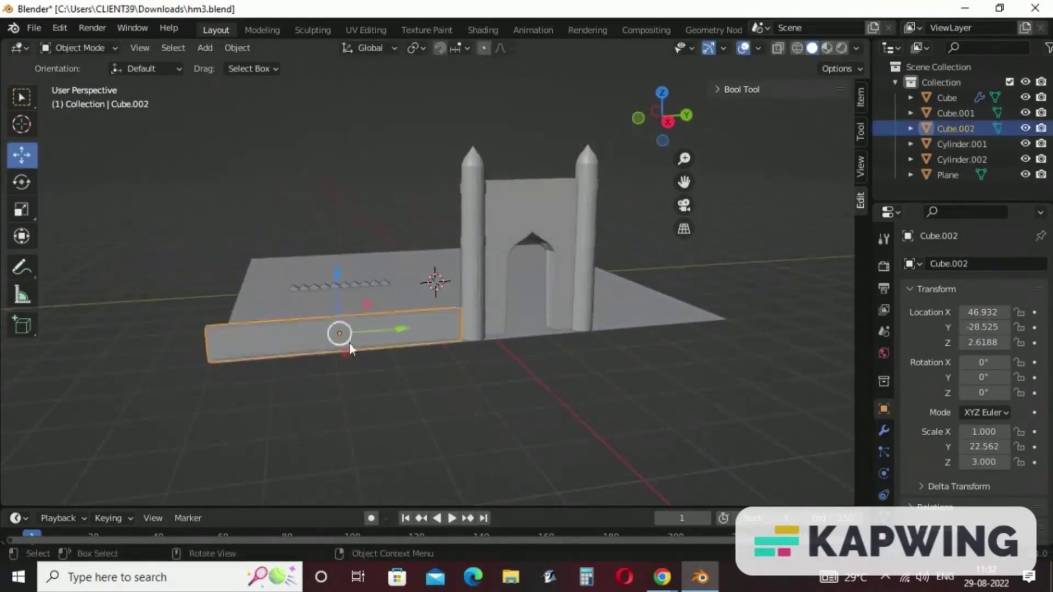
# Move the boundary wall to about X 47.9 m and resize it to an X scale of about 1.91 and Y scale of about 22.22
pyautogui.moveTo(349, 343); pyautogui.dragTo(425, 370, button='middle')
pyautogui.moveTo(656, 419); pyautogui.dragTo(687, 424)
pyautogui.click(22, 209)
pyautogui.click(23, 161)
pyautogui.click(29, 212)
pyautogui.moveTo(686, 424); pyautogui.dragTo(363, 328, button='middle')
pyautogui.moveTo(364, 329); pyautogui.dragTo(358, 329)
pyautogui.click(398, 472)
pyautogui.moveTo(398, 471); pyautogui.dragTo(412, 476, button='middle')
pyautogui.click(28, 161)
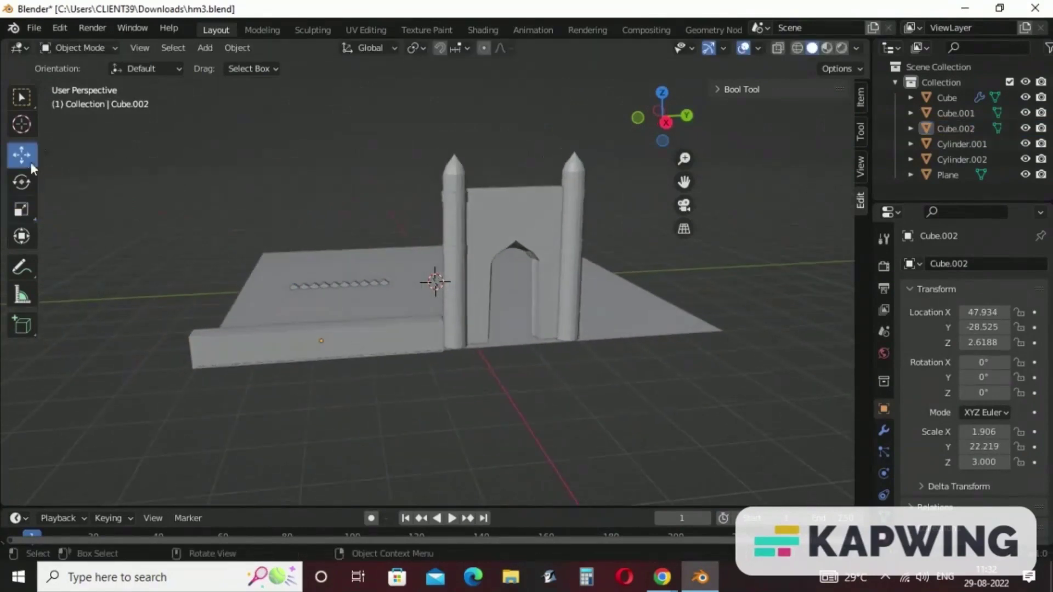
# Nudge the boundary wall along Y to about -28.1 m so its end meets the tower
pyautogui.click(330, 341)
pyautogui.moveTo(388, 337); pyautogui.dragTo(392, 336)
pyautogui.click(407, 408)
pyautogui.moveTo(407, 408); pyautogui.dragTo(401, 407, button='middle')
pyautogui.scroll(1, 375, 367)
# Duplicate the boundary wall about 54.9 m along Y to the other side of the gateway
pyautogui.click(364, 357)
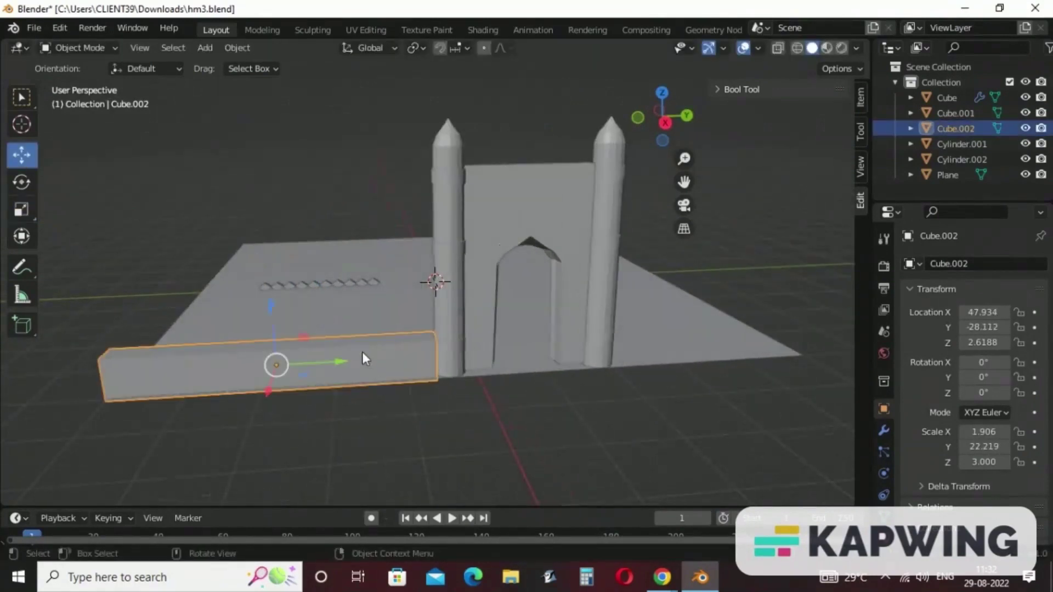
pyautogui.moveTo(370, 407); pyautogui.dragTo(360, 397, button='middle')
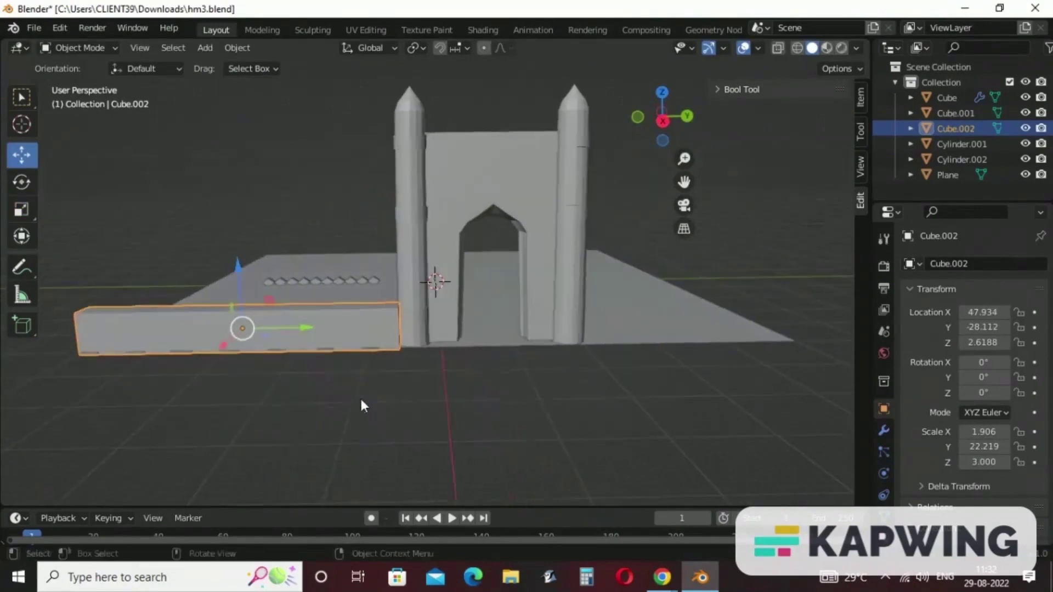
pyautogui.scroll(-2, 570, 372)
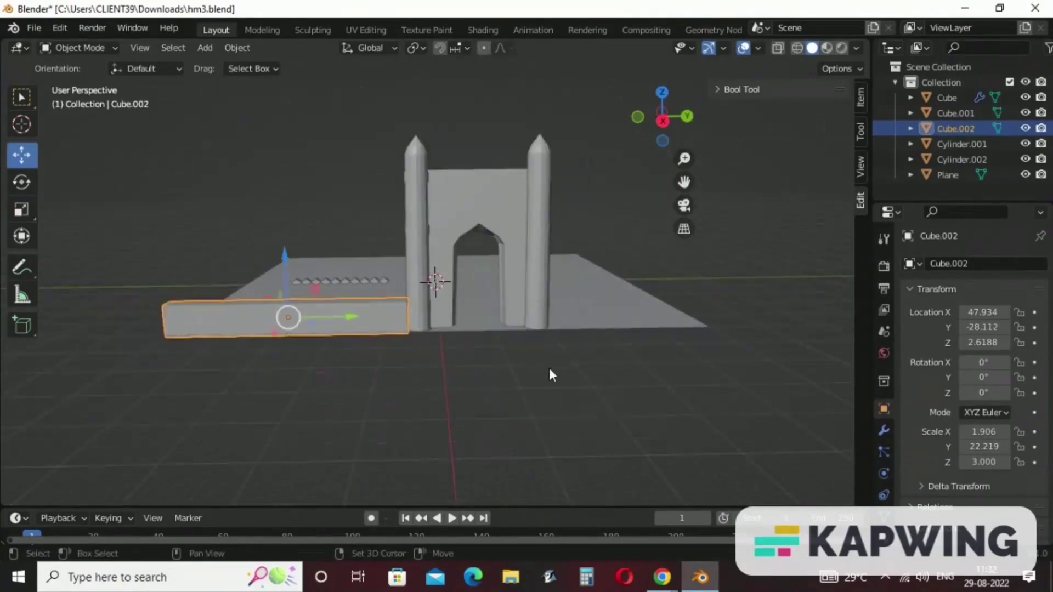
pyautogui.hotkey('shift', 'd')
pyautogui.press('y')
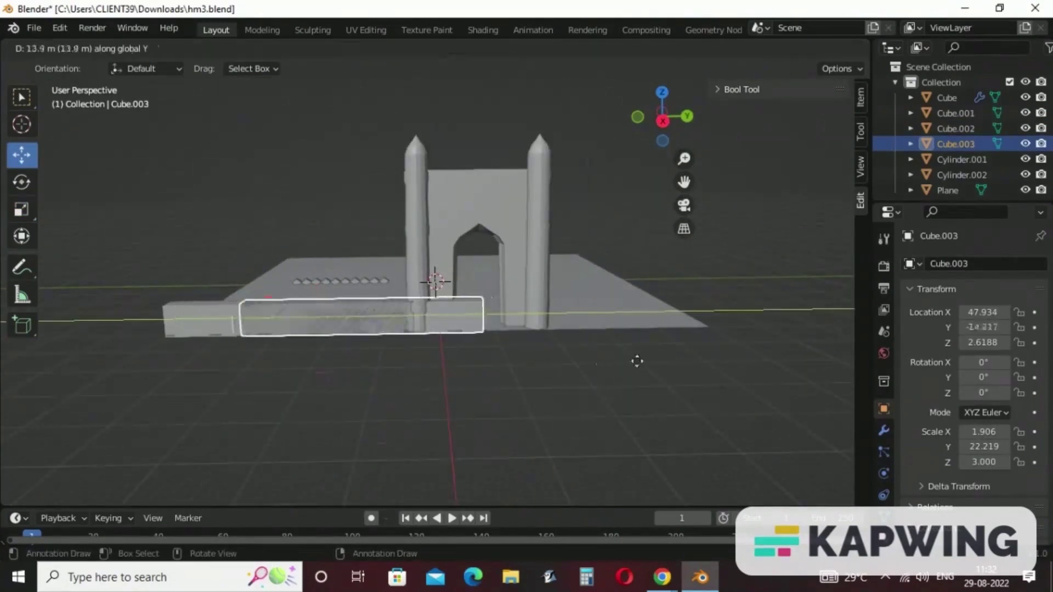
pyautogui.click(844, 308)
# Shorten the duplicated wall to a Y scale of about 15.14 and shift it along Y to about 34.4 m
pyautogui.click(25, 205)
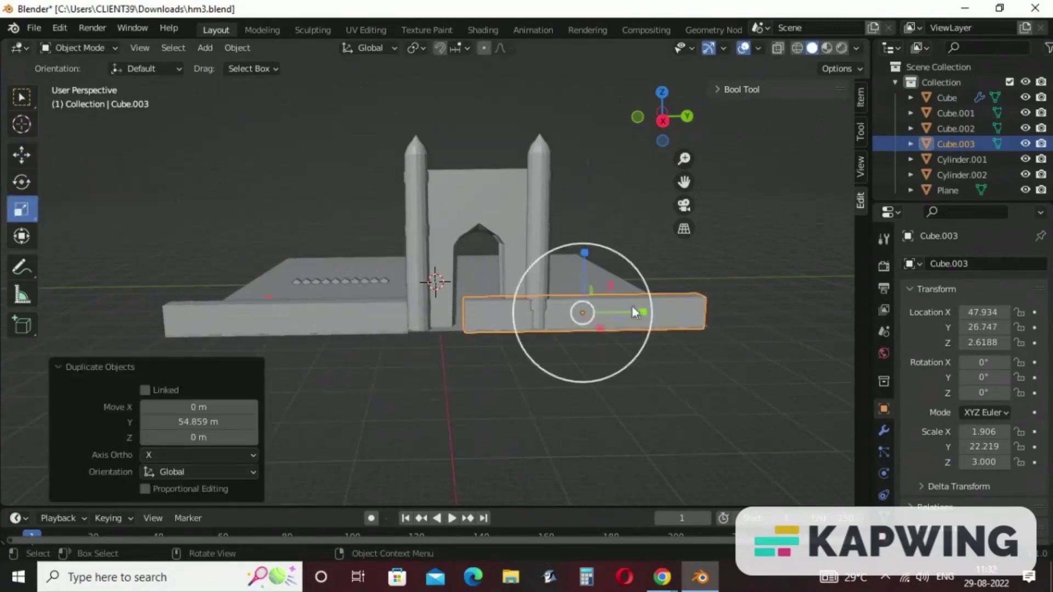
pyautogui.moveTo(645, 312); pyautogui.dragTo(689, 297)
pyautogui.click(21, 155)
pyautogui.click(697, 409)
pyautogui.moveTo(697, 411); pyautogui.dragTo(674, 413, button='middle')
pyautogui.click(25, 206)
pyautogui.click(558, 347)
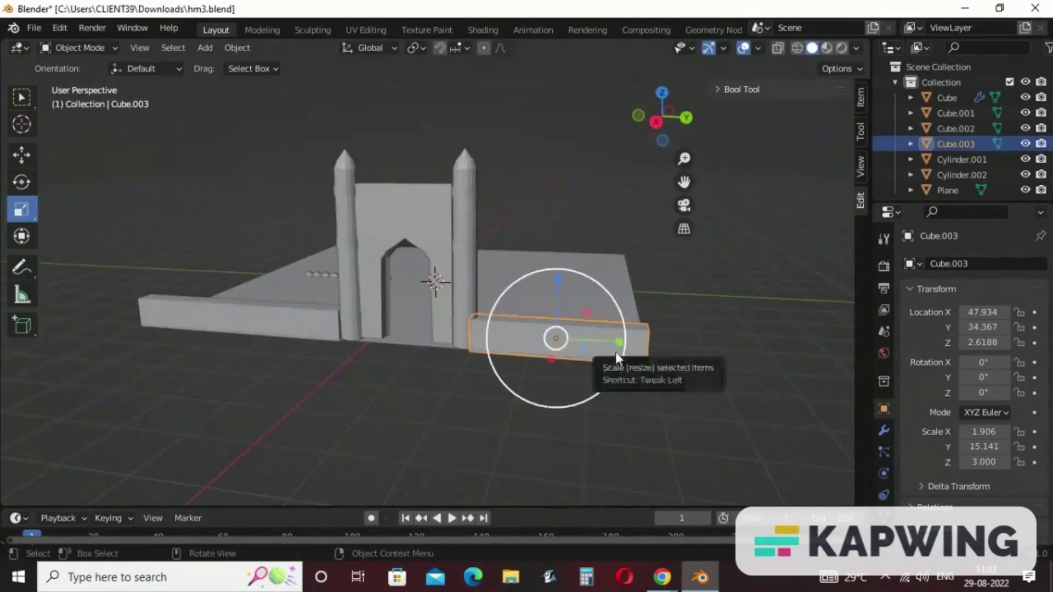
# Lengthen the duplicated wall slightly along Y to fit between the tower and the ground plane's edge
pyautogui.moveTo(616, 346); pyautogui.dragTo(625, 338)
pyautogui.click(21, 154)
pyautogui.click(16, 214)
pyautogui.click(604, 389)
# Move the row of small cubes above the longer boundary wall, to about X 47.9 m and Z 8.0 m
pyautogui.moveTo(582, 409); pyautogui.dragTo(279, 225, button='middle')
pyautogui.click(312, 281)
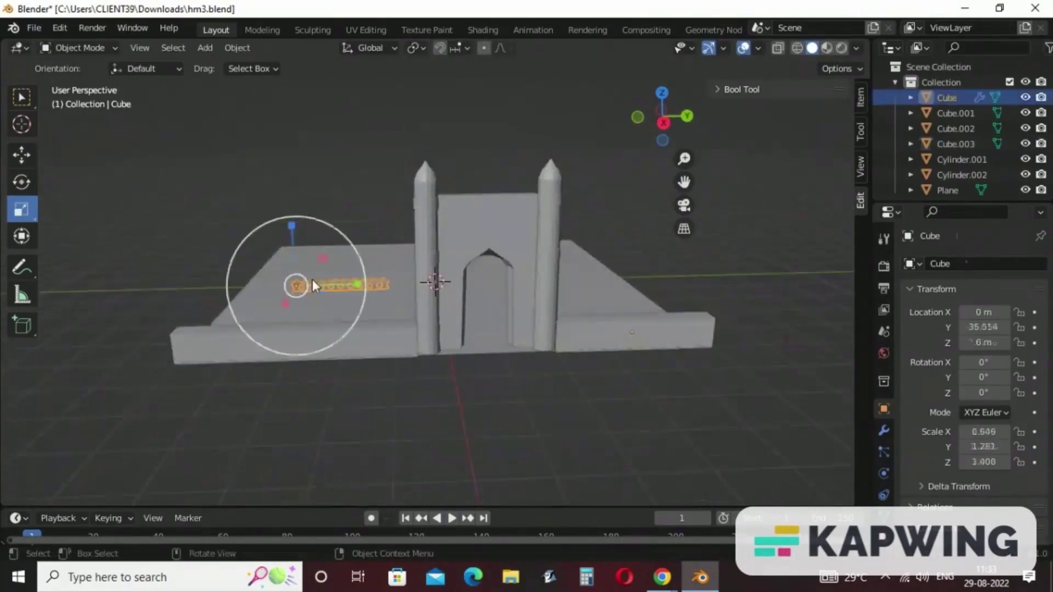
pyautogui.click(22, 155)
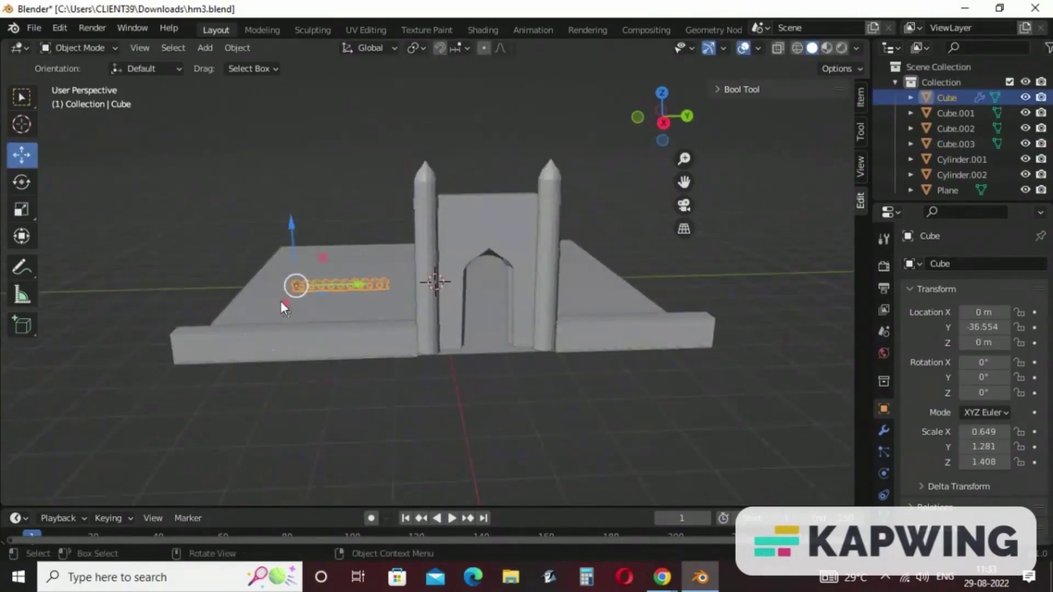
pyautogui.moveTo(282, 304); pyautogui.dragTo(261, 351)
pyautogui.moveTo(263, 258); pyautogui.dragTo(258, 231)
pyautogui.moveTo(258, 231); pyautogui.dragTo(226, 252, button='middle')
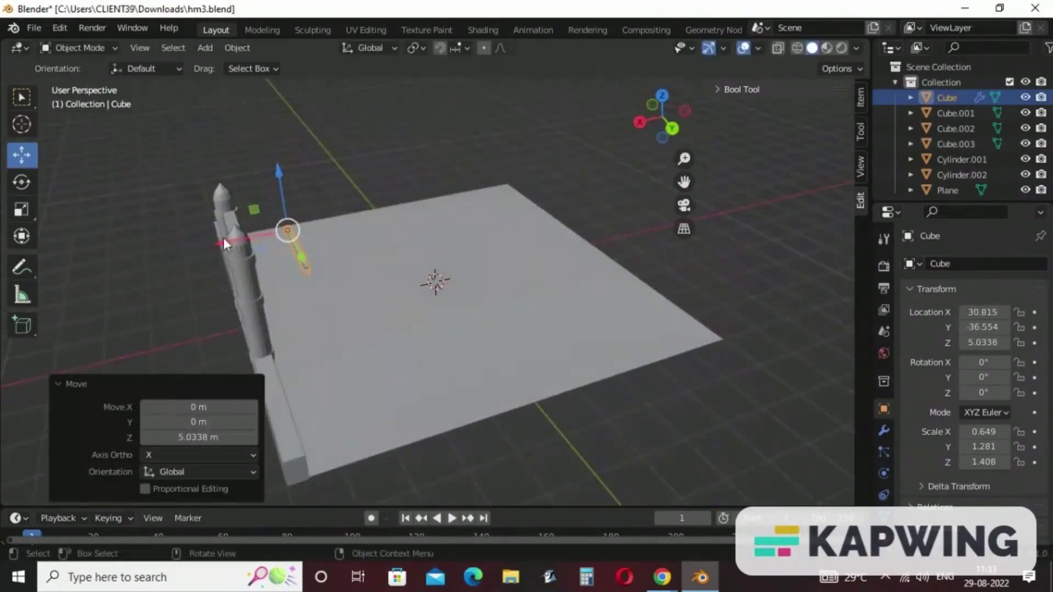
pyautogui.moveTo(223, 241); pyautogui.dragTo(153, 223)
pyautogui.moveTo(214, 192); pyautogui.dragTo(208, 143)
pyautogui.moveTo(258, 250); pyautogui.dragTo(396, 217, button='middle')
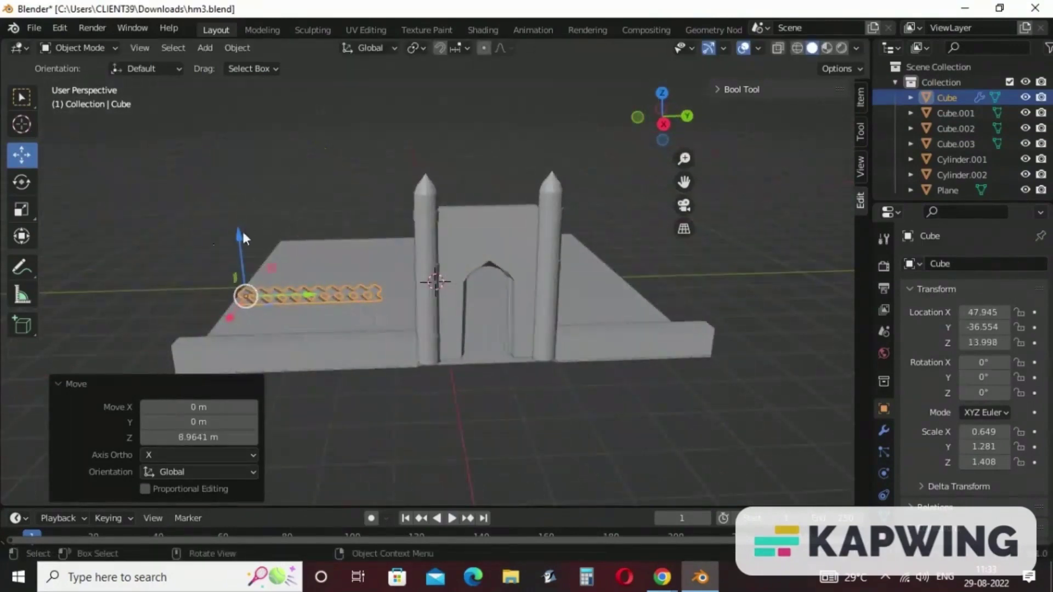
pyautogui.moveTo(237, 234); pyautogui.dragTo(200, 249)
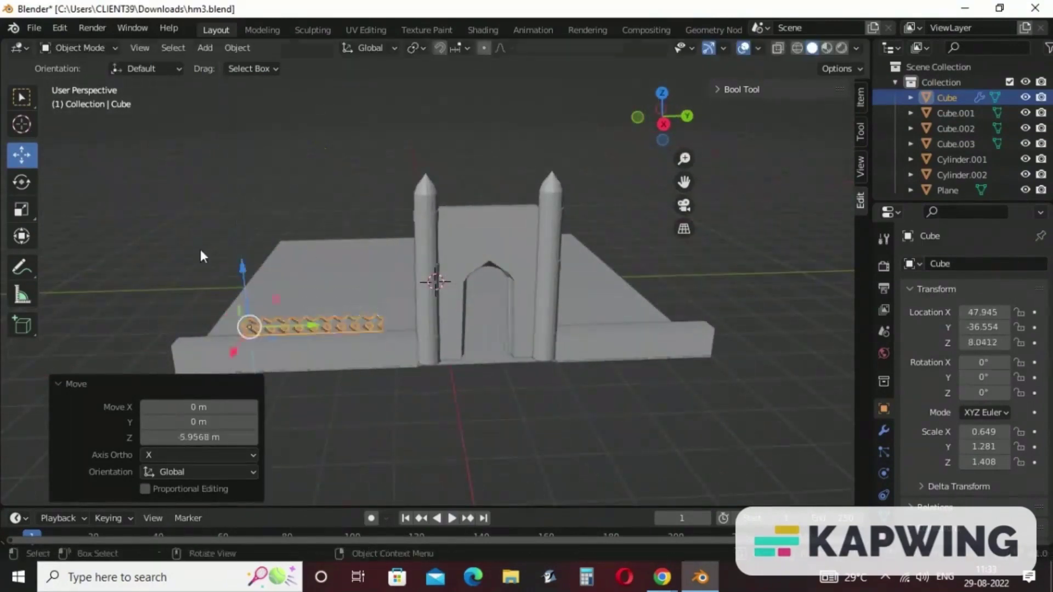
# Increase the Array count of the small cube row so it extends further along the wall
pyautogui.moveTo(200, 249); pyautogui.dragTo(295, 247, button='middle')
pyautogui.click(570, 339)
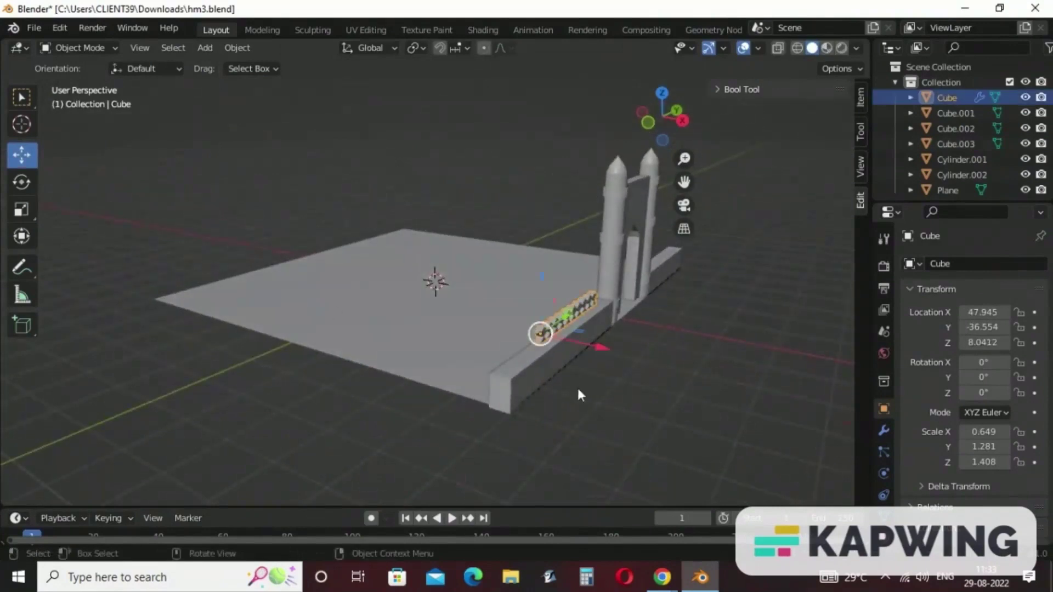
pyautogui.scroll(1, 608, 422)
pyautogui.scroll(1, 589, 394)
pyautogui.scroll(-1, 590, 394)
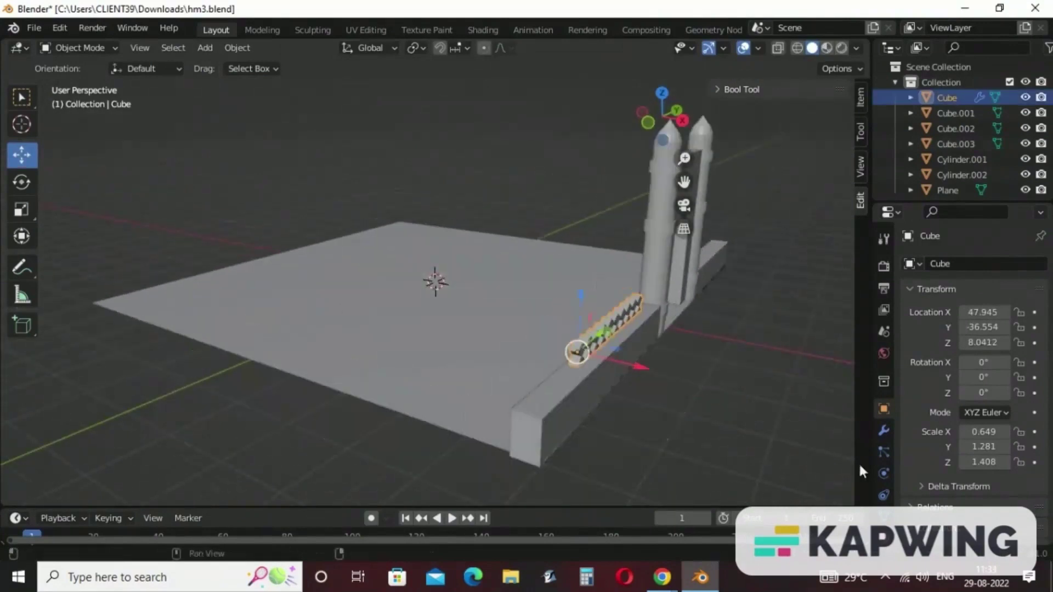
pyautogui.click(884, 430)
pyautogui.click(1022, 332)
pyautogui.click(1022, 331)
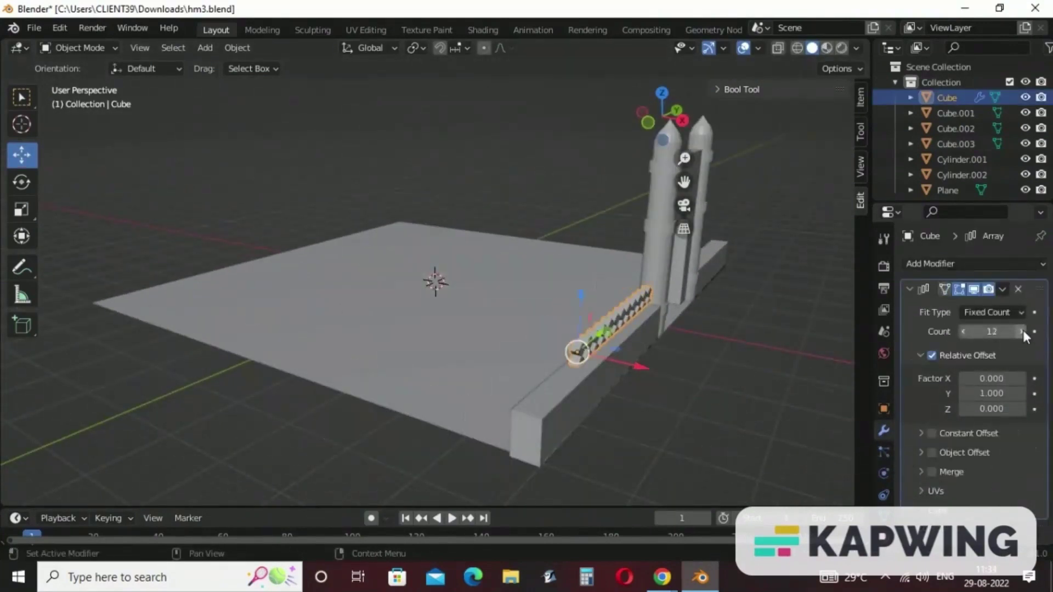
pyautogui.click(1023, 331)
pyautogui.click(1023, 332)
pyautogui.click(1022, 332)
pyautogui.click(1022, 331)
pyautogui.click(1023, 332)
# Slide the cube row along Y to the wall's outer end and set its Array count to 19
pyautogui.moveTo(597, 338); pyautogui.dragTo(521, 384)
pyautogui.moveTo(575, 356); pyautogui.dragTo(559, 383)
pyautogui.click(1023, 331)
pyautogui.click(1023, 331)
pyautogui.moveTo(650, 432); pyautogui.dragTo(573, 437, button='middle')
pyautogui.moveTo(202, 313); pyautogui.dragTo(185, 313)
pyautogui.click(373, 421)
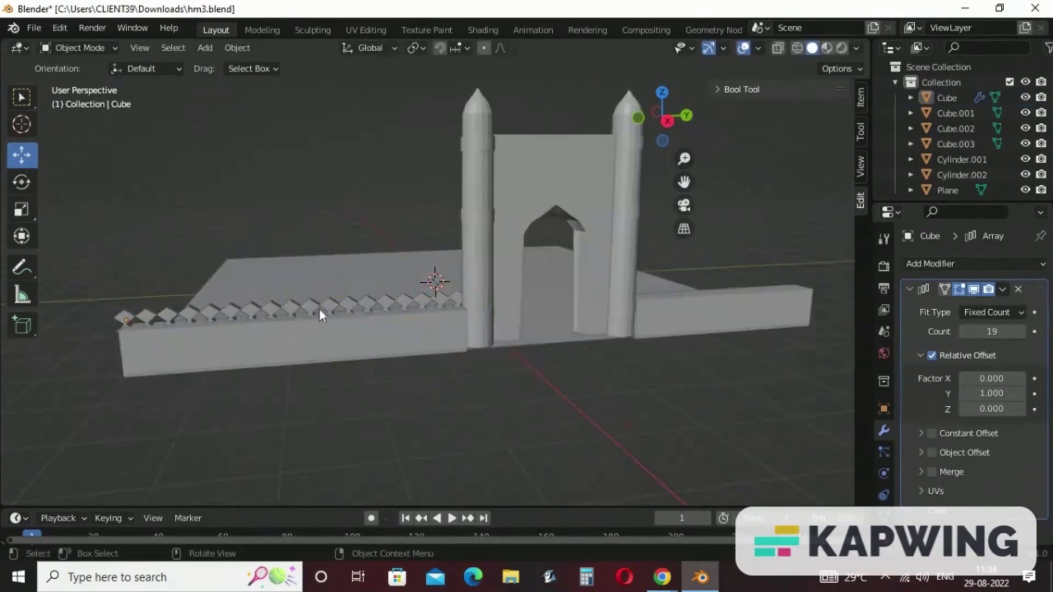
# Set the cube row's Array count to 18 and nudge the row slightly along Y toward the tower
pyautogui.click(320, 311)
pyautogui.click(966, 331)
pyautogui.click(135, 318)
pyautogui.click(184, 319)
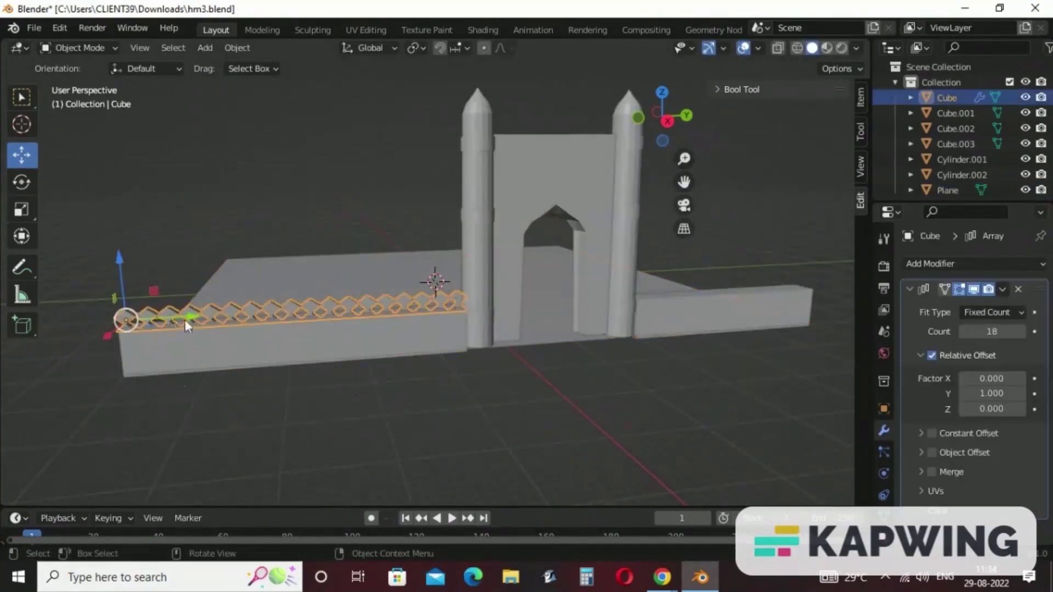
pyautogui.moveTo(191, 316); pyautogui.dragTo(198, 312)
# Lower the cube row slightly so it sits on top of the wall
pyautogui.click(252, 329)
pyautogui.click(300, 282)
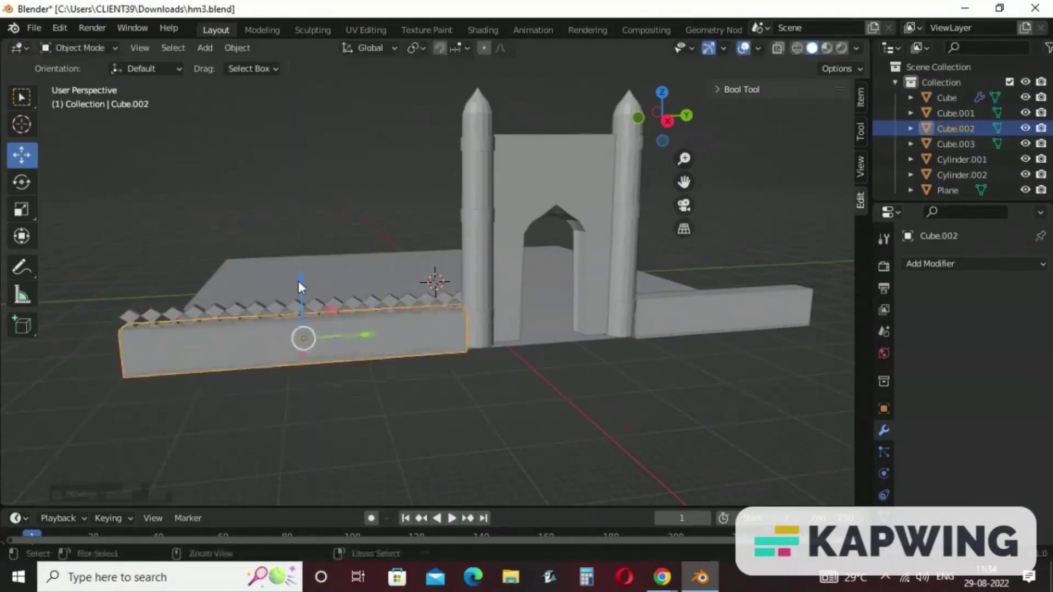
pyautogui.click(300, 282)
pyautogui.click(296, 302)
pyautogui.click(231, 423)
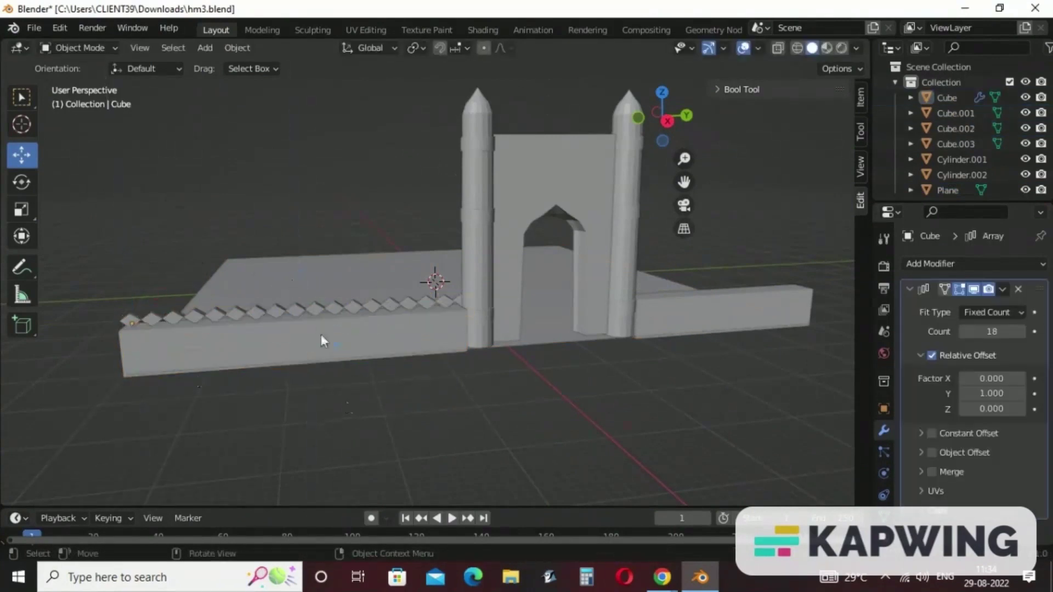
# Duplicate the cube row about 72.3 m along Y onto the shorter wall beyond the gateway
pyautogui.click(302, 305)
pyautogui.hotkey('shift', 'd')
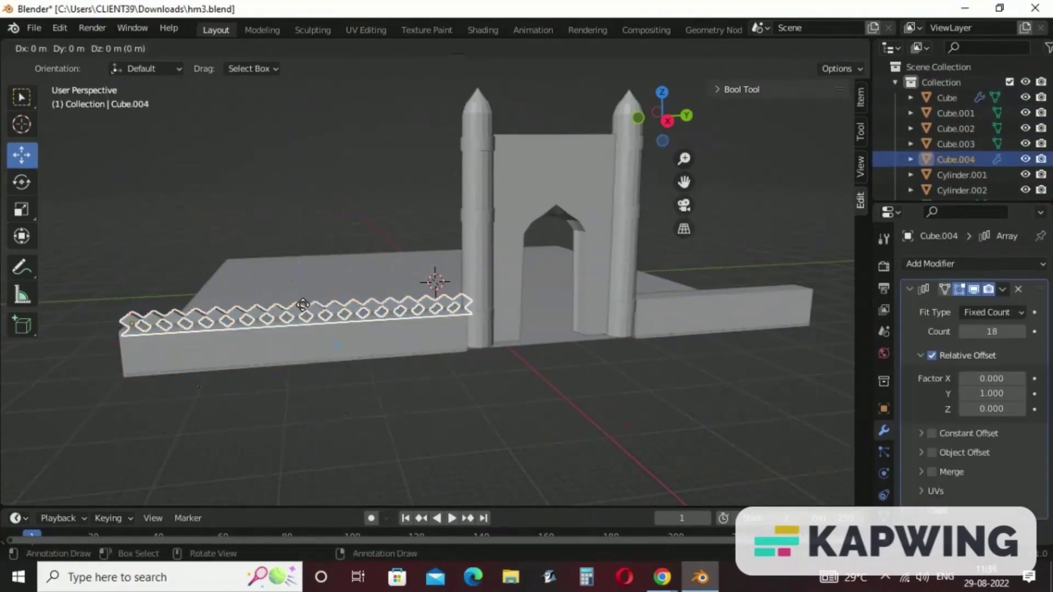
pyautogui.press('y')
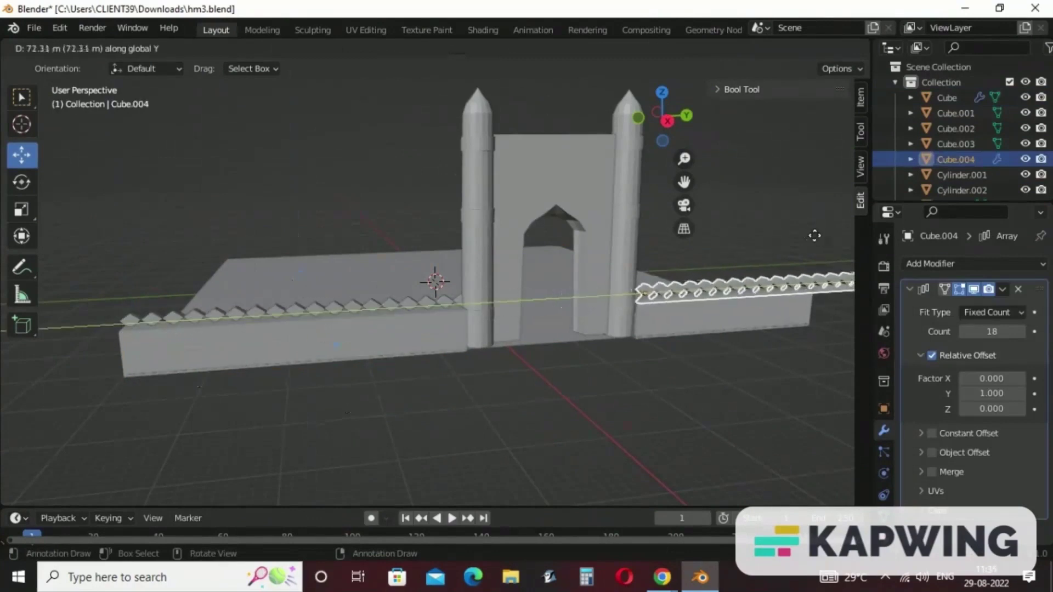
pyautogui.click(815, 236)
# Set the duplicated cube row's Array count to 12 and nudge the row along Y toward the tower
pyautogui.moveTo(812, 241); pyautogui.dragTo(735, 384, button='middle')
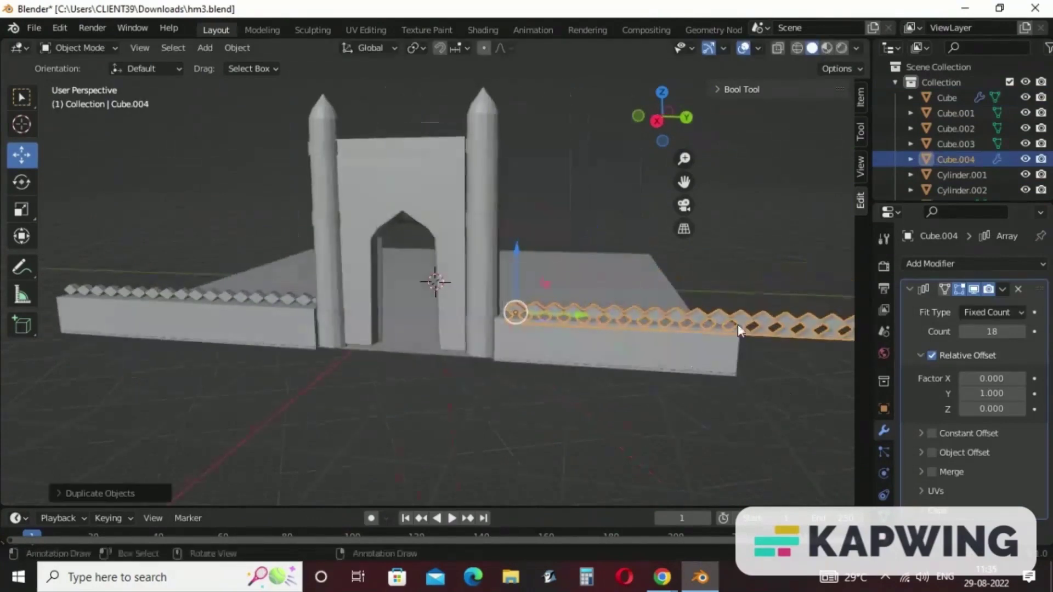
pyautogui.click(965, 332)
pyautogui.click(964, 332)
pyautogui.click(964, 332)
pyautogui.click(965, 332)
pyautogui.click(965, 332)
pyautogui.click(964, 332)
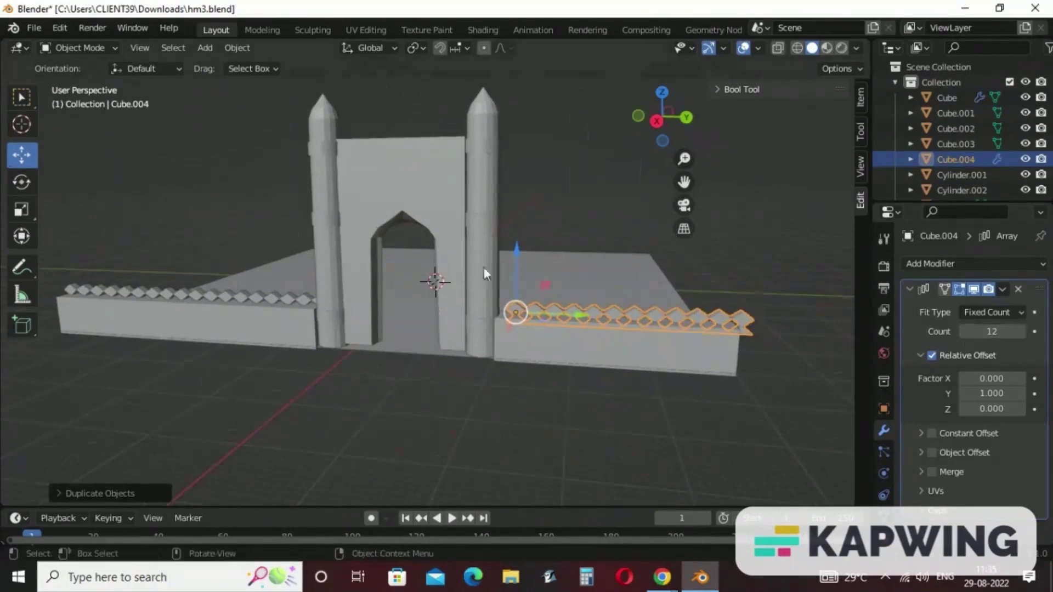
pyautogui.moveTo(584, 319); pyautogui.dragTo(569, 311)
pyautogui.click(539, 386)
pyautogui.moveTo(538, 386); pyautogui.dragTo(569, 400, button='middle')
pyautogui.scroll(-5, 568, 400)
pyautogui.scroll(7, 568, 401)
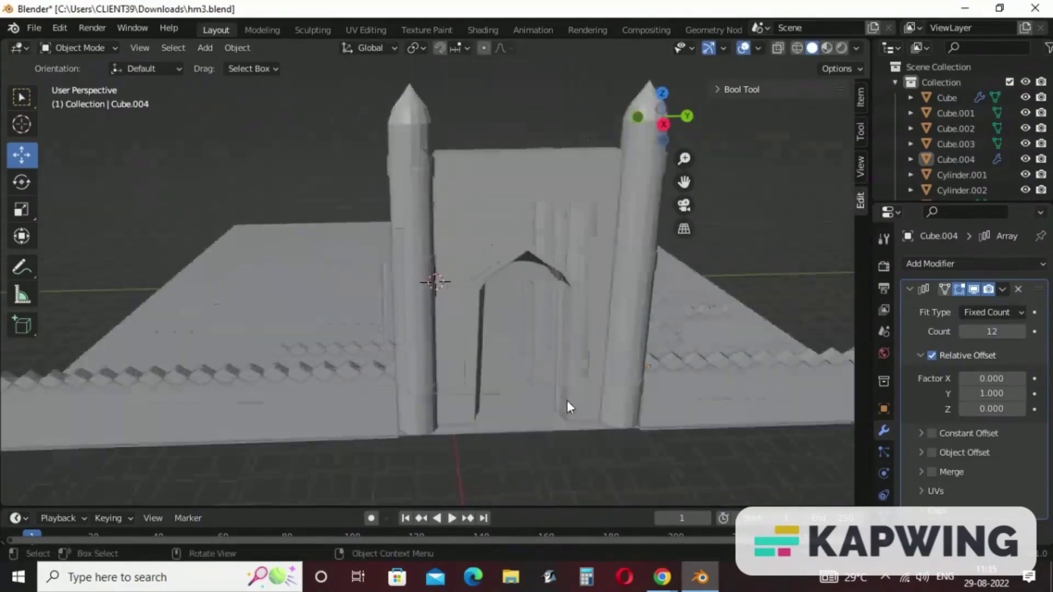
pyautogui.scroll(-3, 567, 400)
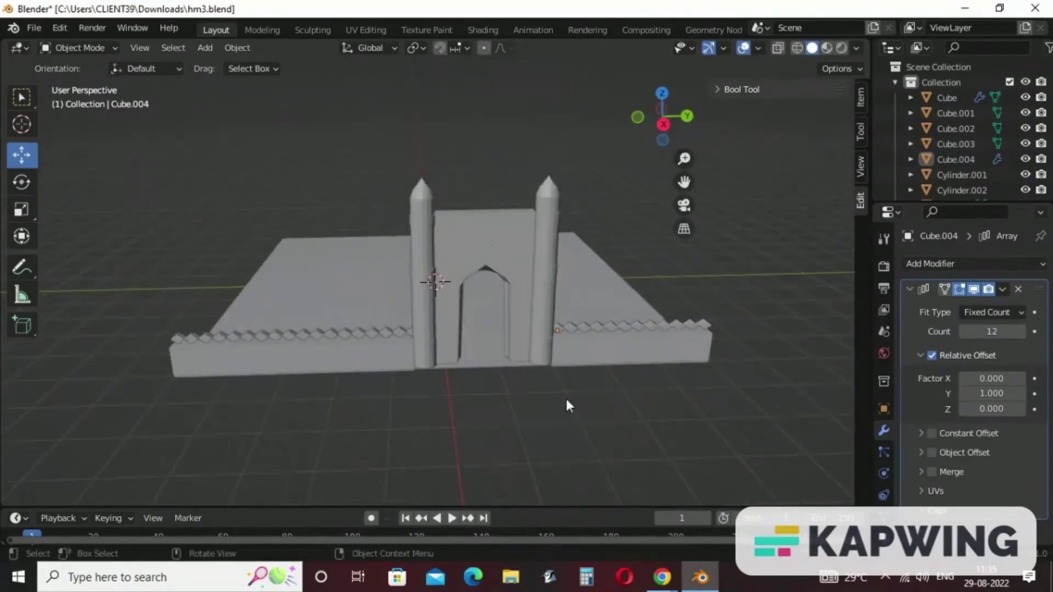
pyautogui.scroll(2, 566, 400)
pyautogui.scroll(-3, 566, 400)
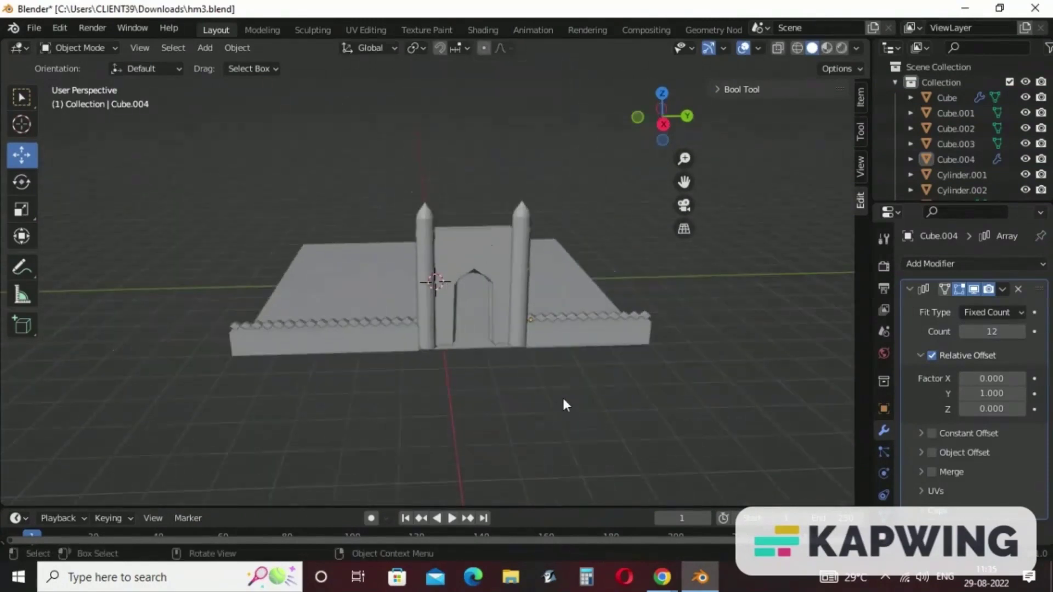
# Duplicate the whole front side, with its gateway, towers, walls and cube rows, along negative X across the ground plane
pyautogui.click(455, 266)
pyautogui.keyDown('shift'); pyautogui.click(430, 253); pyautogui.keyUp('shift')
pyautogui.keyDown('shift'); pyautogui.click(521, 299); pyautogui.keyUp('shift')
pyautogui.keyDown('shift'); pyautogui.click(577, 332); pyautogui.keyUp('shift')
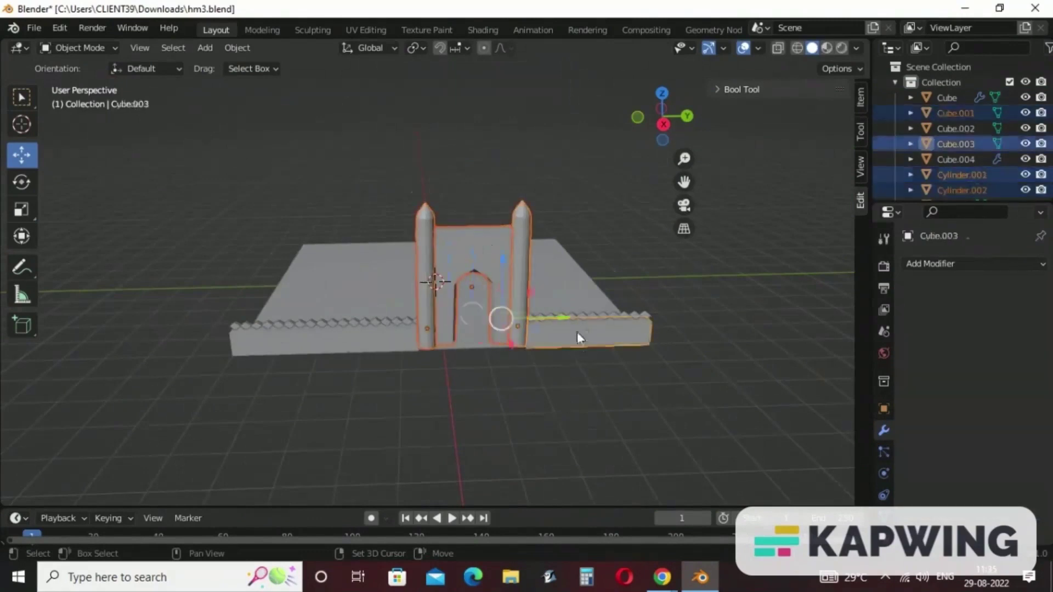
pyautogui.keyDown('shift'); pyautogui.click(337, 329); pyautogui.keyUp('shift')
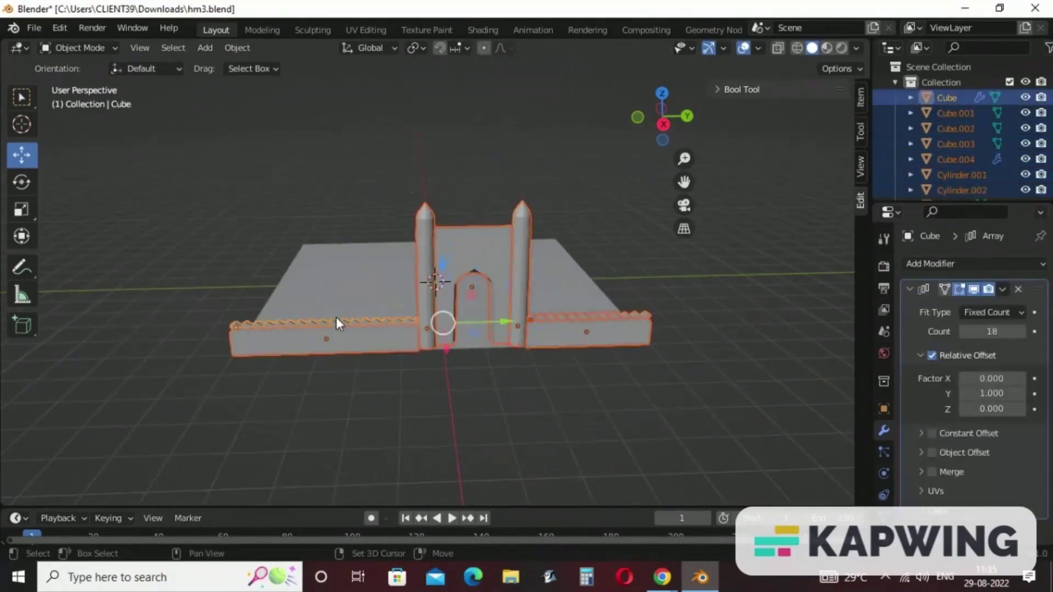
pyautogui.hotkey('shift', 'd')
pyautogui.press('x')
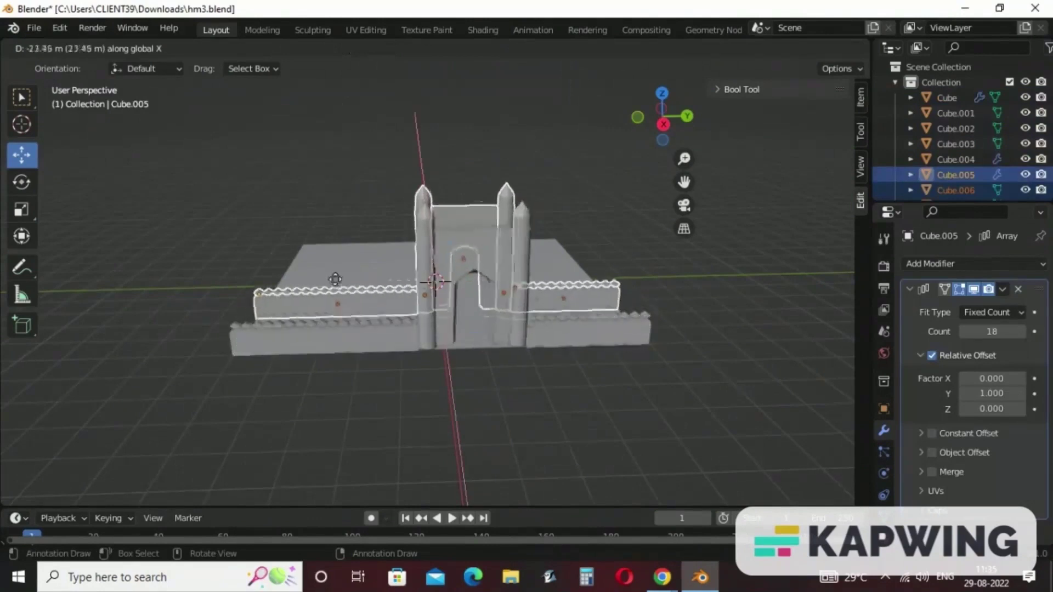
pyautogui.click(336, 271)
# Rotate the duplicated side about Z and set the active cube row's Z rotation to exactly -90°
pyautogui.moveTo(488, 389); pyautogui.dragTo(521, 416, button='middle')
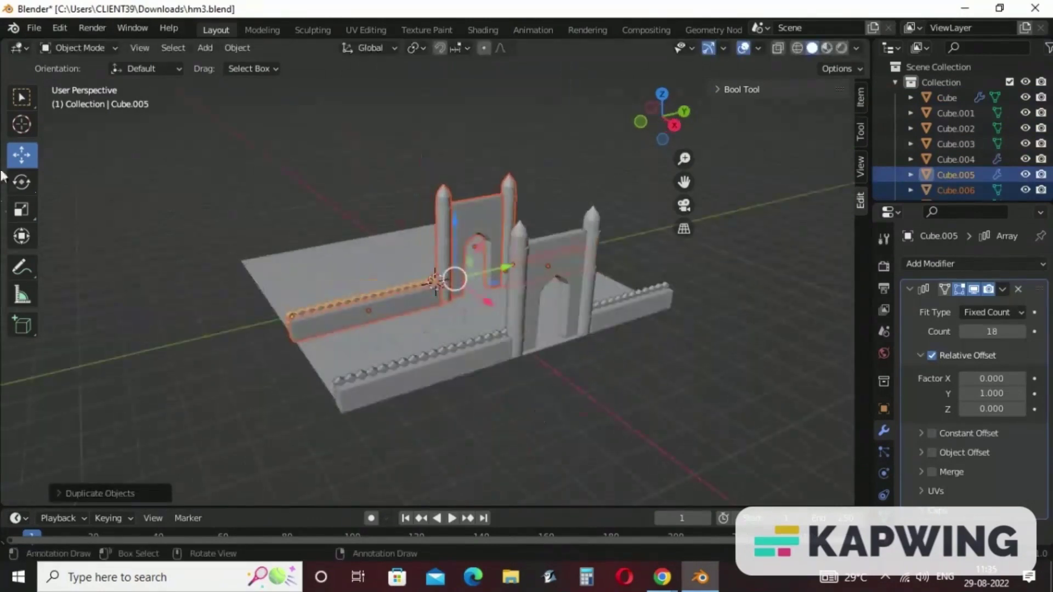
pyautogui.click(24, 185)
pyautogui.moveTo(466, 310); pyautogui.dragTo(406, 324)
pyautogui.moveTo(505, 406); pyautogui.dragTo(884, 405, button='middle')
pyautogui.click(884, 409)
pyautogui.click(997, 393)
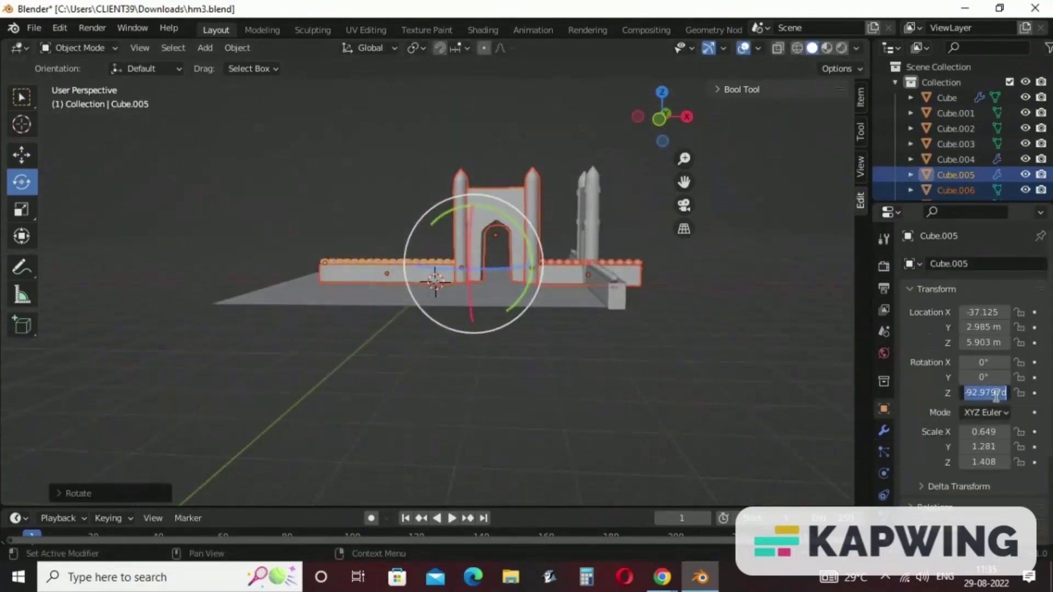
pyautogui.write('-90')
pyautogui.press('Return')
# Move the duplicated gateway side to the ground plane's negative Y edge and straighten it with a slight Z rotation
pyautogui.hotkey('alt', 'a')
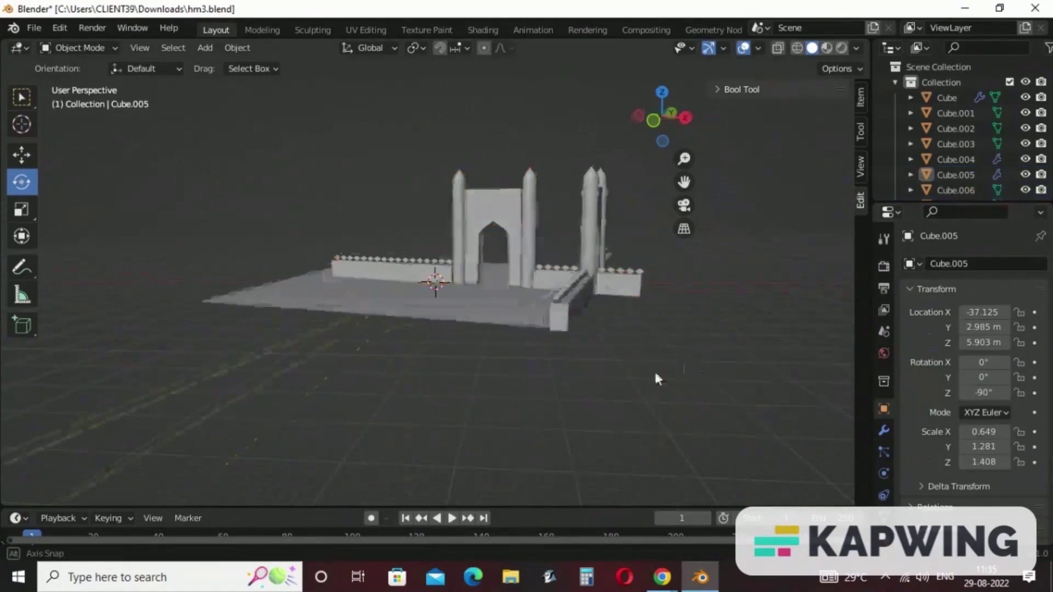
pyautogui.moveTo(658, 378); pyautogui.dragTo(536, 406, button='middle')
pyautogui.moveTo(512, 261); pyautogui.dragTo(465, 278, button='middle')
pyautogui.click(422, 262)
pyautogui.keyDown('shift'); pyautogui.click(459, 237); pyautogui.keyUp('shift')
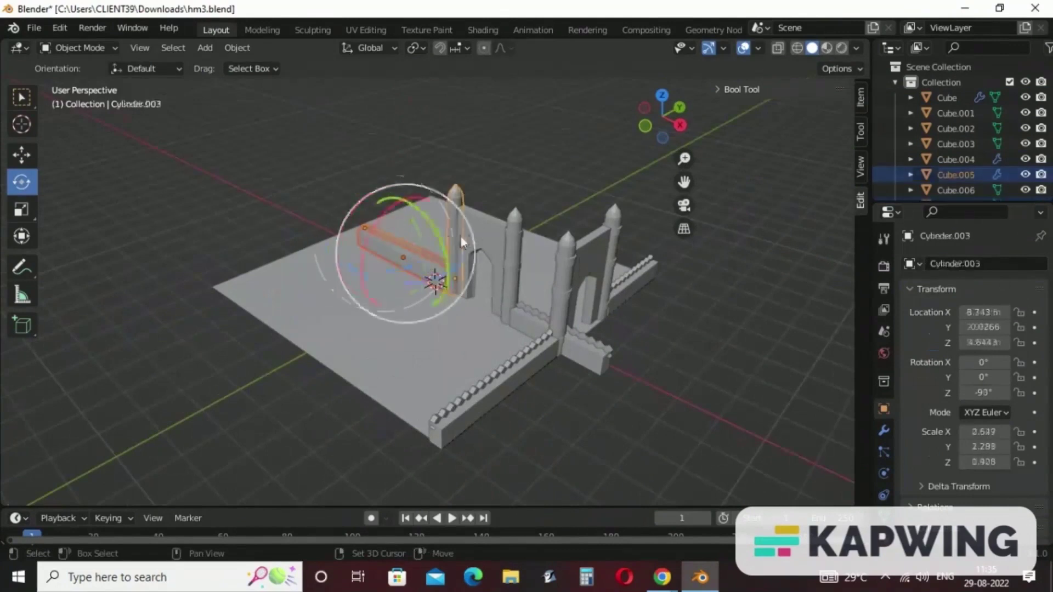
pyautogui.keyDown('shift'); pyautogui.click(483, 239); pyautogui.keyUp('shift')
pyautogui.keyDown('shift'); pyautogui.click(514, 240); pyautogui.keyUp('shift')
pyautogui.keyDown('shift'); pyautogui.click(542, 315); pyautogui.keyUp('shift')
pyautogui.keyDown('shift'); pyautogui.click(534, 313); pyautogui.keyUp('shift')
pyautogui.moveTo(535, 312); pyautogui.dragTo(417, 285, button='middle')
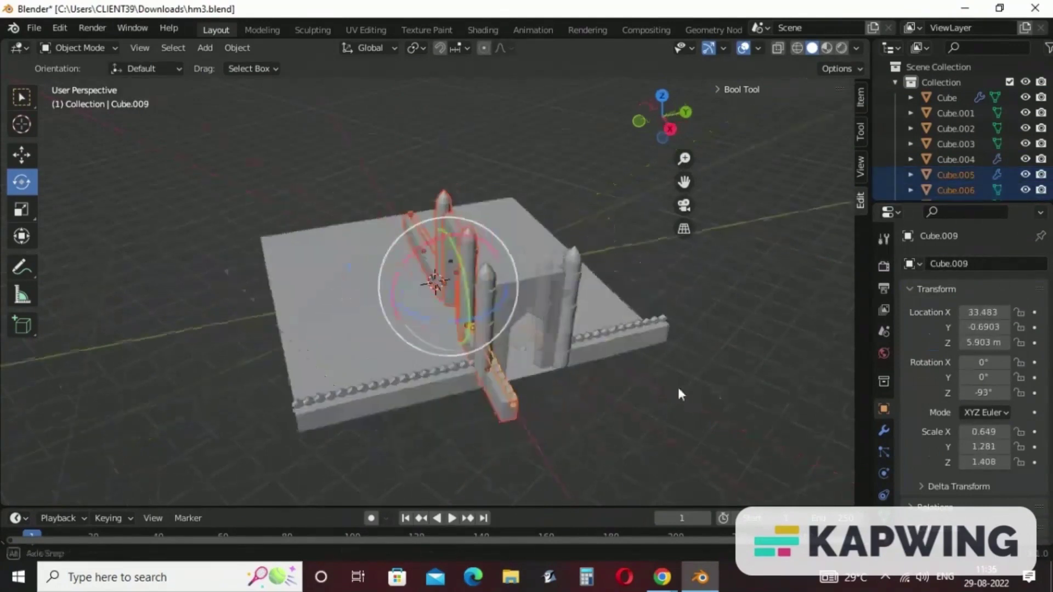
pyautogui.click(27, 155)
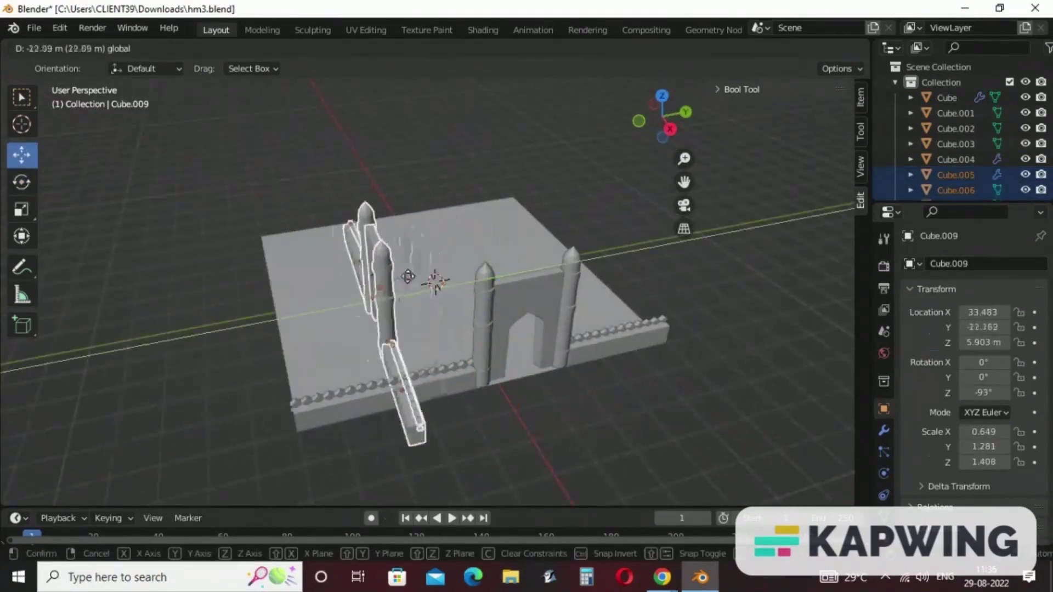
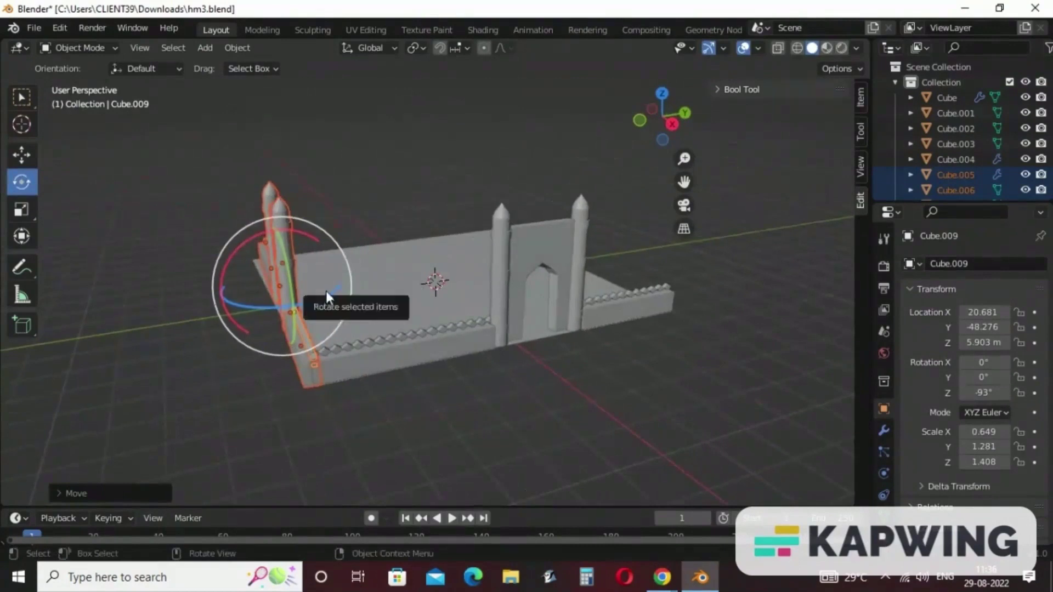
pyautogui.moveTo(328, 292); pyautogui.dragTo(331, 289)
# Set the Array count to 11 for the cube row on the duplicated side's wall nearest the front corner
pyautogui.moveTo(436, 410); pyautogui.dragTo(549, 351, button='middle')
pyautogui.click(549, 357)
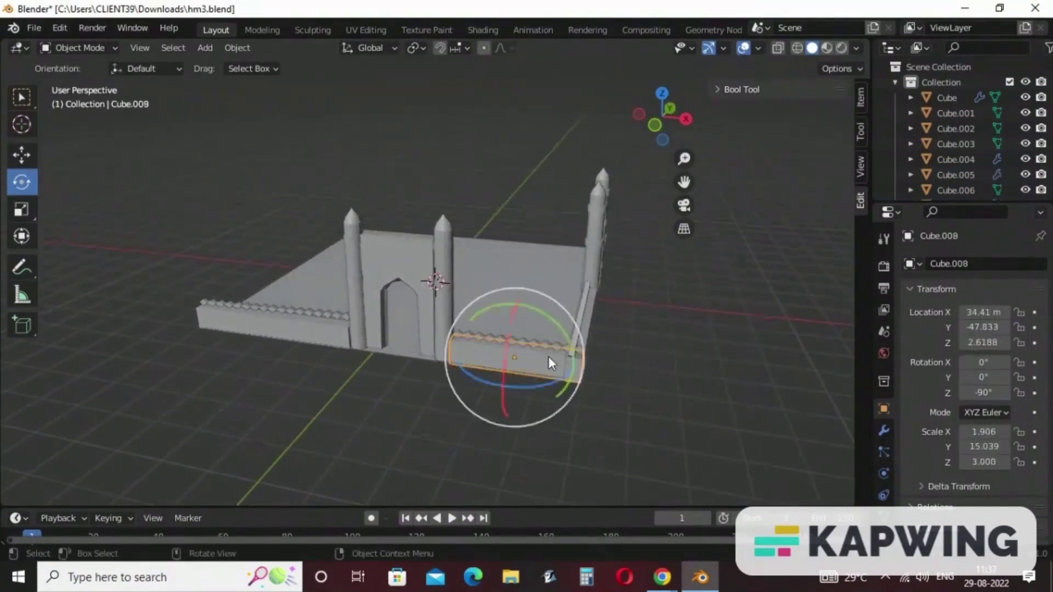
pyautogui.hotkey('shift', 'space')
pyautogui.press('g')
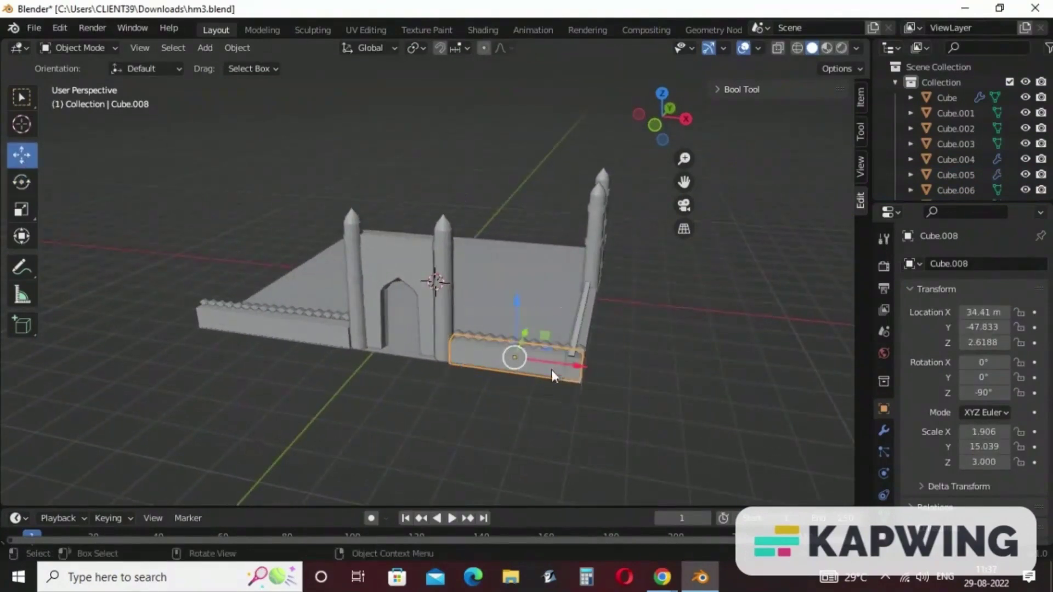
pyautogui.click(520, 339)
pyautogui.click(884, 430)
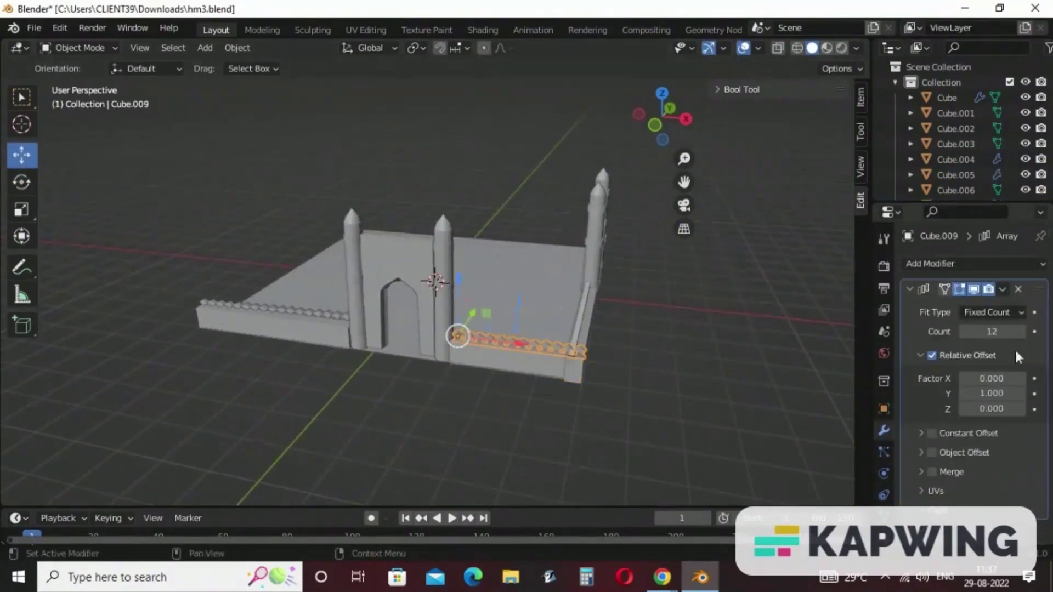
pyautogui.click(1022, 332)
pyautogui.click(963, 331)
pyautogui.click(963, 331)
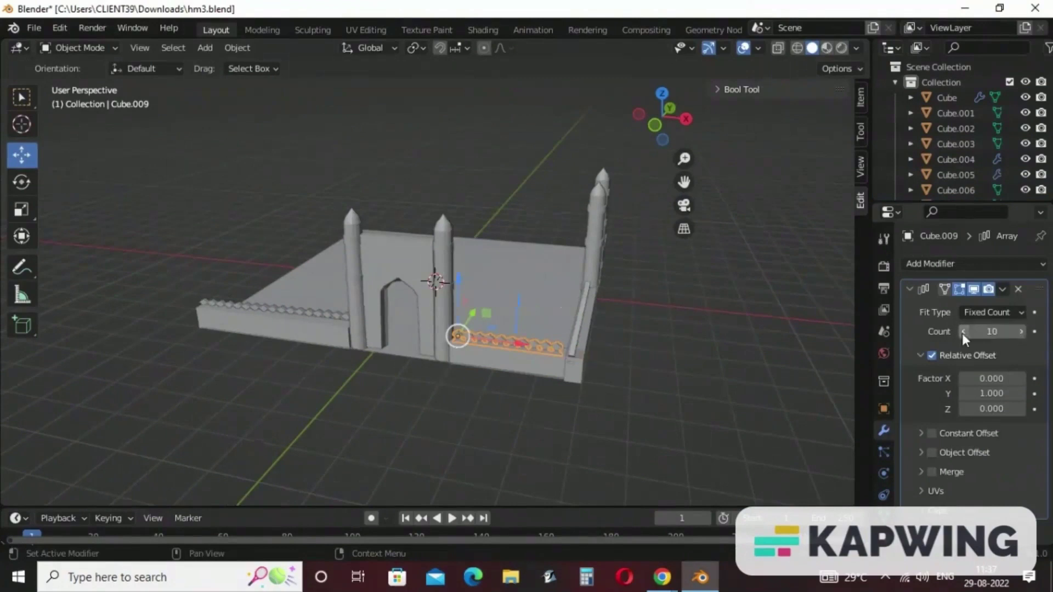
pyautogui.click(1022, 331)
# Set the Array count to 17 for the long front wall's cube row and nudge the row slightly along Y
pyautogui.moveTo(750, 397); pyautogui.dragTo(576, 329, button='middle')
pyautogui.click(461, 279)
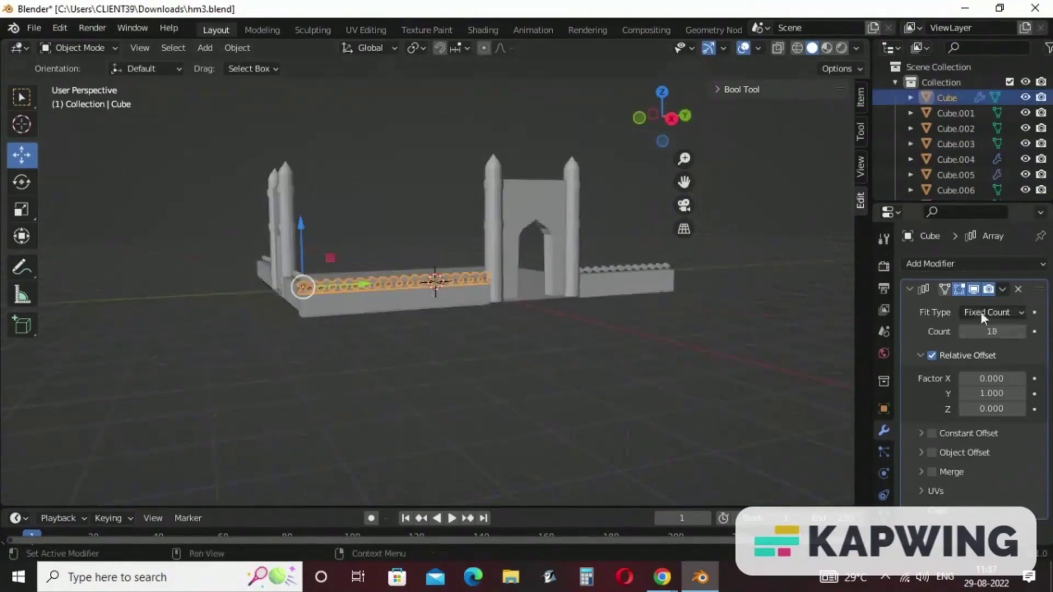
pyautogui.click(265, 236)
pyautogui.click(351, 281)
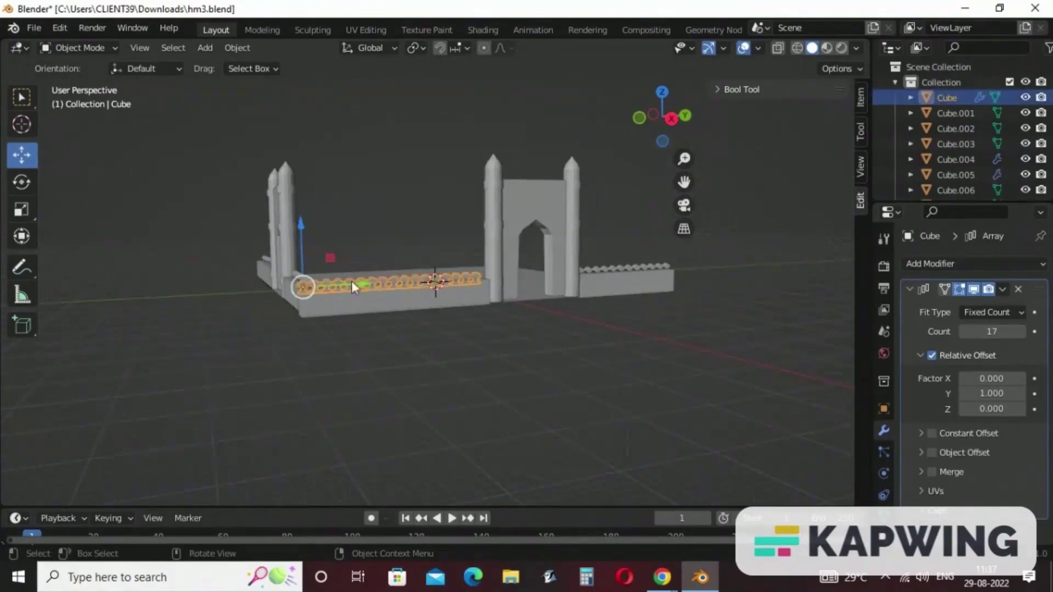
pyautogui.moveTo(351, 281); pyautogui.dragTo(360, 280)
# Nudge the duplicated side's end wall slightly along Y to align it with the front corner
pyautogui.click(375, 363)
pyautogui.click(541, 336)
pyautogui.moveTo(375, 363); pyautogui.dragTo(373, 315, button='middle')
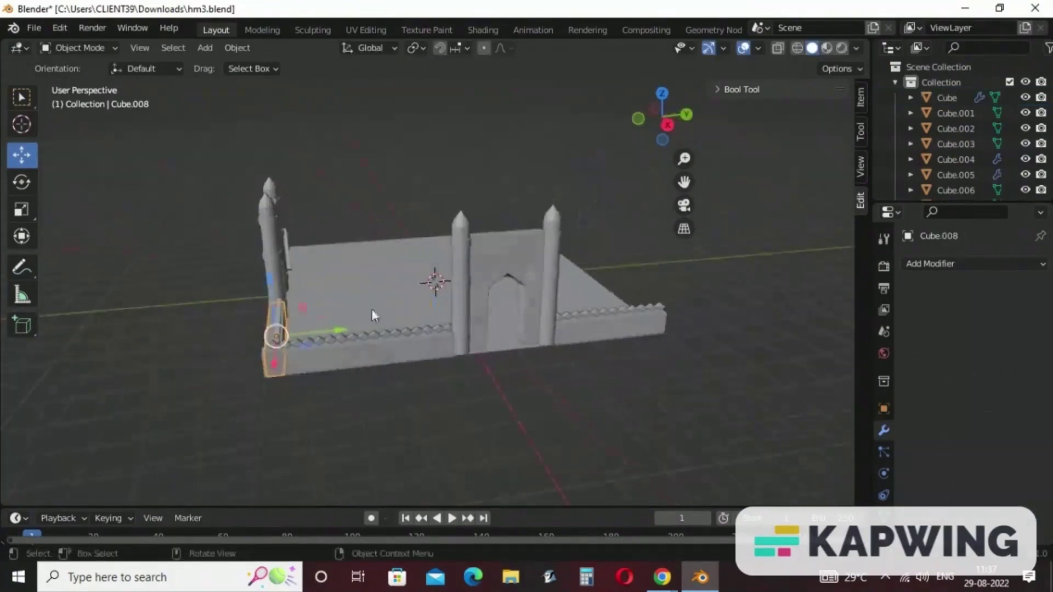
pyautogui.moveTo(349, 330); pyautogui.dragTo(344, 329)
pyautogui.click(345, 329)
pyautogui.moveTo(344, 329); pyautogui.dragTo(496, 421, button='middle')
pyautogui.click(612, 333)
pyautogui.click(437, 230)
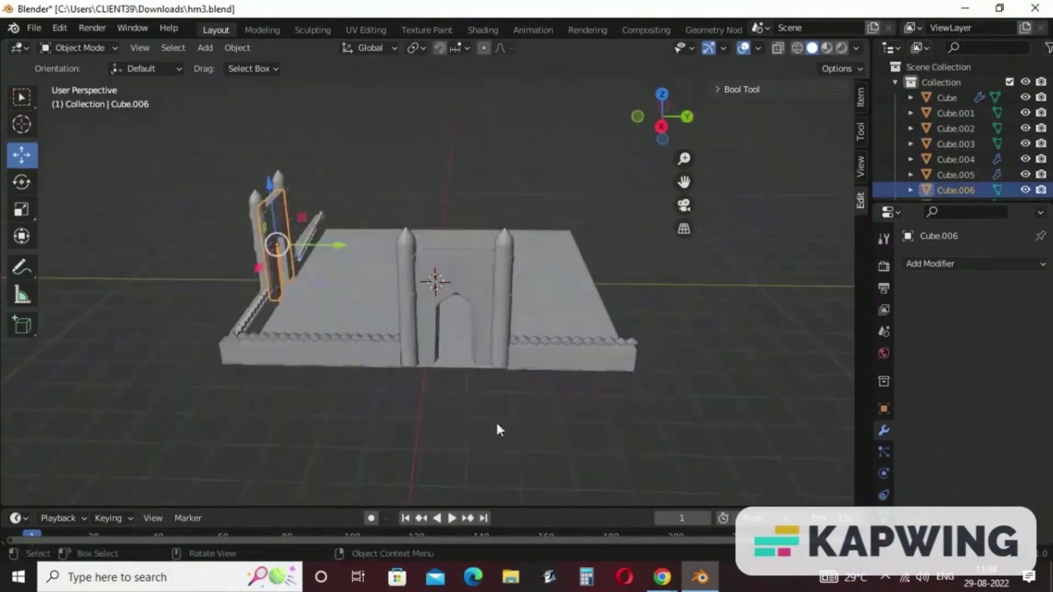
pyautogui.click(496, 420)
# Duplicate the front gateway, towers, walls and cube rows again along negative X over the ground plane
pyautogui.click(342, 351)
pyautogui.keyDown('shift'); pyautogui.click(407, 305); pyautogui.keyUp('shift')
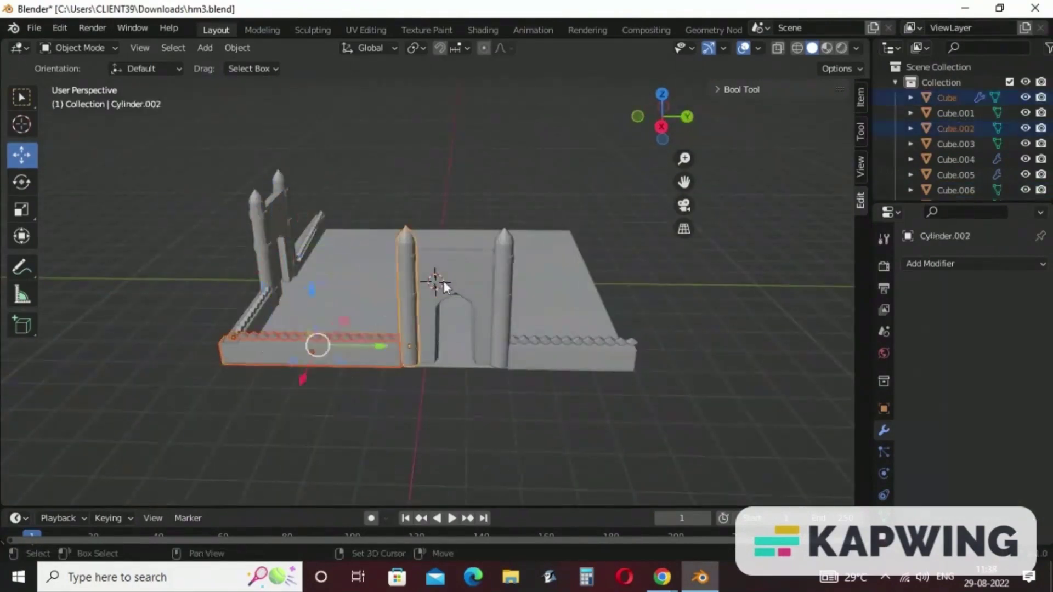
pyautogui.keyDown('shift'); pyautogui.click(444, 280); pyautogui.keyUp('shift')
pyautogui.keyDown('shift'); pyautogui.click(498, 273); pyautogui.keyUp('shift')
pyautogui.keyDown('shift'); pyautogui.click(555, 357); pyautogui.keyUp('shift')
pyautogui.keyDown('shift'); pyautogui.click(551, 338); pyautogui.keyUp('shift')
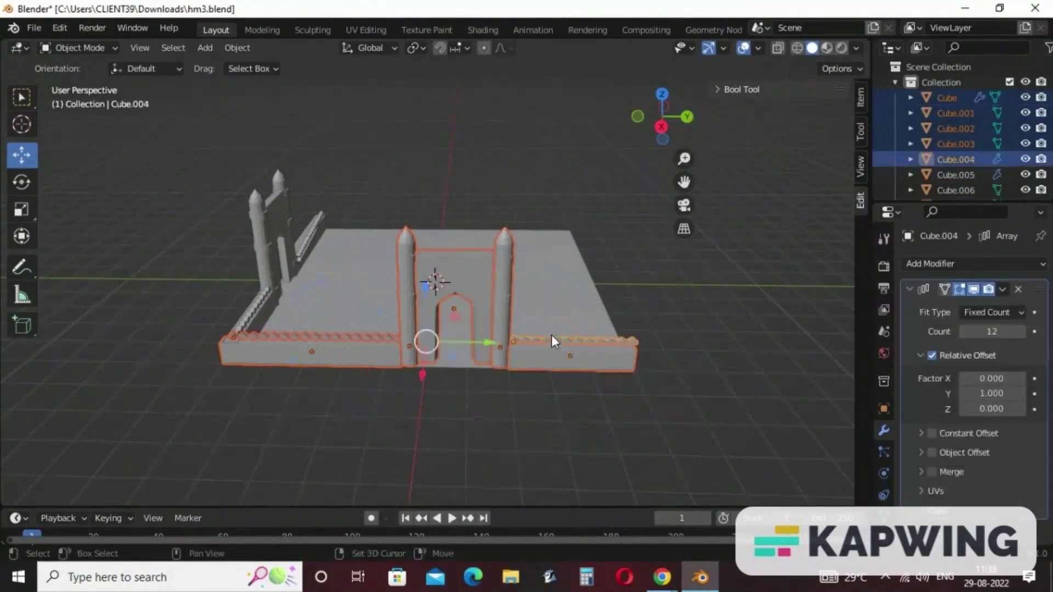
pyautogui.hotkey('shift', 'd')
pyautogui.press('x')
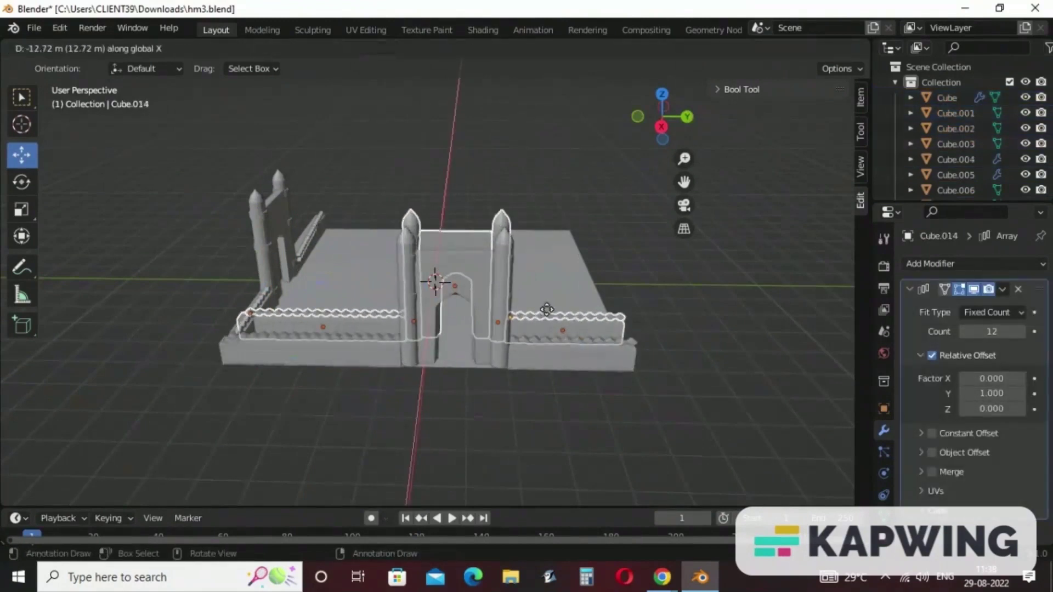
pyautogui.click(541, 286)
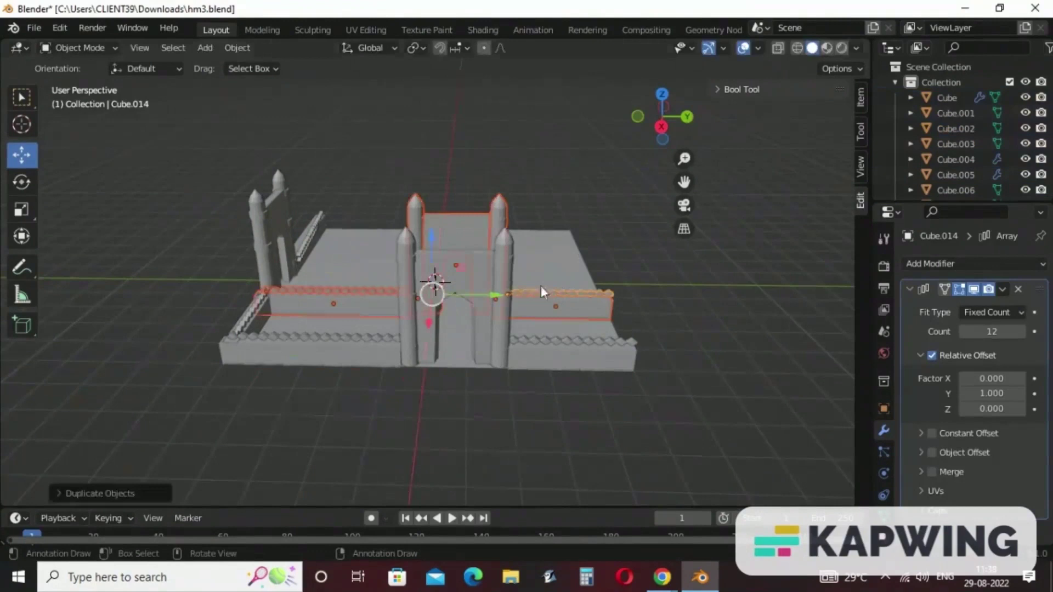
# Rotate the second copy about a quarter turn around Z and move it to the ground plane's positive Y edge
pyautogui.click(21, 182)
pyautogui.moveTo(410, 318); pyautogui.dragTo(672, 277)
pyautogui.hotkey('shift', 'space')
pyautogui.press('g')
pyautogui.moveTo(606, 379); pyautogui.dragTo(430, 365, button='middle')
pyautogui.click(430, 364)
# Select all pieces of the second copied side and move them about -23.8 m along X to line up with the ground plane
pyautogui.click(318, 312)
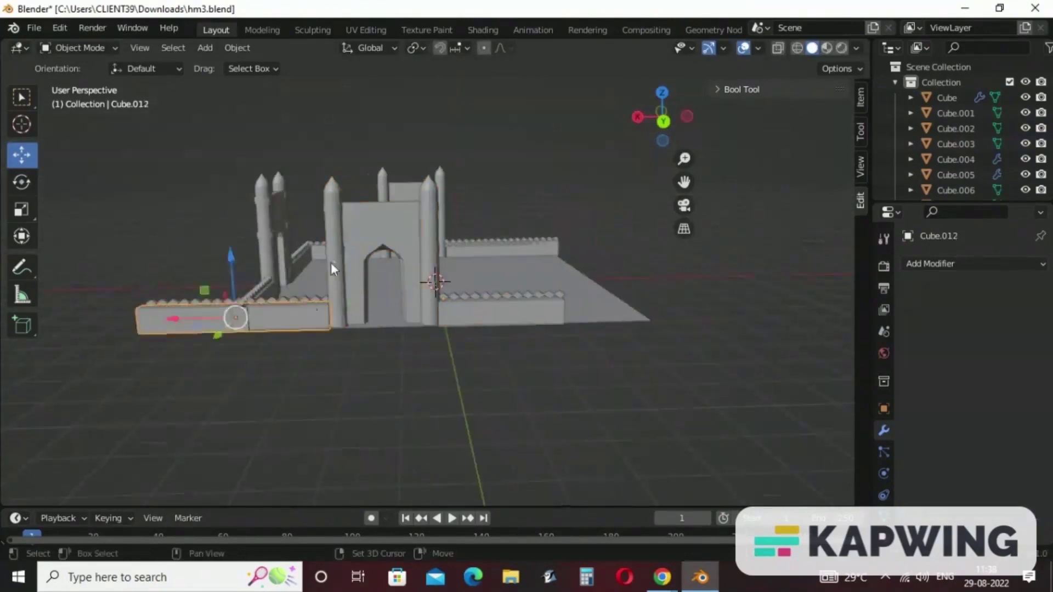
pyautogui.keyDown('shift'); pyautogui.click(321, 300); pyautogui.keyUp('shift')
pyautogui.keyDown('shift'); pyautogui.click(332, 258); pyautogui.keyUp('shift')
pyautogui.keyDown('shift'); pyautogui.click(405, 231); pyautogui.keyUp('shift')
pyautogui.keyDown('shift'); pyautogui.click(429, 237); pyautogui.keyUp('shift')
pyautogui.keyDown('shift'); pyautogui.click(456, 296); pyautogui.keyUp('shift')
pyautogui.keyDown('shift'); pyautogui.click(457, 311); pyautogui.keyUp('shift')
pyautogui.moveTo(300, 305); pyautogui.dragTo(397, 299)
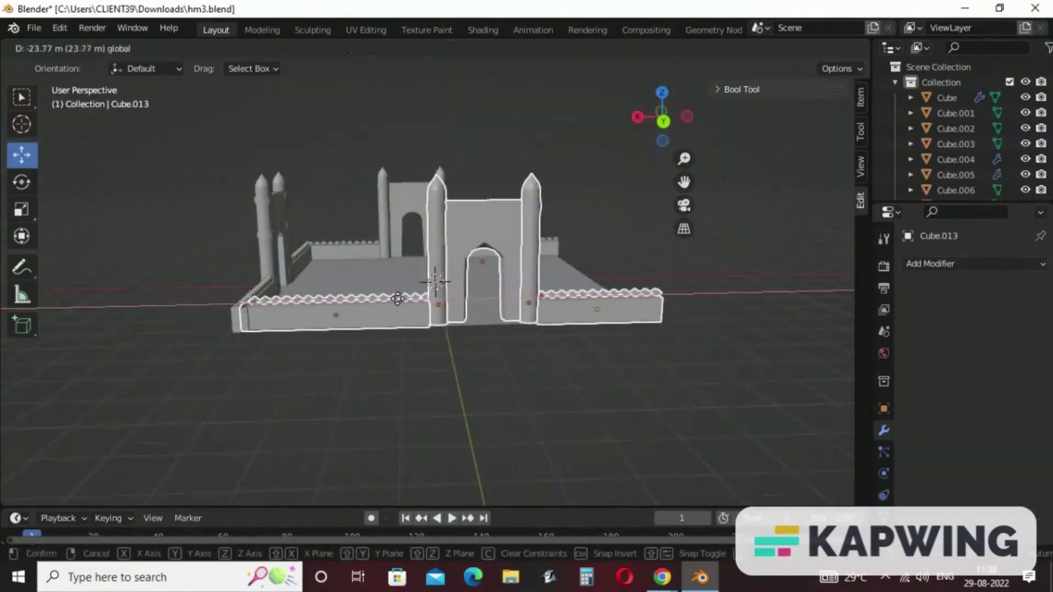
pyautogui.click(398, 299)
pyautogui.moveTo(400, 403); pyautogui.dragTo(707, 422, button='middle')
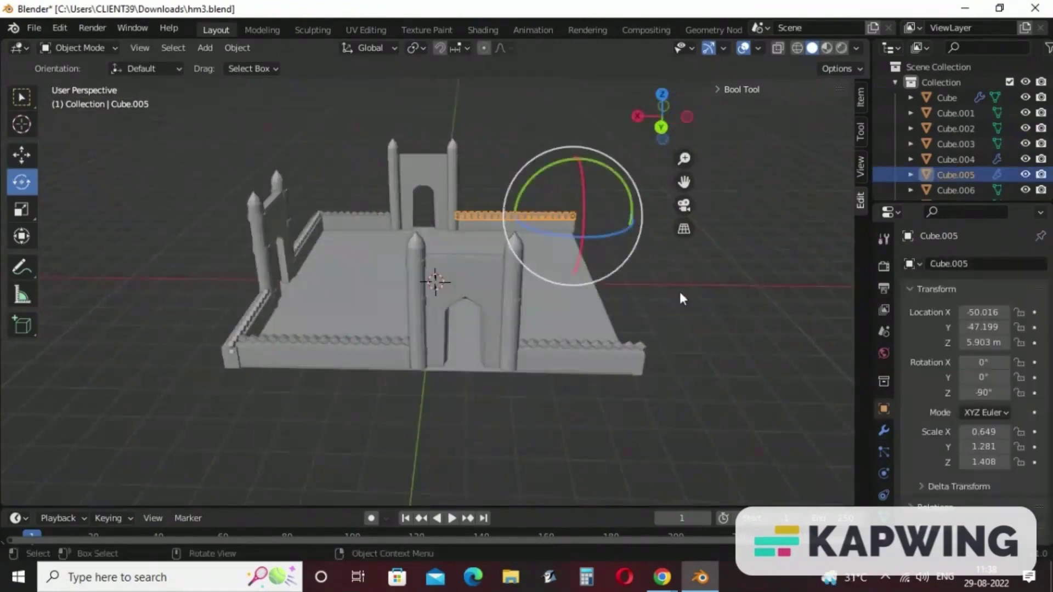
# Duplicate the short front wall along X to the back edge of the ground plane, at about X -45.6 m
pyautogui.moveTo(680, 290); pyautogui.dragTo(2, 326, button='middle')
pyautogui.click(230, 433)
pyautogui.scroll(2, 223, 433)
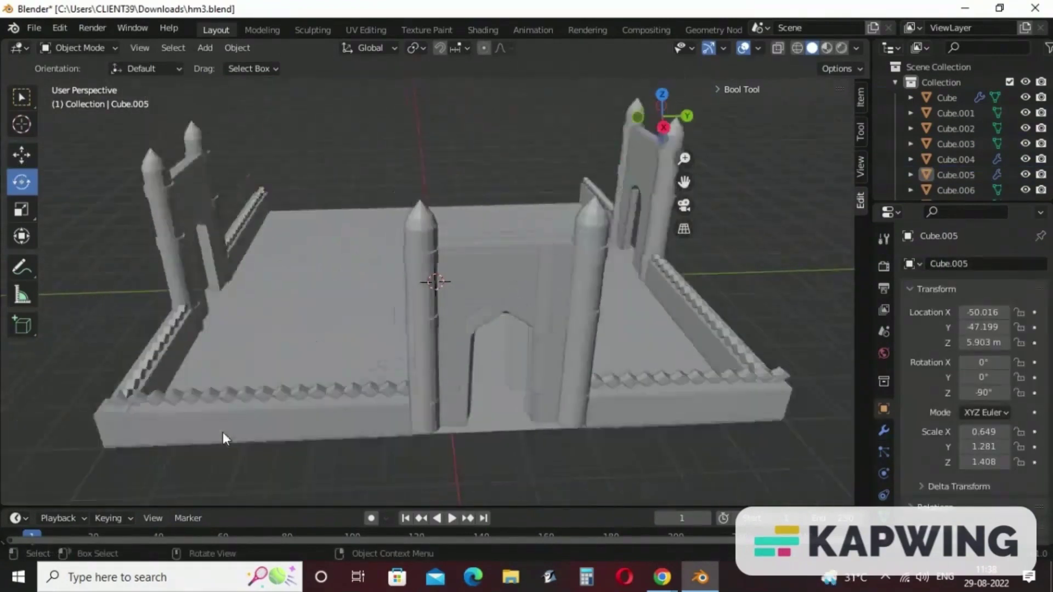
pyautogui.scroll(-1, 223, 432)
pyautogui.moveTo(588, 382); pyautogui.dragTo(489, 411, button='middle')
pyautogui.click(525, 453)
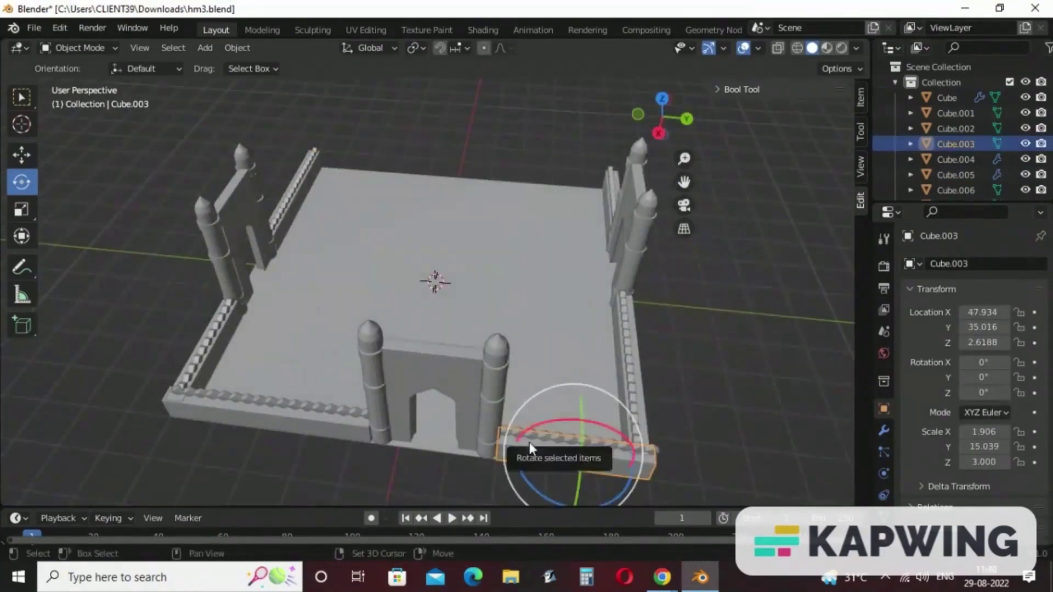
pyautogui.press('g')
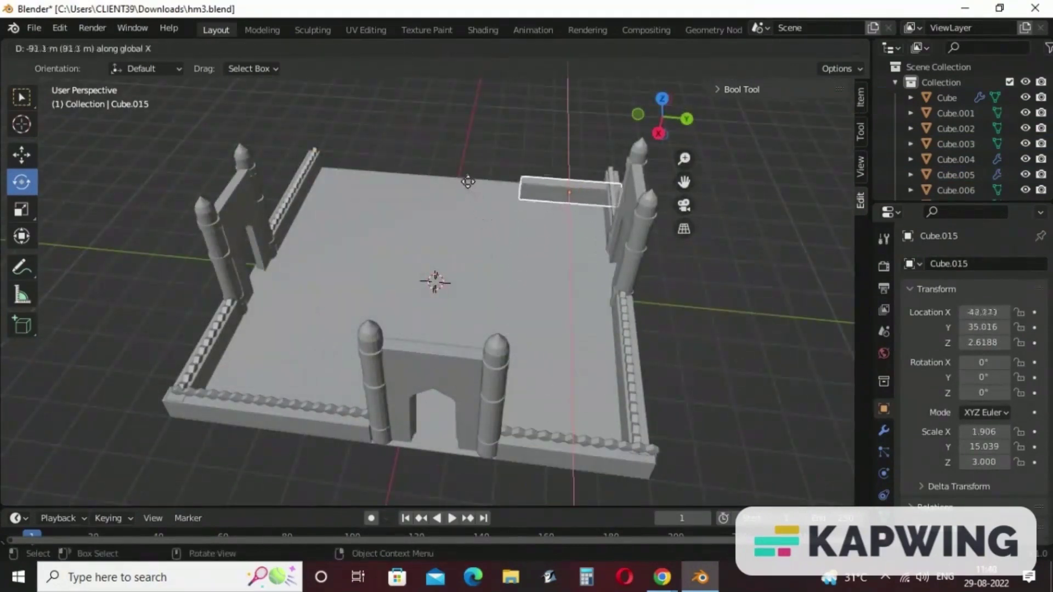
pyautogui.click(441, 180)
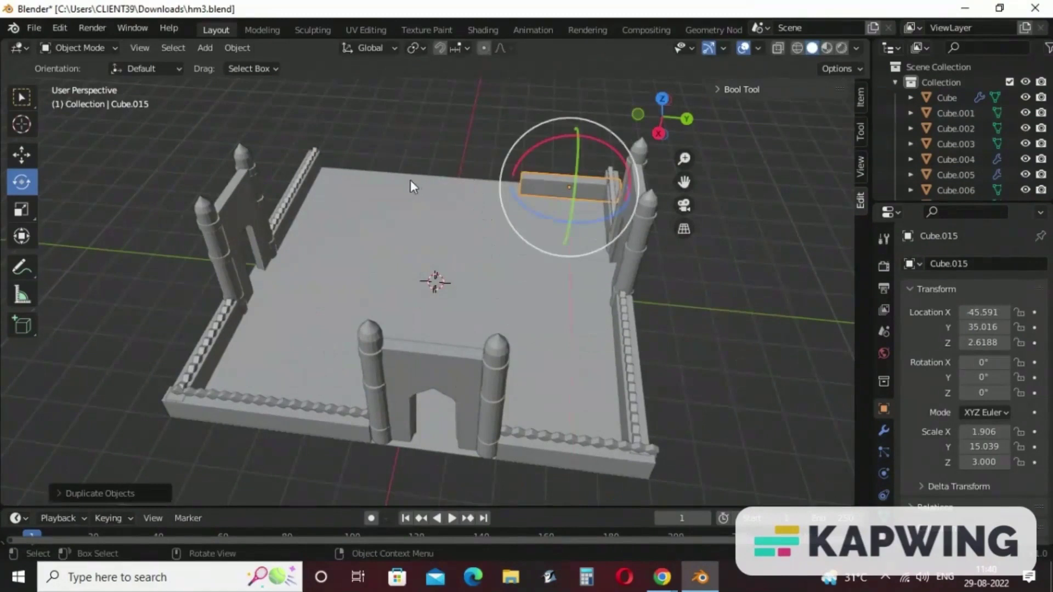
# Stretch the back wall to a Y scale of 47.171 and move it to X -51.232 m, Y -0.4497 m
pyautogui.click(21, 155)
pyautogui.click(21, 209)
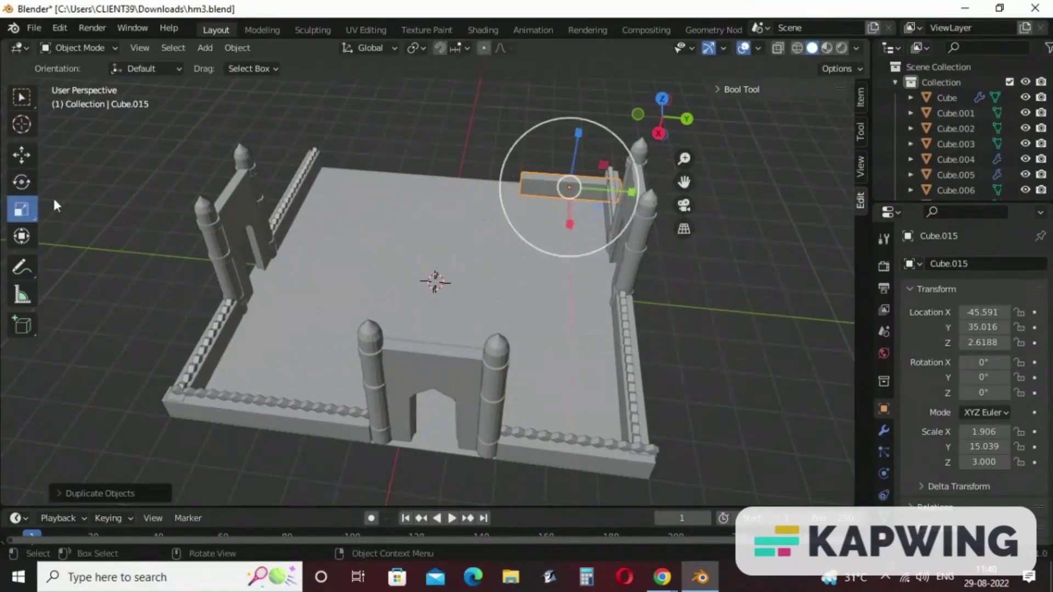
pyautogui.moveTo(630, 194); pyautogui.dragTo(763, 188)
pyautogui.click(22, 156)
pyautogui.moveTo(632, 192); pyautogui.dragTo(532, 185)
pyautogui.click(21, 210)
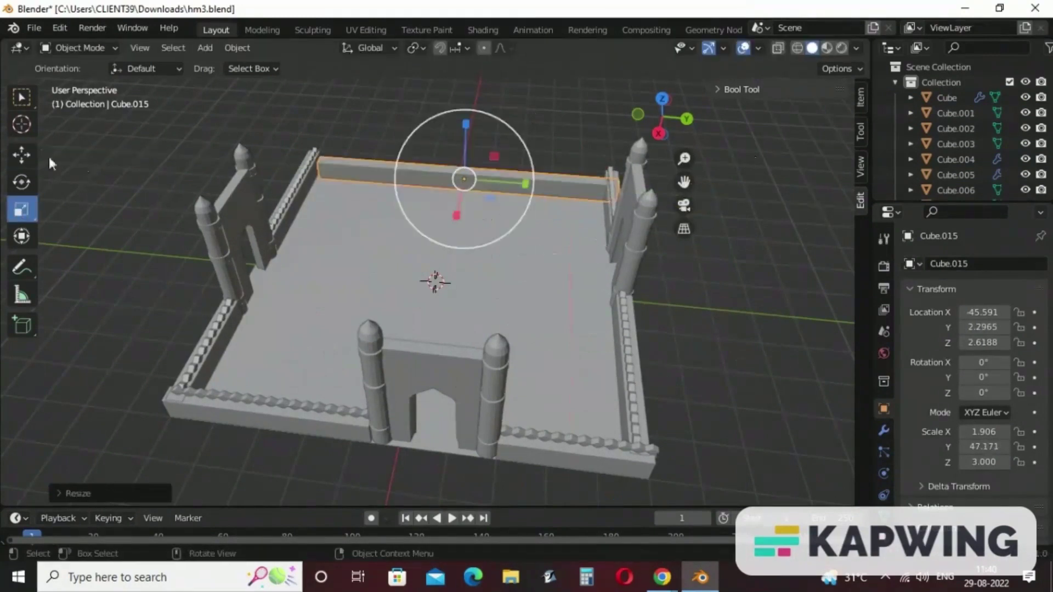
pyautogui.click(21, 155)
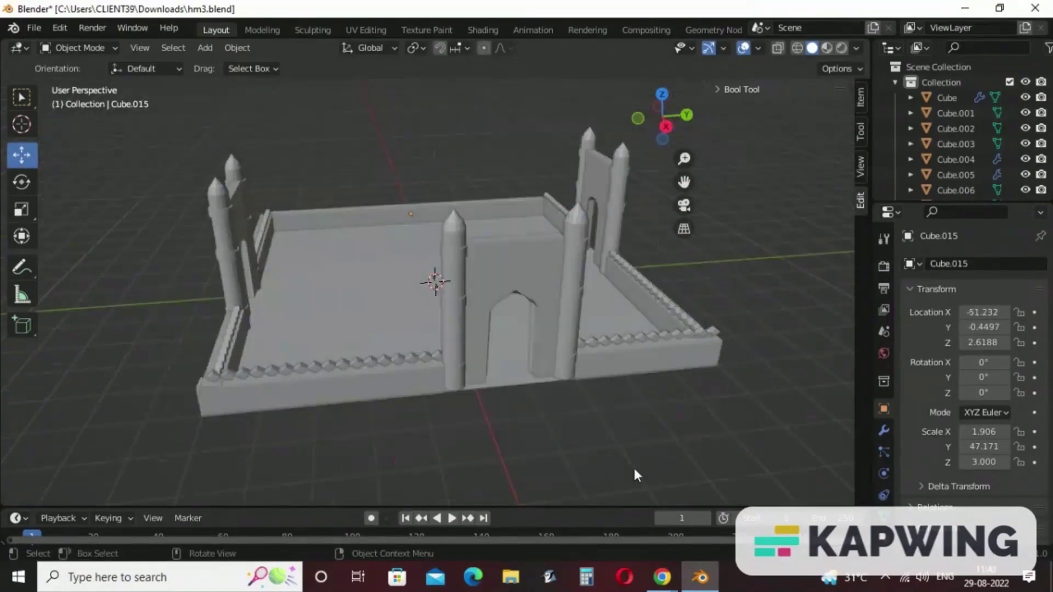
# Examine the corner where the long front wall meets the adjoining side wall
pyautogui.moveTo(633, 466); pyautogui.dragTo(653, 458, button='middle')
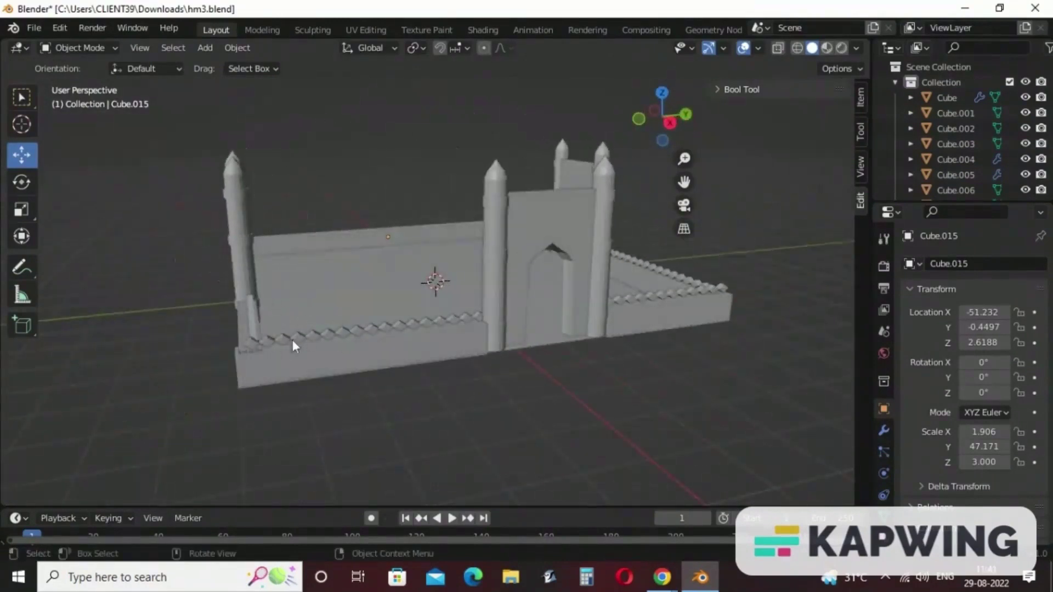
pyautogui.click(260, 356)
pyautogui.moveTo(260, 355); pyautogui.dragTo(363, 355, button='middle')
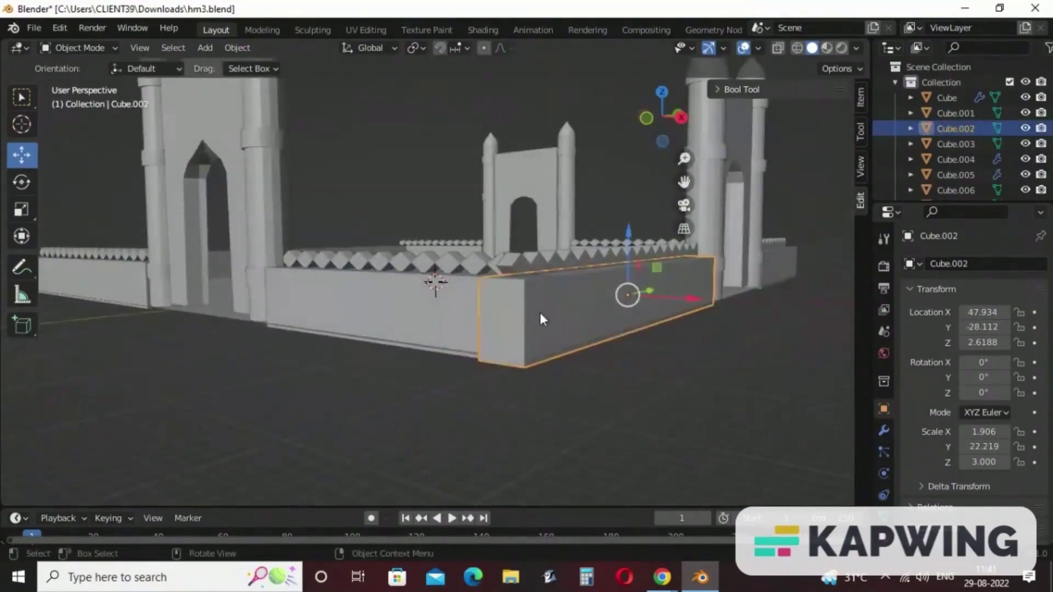
pyautogui.click(417, 302)
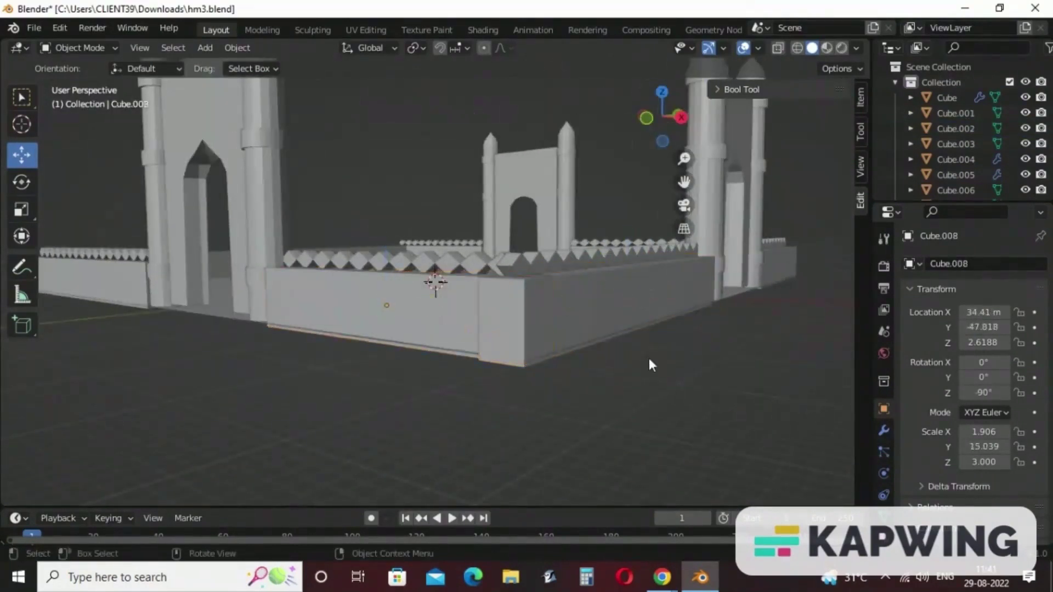
# Shorten the front wall segment beside the gateway to a Y scale of 21.248 and move it to Y -26.847 m
pyautogui.moveTo(649, 359); pyautogui.dragTo(590, 378, button='middle')
pyautogui.scroll(-2, 589, 378)
pyautogui.click(246, 387)
pyautogui.click(22, 189)
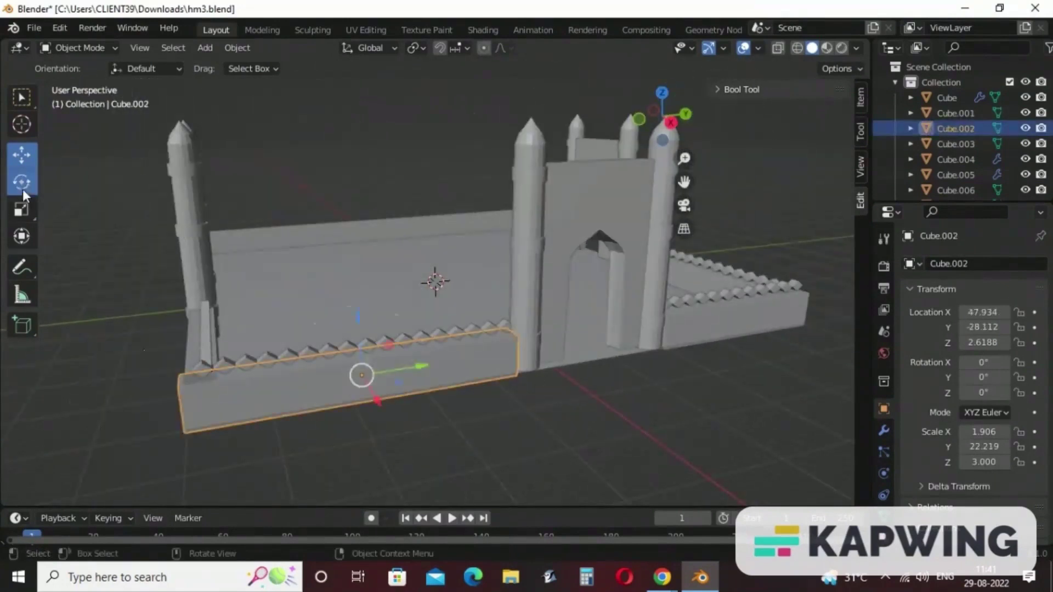
pyautogui.click(22, 209)
pyautogui.moveTo(414, 368); pyautogui.dragTo(430, 366)
pyautogui.click(21, 155)
pyautogui.click(505, 463)
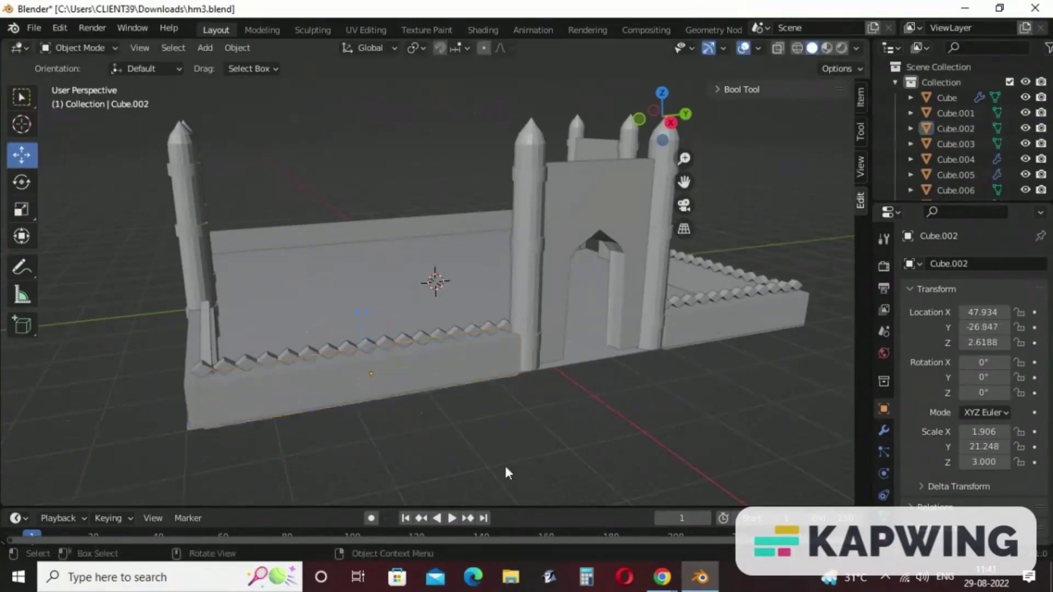
# Nudge the shortened front wall segment along X so it lines up with the adjoining side wall at the corner
pyautogui.moveTo(505, 463); pyautogui.dragTo(572, 449, button='middle')
pyautogui.click(571, 335)
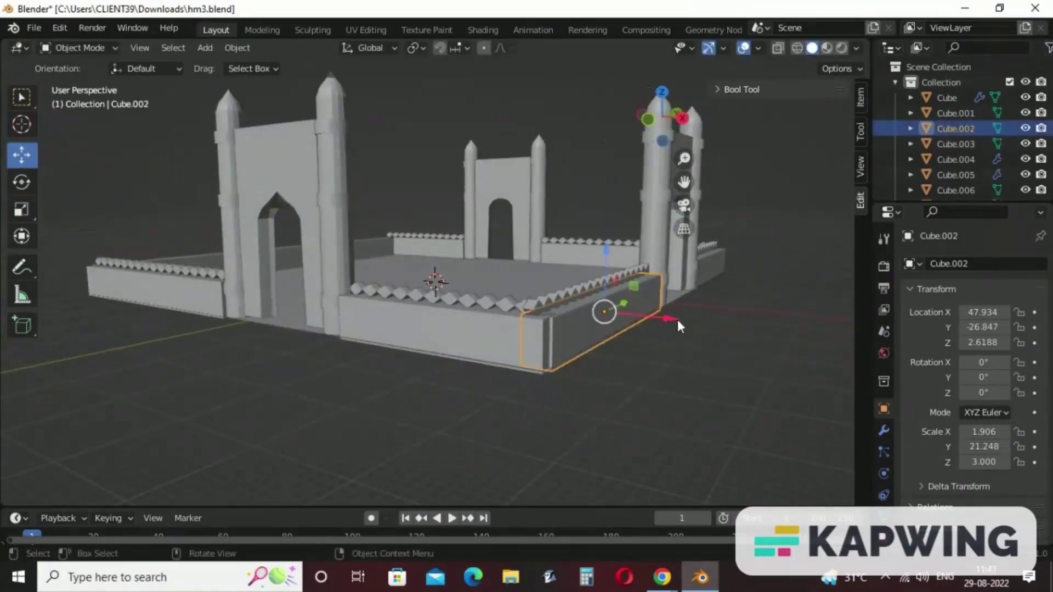
pyautogui.moveTo(677, 323); pyautogui.dragTo(647, 355)
pyautogui.click(647, 355)
pyautogui.moveTo(647, 355); pyautogui.dragTo(469, 413, button='middle')
pyautogui.click(469, 412)
pyautogui.moveTo(450, 385); pyautogui.dragTo(446, 382)
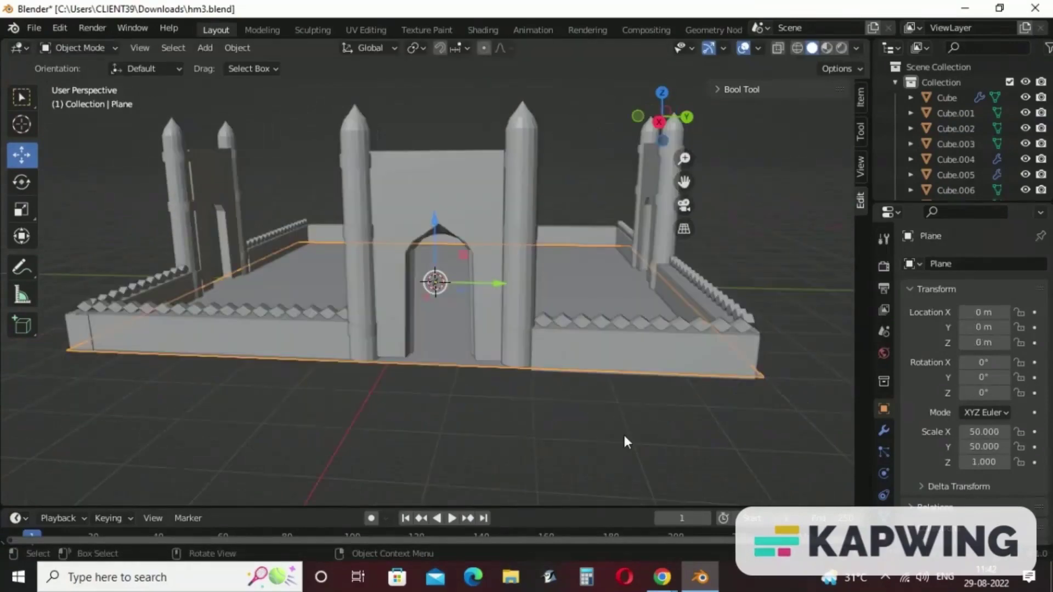
# Duplicate the front gateway's arch block and place the copy 42 m along X, outside the enclosure at X 89.574 m
pyautogui.moveTo(627, 442); pyautogui.dragTo(609, 401, button='middle')
pyautogui.click(496, 215)
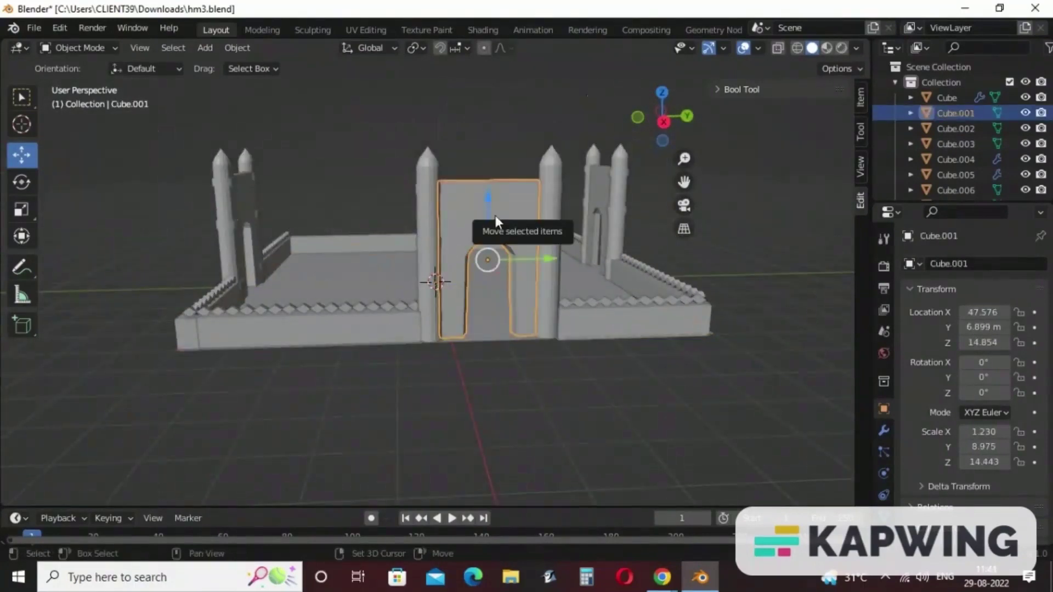
pyautogui.hotkey('shift', 'd')
pyautogui.press('x')
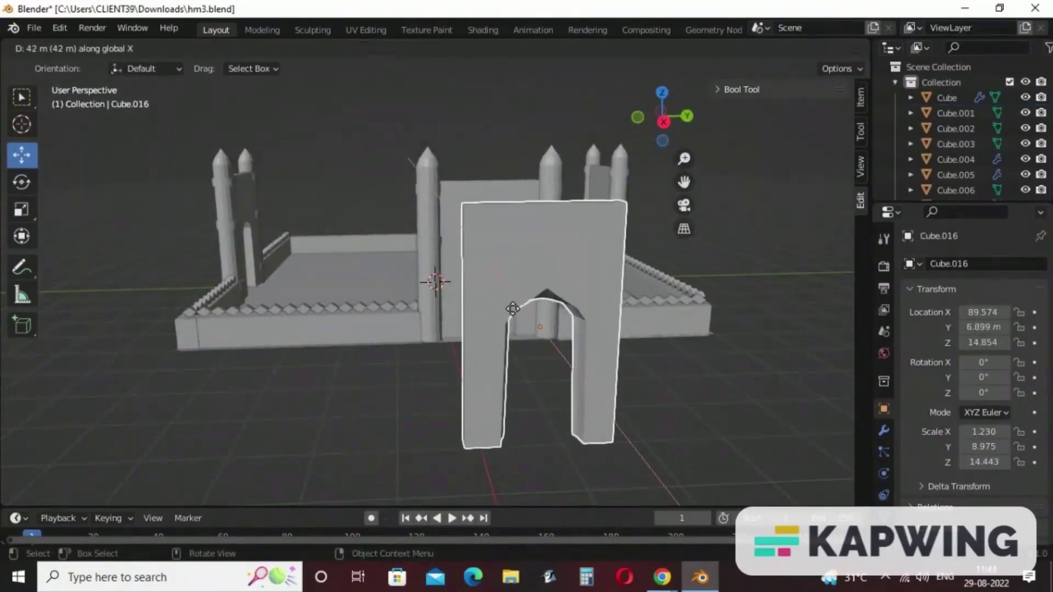
pyautogui.click(617, 321)
# Scale the copied arch block to Y 8.977 and Z 10.712, making it lower than the gateway
pyautogui.click(32, 218)
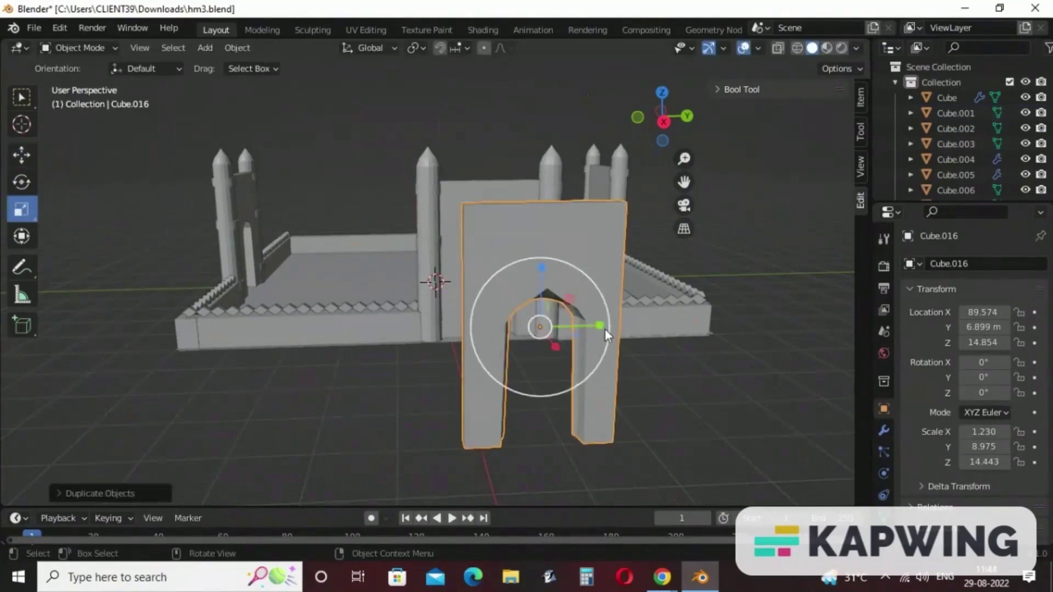
pyautogui.moveTo(604, 328)
pyautogui.mouseDown()
pyautogui.moveTo(594, 325)
pyautogui.moveTo(614, 322)
pyautogui.mouseUp()
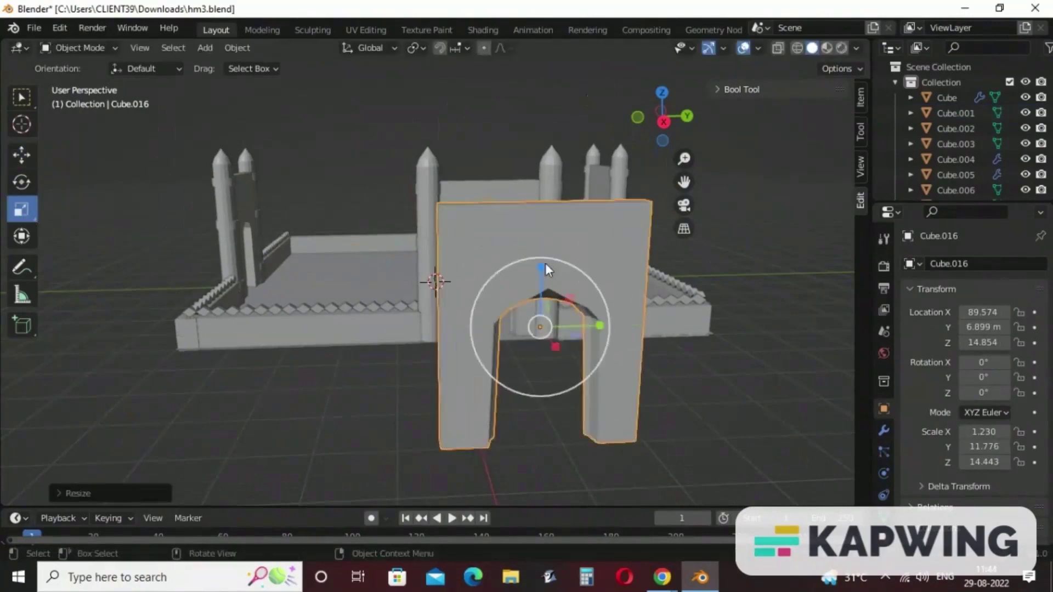
pyautogui.moveTo(545, 265); pyautogui.dragTo(543, 283)
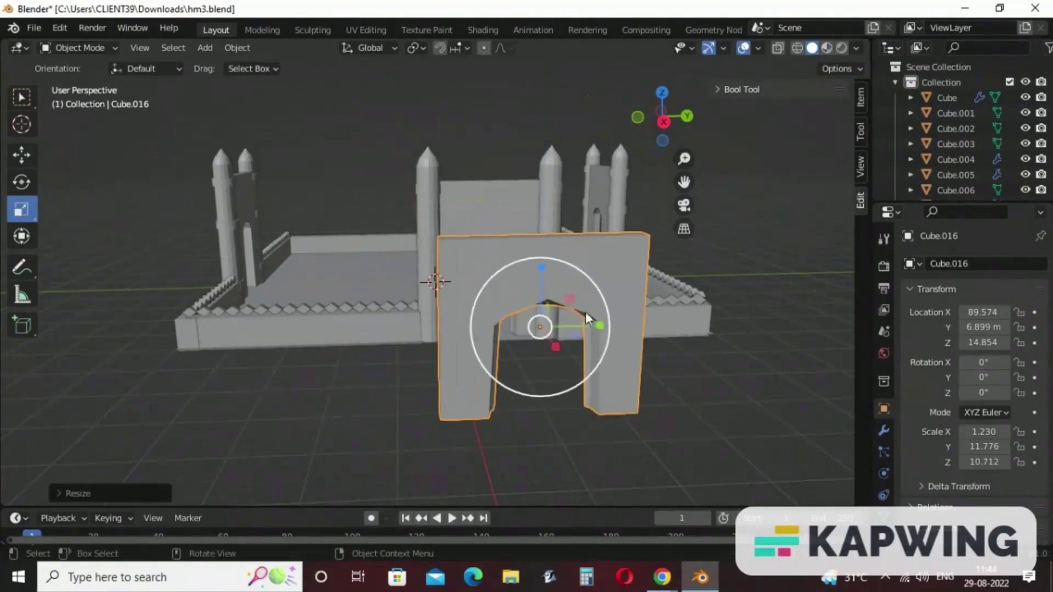
pyautogui.moveTo(591, 325); pyautogui.dragTo(585, 325)
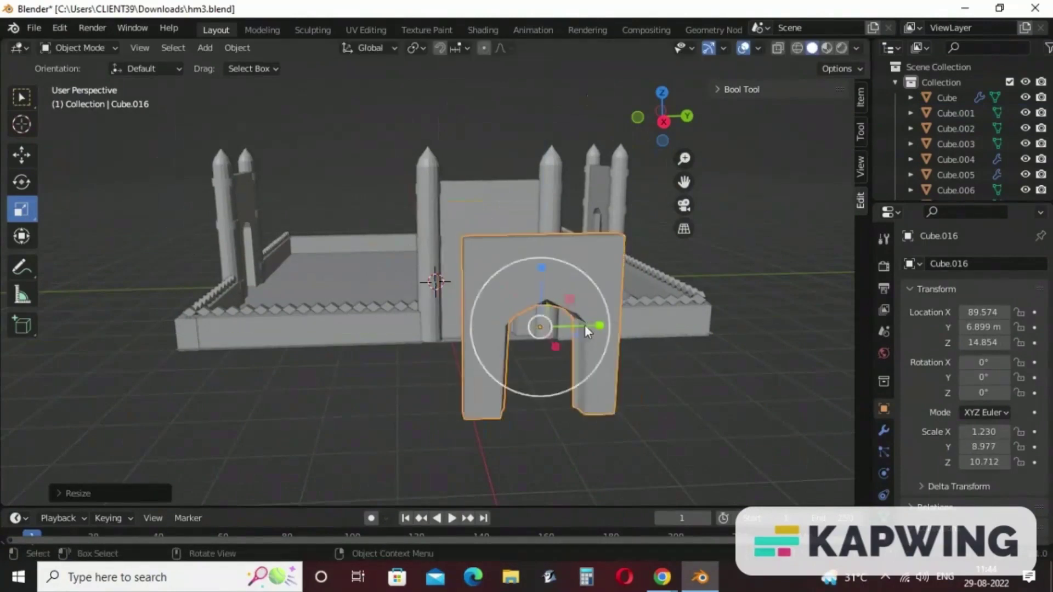
pyautogui.moveTo(584, 325); pyautogui.dragTo(620, 341, button='middle')
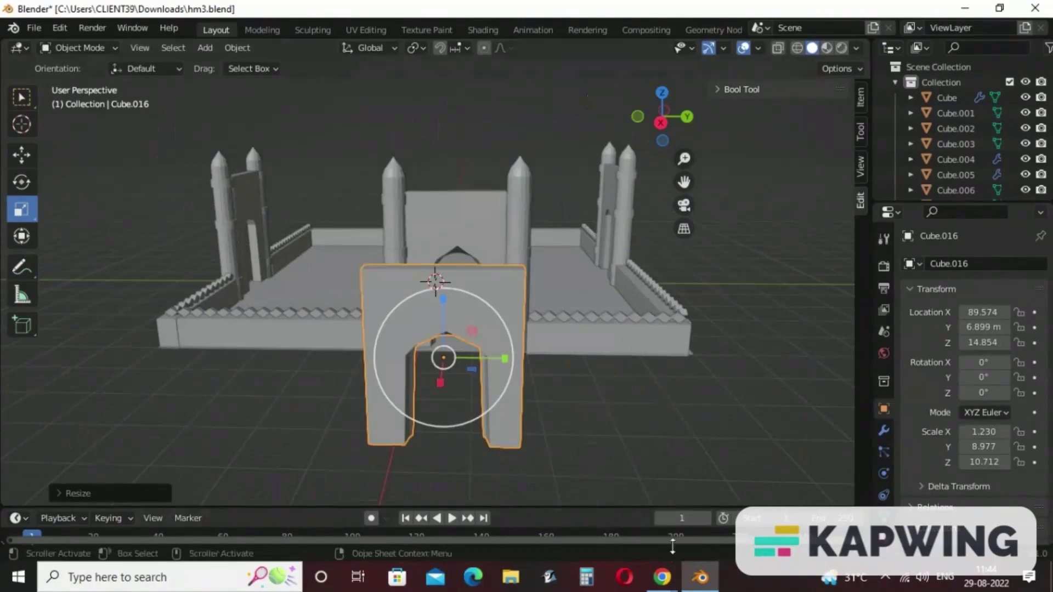
# Switch to Chrome to check the finished structure on the objective slide, and return to Blender
pyautogui.moveTo(662, 577)
pyautogui.click(657, 521)
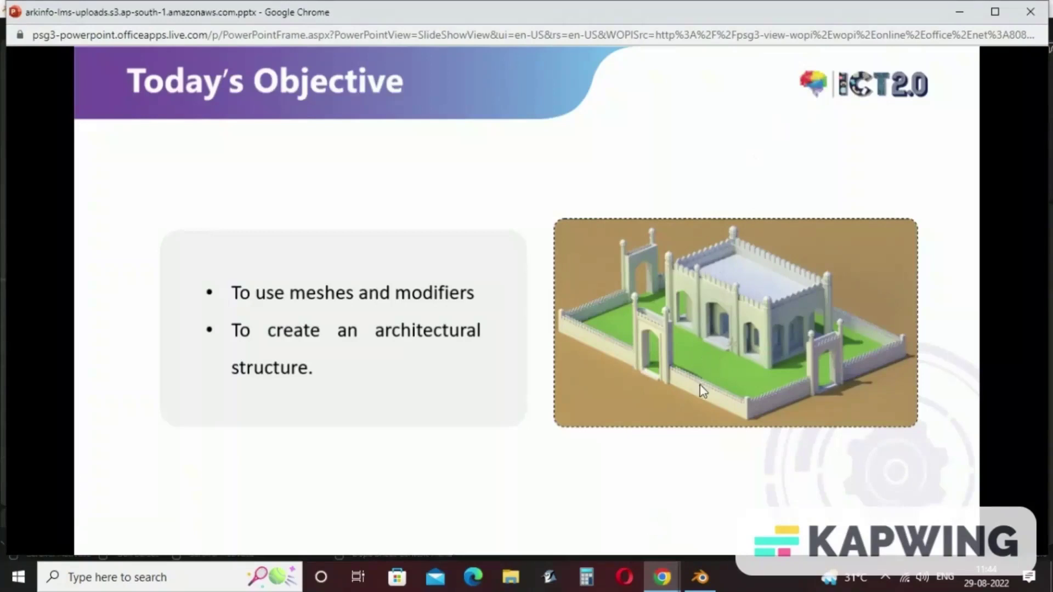
pyautogui.click(700, 577)
# Duplicate the arch block along Y to Y -10.836 m and Y 24.746 m, forming a row of three adjoining arches
pyautogui.moveTo(676, 380); pyautogui.dragTo(666, 381, button='middle')
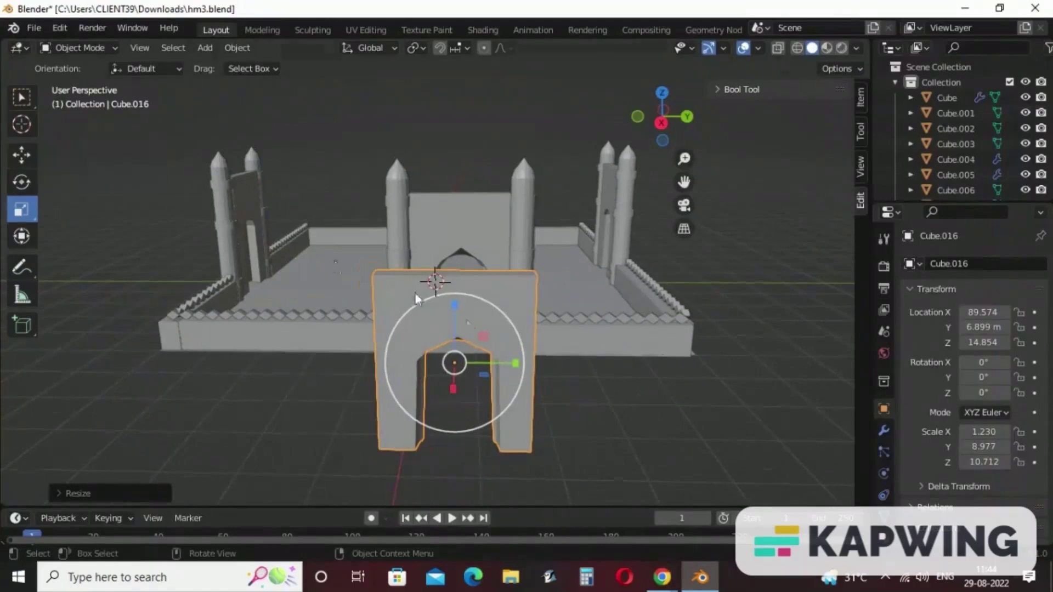
pyautogui.hotkey('shift', 'd')
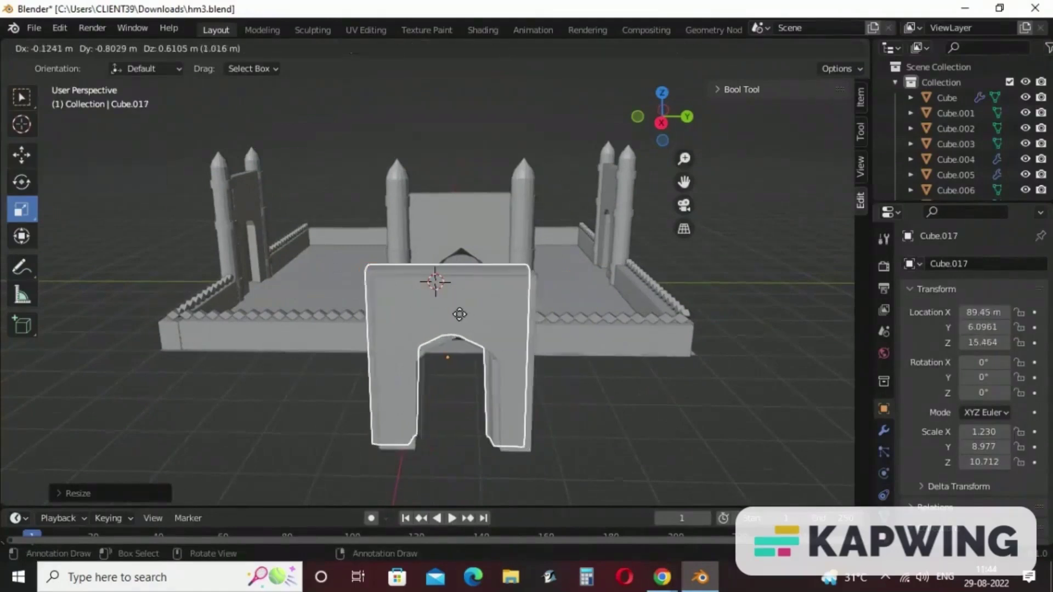
pyautogui.press('y')
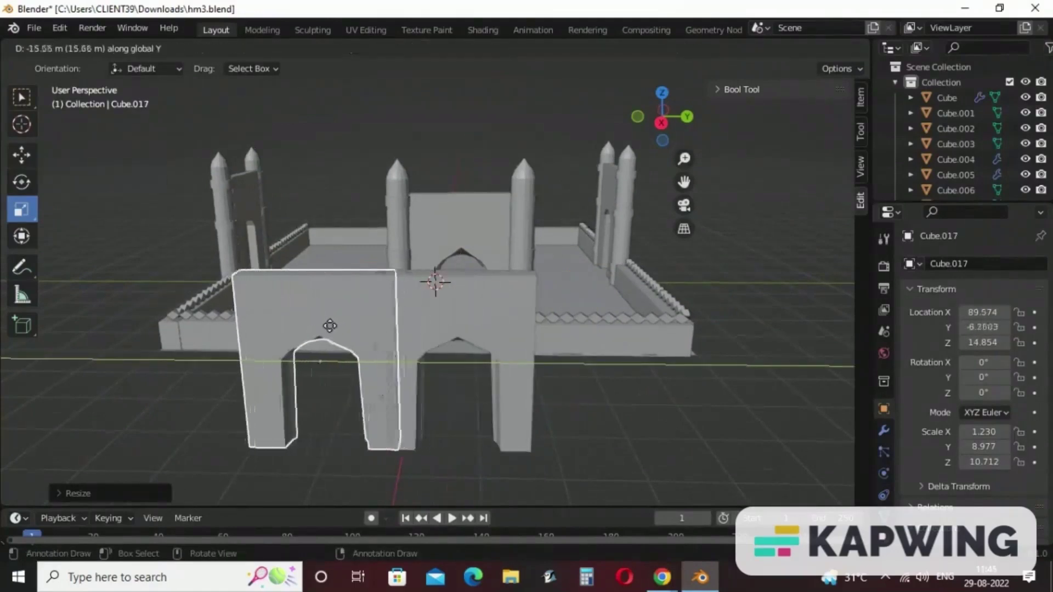
pyautogui.click(315, 332)
pyautogui.hotkey('shift', 'd')
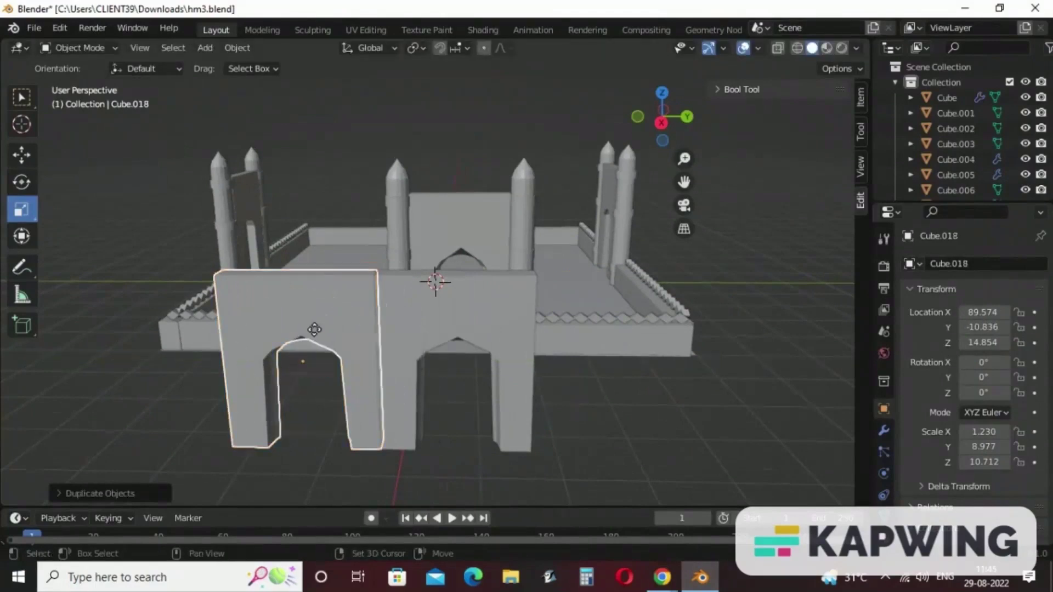
pyautogui.press('y')
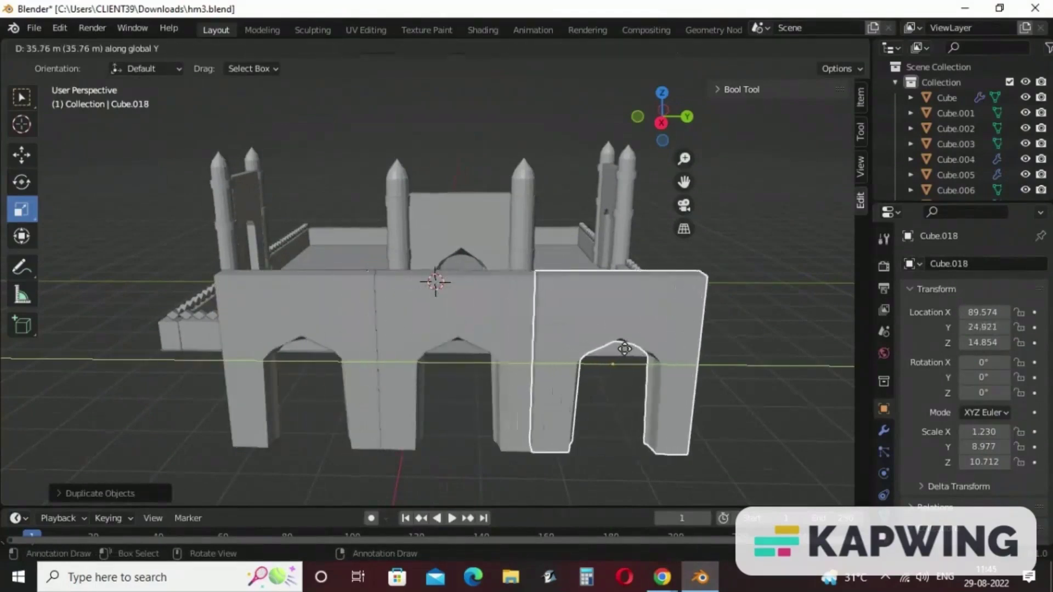
pyautogui.click(623, 350)
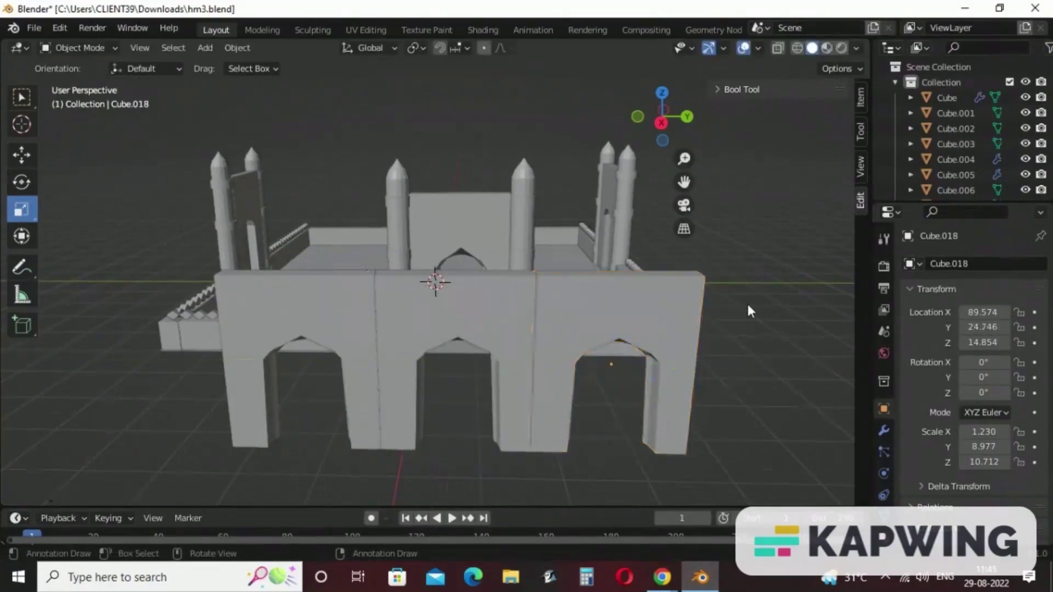
# Select all three arches and move the row along X into the enclosure, to X 22.858 m
pyautogui.click(248, 315)
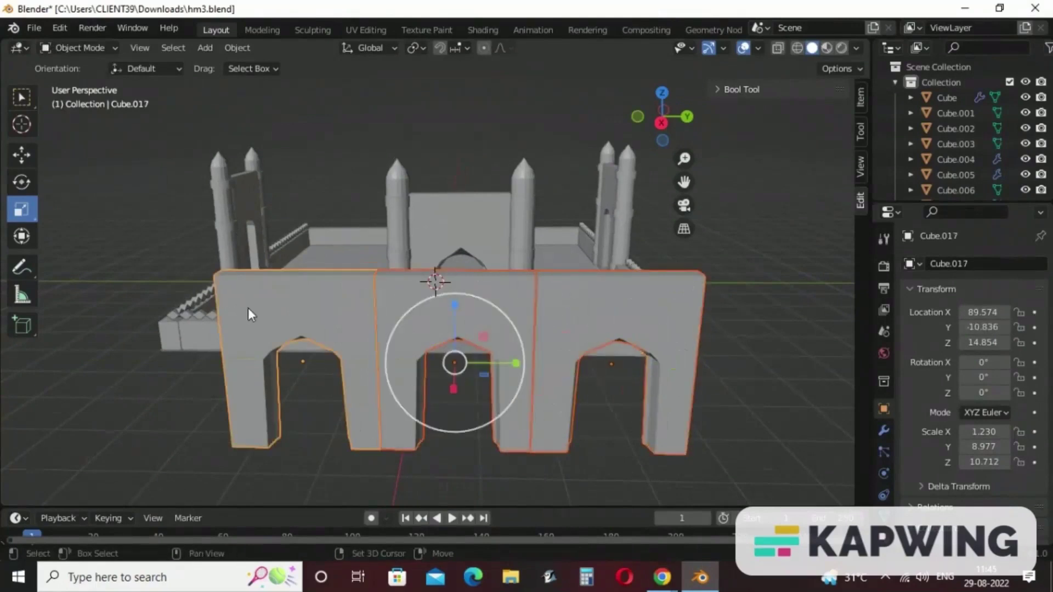
pyautogui.hotkey('shift', 'space')
pyautogui.press('g')
pyautogui.moveTo(454, 384); pyautogui.dragTo(460, 313)
pyautogui.moveTo(461, 313); pyautogui.dragTo(607, 354, button='middle')
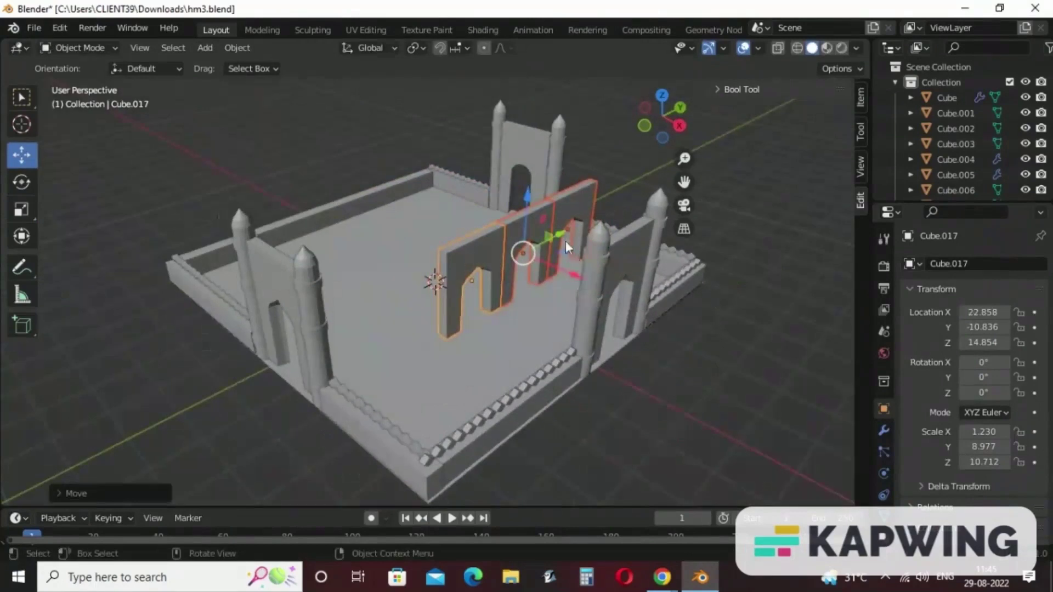
# Centre the arch row behind the front gateway at X 26.724 m, with its negative-Y end arch at Y -11.614 m
pyautogui.moveTo(558, 236); pyautogui.dragTo(527, 251)
pyautogui.moveTo(587, 357); pyautogui.dragTo(492, 260, button='middle')
pyautogui.moveTo(493, 261); pyautogui.dragTo(538, 273)
pyautogui.moveTo(538, 273); pyautogui.dragTo(522, 122, button='middle')
pyautogui.scroll(-1, 517, 347)
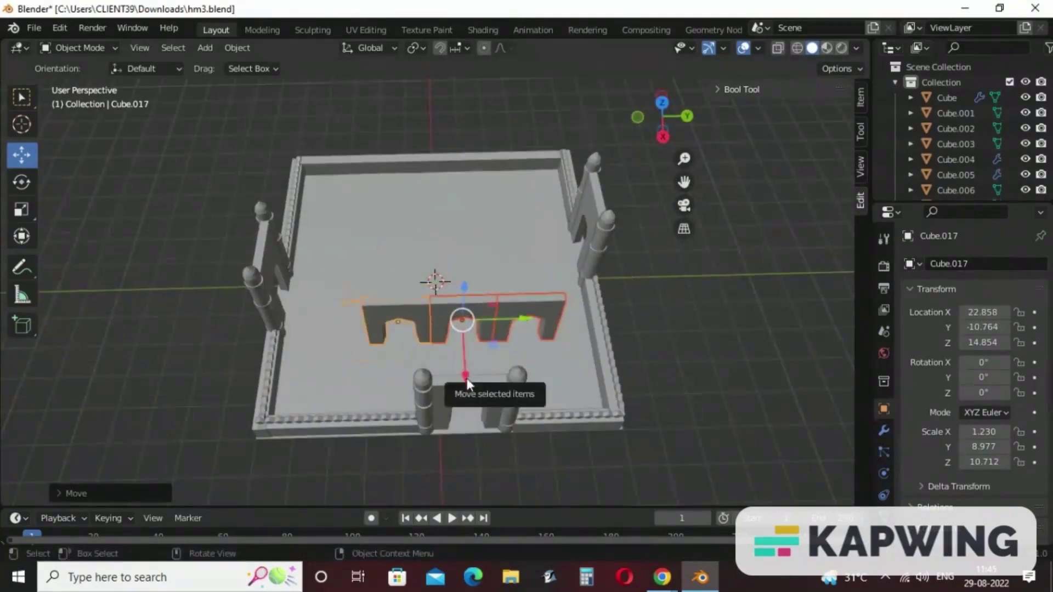
pyautogui.moveTo(466, 377); pyautogui.dragTo(466, 395)
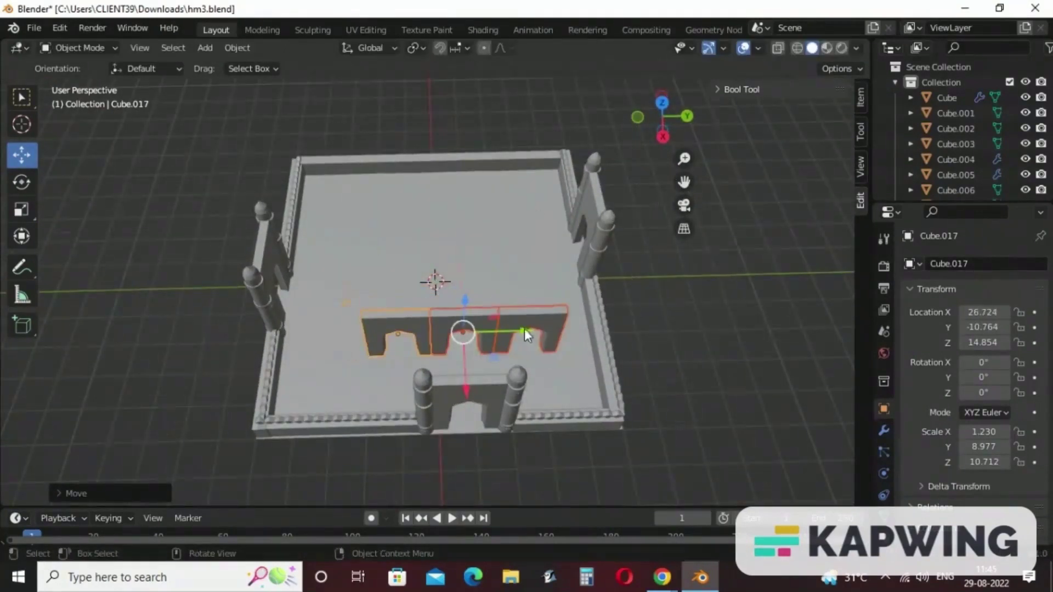
pyautogui.moveTo(524, 332); pyautogui.dragTo(518, 331)
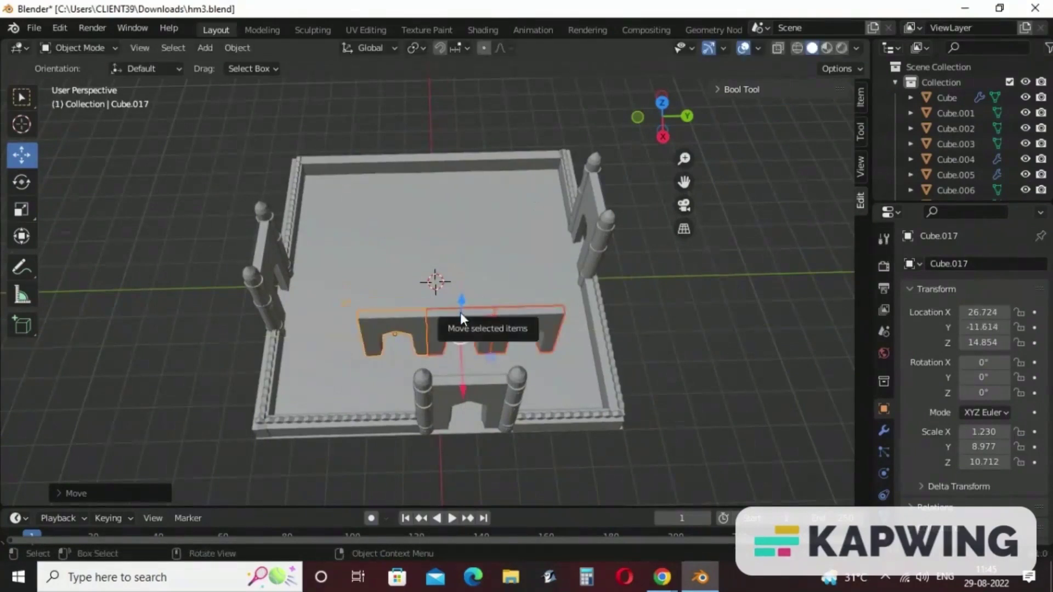
# Duplicate the row of three arches along X toward the back wall, to X -23.829 m
pyautogui.hotkey('shift', 'd')
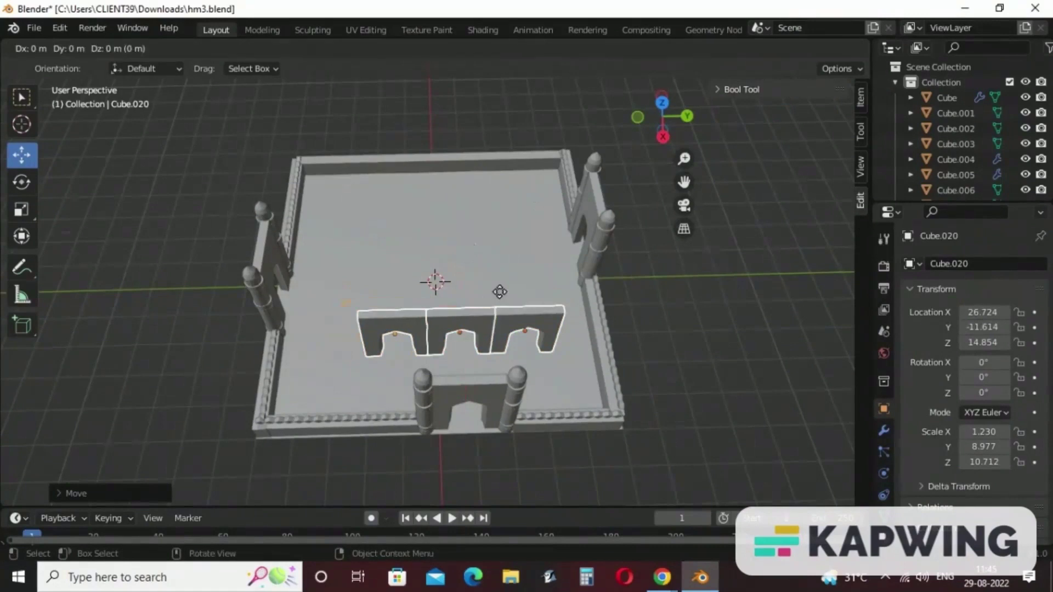
pyautogui.press('x')
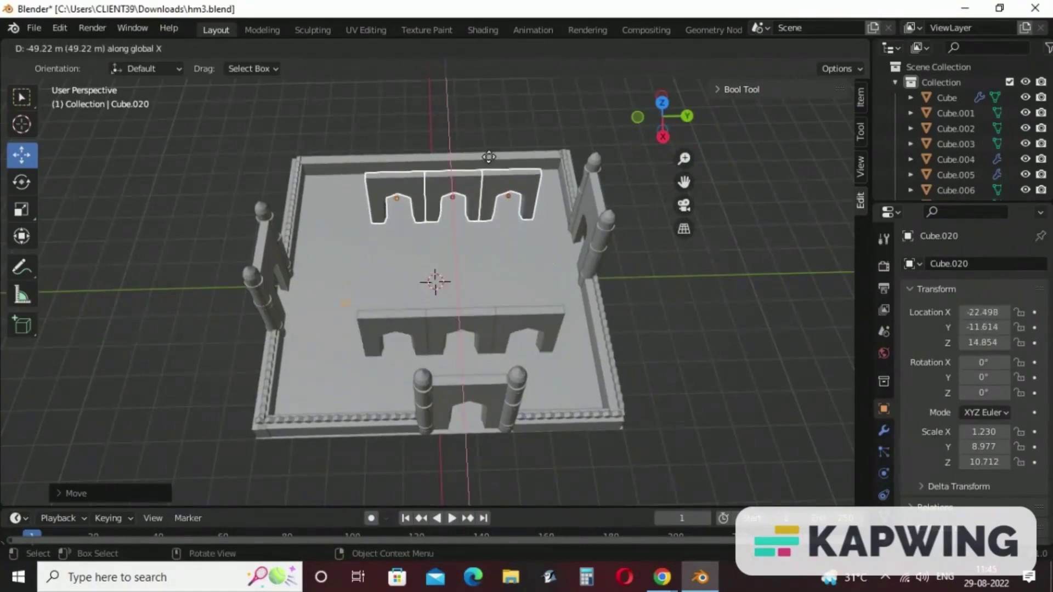
pyautogui.click(488, 154)
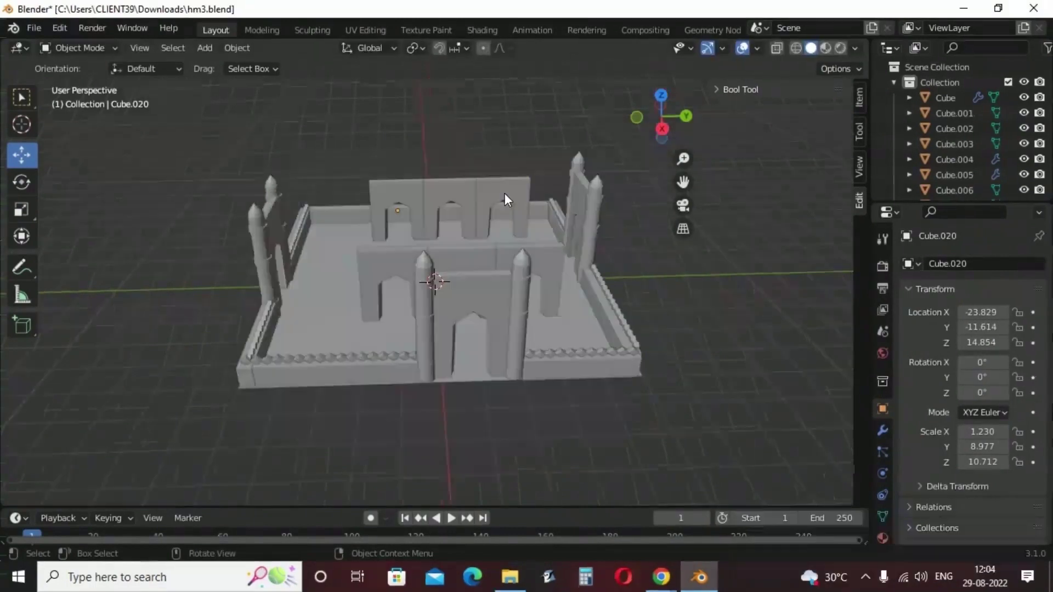
# Select the three back arches and set the Z rotation of the negative-Y end arch to 180°
pyautogui.click(505, 193)
pyautogui.keyDown('shift'); pyautogui.click(448, 189); pyautogui.keyUp('shift')
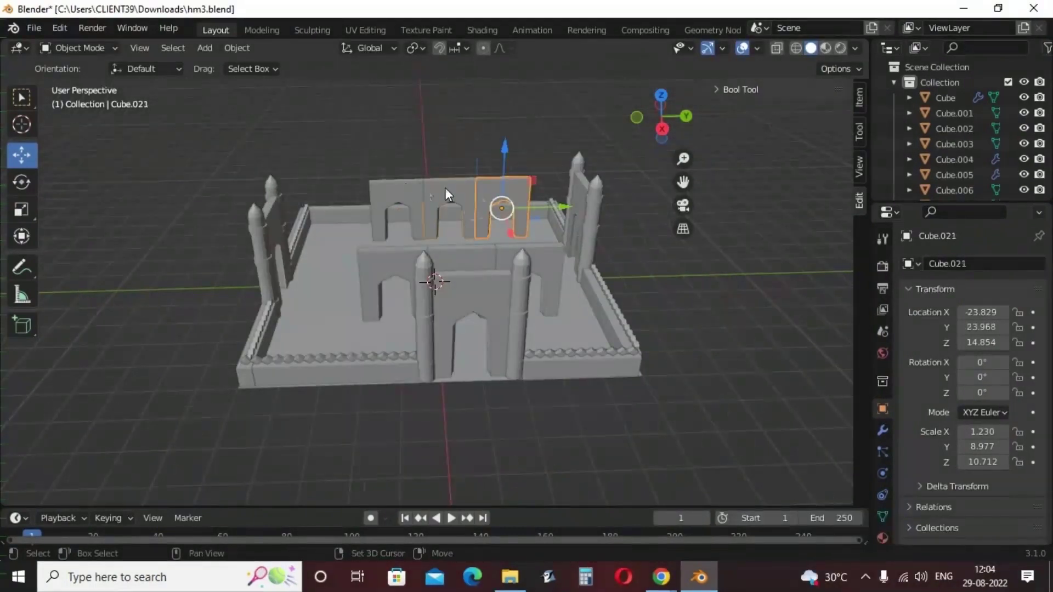
pyautogui.keyDown('shift'); pyautogui.click(405, 188); pyautogui.keyUp('shift')
pyautogui.scroll(3, 779, 368)
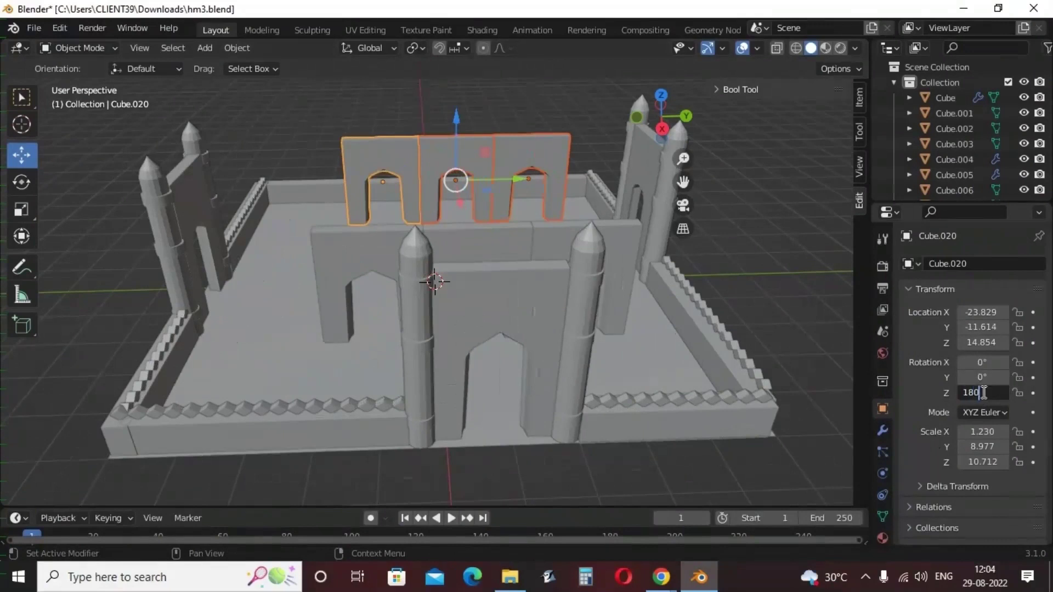
pyautogui.press('Return')
# Set the Z rotation of the back row's middle arch and positive-Y end arch to 180° each
pyautogui.click(738, 219)
pyautogui.moveTo(739, 218); pyautogui.dragTo(556, 170, button='middle')
pyautogui.click(446, 150)
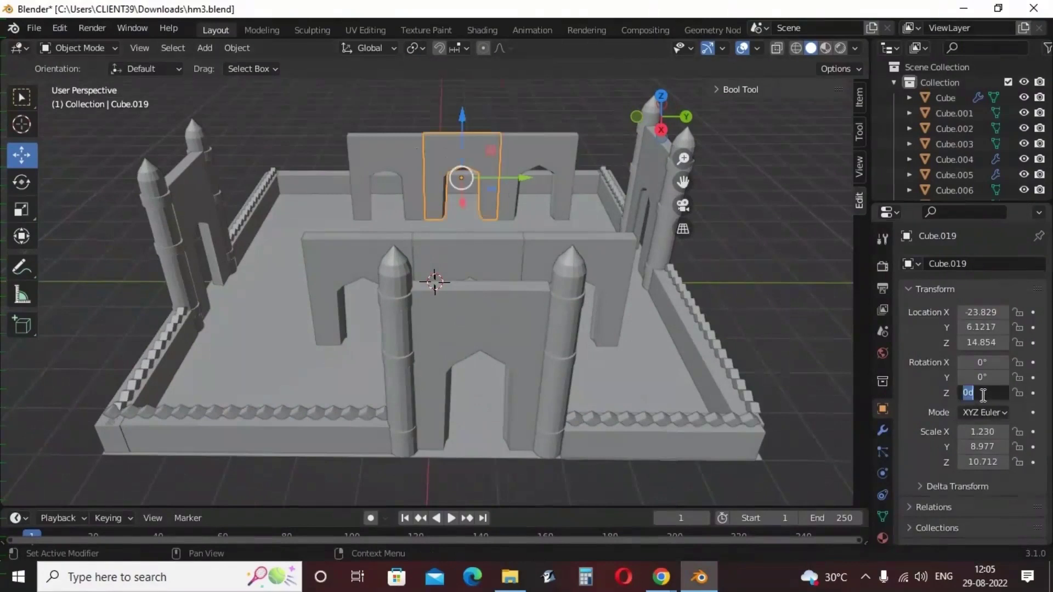
pyautogui.press('Return')
pyautogui.click(517, 141)
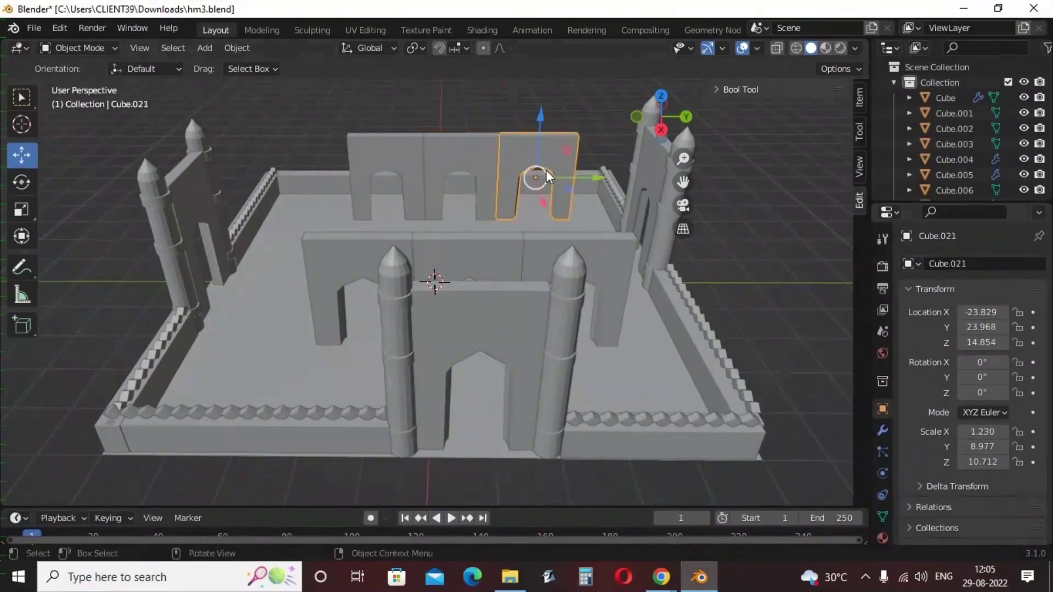
pyautogui.click(979, 394)
pyautogui.write('180')
pyautogui.press('Return')
pyautogui.click(805, 262)
pyautogui.moveTo(737, 255); pyautogui.dragTo(430, 153, button='middle')
pyautogui.click(384, 151)
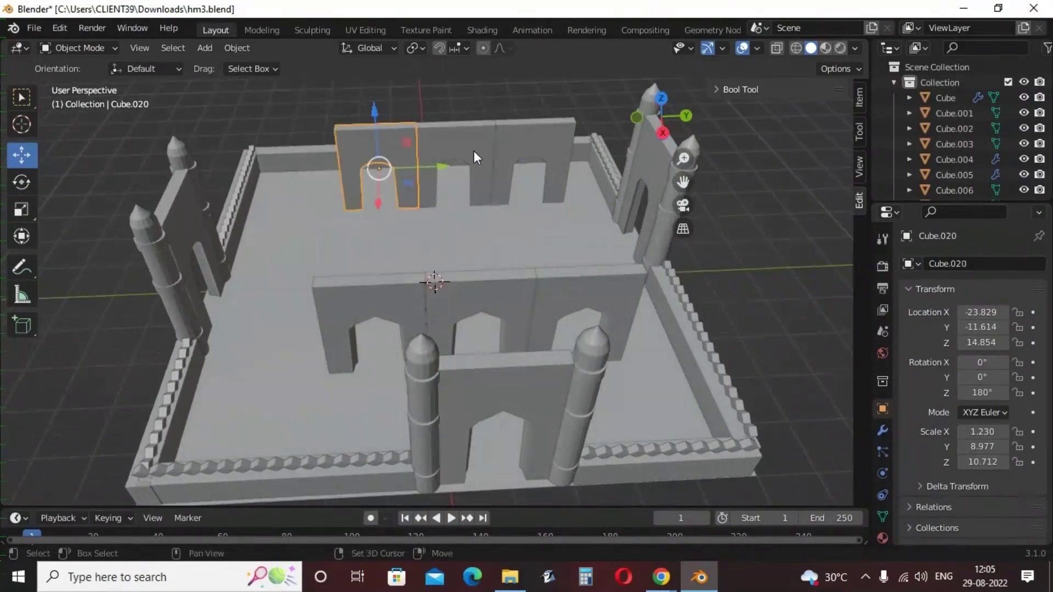
# Select the three front-row arches and duplicate them along X between the two rows, to X 4.4082 m
pyautogui.click(478, 309)
pyautogui.keyDown('shift'); pyautogui.click(388, 301); pyautogui.keyUp('shift')
pyautogui.keyDown('shift'); pyautogui.click(548, 298); pyautogui.keyUp('shift')
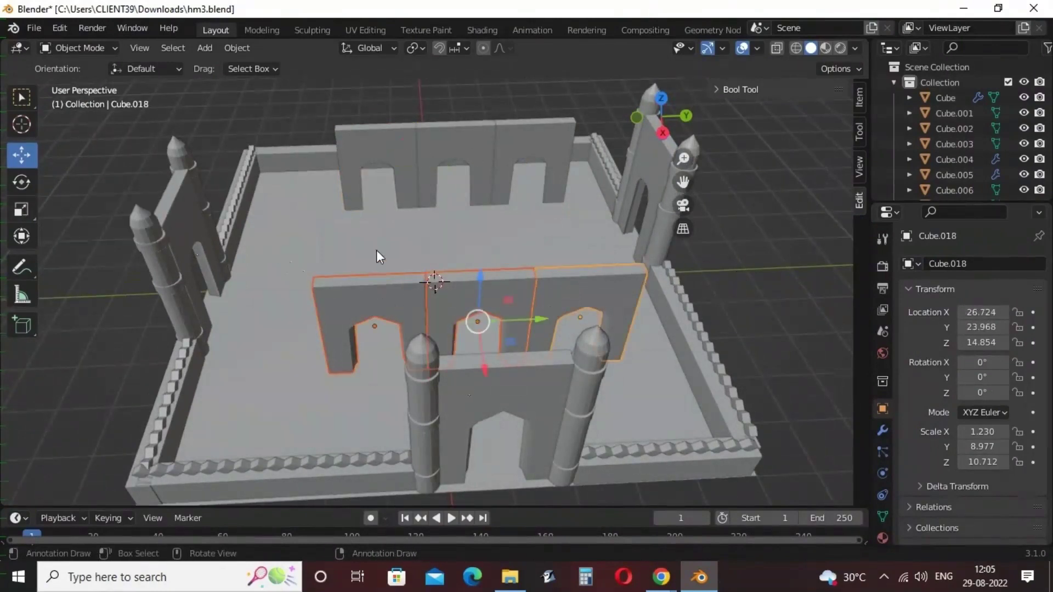
pyautogui.hotkey('shift', 'd')
pyautogui.press('x')
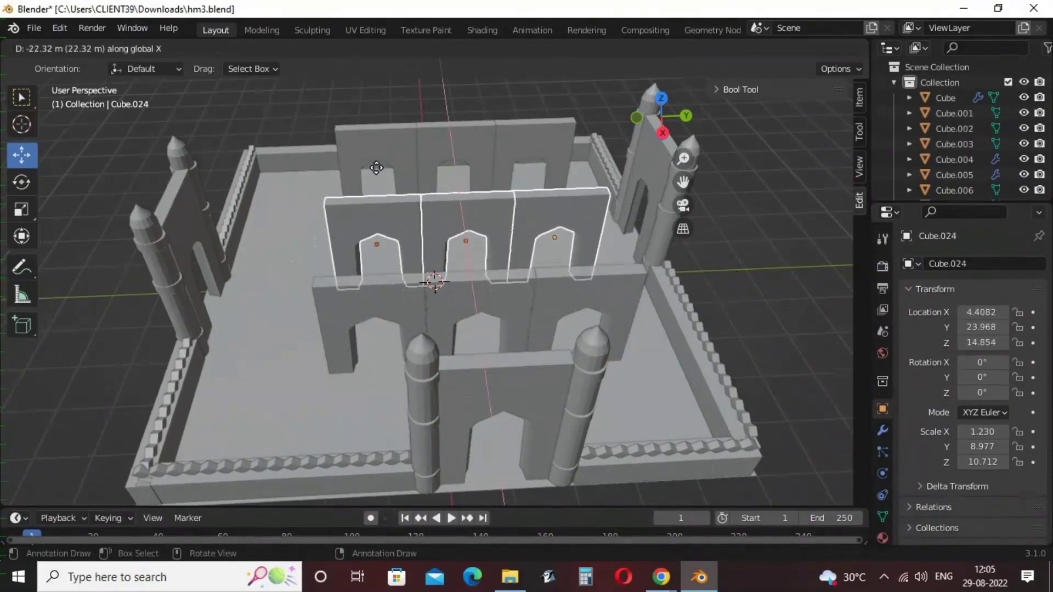
pyautogui.click(376, 167)
# Rotate the duplicated middle row of three arches about Z to about -92.6°
pyautogui.click(21, 209)
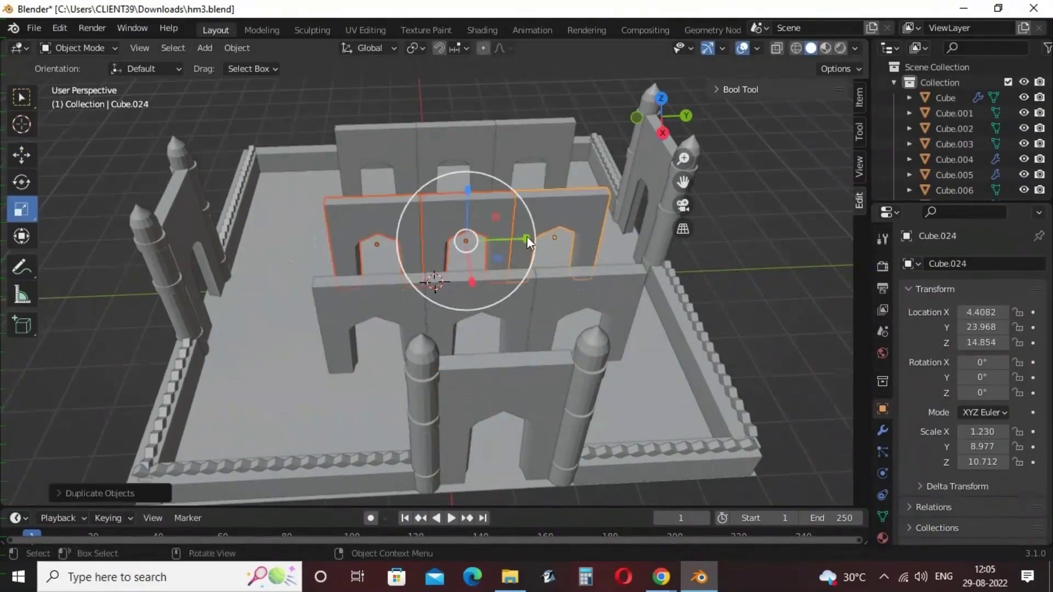
pyautogui.click(22, 183)
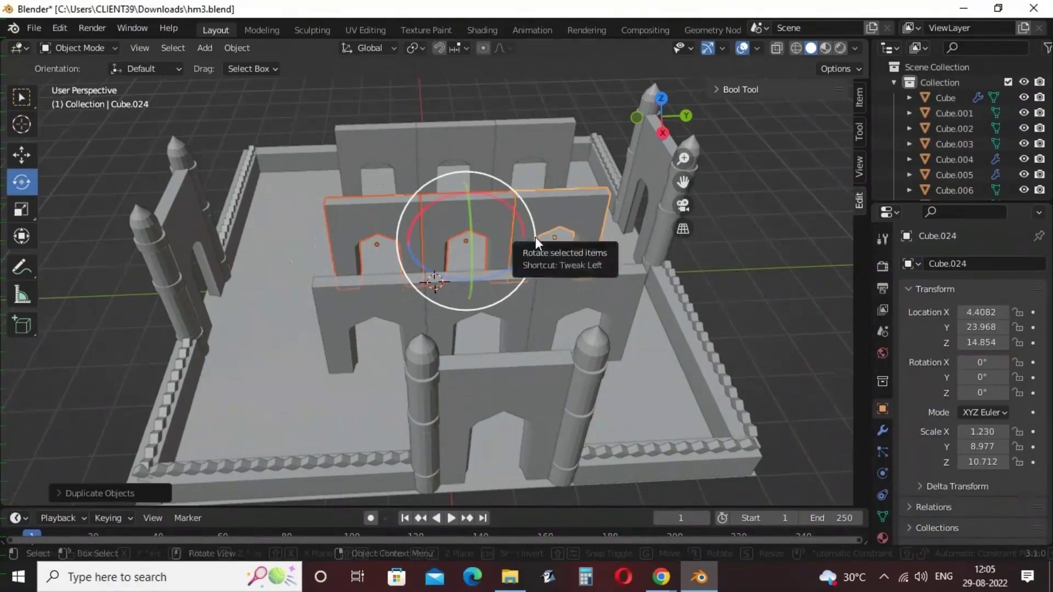
pyautogui.moveTo(535, 237); pyautogui.dragTo(444, 277)
pyautogui.hotkey('ctrl', 'z')
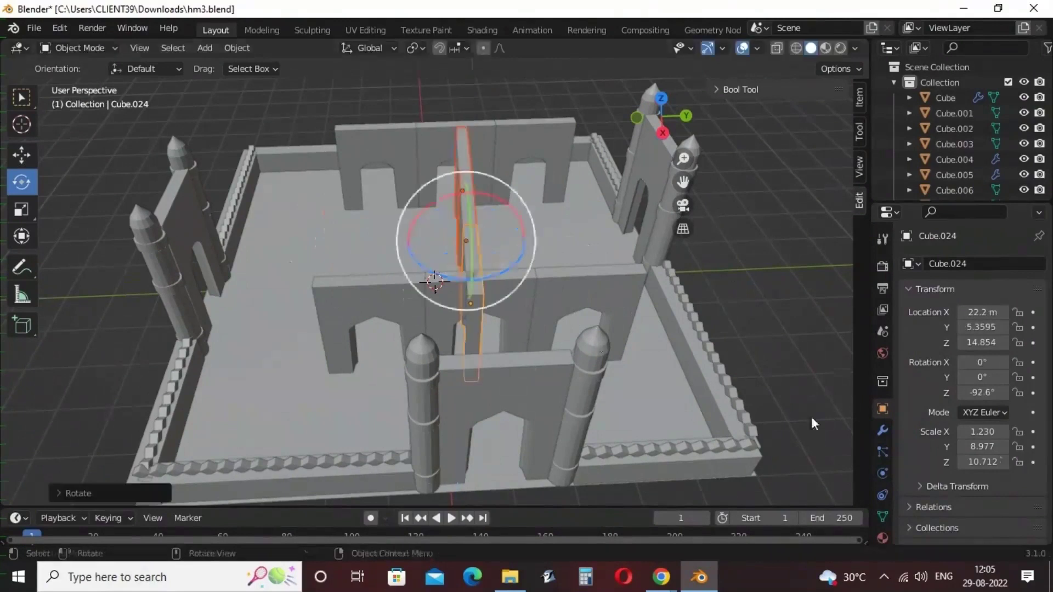
# Try to set the Z rotation of the rotated row's end arch to -90°
pyautogui.doubleClick(988, 393)
pyautogui.write('-90')
pyautogui.press('Return')
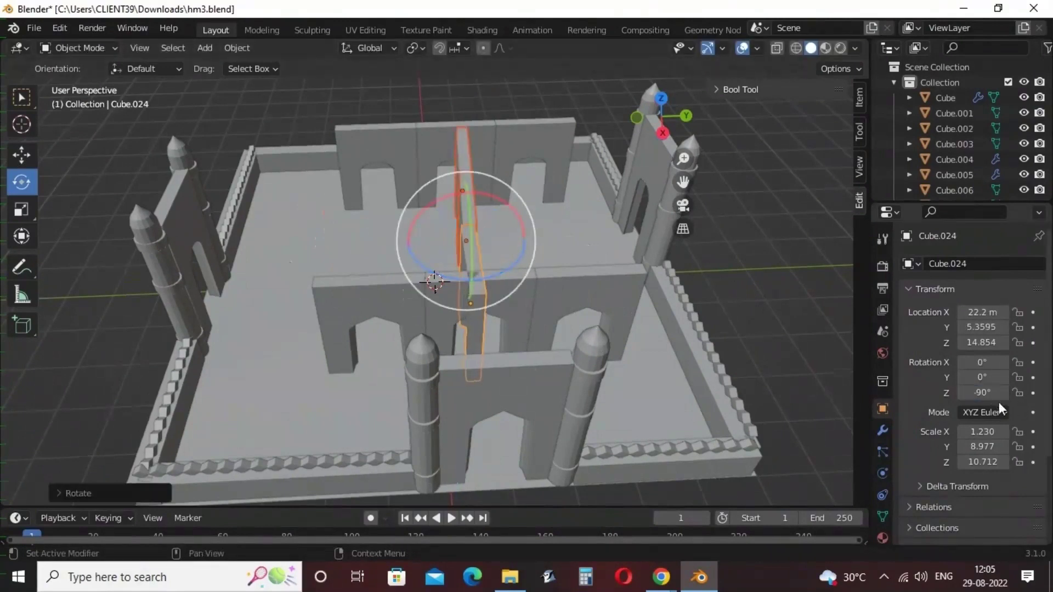
# Select the three rotated arches and move them along Y to form the negative-Y side wall, with the end arch at Y -21.178 m
pyautogui.click(566, 200)
pyautogui.moveTo(567, 200); pyautogui.dragTo(588, 223, button='middle')
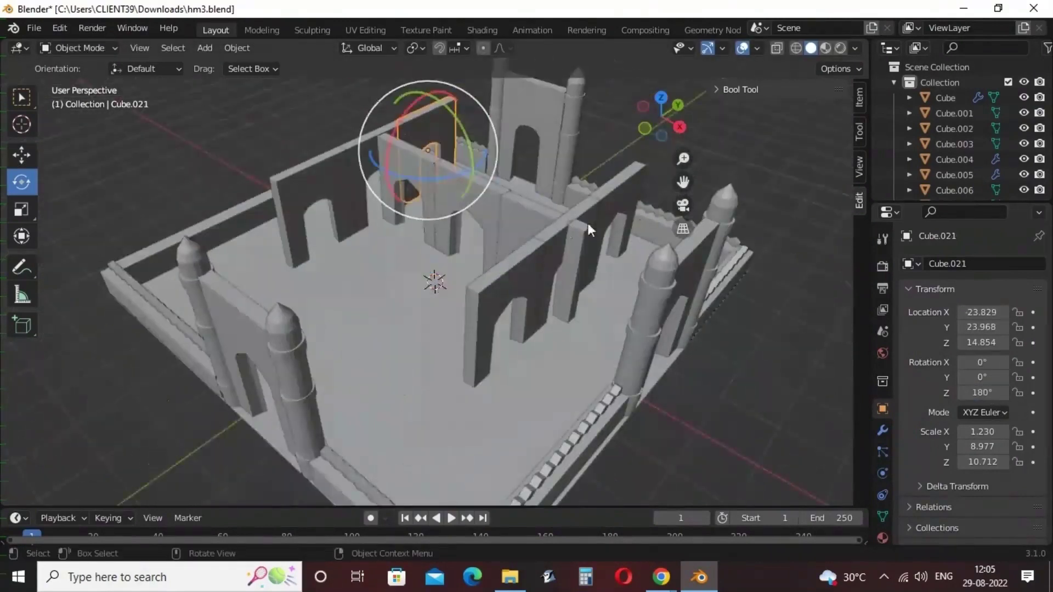
pyautogui.click(22, 154)
pyautogui.moveTo(263, 252); pyautogui.dragTo(382, 198, button='middle')
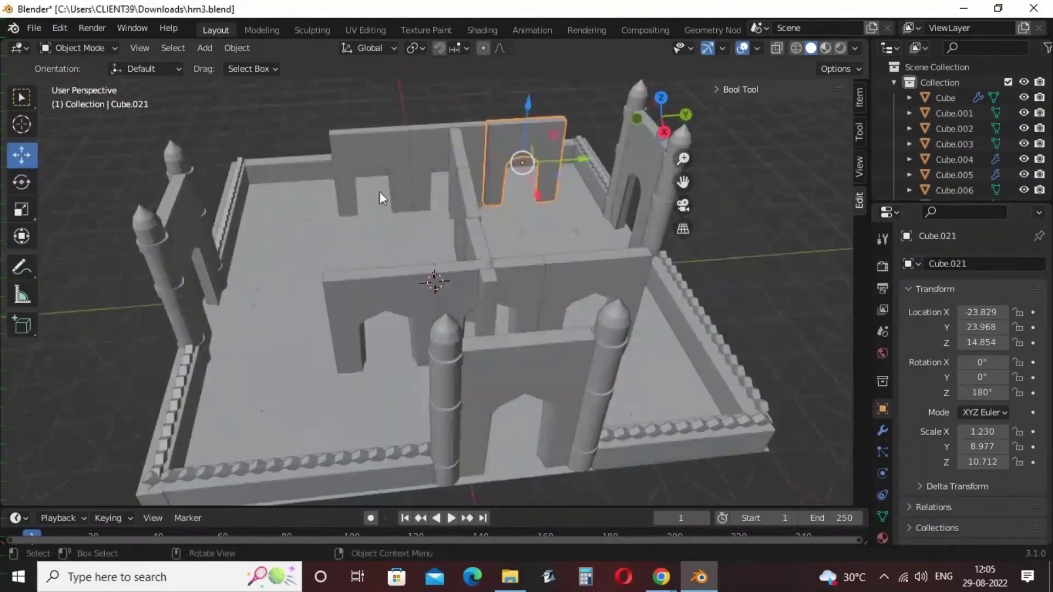
pyautogui.click(465, 233)
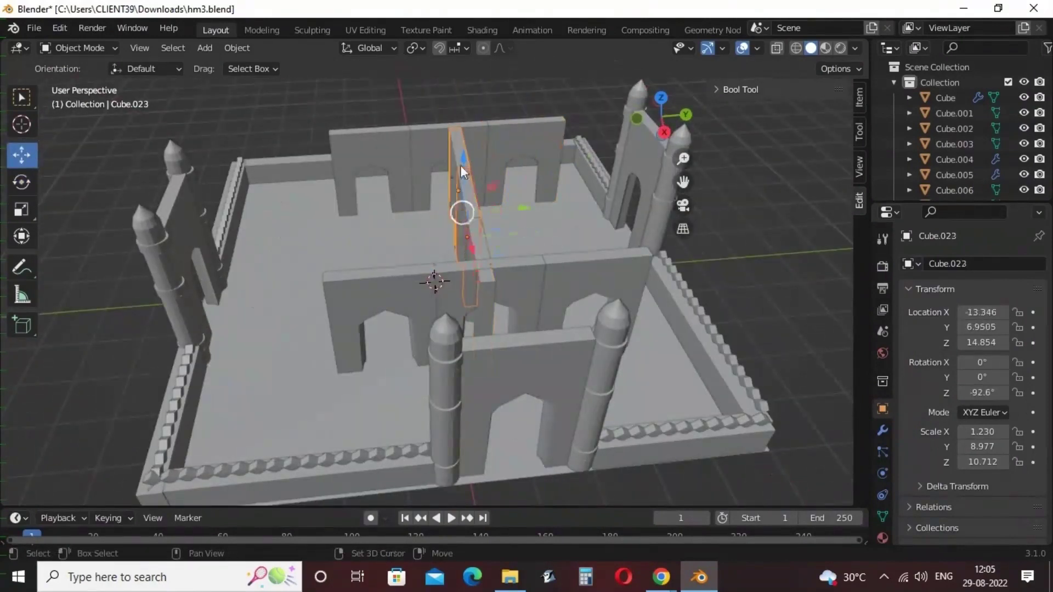
pyautogui.moveTo(493, 237); pyautogui.dragTo(386, 212)
pyautogui.moveTo(454, 238); pyautogui.dragTo(603, 239, button='middle')
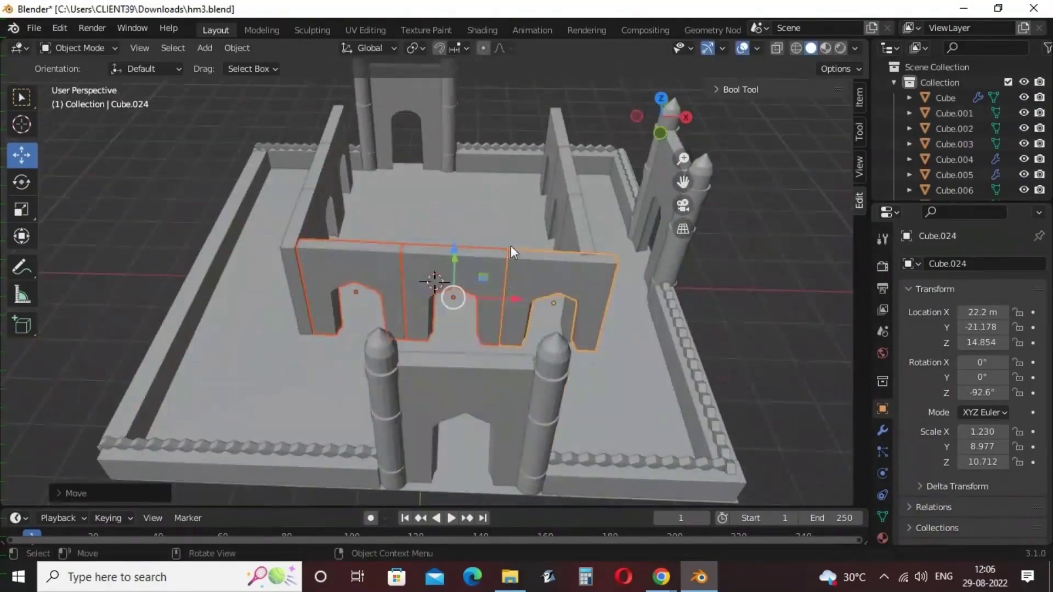
# Try to move the three front arches along X together with the negative-Y side row
pyautogui.moveTo(511, 245); pyautogui.dragTo(375, 207, button='middle')
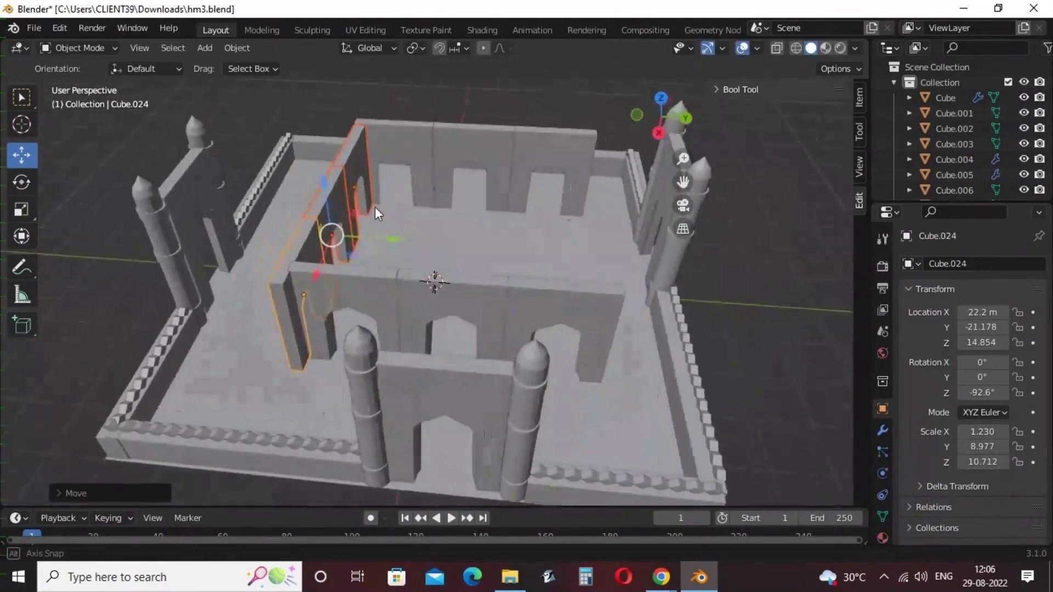
pyautogui.keyDown('shift'); pyautogui.click(364, 289); pyautogui.keyUp('shift')
pyautogui.keyDown('shift'); pyautogui.click(505, 291); pyautogui.keyUp('shift')
pyautogui.keyDown('shift'); pyautogui.click(555, 302); pyautogui.keyUp('shift')
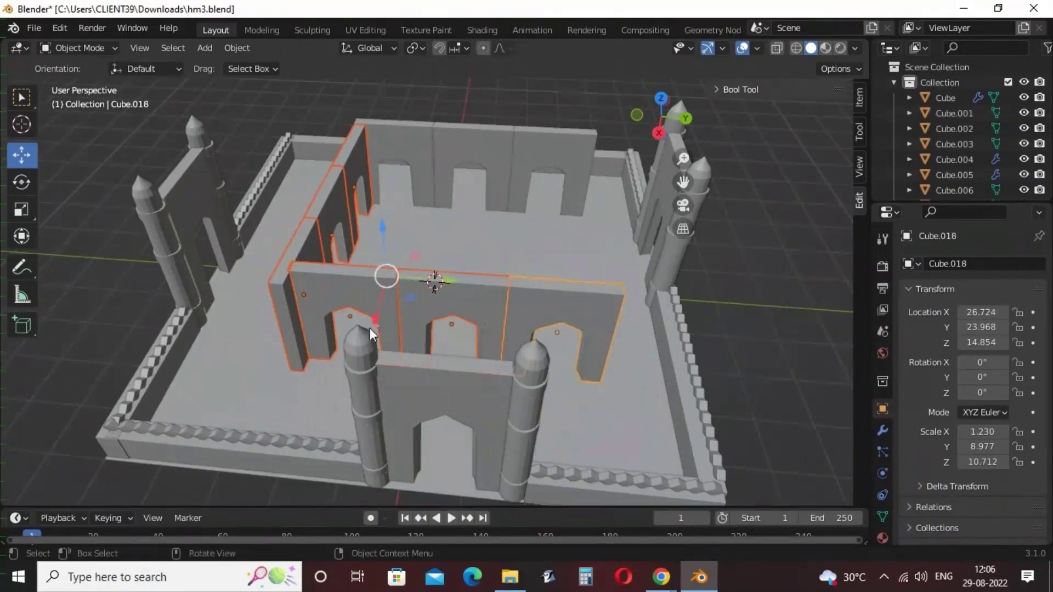
pyautogui.moveTo(369, 328); pyautogui.dragTo(368, 330)
pyautogui.hotkey('ctrl', 'z')
# Select only the three front arches and move them to X 29.941 m, with the positive-Y end arch at Y 23.84 m
pyautogui.click(360, 289)
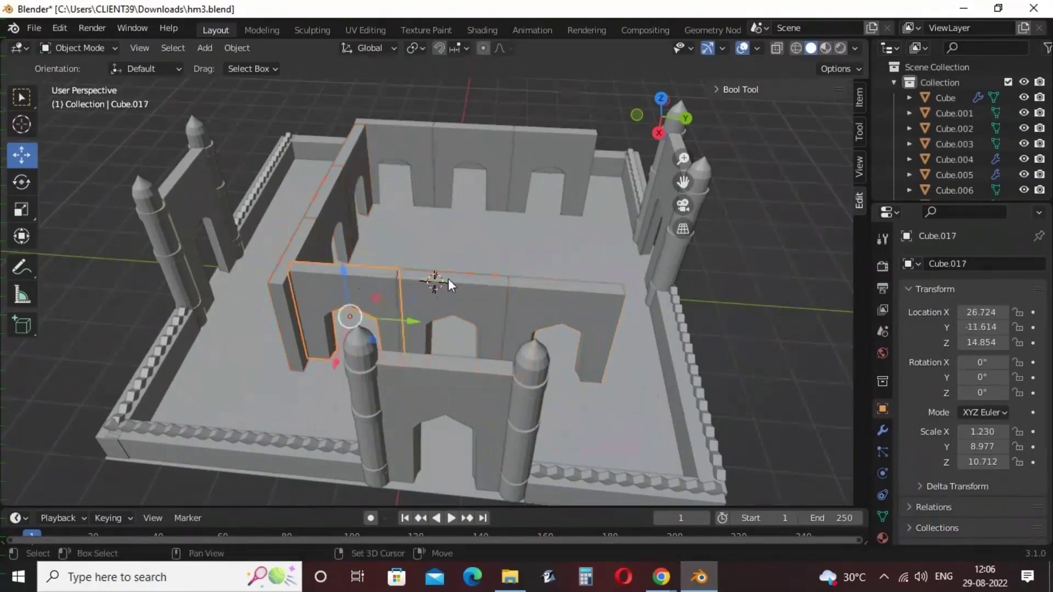
pyautogui.keyDown('shift'); pyautogui.click(449, 279); pyautogui.keyUp('shift')
pyautogui.moveTo(443, 374); pyautogui.dragTo(433, 387)
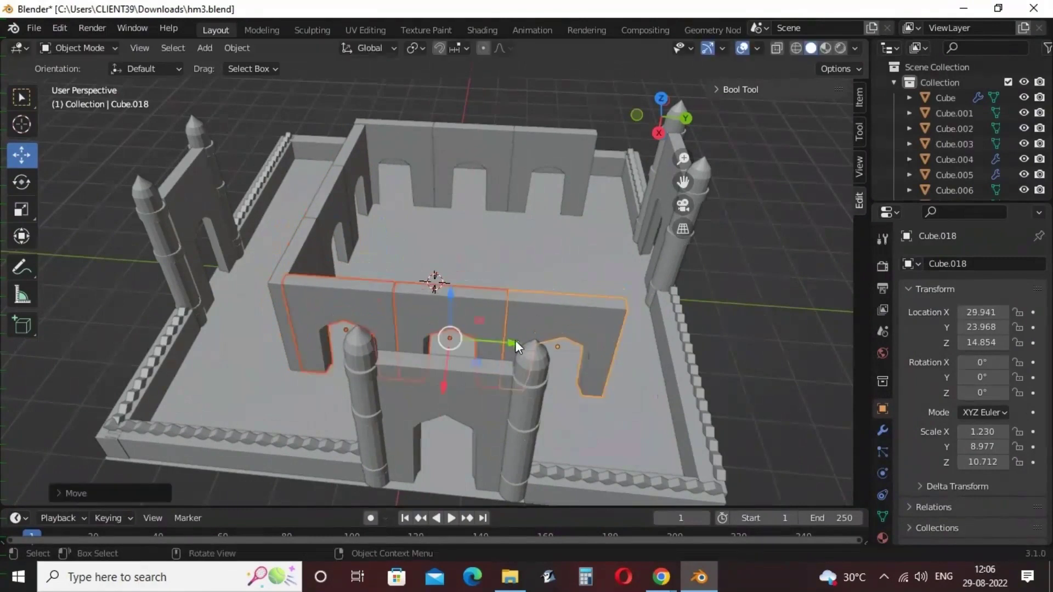
pyautogui.moveTo(511, 343); pyautogui.dragTo(508, 342)
# Select the negative-Y side row, nudge it outward along Y and turn it to about -92.3° on Z
pyautogui.click(593, 251)
pyautogui.moveTo(594, 251); pyautogui.dragTo(618, 234, button='middle')
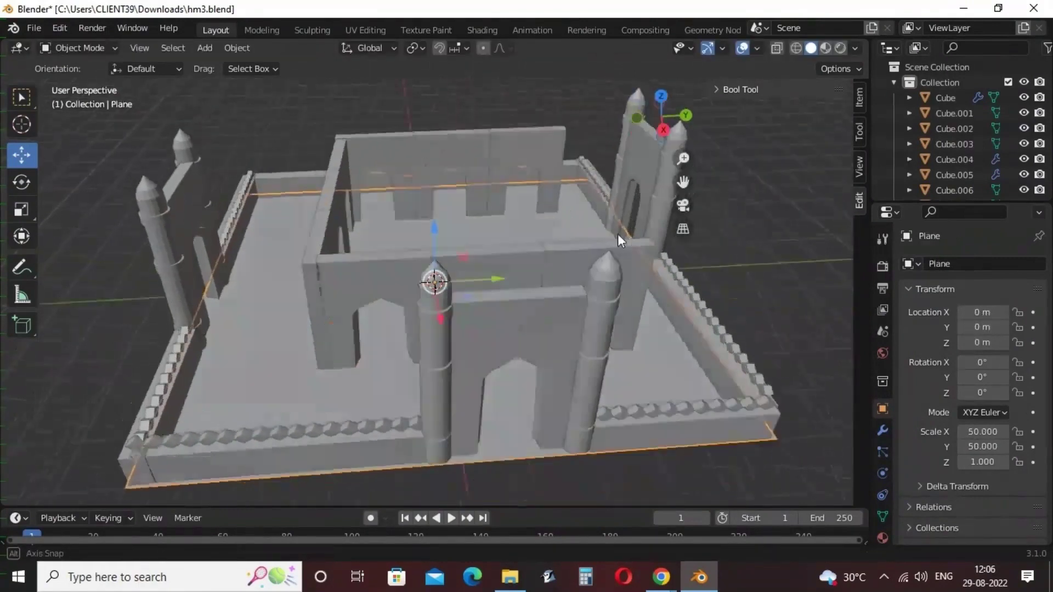
pyautogui.click(324, 197)
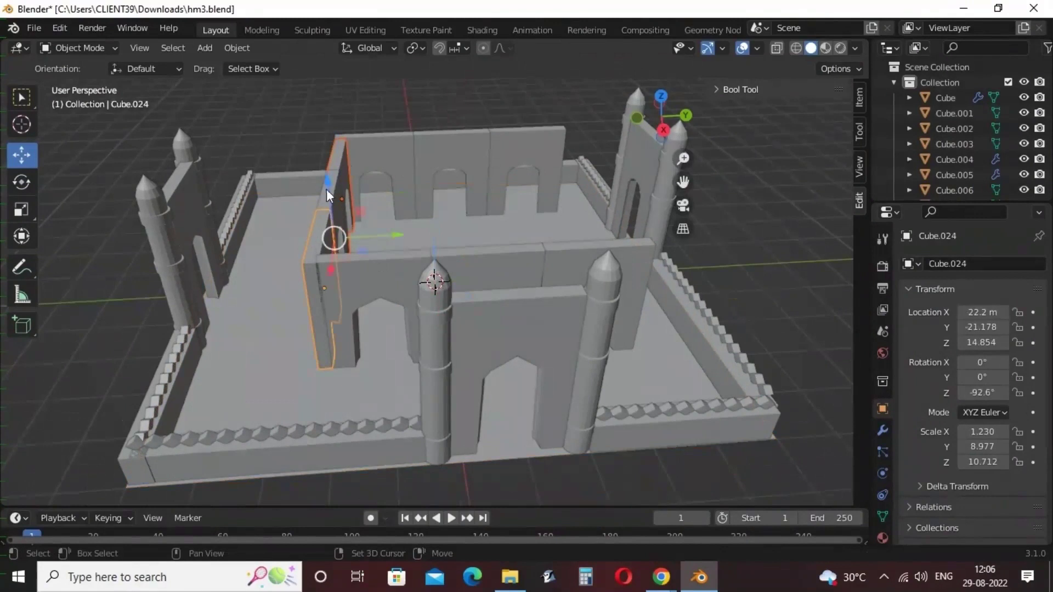
pyautogui.click(327, 190)
pyautogui.moveTo(393, 239)
pyautogui.mouseDown()
pyautogui.moveTo(394, 226)
pyautogui.moveTo(383, 256)
pyautogui.mouseUp()
pyautogui.click(21, 181)
# Select the three front arches and duplicate them along X into the enclosure, to X 13.675 m
pyautogui.click(407, 269)
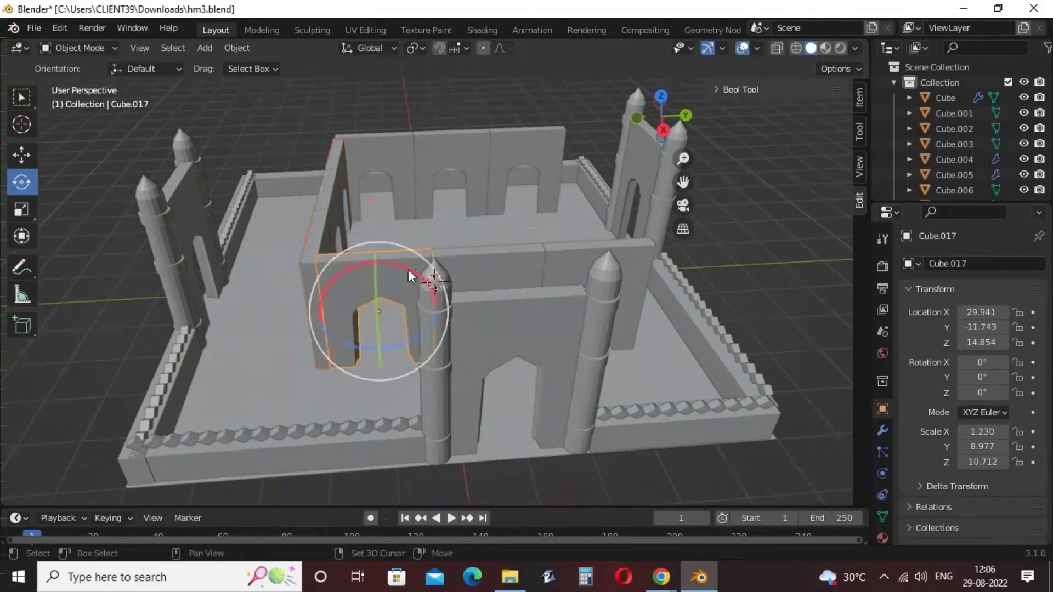
pyautogui.keyDown('shift'); pyautogui.click(488, 265); pyautogui.keyUp('shift')
pyautogui.click(576, 258)
pyautogui.press('g')
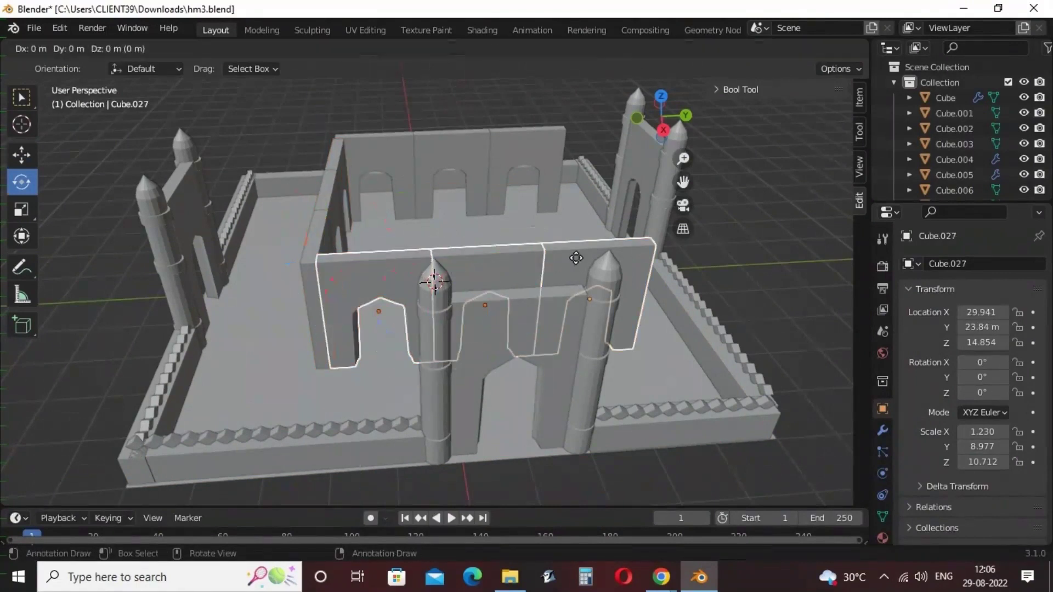
pyautogui.press('x')
pyautogui.click(572, 211)
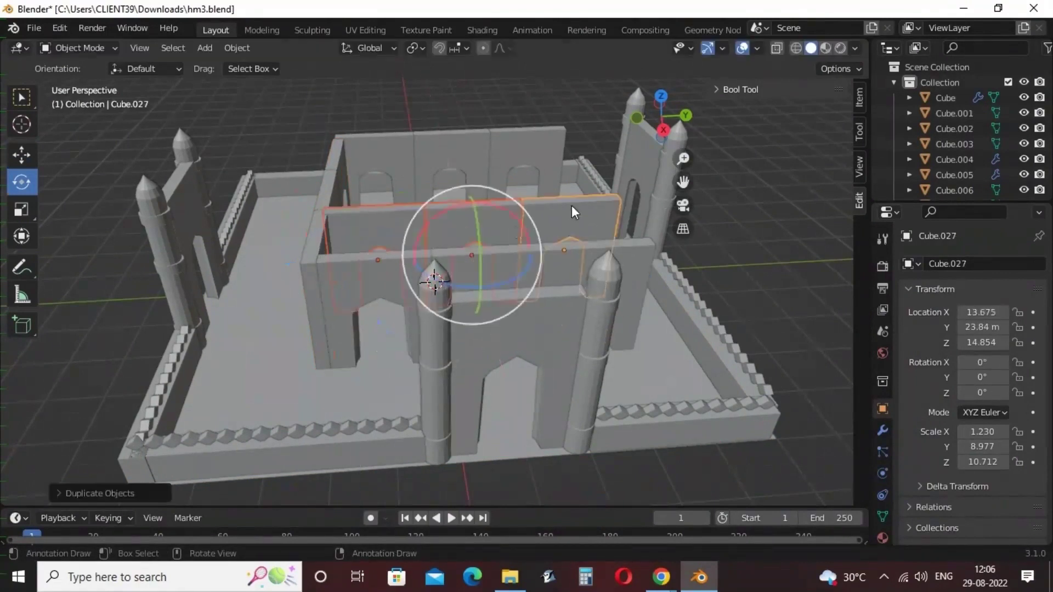
# Rotate the duplicated row about Z to about 86.2°
pyautogui.click(21, 210)
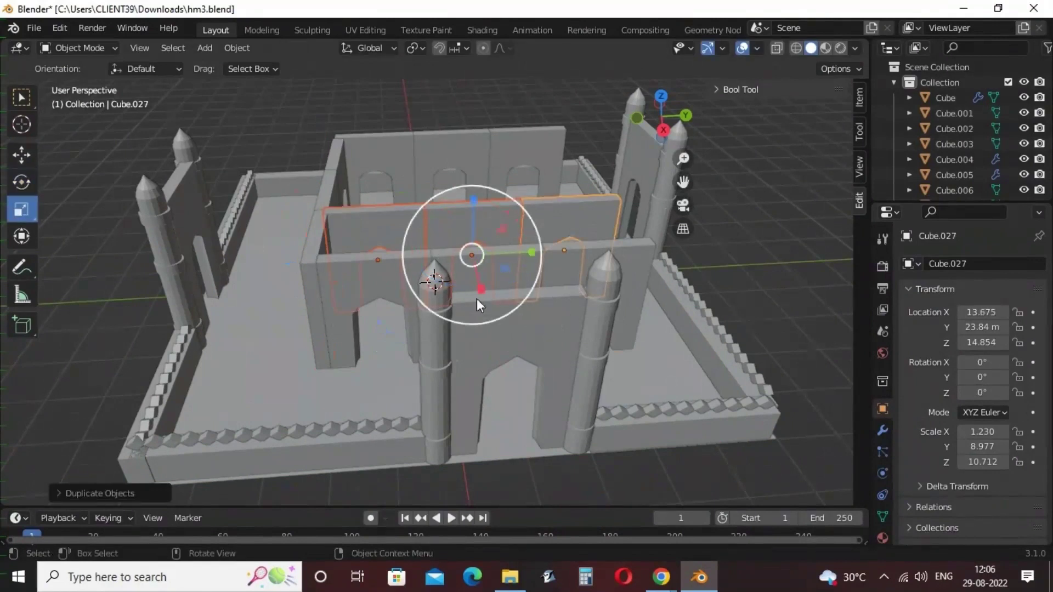
pyautogui.click(22, 182)
pyautogui.moveTo(490, 286); pyautogui.dragTo(185, 277)
pyautogui.moveTo(512, 281); pyautogui.dragTo(618, 270)
# Move the rotated row to the positive-Y side to close the building, with its back end arch at X -13.544 m, Y 34.947 m
pyautogui.click(23, 154)
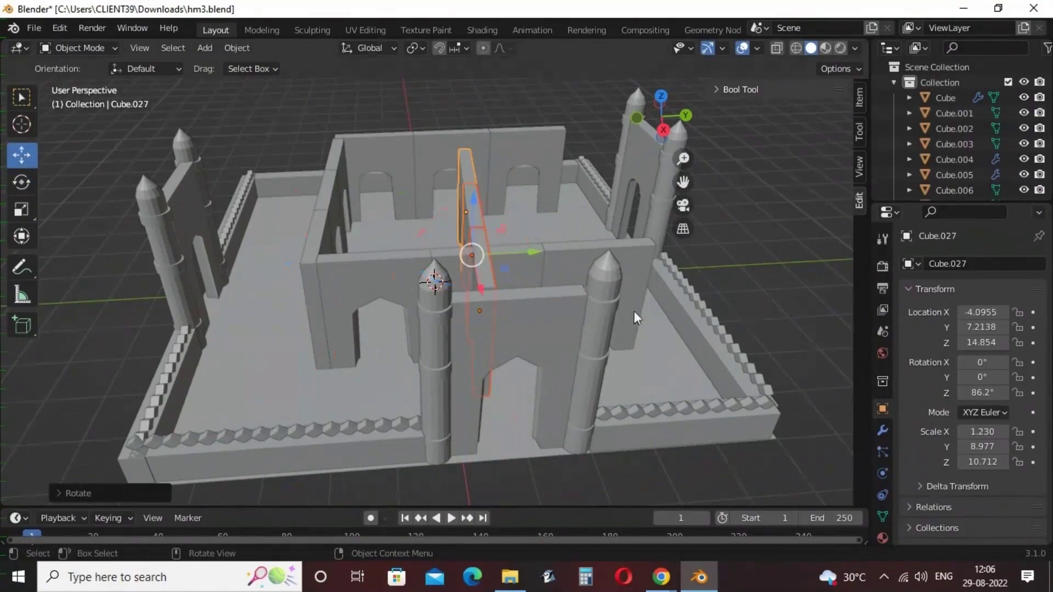
pyautogui.moveTo(531, 256); pyautogui.dragTo(651, 236)
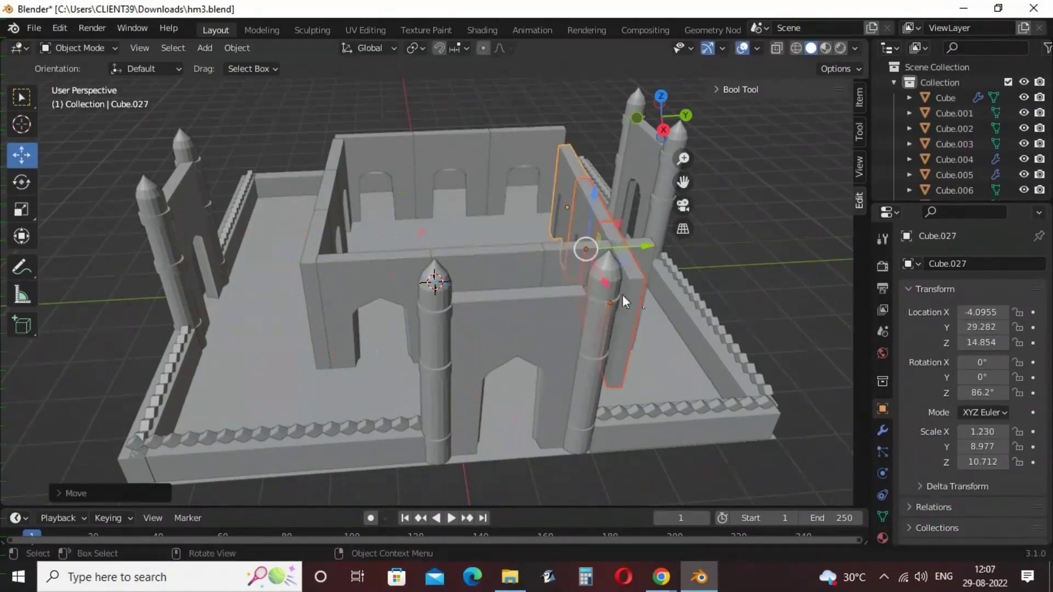
pyautogui.moveTo(646, 308); pyautogui.dragTo(634, 283, button='middle')
pyautogui.press('g')
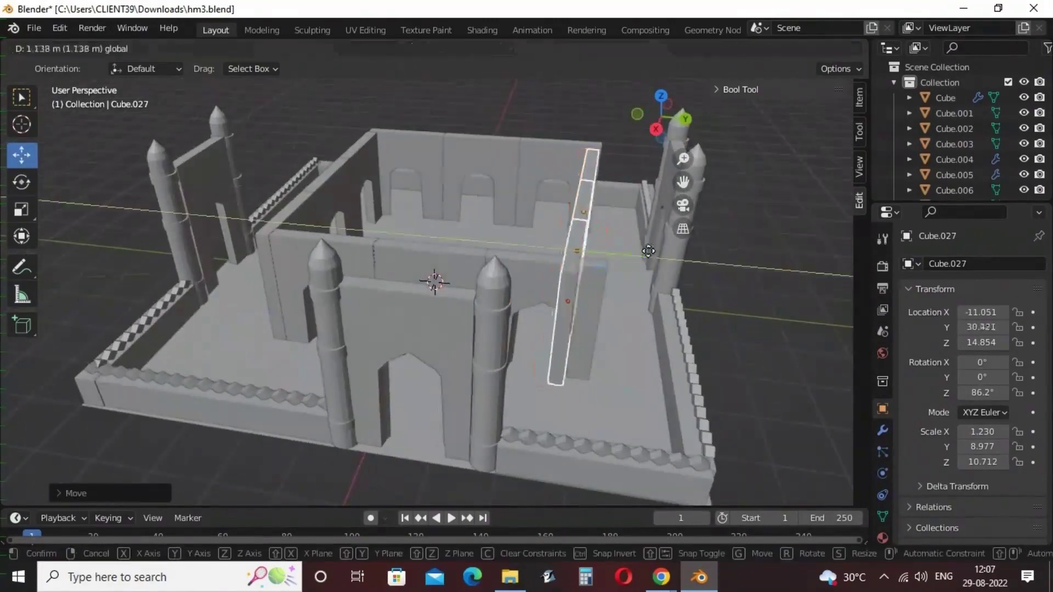
pyautogui.click(668, 252)
pyautogui.moveTo(669, 252); pyautogui.dragTo(390, 371, button='middle')
pyautogui.moveTo(322, 328); pyautogui.dragTo(351, 324)
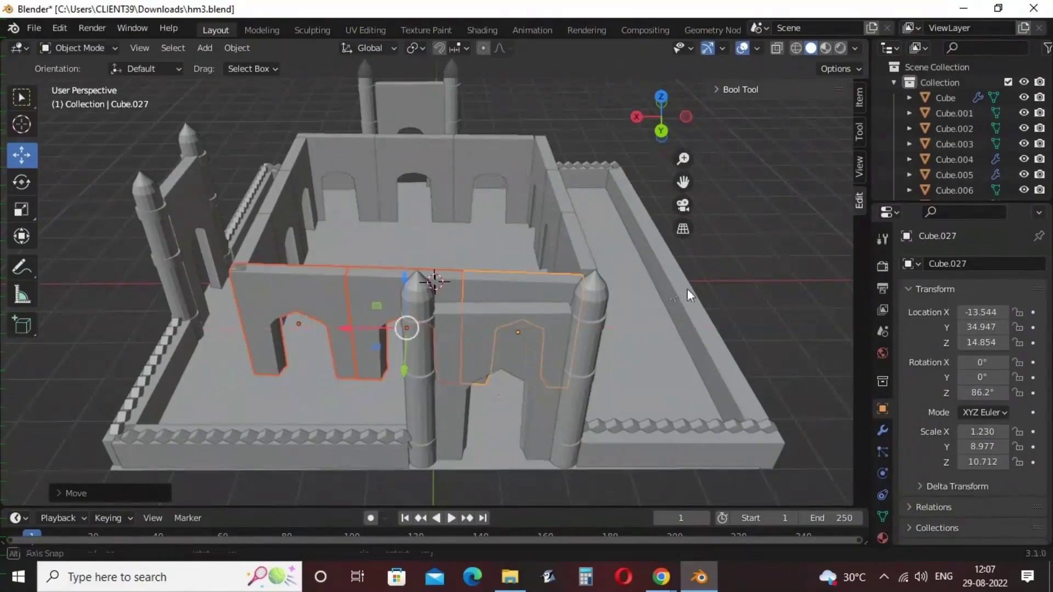
# Select the three arches of the back row and join them into one object
pyautogui.moveTo(687, 288); pyautogui.dragTo(548, 295, button='middle')
pyautogui.click(322, 287)
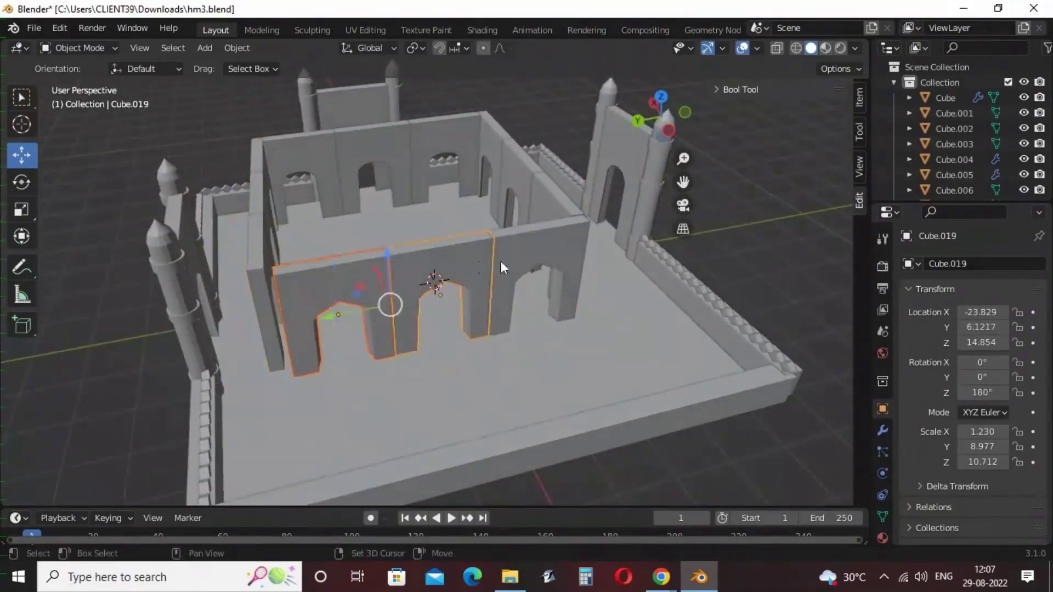
pyautogui.rightClick(354, 284)
pyautogui.moveTo(341, 319)
pyautogui.click(416, 325)
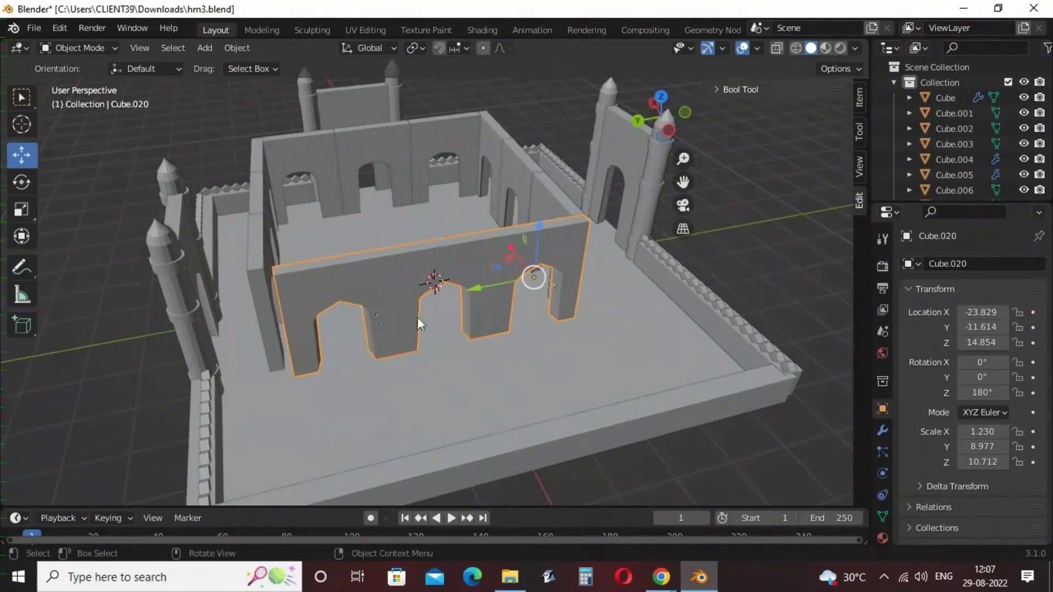
# Scale the joined back row along Y to 9.394
pyautogui.click(23, 211)
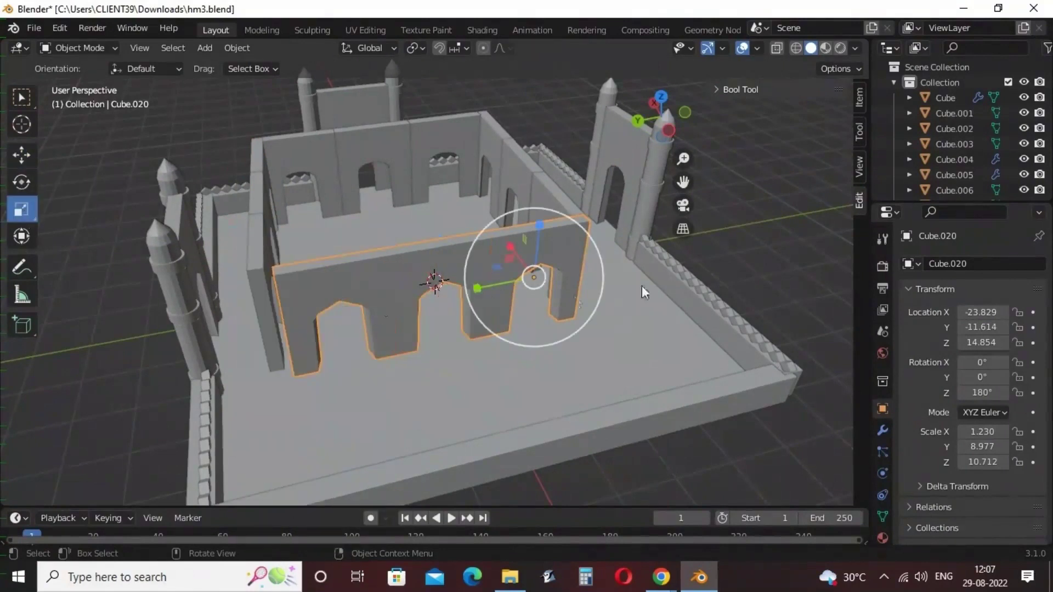
pyautogui.moveTo(475, 288); pyautogui.dragTo(469, 287)
pyautogui.moveTo(564, 374)
pyautogui.mouseDown(button='middle')
pyautogui.moveTo(690, 379)
pyautogui.moveTo(553, 357)
pyautogui.mouseUp(button='middle')
pyautogui.click(444, 270)
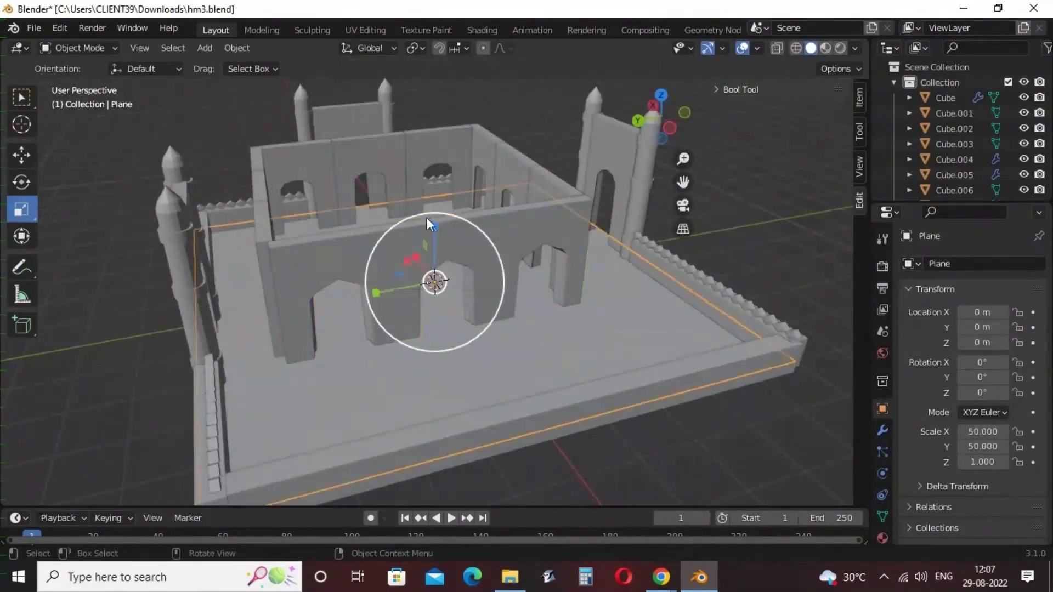
pyautogui.moveTo(433, 225); pyautogui.dragTo(431, 202)
# Move the joined back row to Y -10.162 m and Z 15.042 m so it meets the side walls
pyautogui.click(369, 242)
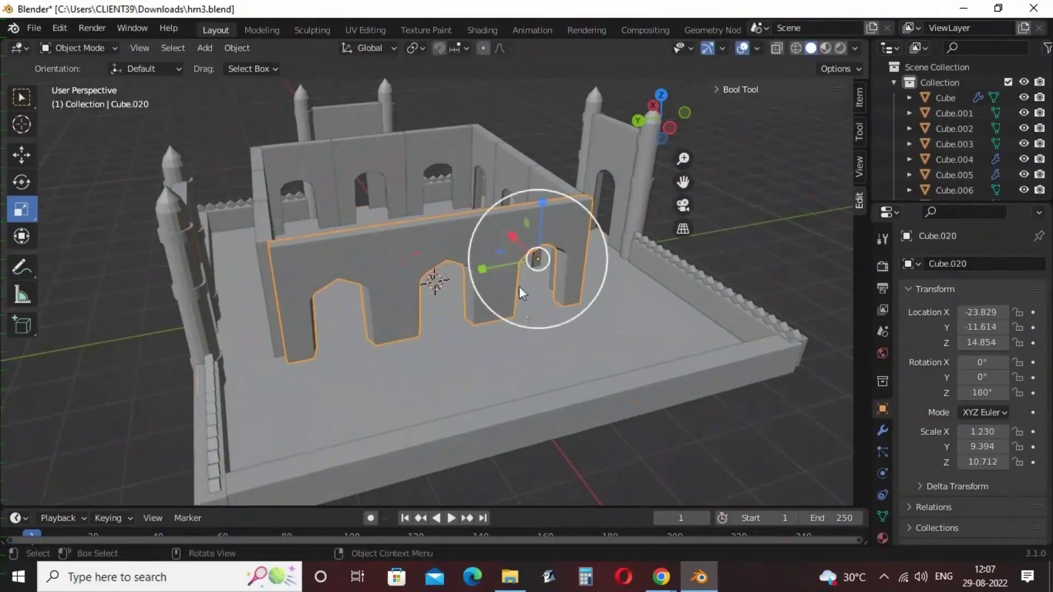
pyautogui.click(26, 157)
pyautogui.moveTo(511, 231); pyautogui.dragTo(509, 230)
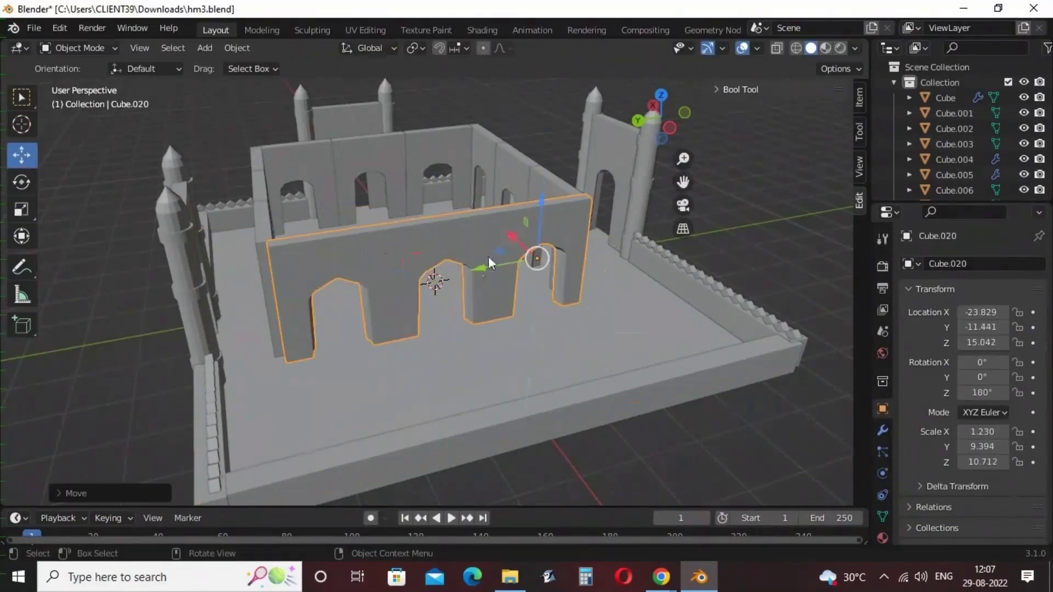
pyautogui.moveTo(475, 268); pyautogui.dragTo(465, 260)
pyautogui.click(466, 260)
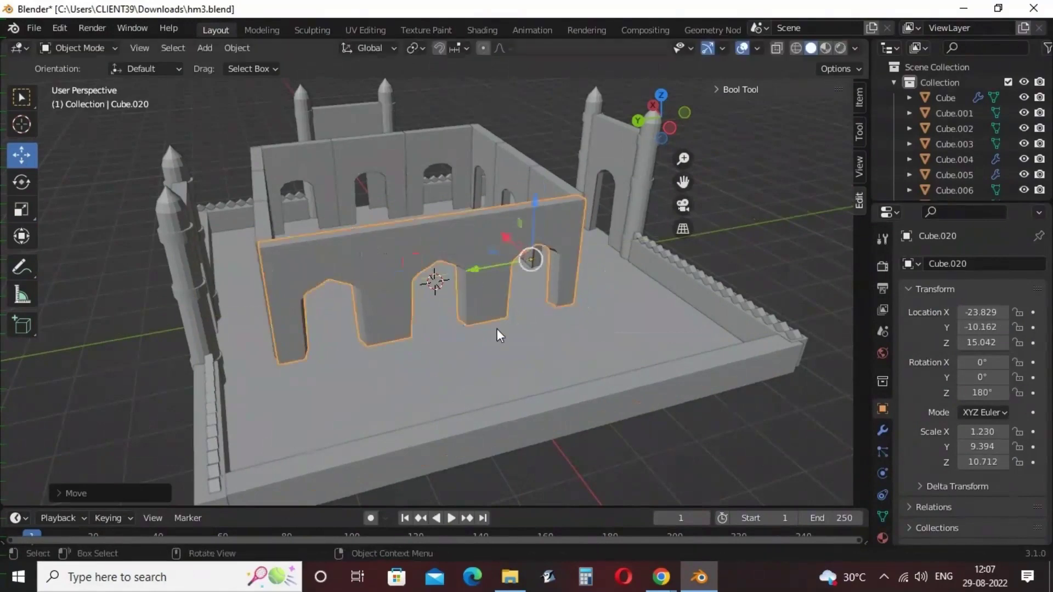
# Select the arches of the negative-Y side row and join them
pyautogui.click(497, 328)
pyautogui.moveTo(497, 328); pyautogui.dragTo(818, 372, button='middle')
pyautogui.keyDown('shift'); pyautogui.click(333, 147); pyautogui.keyUp('shift')
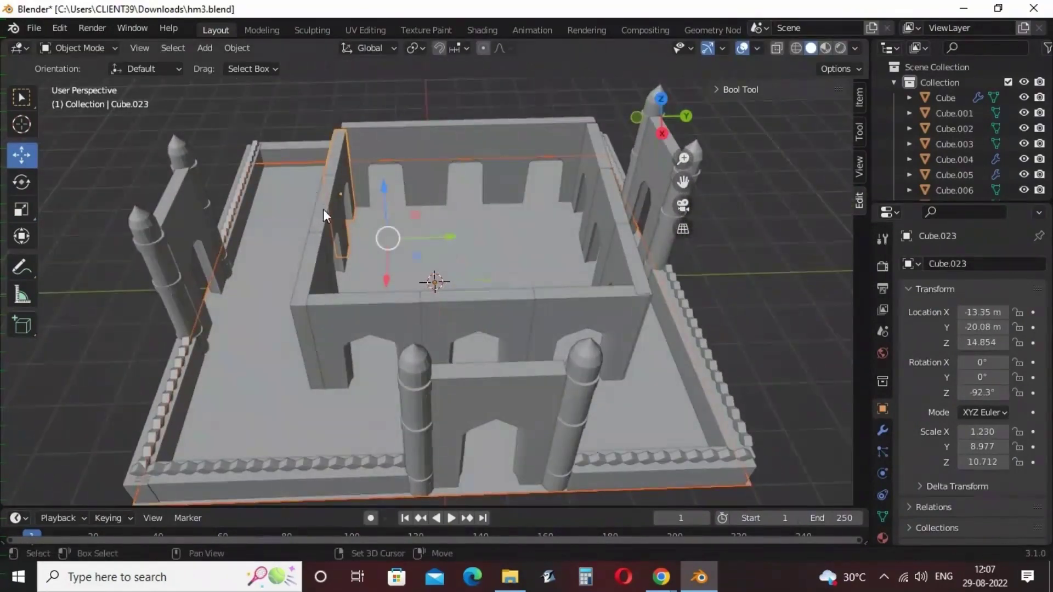
pyautogui.click(314, 251)
pyautogui.rightClick(317, 229)
# Select the arches of the positive-Y side row and join them into one object
pyautogui.click(603, 184)
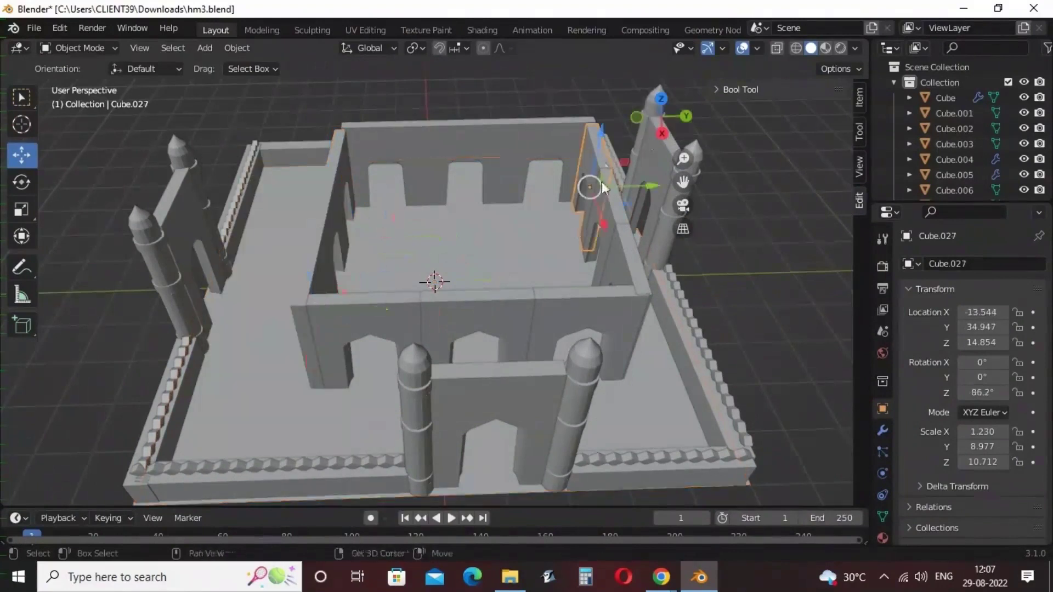
pyautogui.click(627, 246)
pyautogui.rightClick(614, 209)
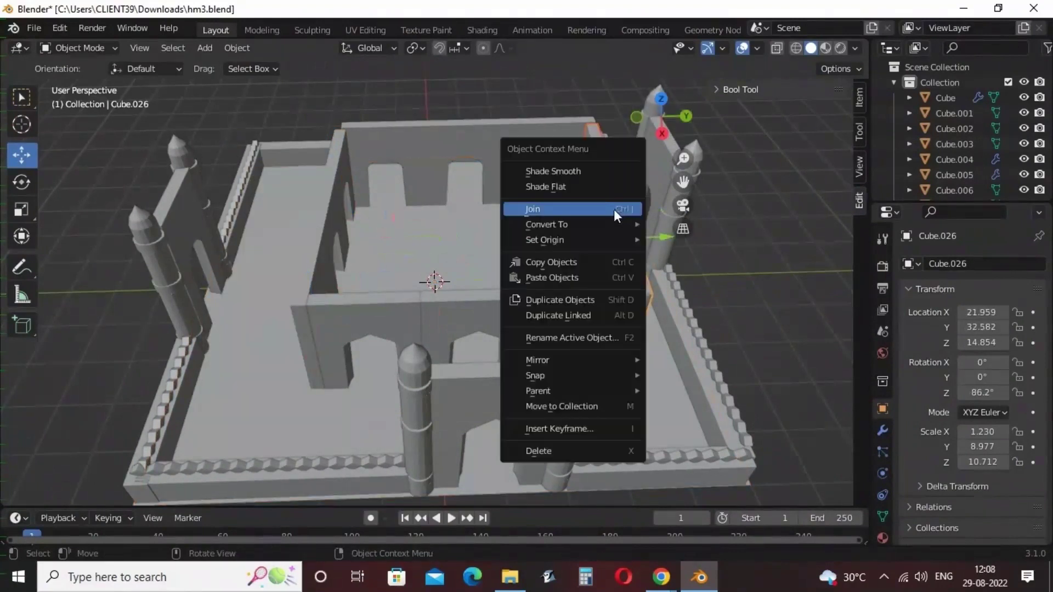
# Duplicate the middle arch of the front row and move the copy along X to 87.922 m, outside the enclosure
pyautogui.moveTo(758, 279)
pyautogui.mouseDown(button='middle')
pyautogui.moveTo(755, 200)
pyautogui.moveTo(760, 300)
pyautogui.moveTo(757, 280)
pyautogui.mouseUp(button='middle')
pyautogui.scroll(-5, 752, 251)
pyautogui.scroll(1, 753, 252)
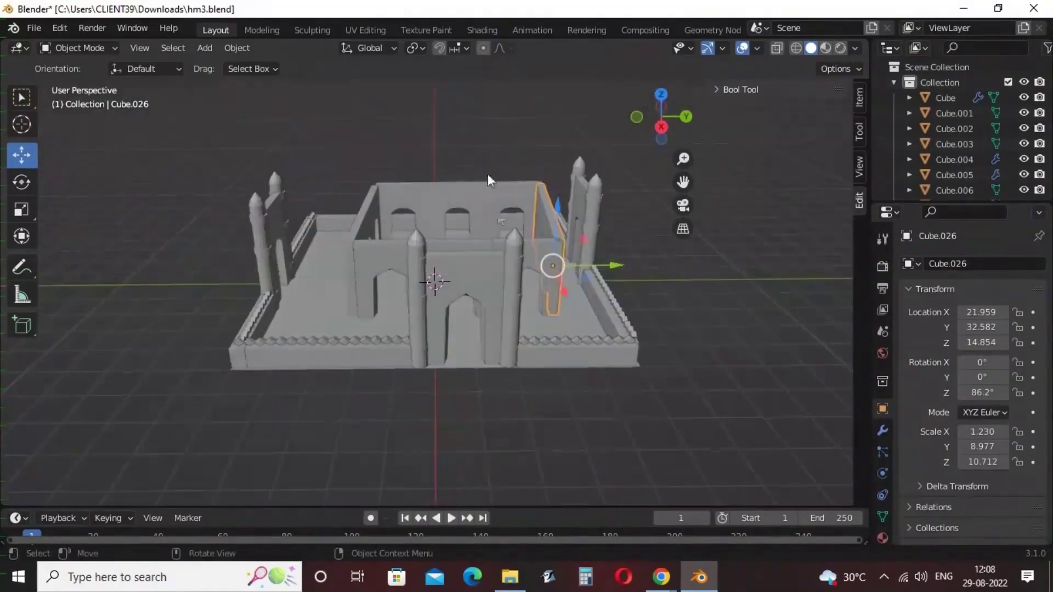
pyautogui.click(459, 242)
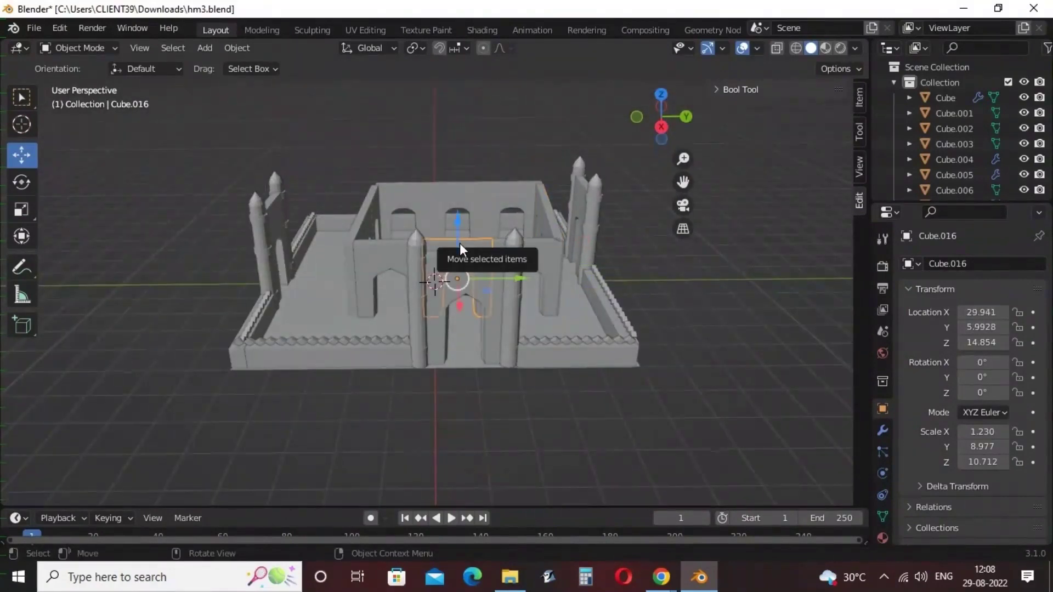
pyautogui.hotkey('shift', 'd')
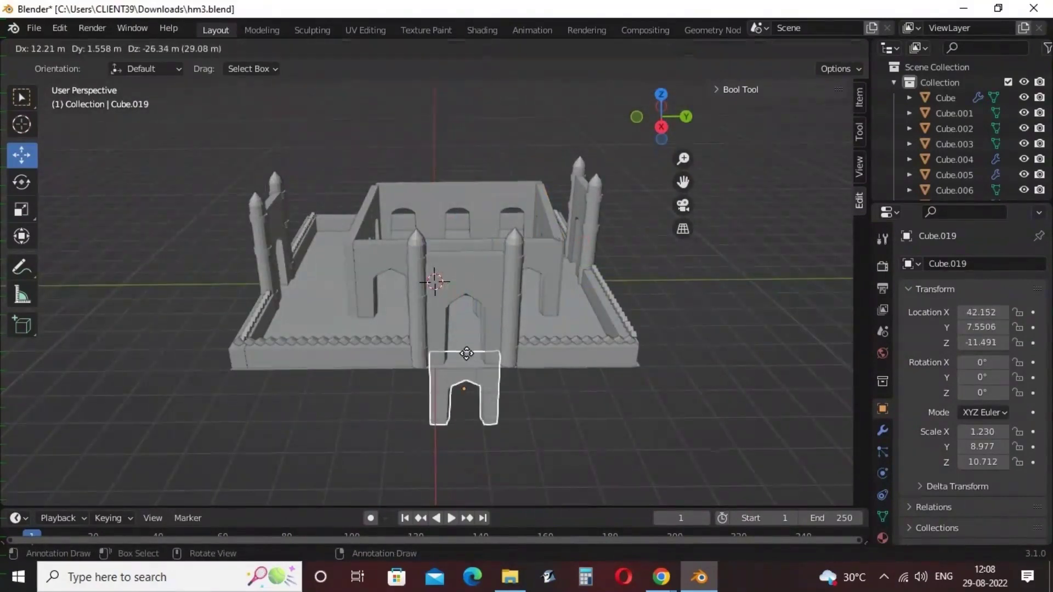
pyautogui.press('x')
pyautogui.click(465, 380)
pyautogui.moveTo(520, 370); pyautogui.dragTo(521, 364, button='middle')
pyautogui.scroll(-2, 521, 364)
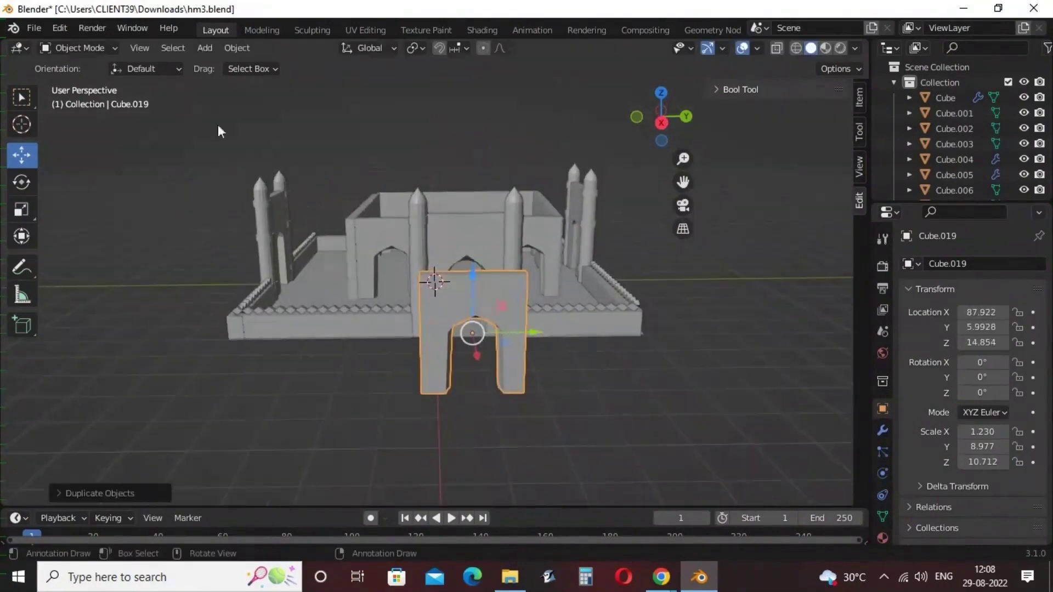
# Scale the arch copy down to about 7.661 along Y and 7.899 along Z
pyautogui.click(22, 211)
pyautogui.moveTo(472, 270); pyautogui.dragTo(472, 292)
pyautogui.moveTo(537, 332); pyautogui.dragTo(520, 328)
# Add a cube and move it along X to about 77.248 m, near the arch copy
pyautogui.click(206, 48)
pyautogui.moveTo(284, 67)
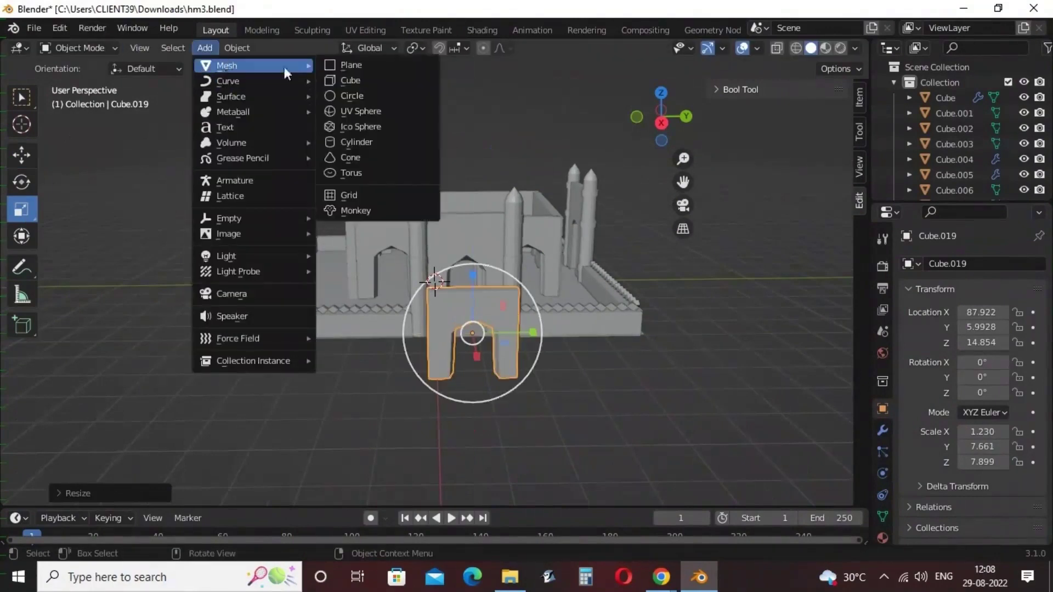
pyautogui.click(347, 80)
pyautogui.hotkey('shift', 'space')
pyautogui.press('g')
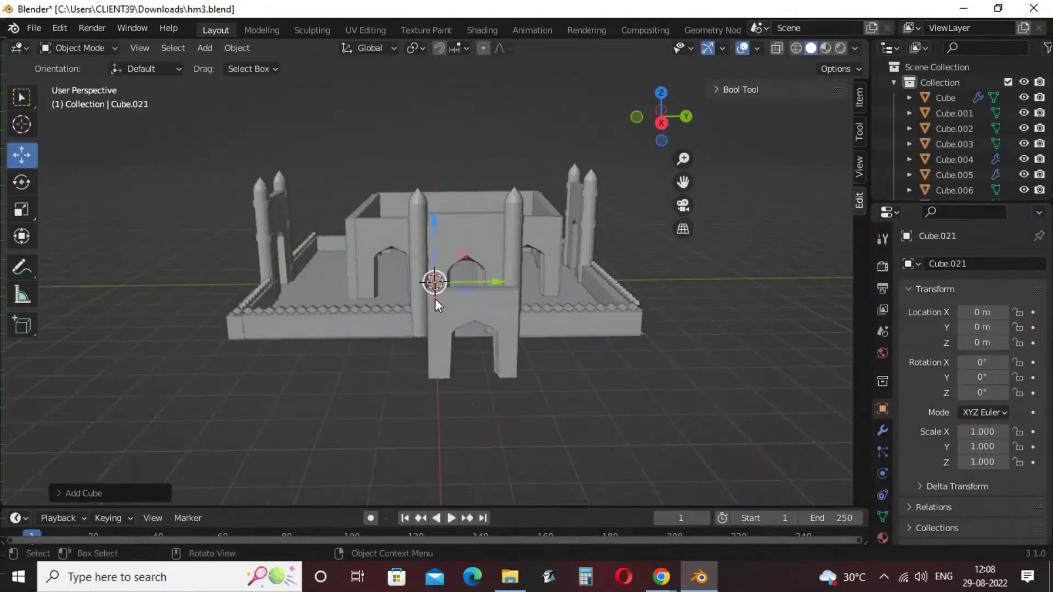
pyautogui.moveTo(436, 298); pyautogui.dragTo(377, 333)
# Scale the cube into a low block of about 1.725 in X, 5.865 in Y and 2.232 in Z
pyautogui.click(21, 209)
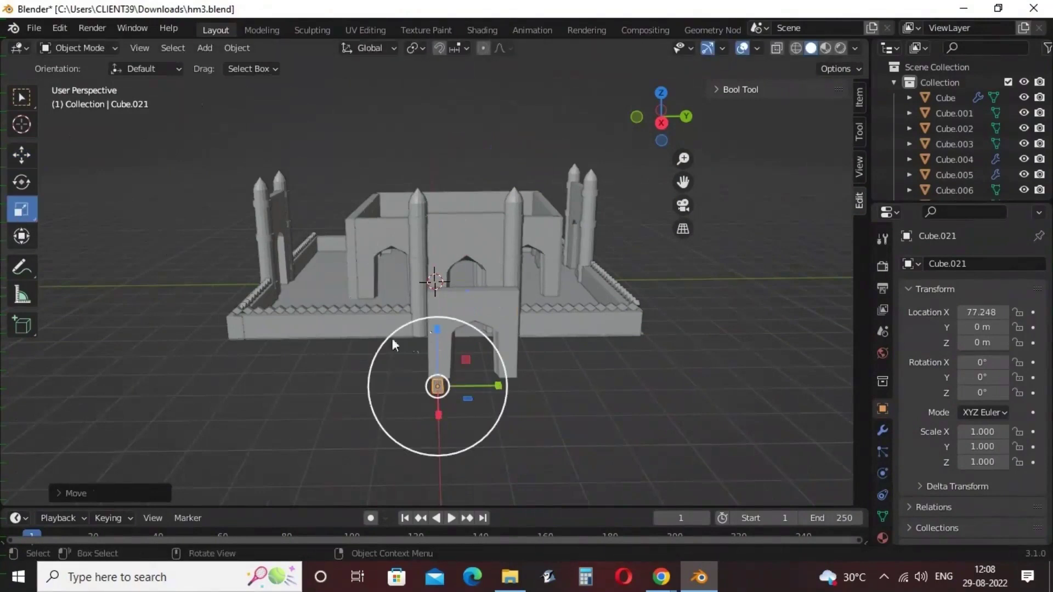
pyautogui.moveTo(440, 329); pyautogui.dragTo(437, 236)
pyautogui.moveTo(502, 384); pyautogui.dragTo(511, 381)
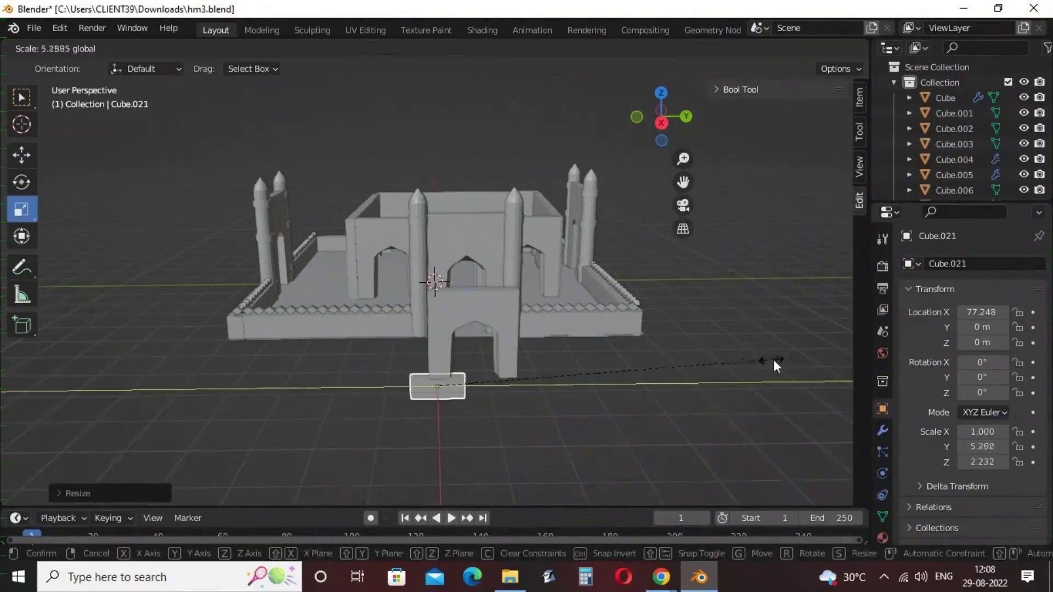
pyautogui.moveTo(773, 360); pyautogui.dragTo(811, 358)
pyautogui.moveTo(554, 378); pyautogui.dragTo(623, 475, button='middle')
pyautogui.moveTo(762, 356); pyautogui.dragTo(813, 363)
# Align the block with the arch opening at about Y 6.433 m and raise it to Z 5.821 m
pyautogui.click(21, 154)
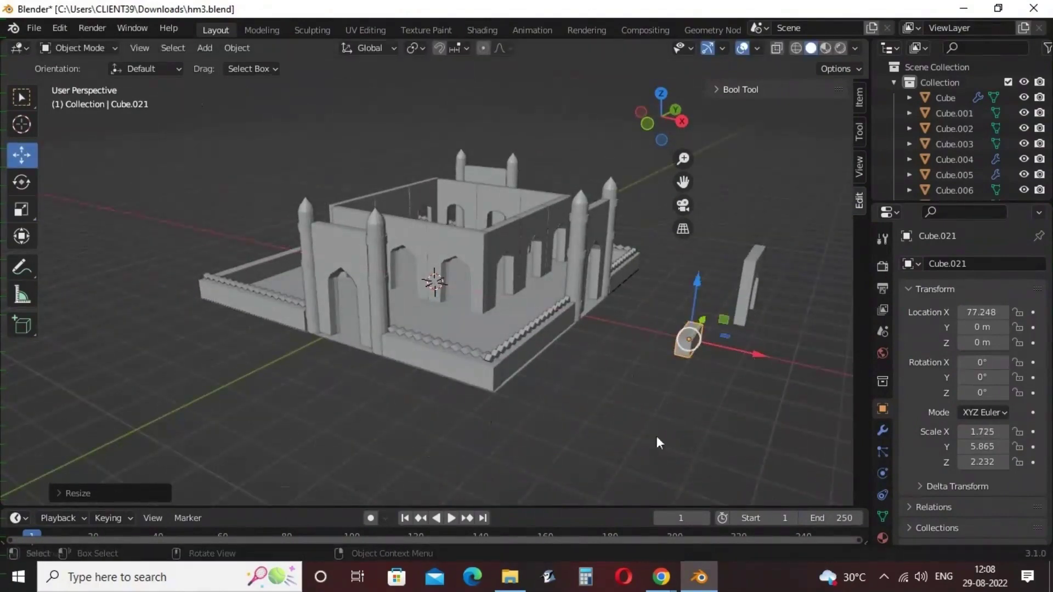
pyautogui.moveTo(659, 442); pyautogui.dragTo(557, 388, button='middle')
pyautogui.moveTo(557, 388); pyautogui.dragTo(607, 344)
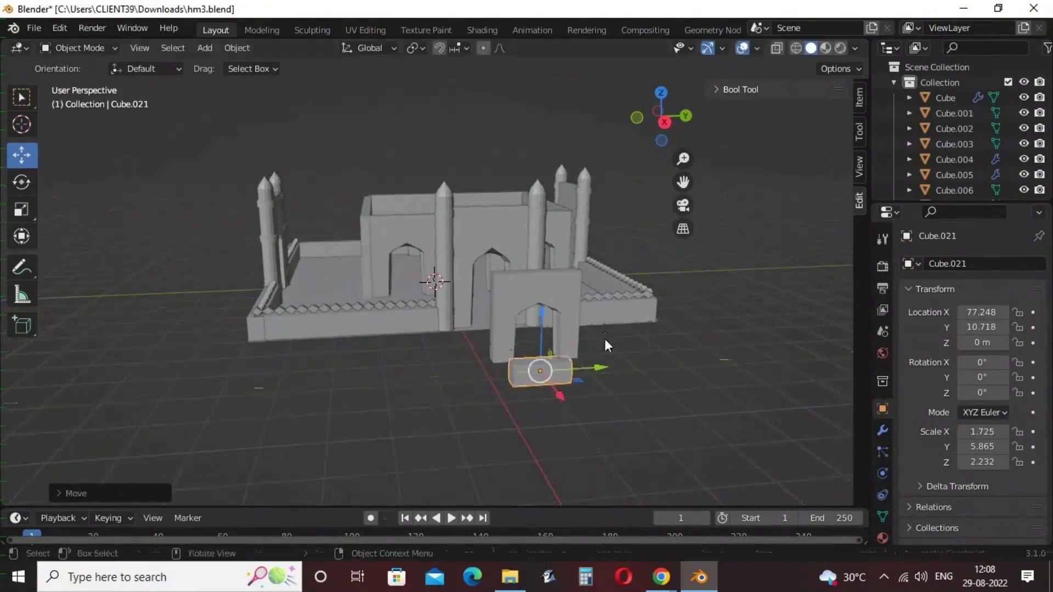
pyautogui.moveTo(542, 312); pyautogui.dragTo(538, 282)
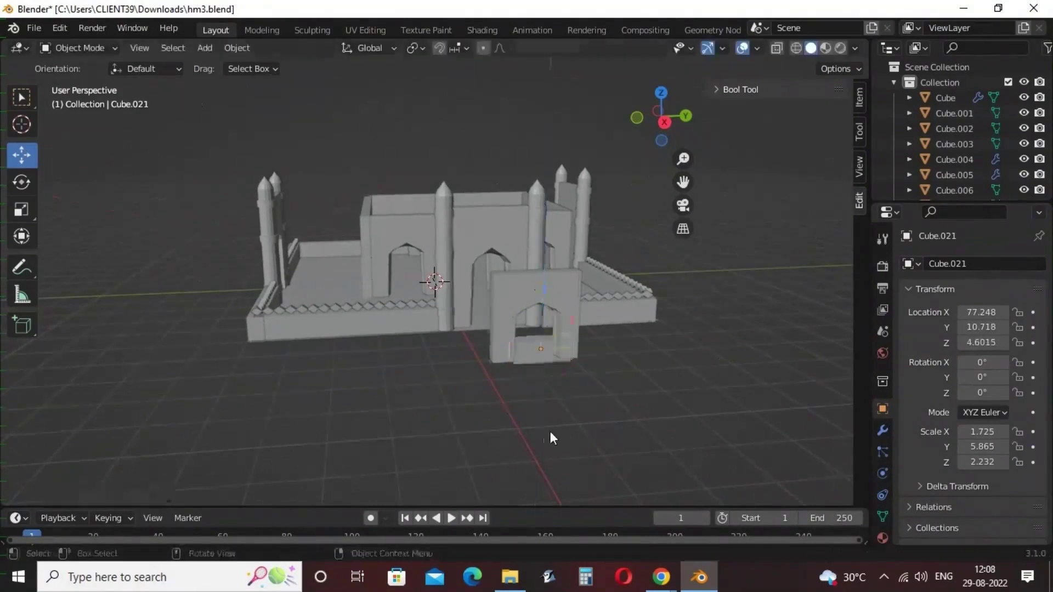
pyautogui.moveTo(550, 437); pyautogui.dragTo(534, 436, button='middle')
pyautogui.moveTo(492, 266); pyautogui.dragTo(492, 359)
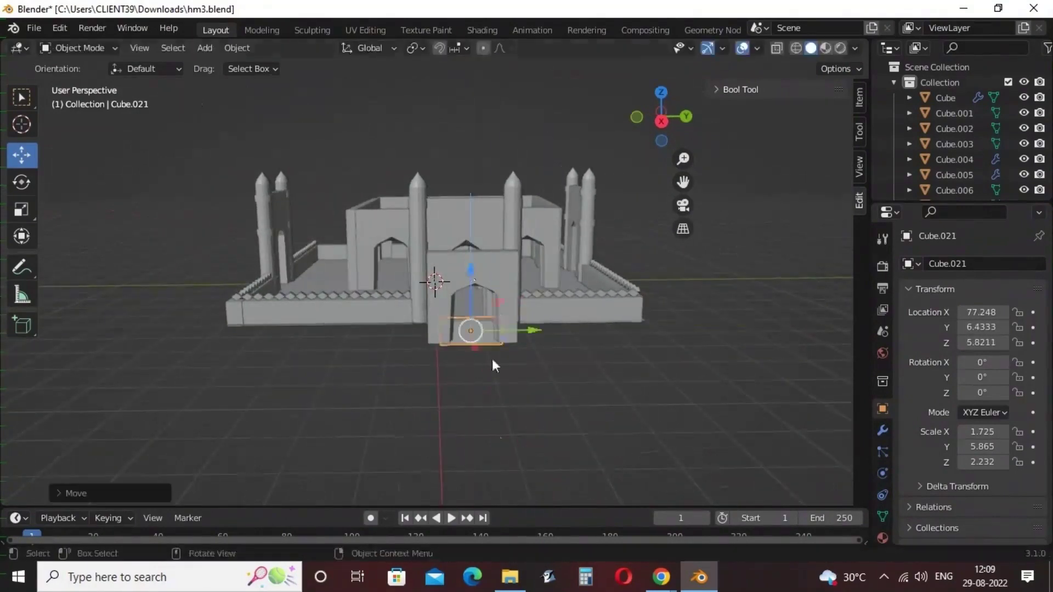
# Move the block into the foot of the arch opening, at about X 87.337 m, Y 6.336 m and Z 9.112 m
pyautogui.moveTo(493, 359); pyautogui.dragTo(676, 348, button='middle')
pyautogui.moveTo(737, 367); pyautogui.dragTo(785, 387)
pyautogui.moveTo(785, 388); pyautogui.dragTo(702, 388, button='middle')
pyautogui.moveTo(535, 363); pyautogui.dragTo(534, 347)
pyautogui.moveTo(584, 401); pyautogui.dragTo(588, 401)
pyautogui.moveTo(598, 455); pyautogui.dragTo(587, 437, button='middle')
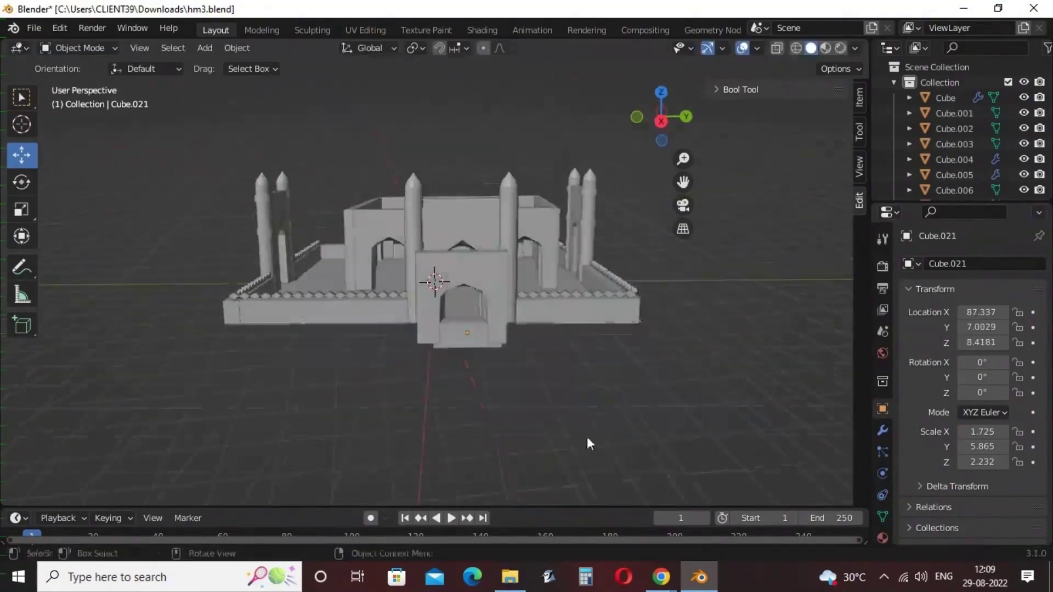
pyautogui.moveTo(471, 284); pyautogui.dragTo(463, 267)
pyautogui.moveTo(477, 391)
pyautogui.mouseDown(button='middle')
pyautogui.moveTo(478, 367)
pyautogui.moveTo(475, 388)
pyautogui.mouseUp(button='middle')
# Scale the arch copy slightly along Z and lower the block to Z 8.4282 m so their bases line up
pyautogui.click(461, 258)
pyautogui.click(22, 209)
pyautogui.moveTo(439, 223); pyautogui.dragTo(440, 217)
pyautogui.click(22, 155)
pyautogui.click(442, 317)
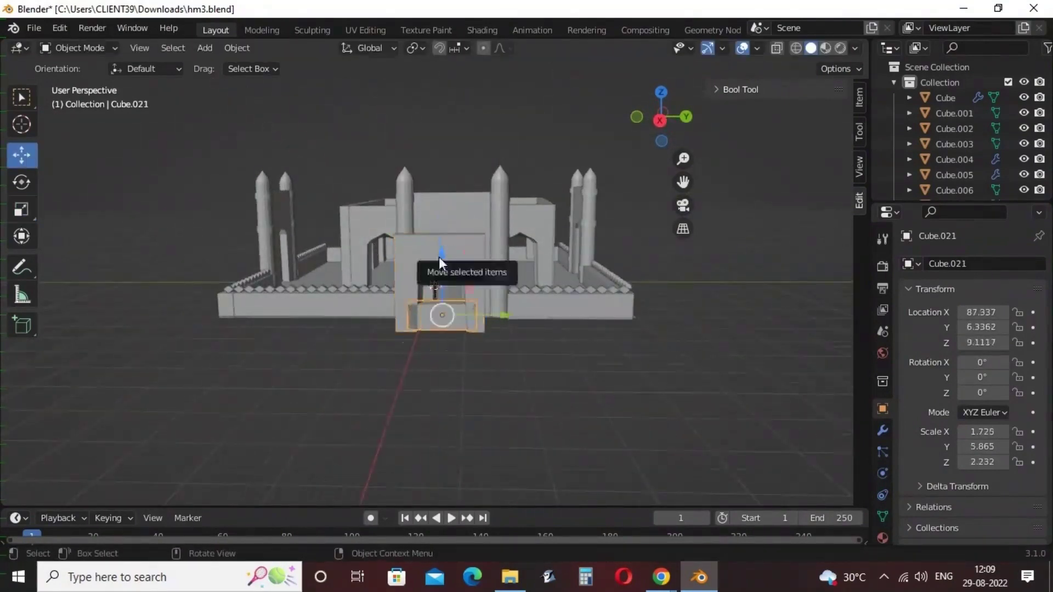
pyautogui.moveTo(439, 257); pyautogui.dragTo(438, 261)
pyautogui.click(454, 380)
pyautogui.moveTo(454, 381); pyautogui.dragTo(450, 391, button='middle')
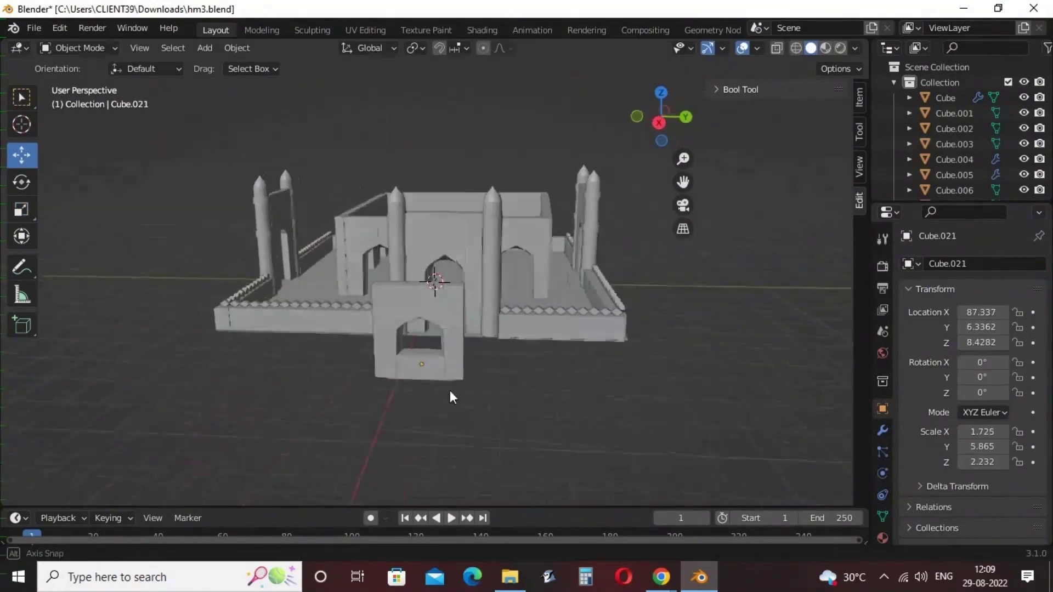
# Join the arch copy and the block at its base into a single window panel
pyautogui.click(410, 307)
pyautogui.keyDown('shift'); pyautogui.click(411, 370); pyautogui.keyUp('shift')
pyautogui.rightClick(410, 369)
pyautogui.click(387, 298)
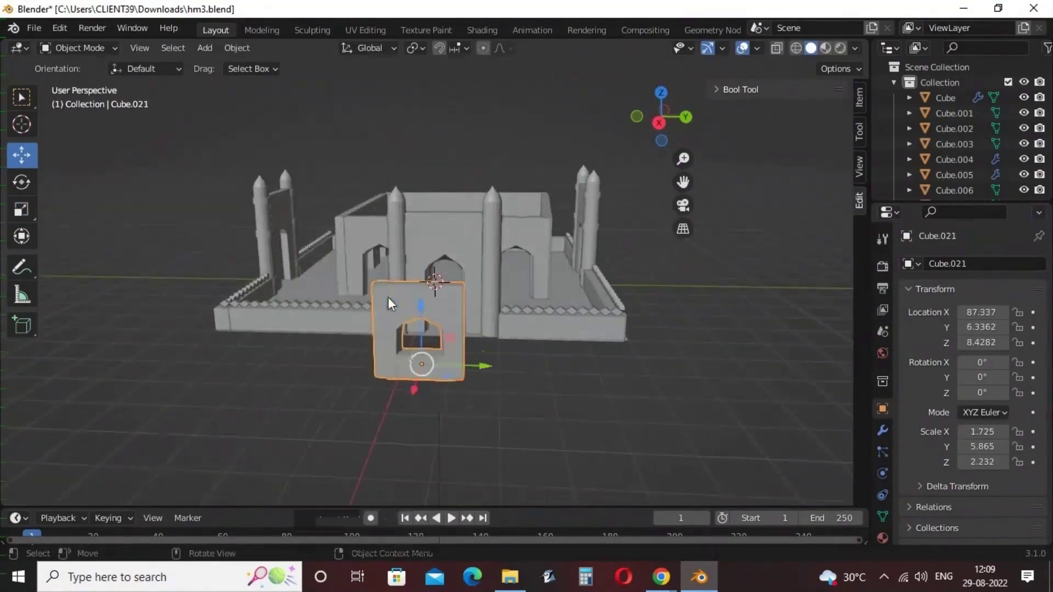
pyautogui.click(460, 372)
pyautogui.moveTo(466, 383); pyautogui.dragTo(386, 305, button='middle')
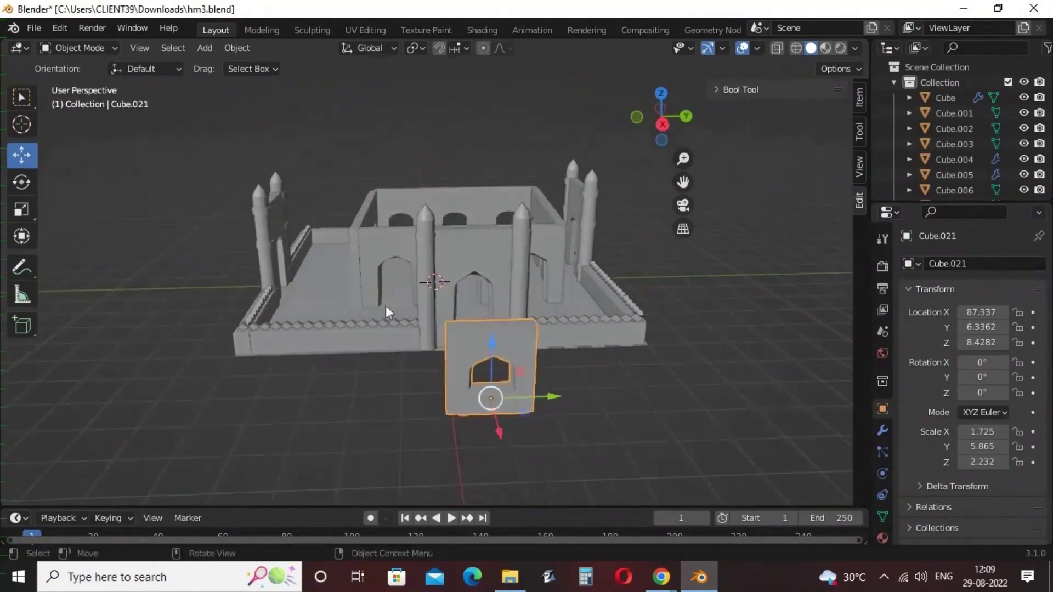
# Duplicate the window panel twice along Y, to about 21.538 m and -8.596 m, forming a row of three
pyautogui.click(497, 340)
pyautogui.moveTo(497, 341); pyautogui.dragTo(582, 341)
pyautogui.press('y')
pyautogui.hotkey('shift', 'd')
pyautogui.press('y')
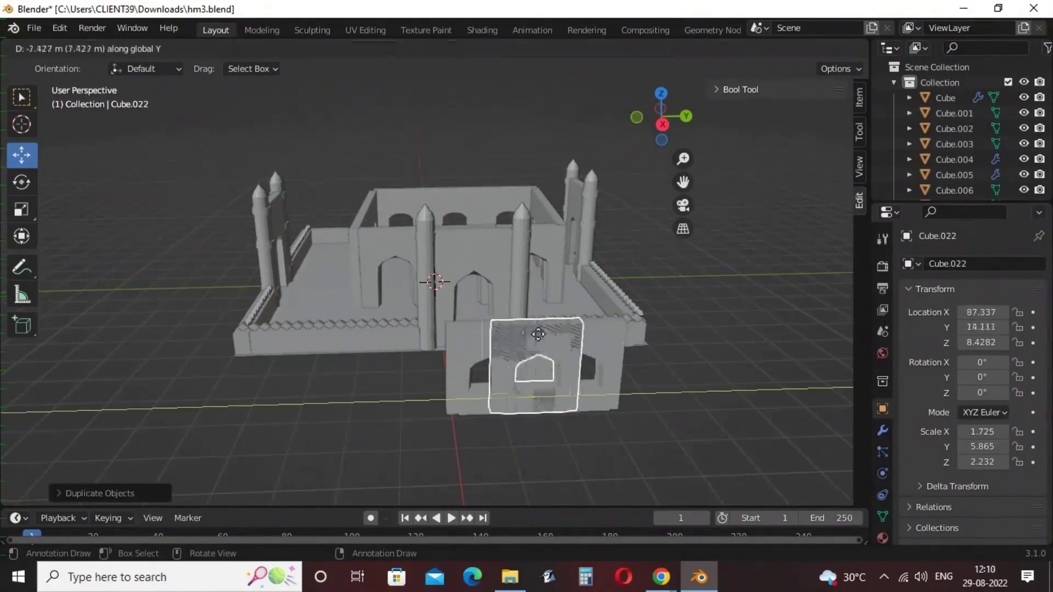
pyautogui.click(427, 349)
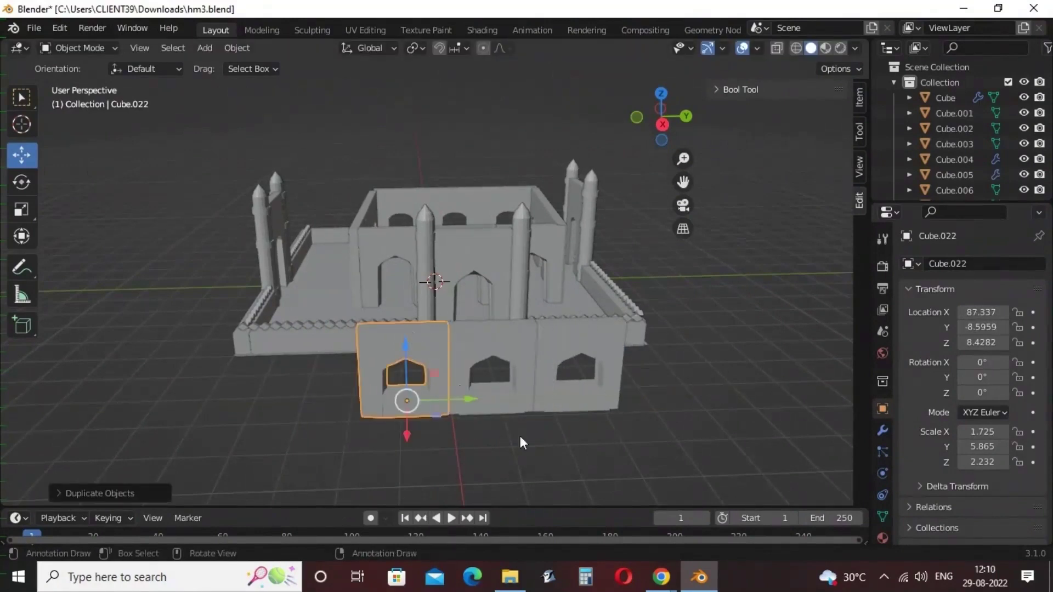
# Select all three window panels and move them along X to about 14.092 m, inside the central building
pyautogui.keyDown('shift'); pyautogui.click(527, 348); pyautogui.keyUp('shift')
pyautogui.keyDown('shift'); pyautogui.click(580, 348); pyautogui.keyUp('shift')
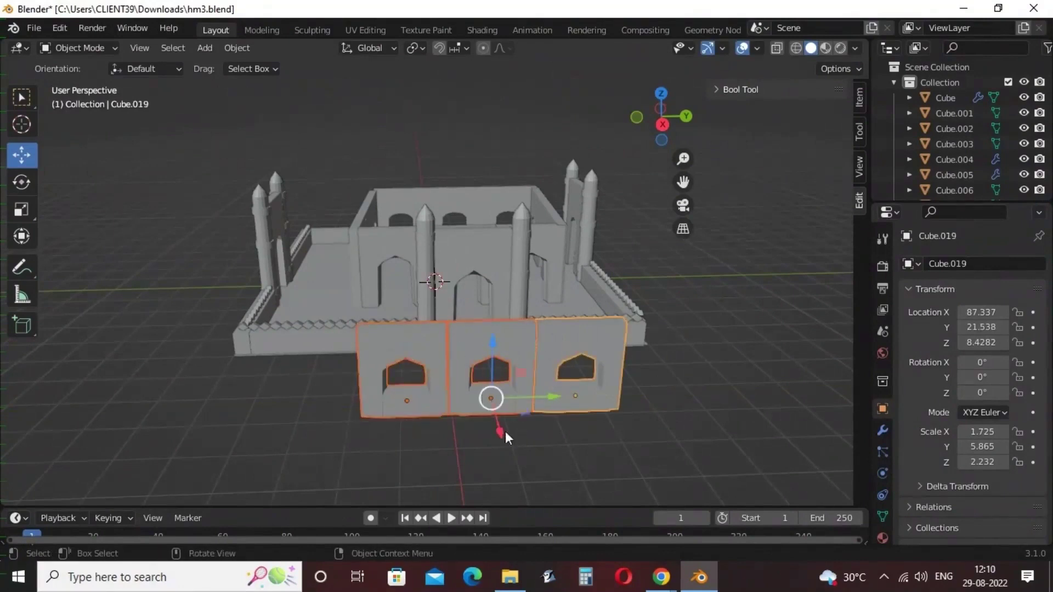
pyautogui.press('g')
pyautogui.click(482, 294)
pyautogui.moveTo(481, 294); pyautogui.dragTo(525, 404, button='middle')
pyautogui.moveTo(511, 356)
pyautogui.mouseDown()
pyautogui.moveTo(522, 372)
pyautogui.moveTo(508, 351)
pyautogui.mouseUp()
pyautogui.moveTo(721, 290); pyautogui.dragTo(666, 282, button='middle')
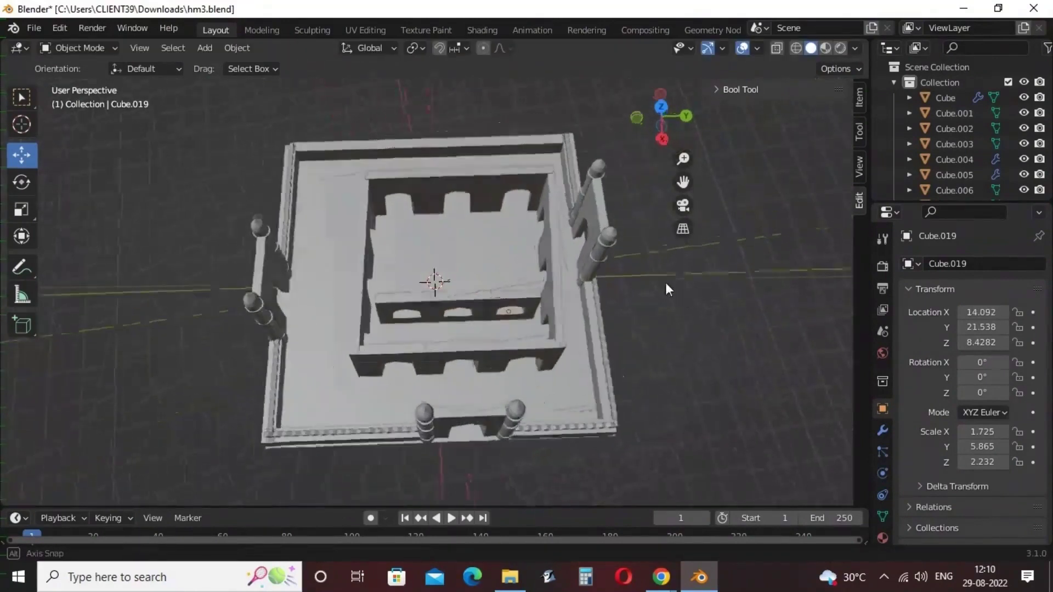
# Duplicate the row of three window panels along X to about -10.861 m
pyautogui.click(399, 299)
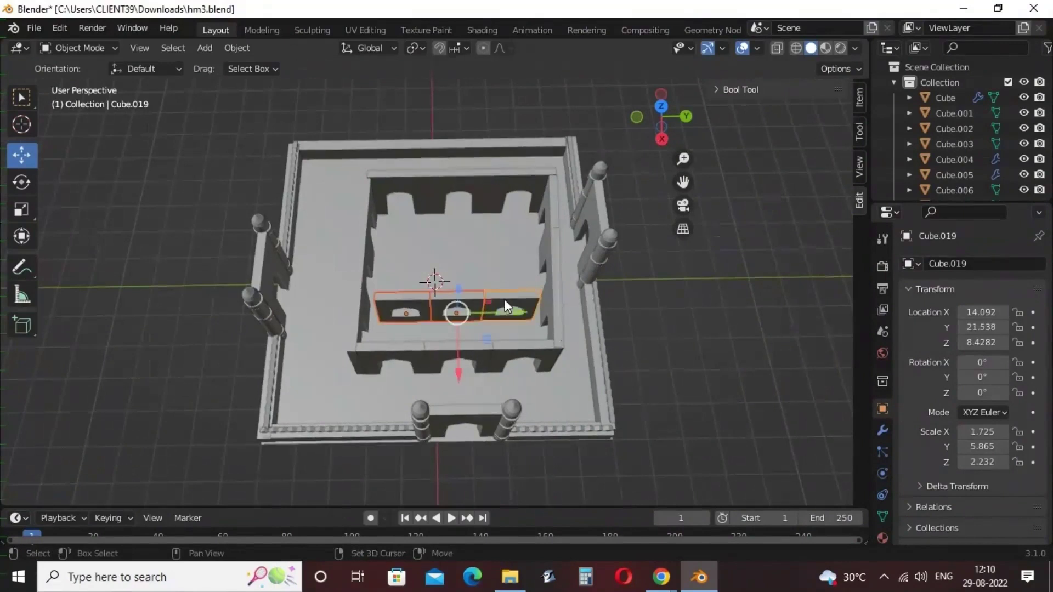
pyautogui.hotkey('shift', 'd')
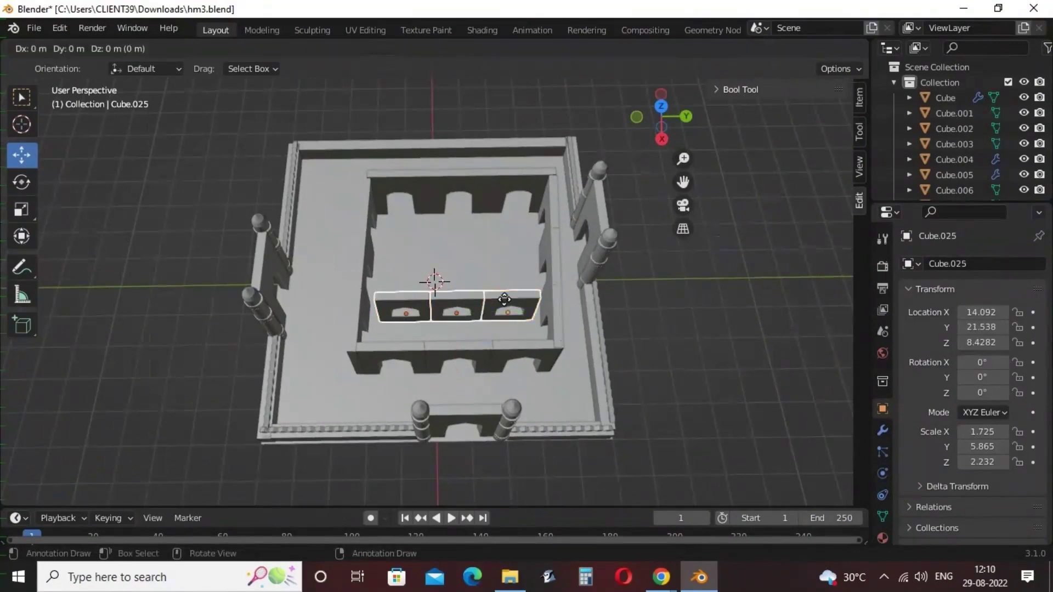
pyautogui.press('x')
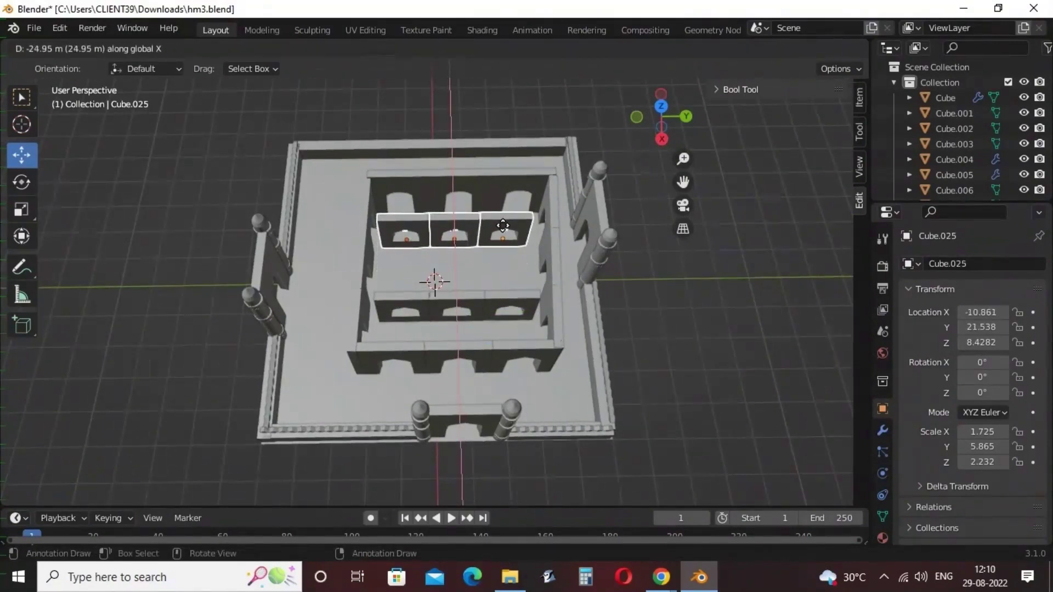
pyautogui.click(503, 225)
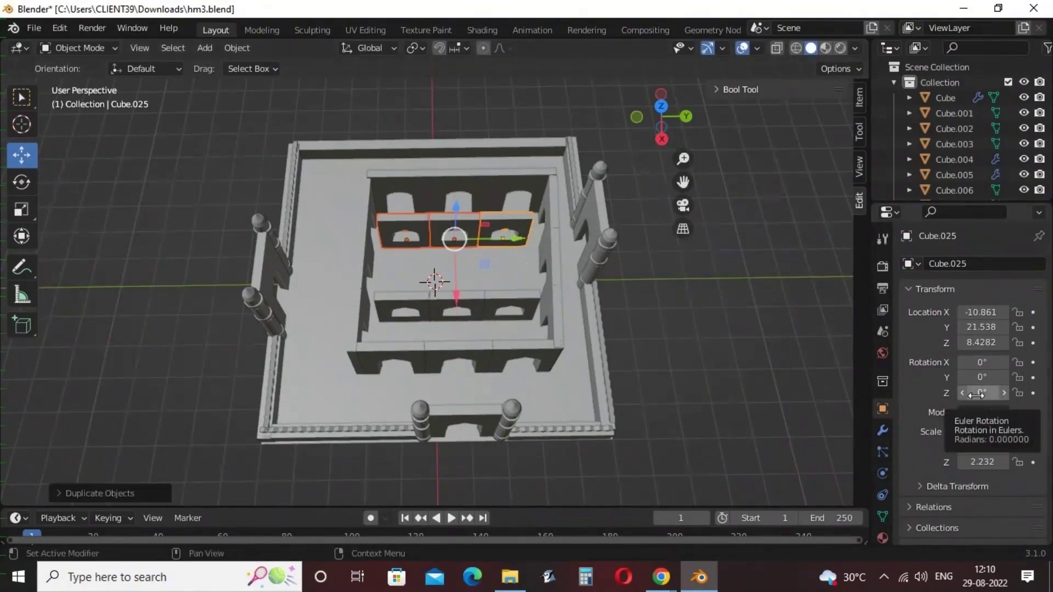
# Join the three panels of the copied row and set its Z rotation to 180°
pyautogui.rightClick(463, 215)
pyautogui.click(463, 216)
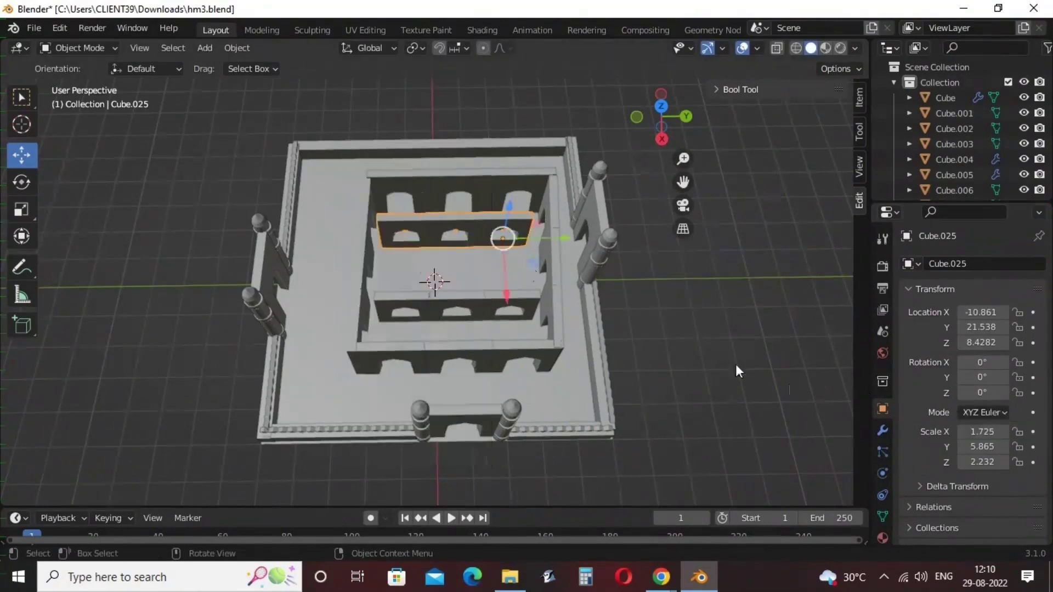
pyautogui.click(983, 400)
pyautogui.write('180')
pyautogui.press('Return')
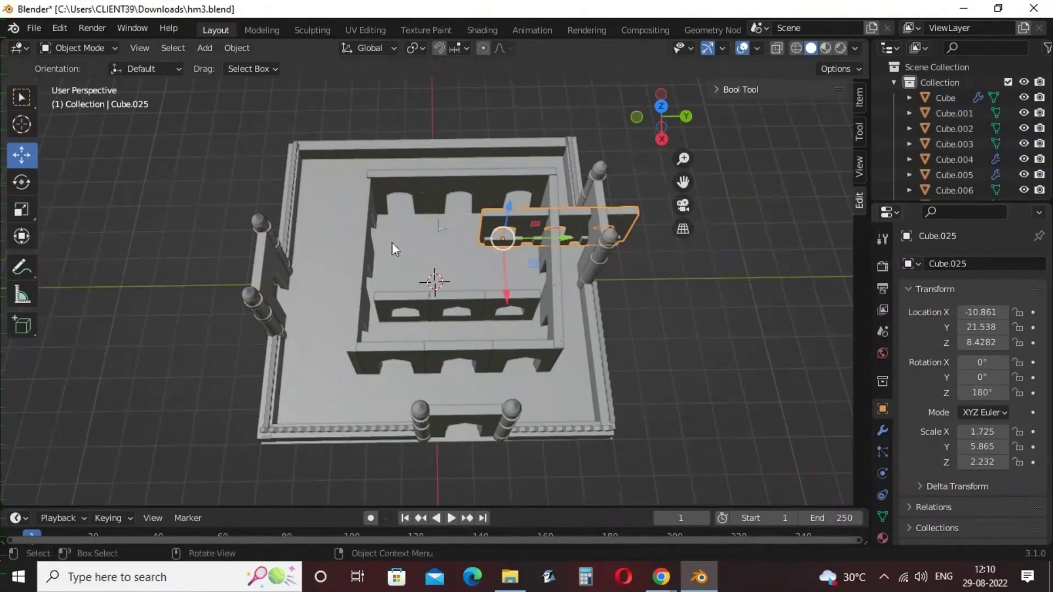
# Move the joined window row along Y to about -8.352 m, back between the side walls
pyautogui.moveTo(393, 244); pyautogui.dragTo(563, 243, button='middle')
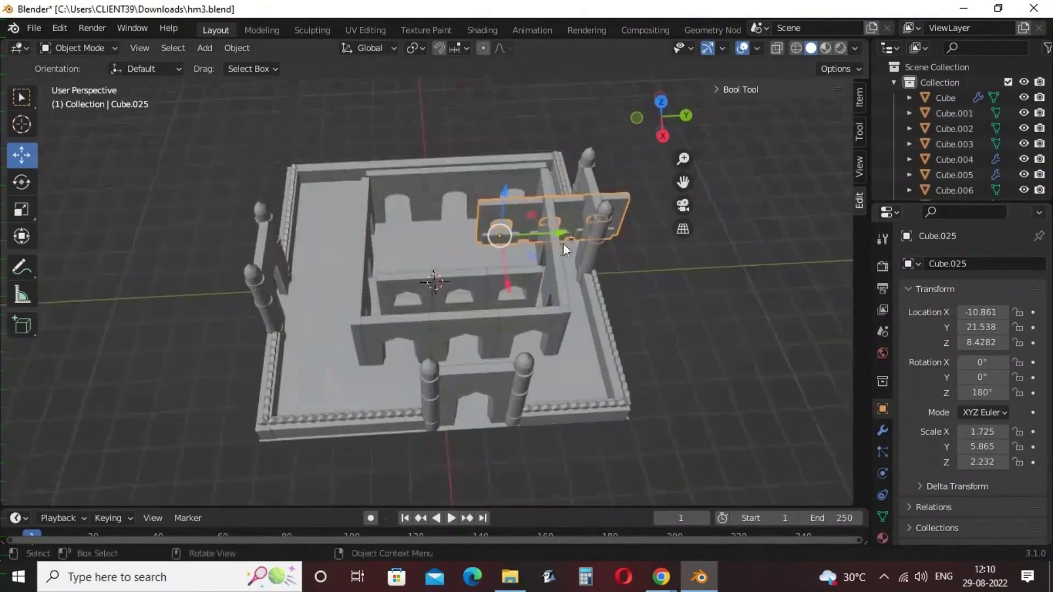
pyautogui.moveTo(564, 231); pyautogui.dragTo(464, 226)
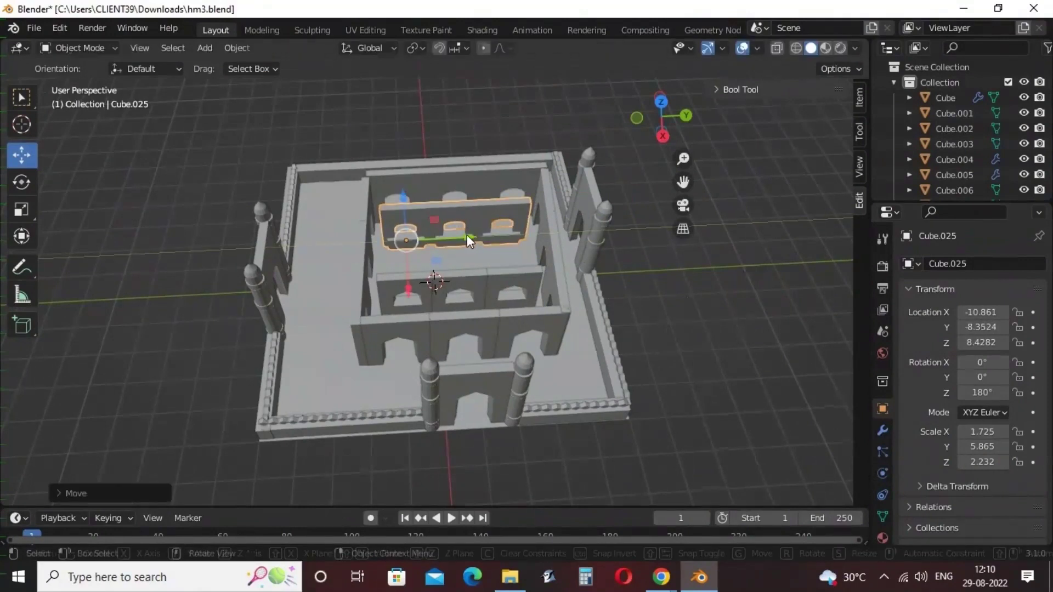
pyautogui.click(466, 236)
pyautogui.click(603, 278)
pyautogui.click(478, 219)
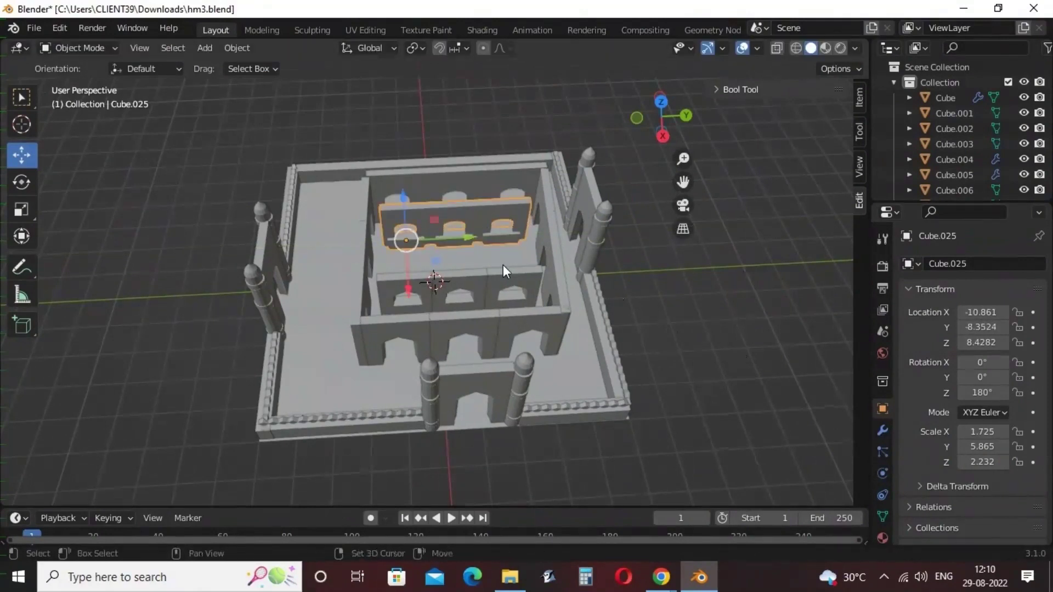
# Duplicate the joined window row along X to about -1.105 m and rotate the copy to 268° about Z
pyautogui.hotkey('shift', 'd')
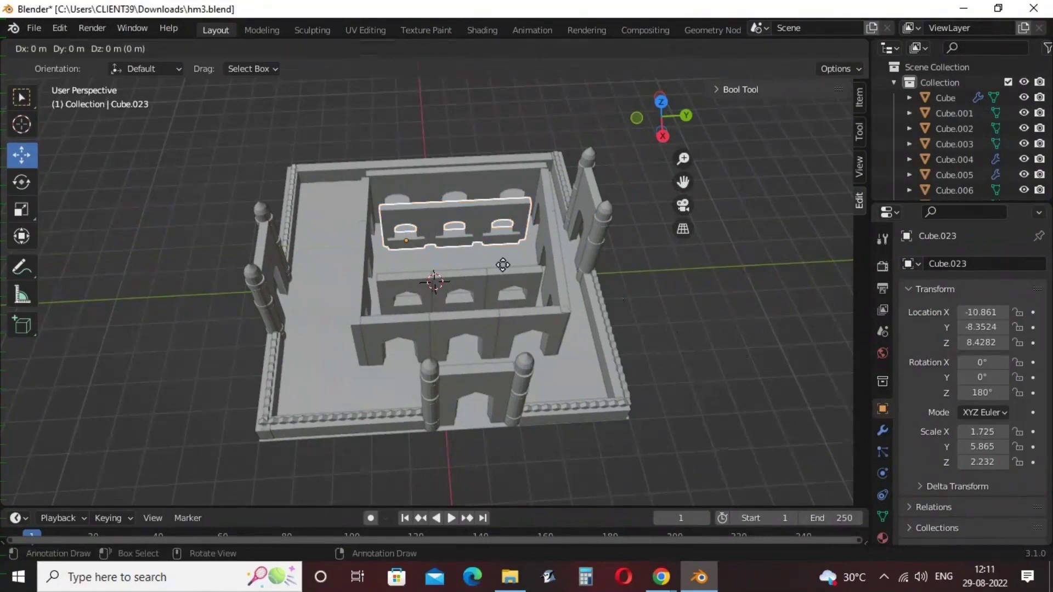
pyautogui.press('x')
pyautogui.click(431, 246)
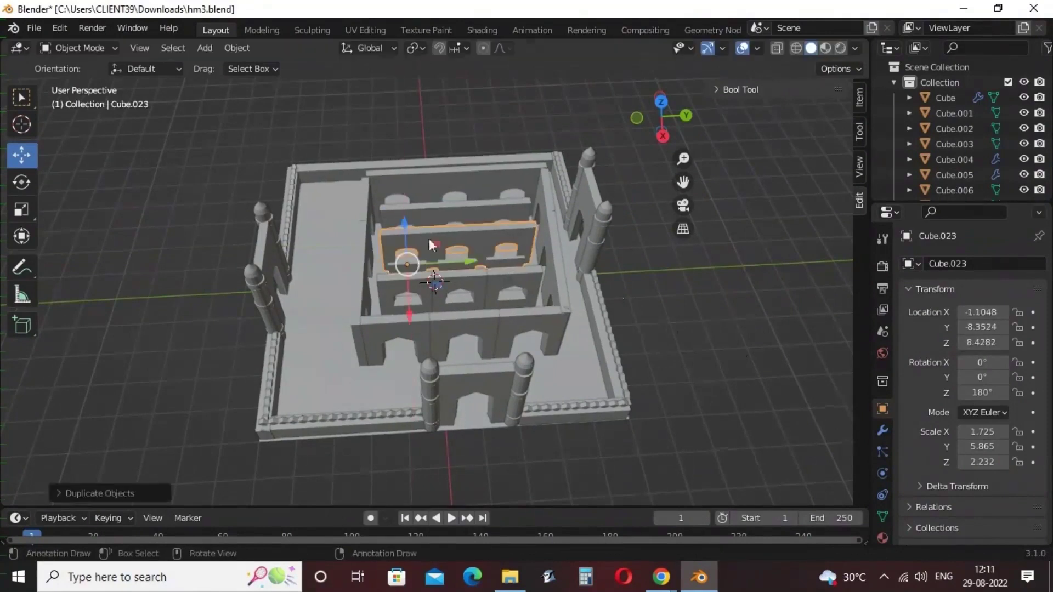
pyautogui.click(22, 190)
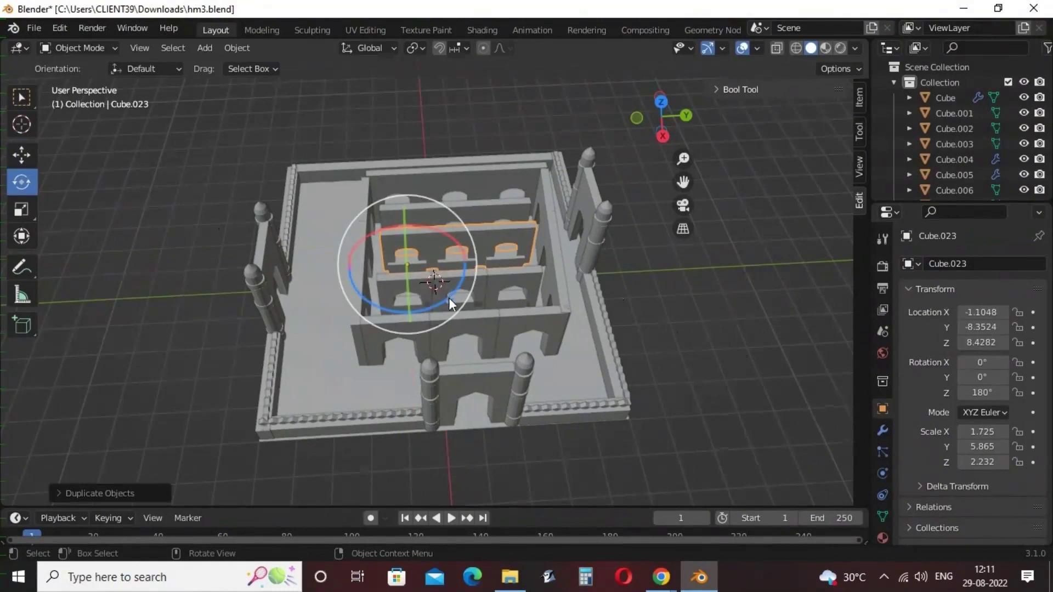
pyautogui.moveTo(448, 293); pyautogui.dragTo(529, 84)
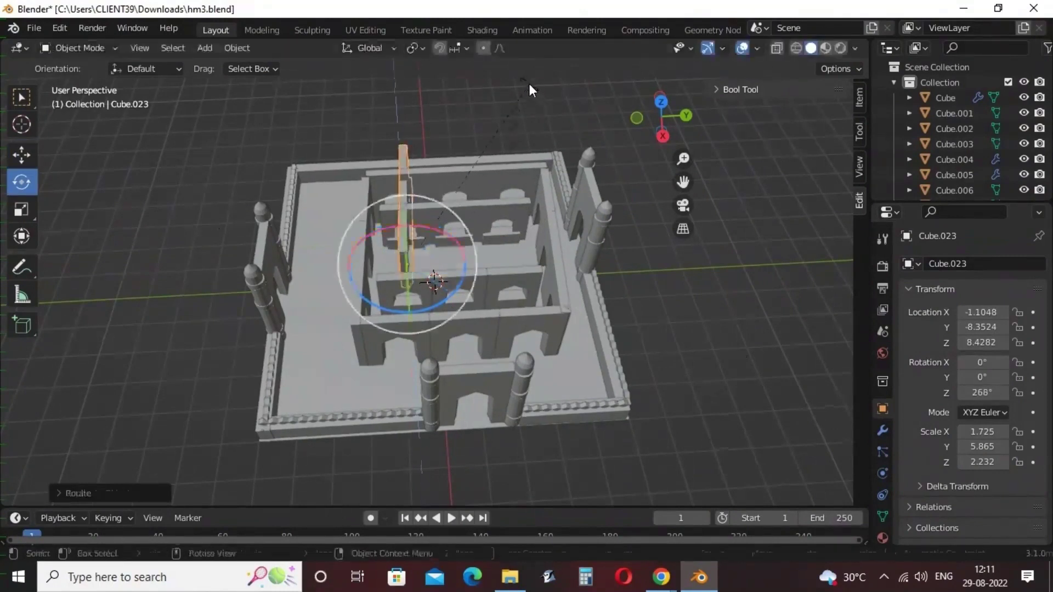
# Move the rotated window row along X and shorten it to fit between the two inner window rows
pyautogui.click(22, 158)
pyautogui.moveTo(410, 311); pyautogui.dragTo(412, 343)
pyautogui.click(22, 209)
pyautogui.click(413, 344)
# Select the three separate window panels of the inner front row and move them along X to about 22.364 m
pyautogui.click(472, 275)
pyautogui.keyDown('shift'); pyautogui.click(494, 277); pyautogui.keyUp('shift')
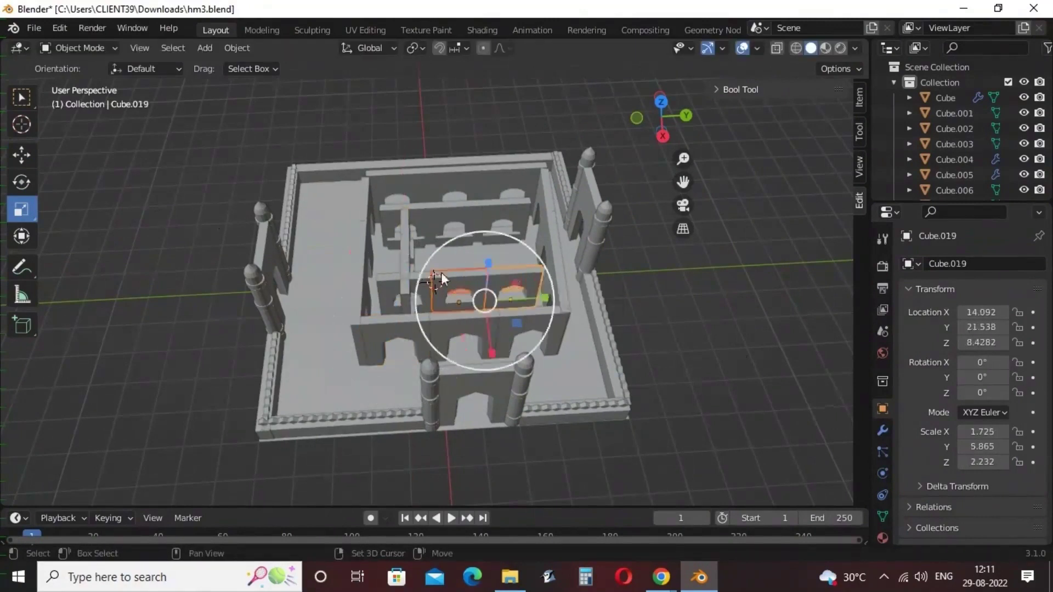
pyautogui.click(396, 281)
pyautogui.click(22, 155)
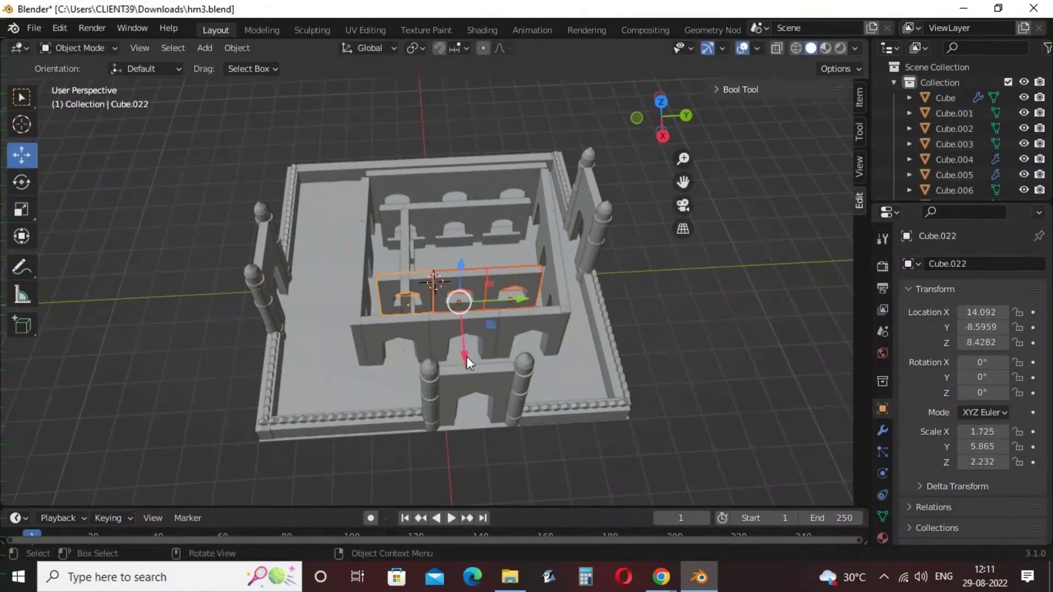
pyautogui.moveTo(466, 358); pyautogui.dragTo(473, 379)
pyautogui.moveTo(474, 382); pyautogui.dragTo(475, 383)
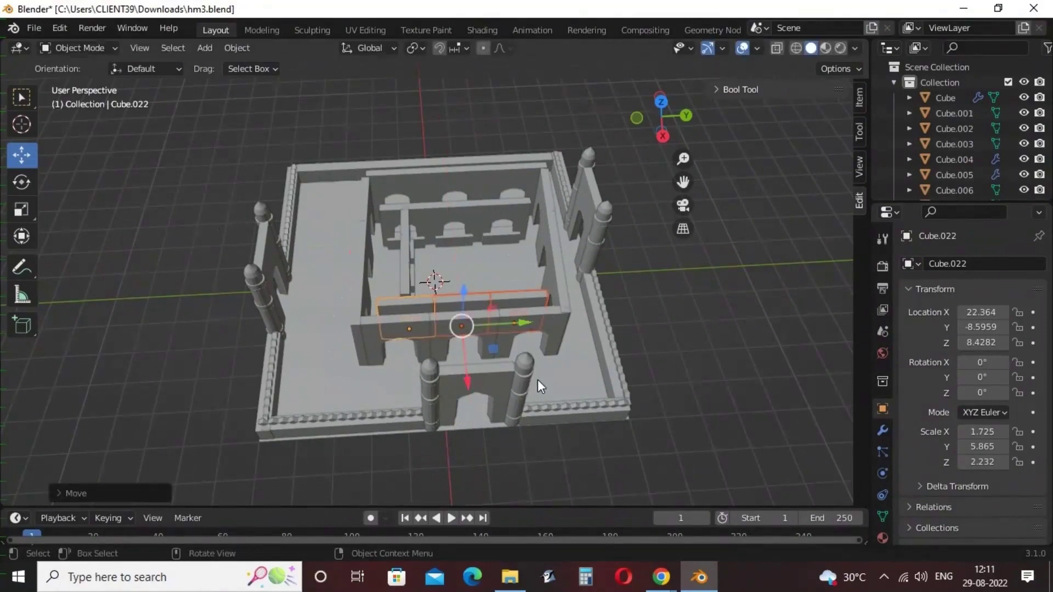
# Move the rotated inner window row along Y to about -14.652 m, toward the building's side wall
pyautogui.moveTo(538, 380); pyautogui.dragTo(412, 211, button='middle')
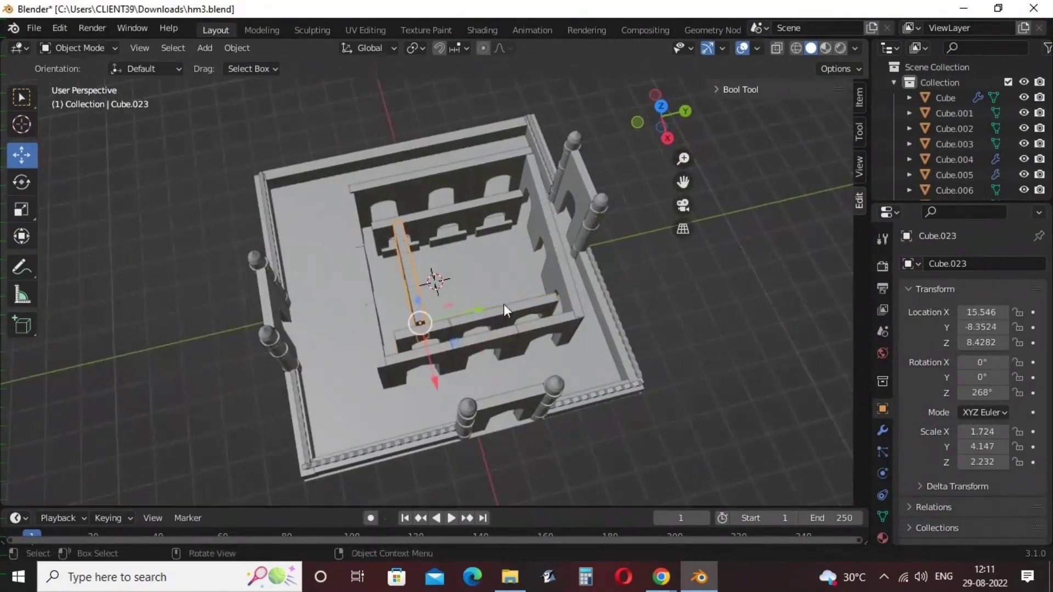
pyautogui.moveTo(504, 304); pyautogui.dragTo(460, 301, button='middle')
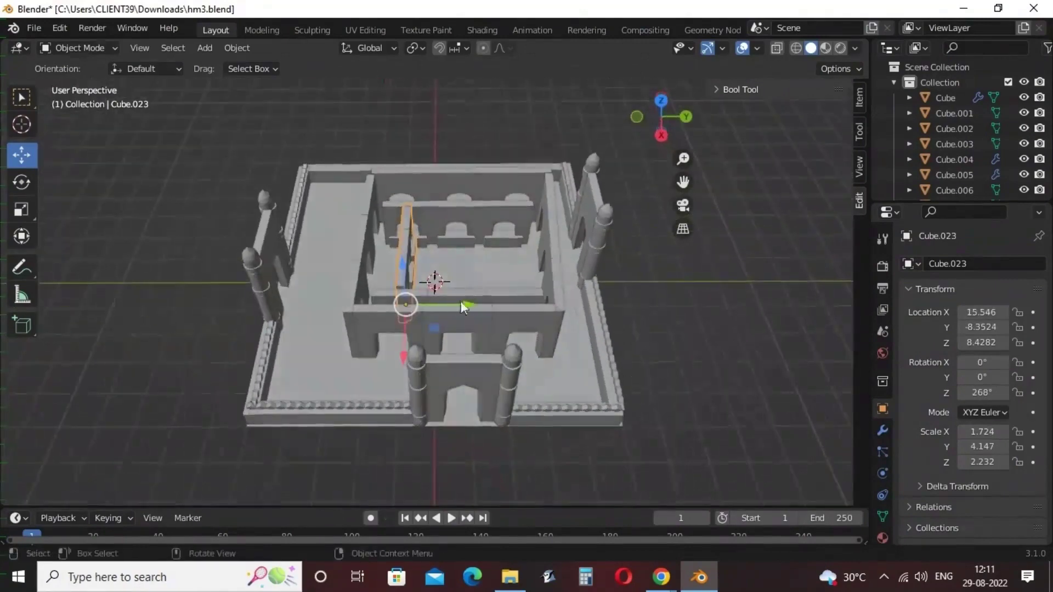
pyautogui.moveTo(469, 306); pyautogui.dragTo(444, 293)
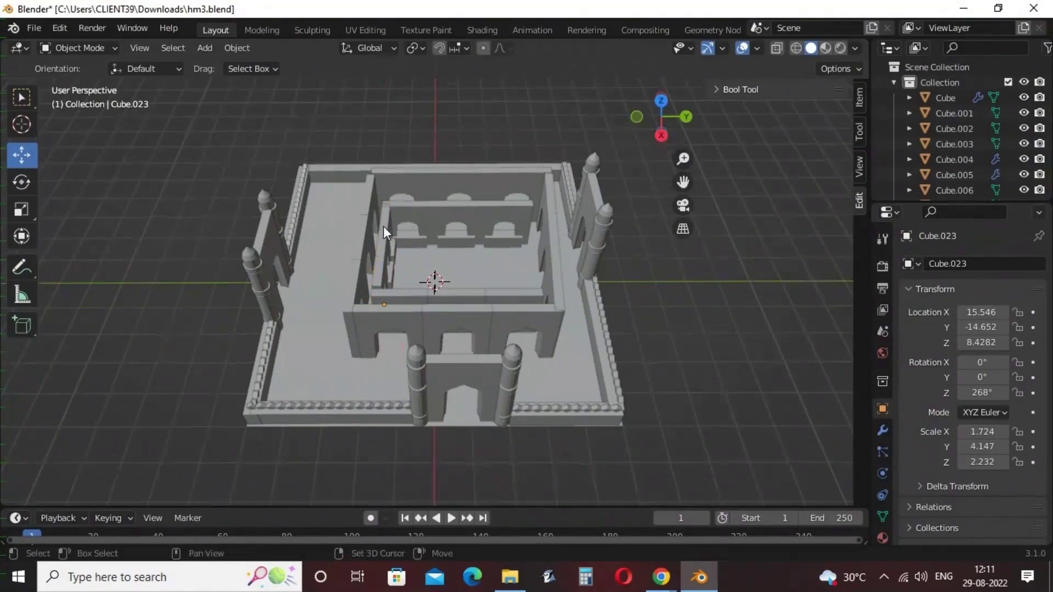
# Duplicate the rotated window row along Y to about 28.71 m, keeping its 268° Z rotation
pyautogui.hotkey('shift', 'd')
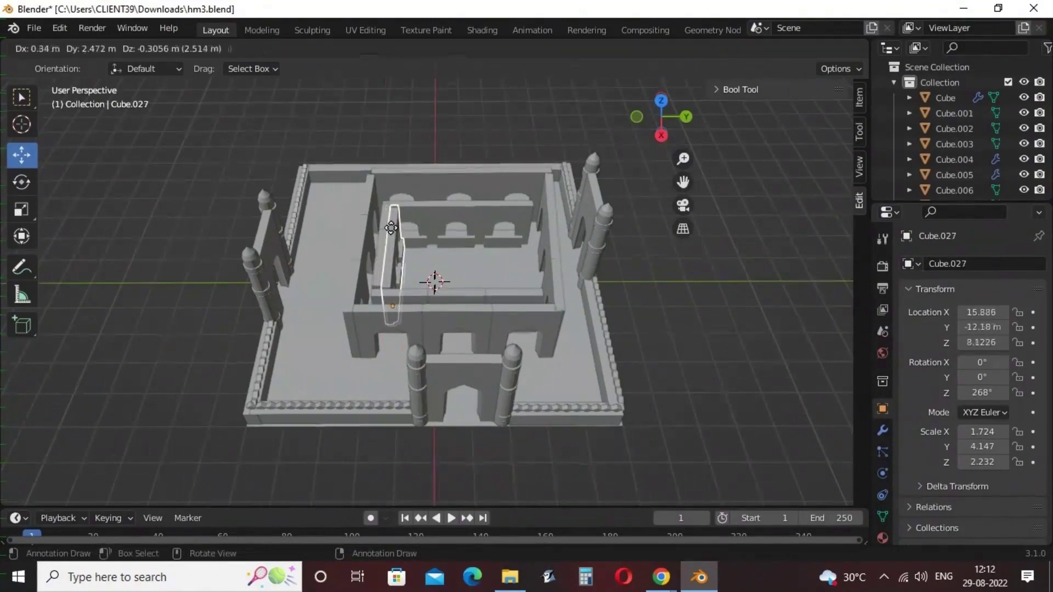
pyautogui.press('x')
pyautogui.press('y')
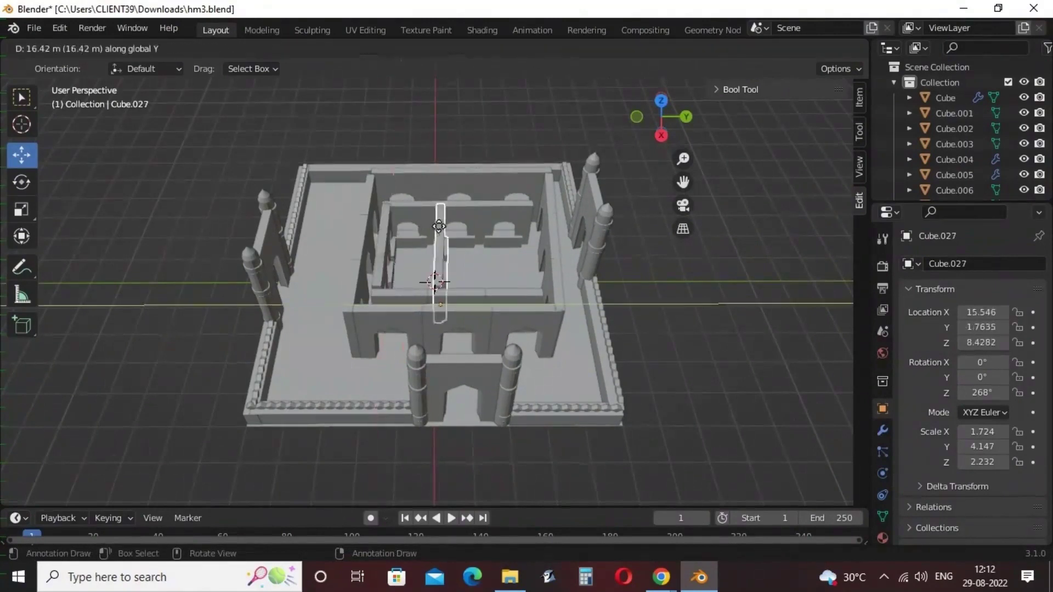
pyautogui.click(531, 223)
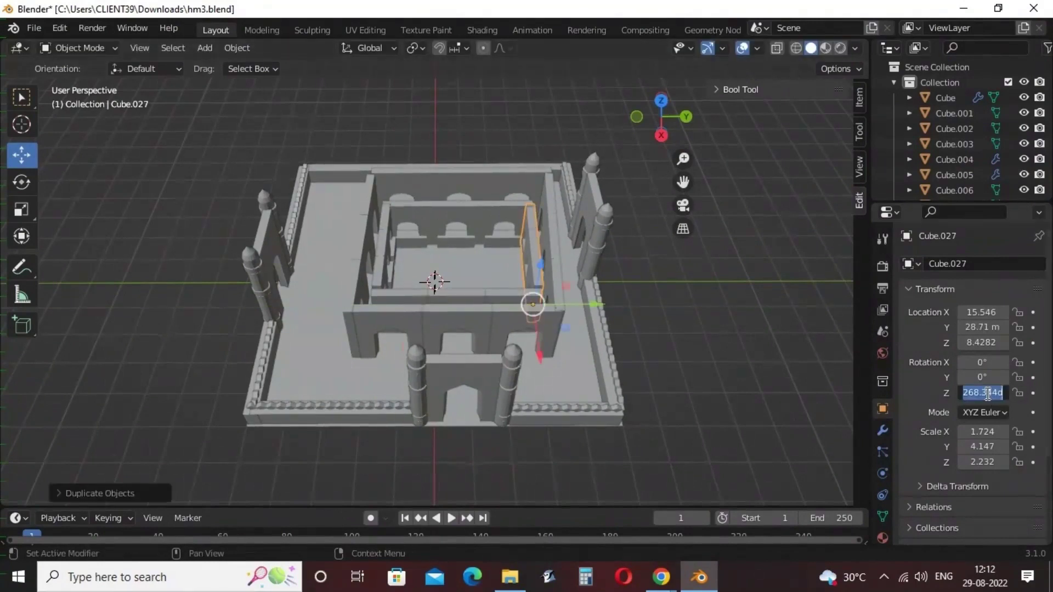
pyautogui.press('Return')
pyautogui.hotkey('ctrl', 'z')
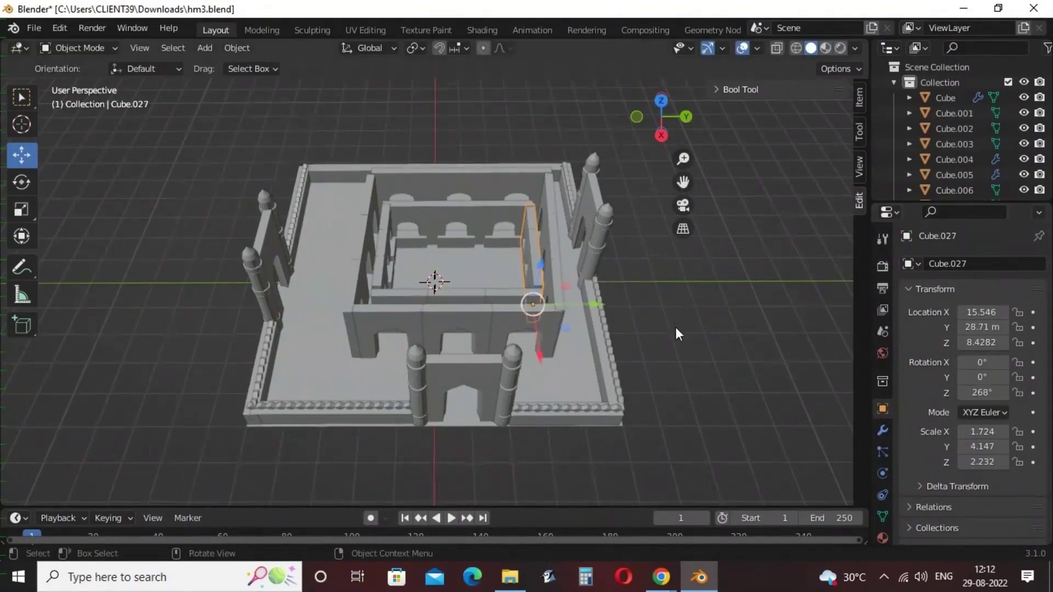
# Add a plane and move it above the inner chamber, to about X 8.74 m, Y 29.17 m, Z 43.45 m
pyautogui.moveTo(676, 328); pyautogui.dragTo(465, 310, button='middle')
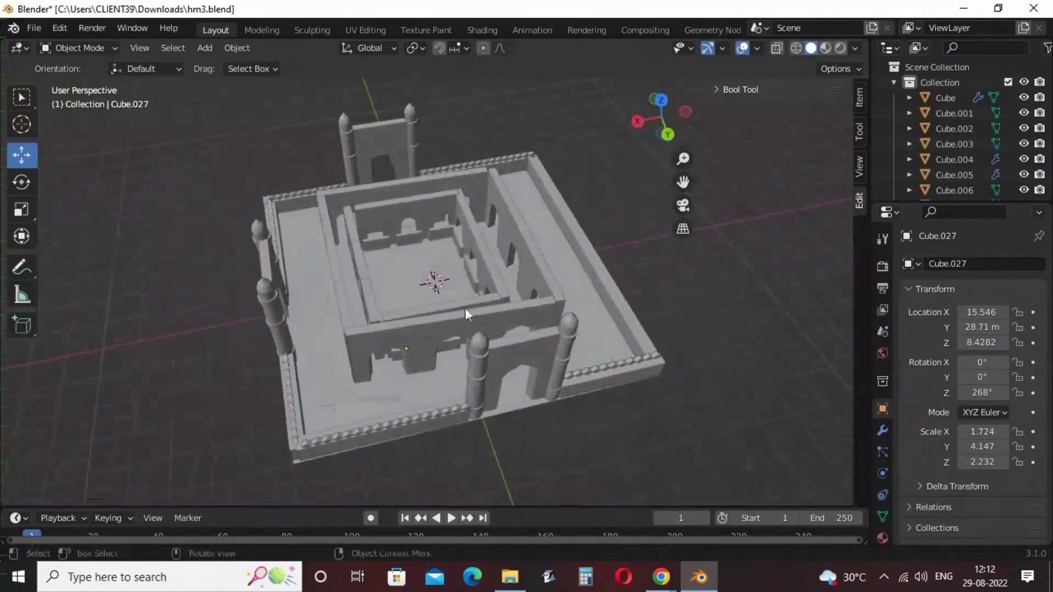
pyautogui.click(201, 47)
pyautogui.moveTo(203, 65)
pyautogui.click(390, 65)
pyautogui.press('g')
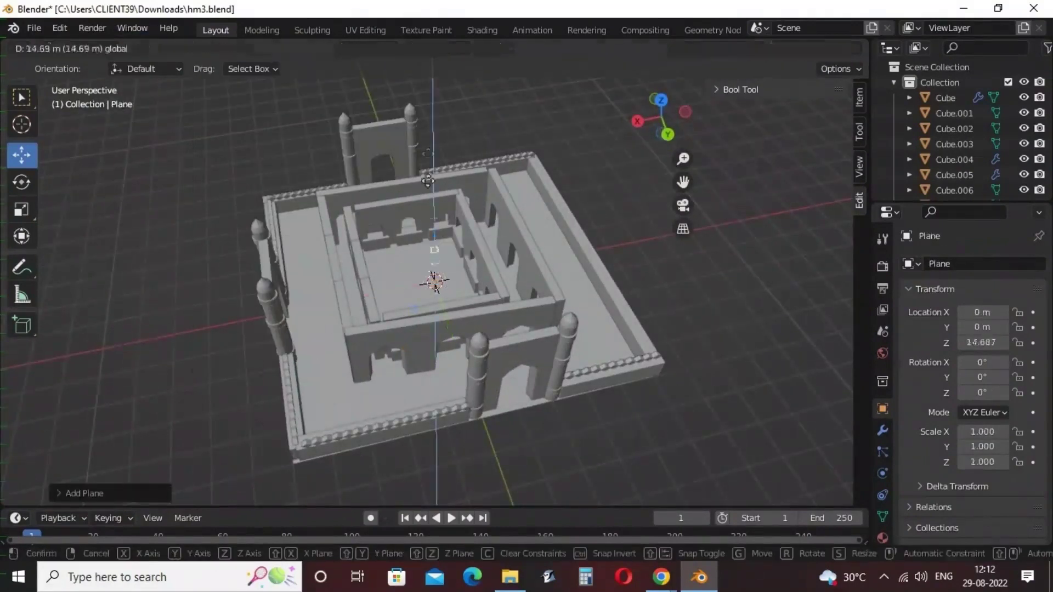
pyautogui.click(443, 193)
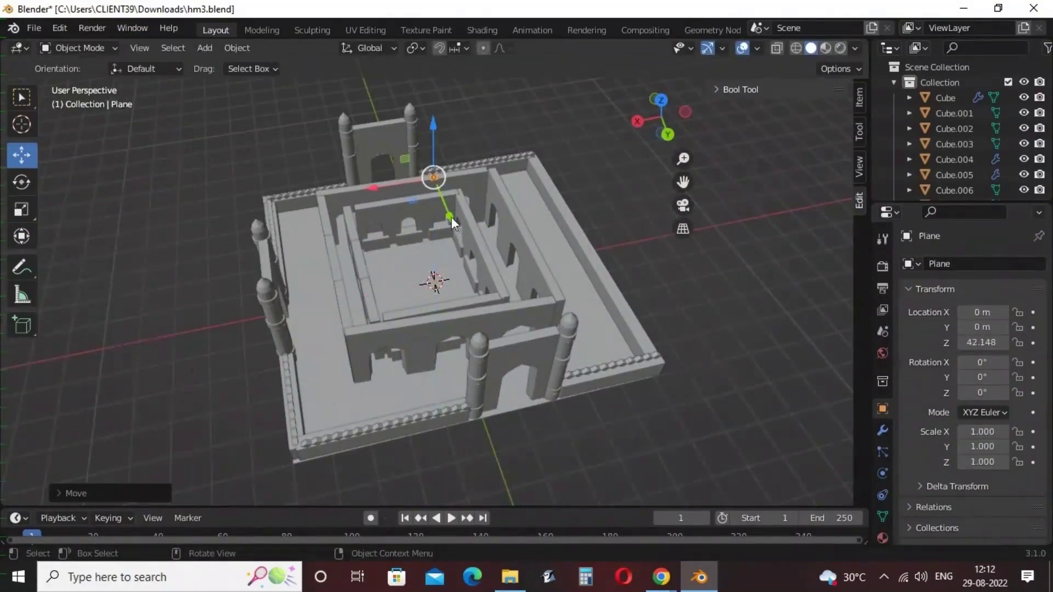
pyautogui.moveTo(452, 216); pyautogui.dragTo(485, 298)
pyautogui.moveTo(400, 264); pyautogui.dragTo(349, 260)
pyautogui.moveTo(430, 219); pyautogui.dragTo(429, 212)
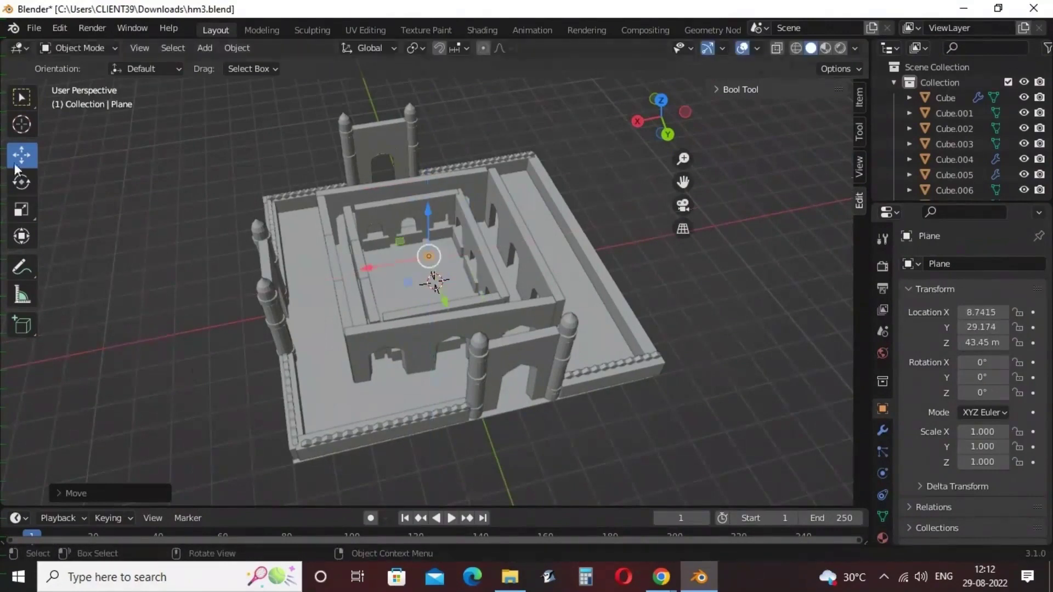
# Scale the plane along X and Y to about 20.711 by 24.632 to form a roof
pyautogui.click(21, 211)
pyautogui.moveTo(364, 267); pyautogui.dragTo(652, 323)
pyautogui.moveTo(445, 301); pyautogui.dragTo(548, 162)
pyautogui.moveTo(363, 268); pyautogui.dragTo(295, 259)
pyautogui.moveTo(445, 302); pyautogui.dragTo(462, 349)
pyautogui.moveTo(364, 268); pyautogui.dragTo(358, 263)
pyautogui.moveTo(373, 264); pyautogui.dragTo(379, 265)
# Lower the roof plane onto the central building, to about X 4.08 m, Y 5.84 m, Z 23.21 m
pyautogui.click(21, 155)
pyautogui.moveTo(195, 231); pyautogui.dragTo(182, 199, button='middle')
pyautogui.moveTo(415, 137); pyautogui.dragTo(415, 170)
pyautogui.moveTo(354, 234); pyautogui.dragTo(372, 233)
pyautogui.moveTo(433, 255); pyautogui.dragTo(430, 233)
pyautogui.moveTo(439, 233); pyautogui.dragTo(570, 230, button='middle')
pyautogui.moveTo(493, 137); pyautogui.dragTo(494, 159)
pyautogui.moveTo(543, 218); pyautogui.dragTo(505, 219)
pyautogui.moveTo(456, 214); pyautogui.dragTo(334, 212, button='middle')
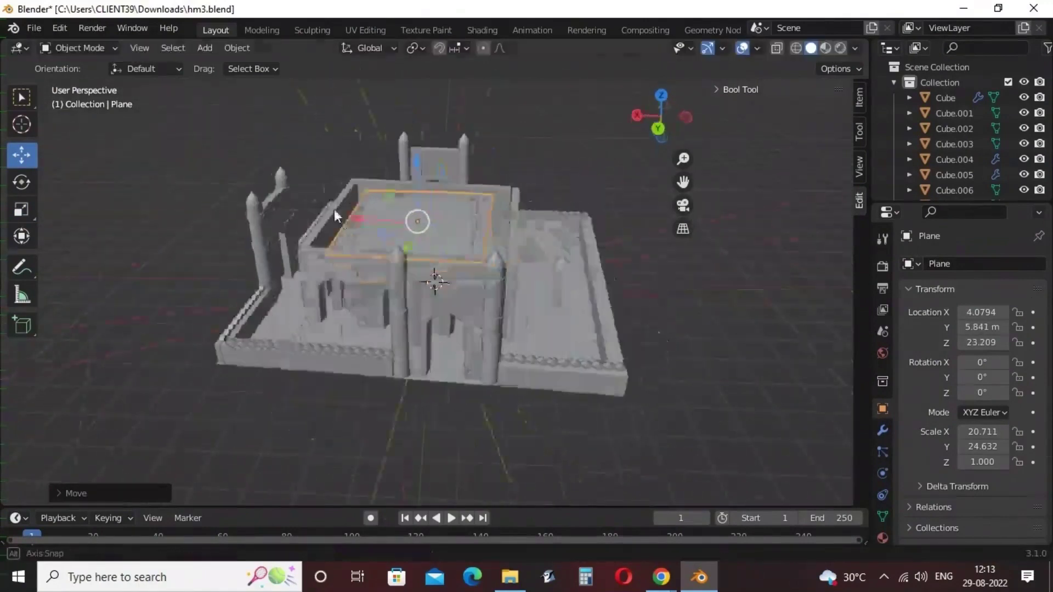
# Enlarge the roof plane to a scale of about 25.226 along X and 25.756 along Y
pyautogui.click(21, 210)
pyautogui.moveTo(359, 224); pyautogui.dragTo(341, 225)
pyautogui.moveTo(416, 256); pyautogui.dragTo(414, 261)
# Move the roof plane to about X 4.261 m, Y 8.042 m and Z 24.204 m over the building walls
pyautogui.click(22, 155)
pyautogui.moveTo(420, 170); pyautogui.dragTo(420, 165)
pyautogui.moveTo(351, 219); pyautogui.dragTo(471, 236, button='middle')
pyautogui.moveTo(451, 285); pyautogui.dragTo(449, 287)
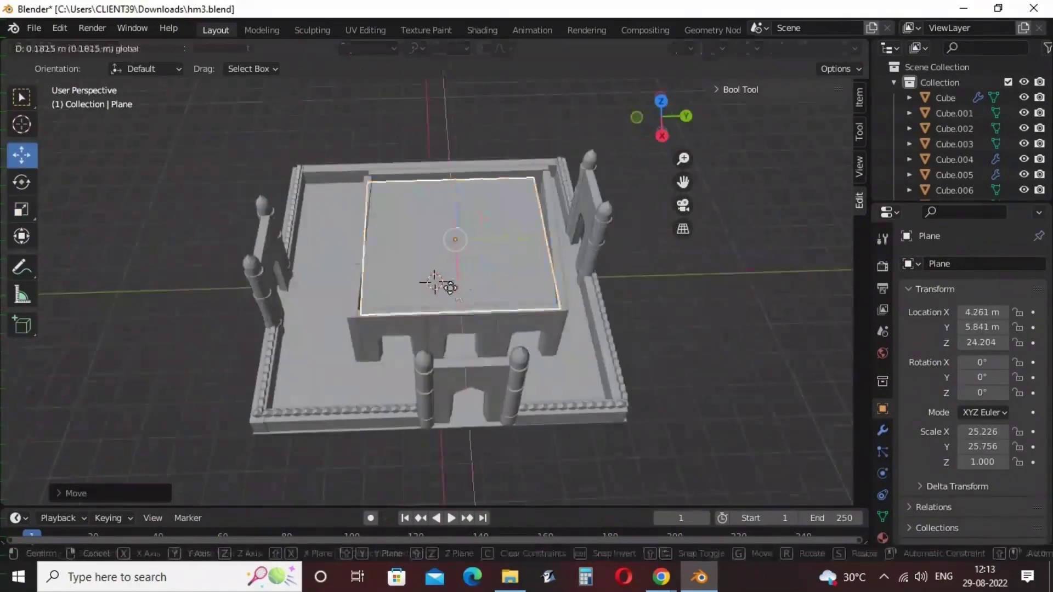
pyautogui.moveTo(524, 236); pyautogui.dragTo(533, 236)
# Scale the roof plane to about 26.668 by 27.948 and rotate it to about -0.729° about Z
pyautogui.click(21, 209)
pyautogui.moveTo(465, 281); pyautogui.dragTo(466, 285)
pyautogui.moveTo(527, 240); pyautogui.dragTo(533, 239)
pyautogui.click(21, 182)
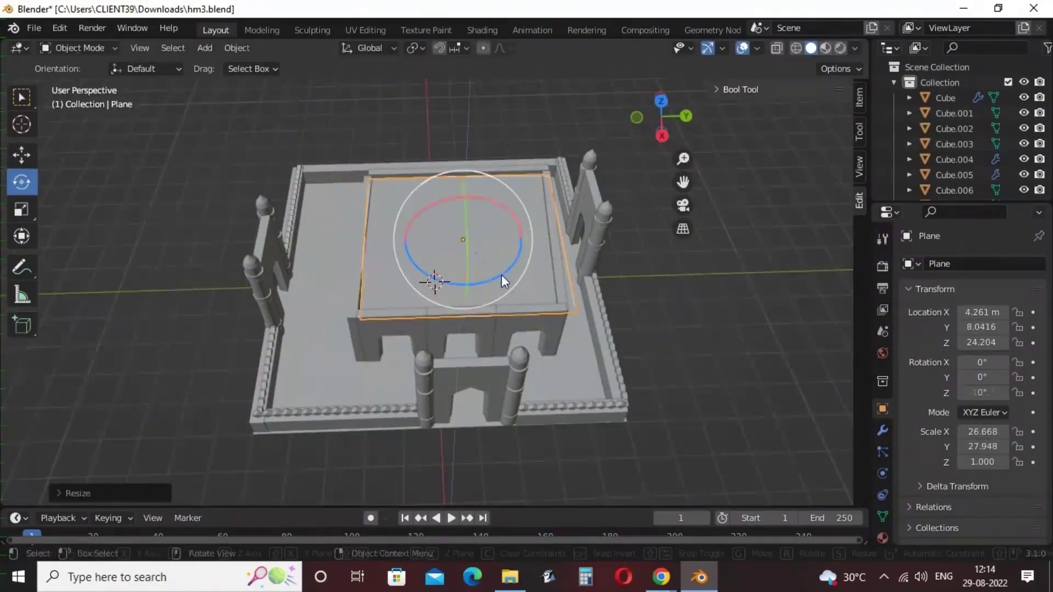
pyautogui.moveTo(501, 276); pyautogui.dragTo(499, 277)
# Raise the roof plane to about Z 24.683 m and shift it along Y to about 6.25 m to cover the walls
pyautogui.click(21, 155)
pyautogui.moveTo(465, 195); pyautogui.dragTo(465, 190)
pyautogui.moveTo(516, 220); pyautogui.dragTo(399, 193, button='middle')
pyautogui.moveTo(418, 160); pyautogui.dragTo(418, 162)
pyautogui.moveTo(542, 159); pyautogui.dragTo(550, 158, button='middle')
pyautogui.moveTo(424, 159); pyautogui.dragTo(424, 160)
pyautogui.moveTo(549, 159); pyautogui.dragTo(567, 176, button='middle')
pyautogui.moveTo(533, 213); pyautogui.dragTo(514, 210)
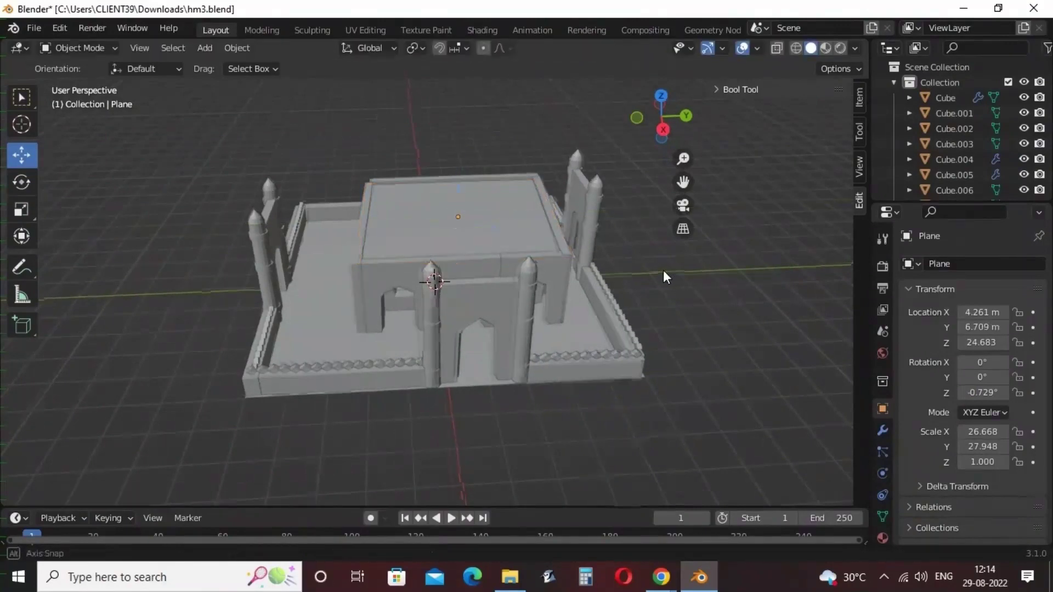
pyautogui.moveTo(663, 270)
pyautogui.mouseDown(button='middle')
pyautogui.moveTo(635, 275)
pyautogui.moveTo(648, 278)
pyautogui.mouseUp(button='middle')
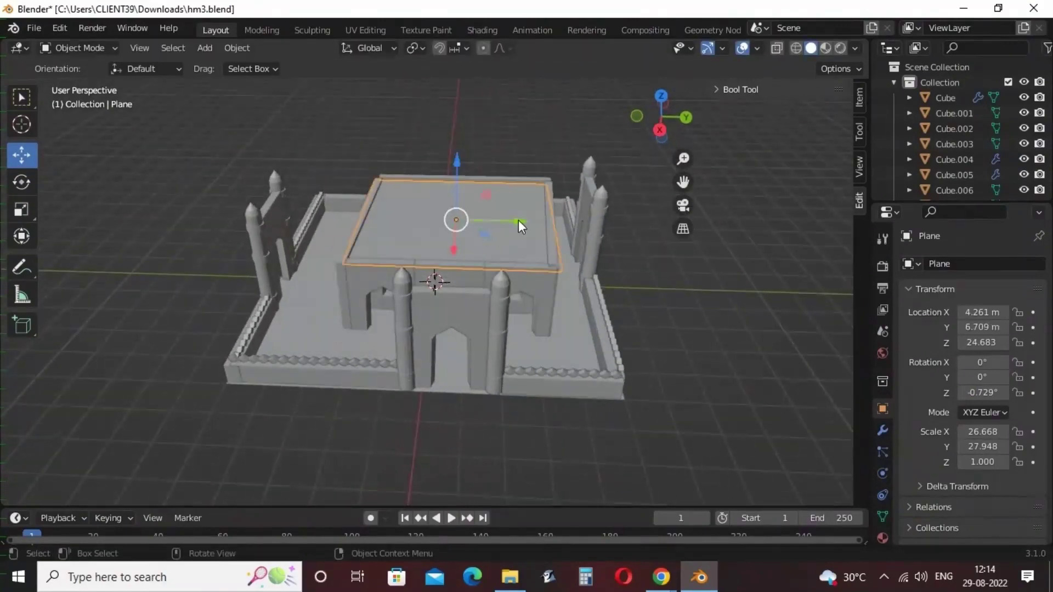
pyautogui.moveTo(518, 219); pyautogui.dragTo(520, 223)
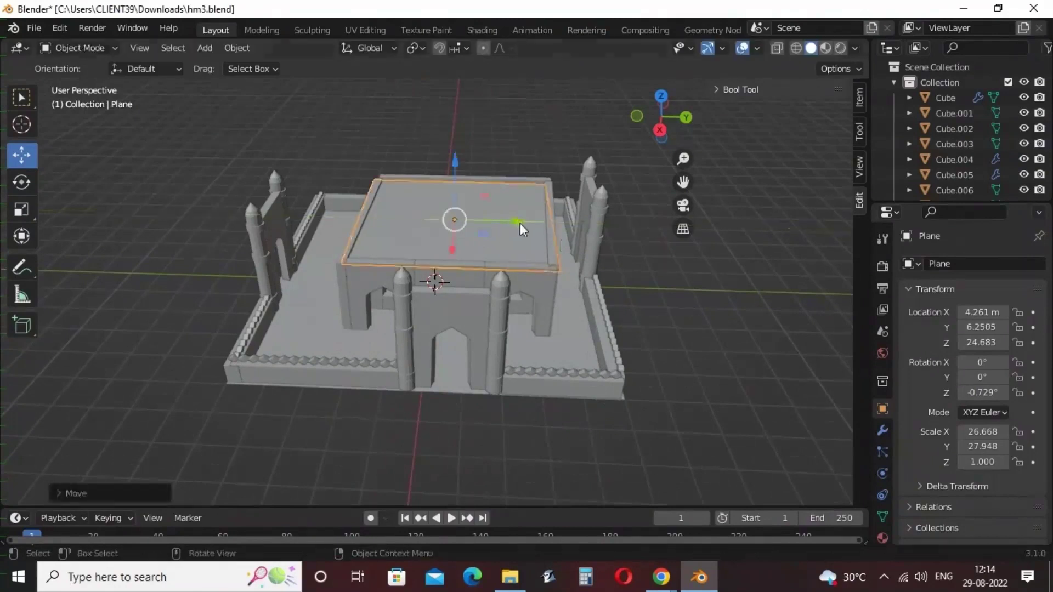
# Move the building's arched side wall outward along Y to about 33.405 m, to the roof's edge
pyautogui.moveTo(640, 265); pyautogui.dragTo(618, 259, button='middle')
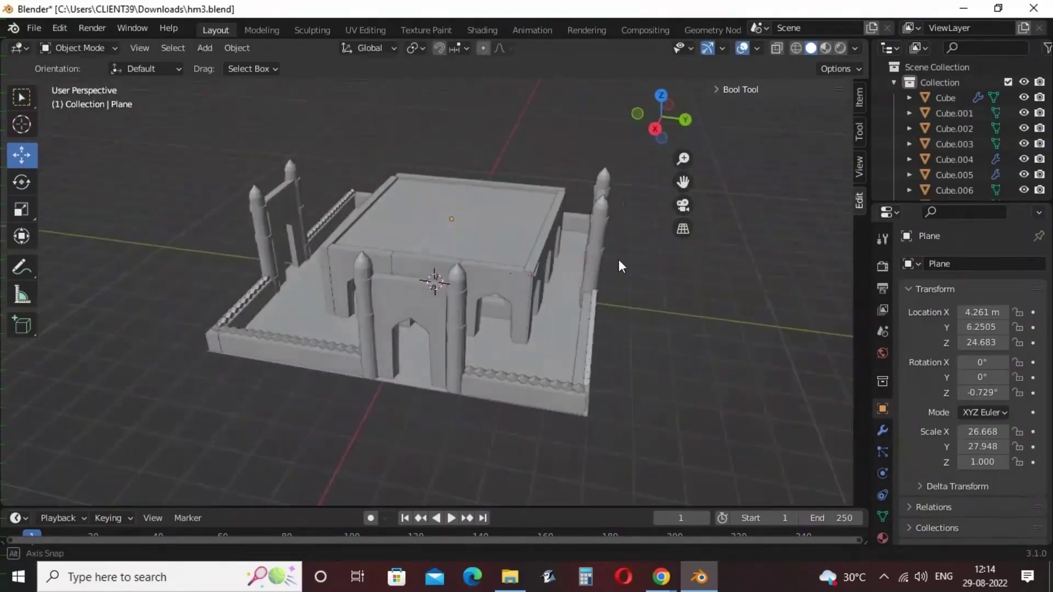
pyautogui.click(538, 256)
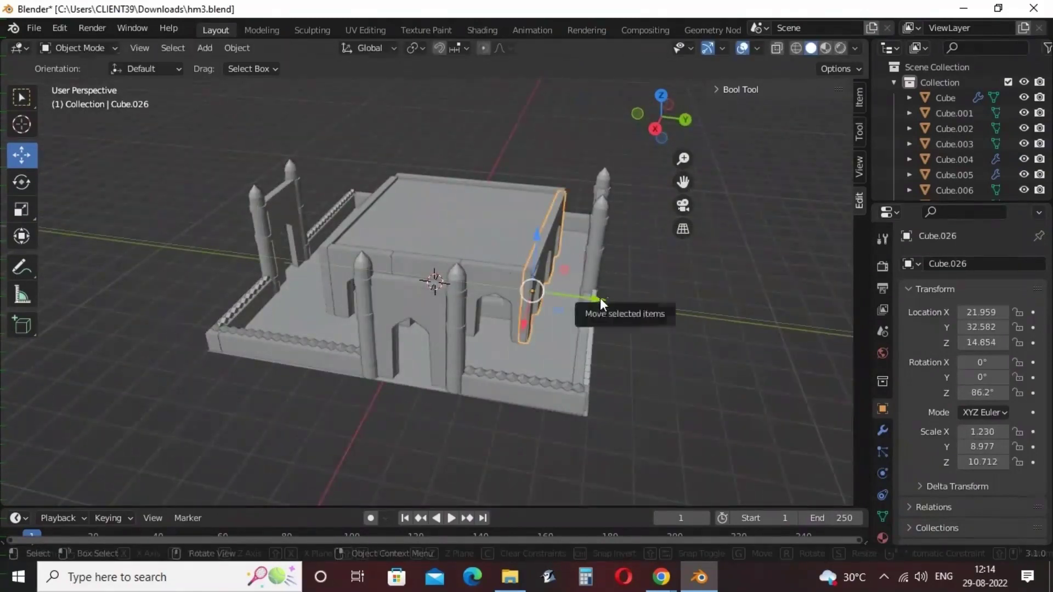
pyautogui.moveTo(600, 298); pyautogui.dragTo(653, 299)
pyautogui.moveTo(653, 298); pyautogui.dragTo(473, 324, button='middle')
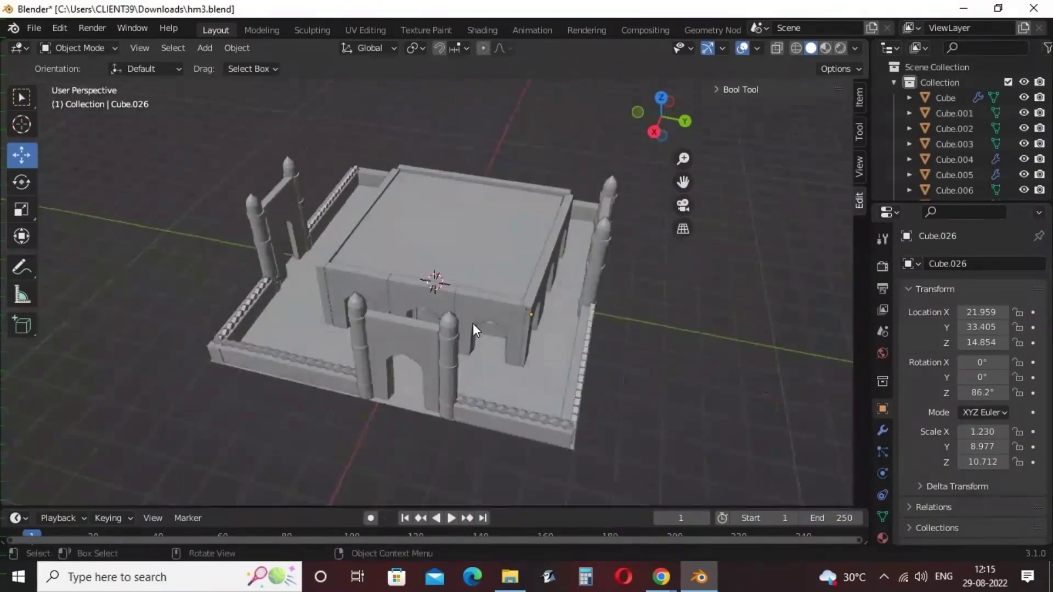
# Try to duplicate both front gateway towers along X toward the central building
pyautogui.click(452, 367)
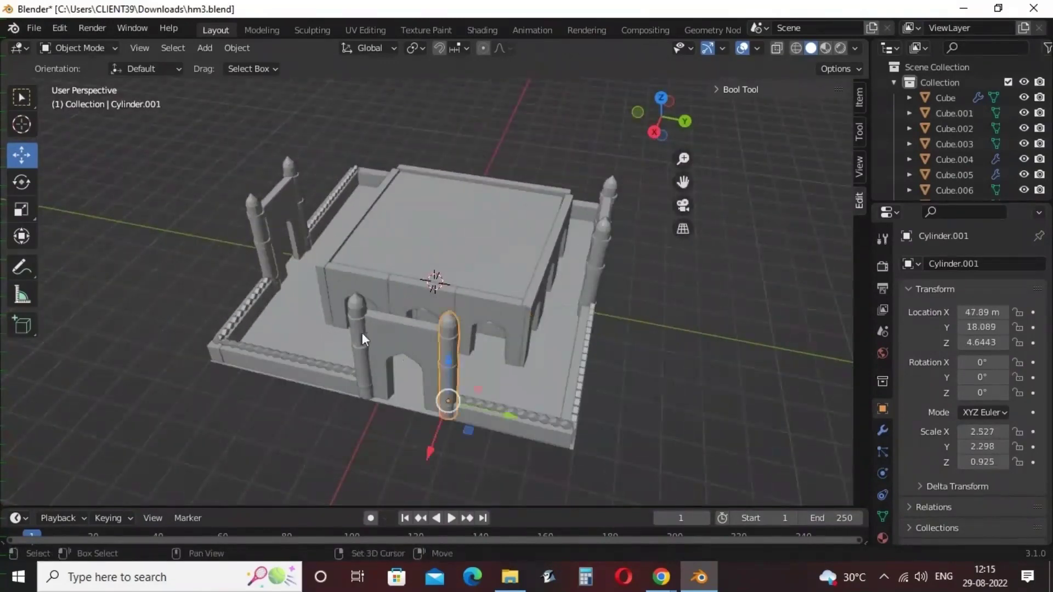
pyautogui.keyDown('shift'); pyautogui.click(361, 334); pyautogui.keyUp('shift')
pyautogui.hotkey('shift', 'd')
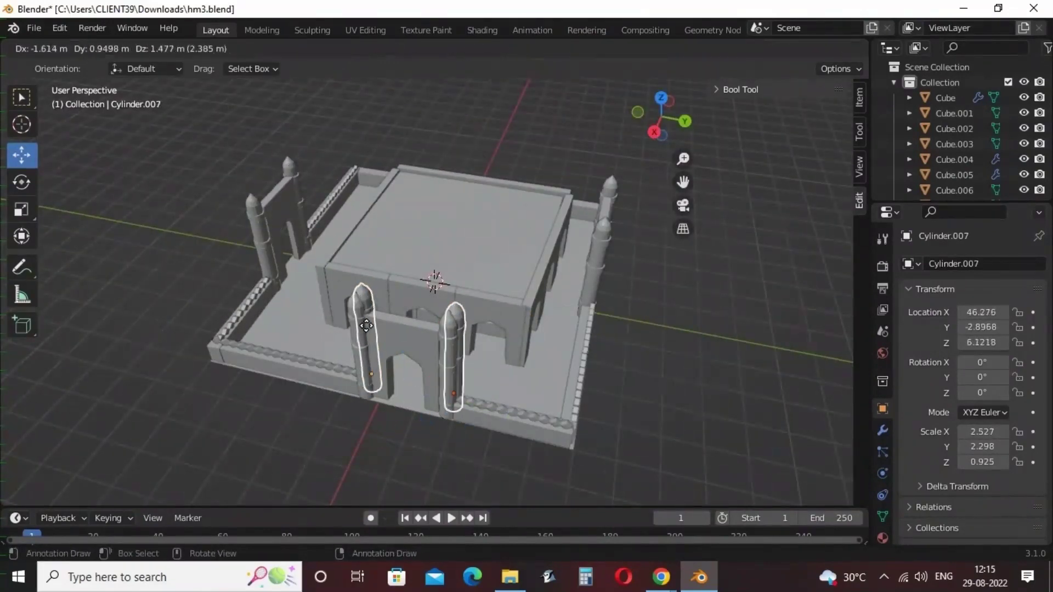
pyautogui.press('x')
pyautogui.click(384, 291)
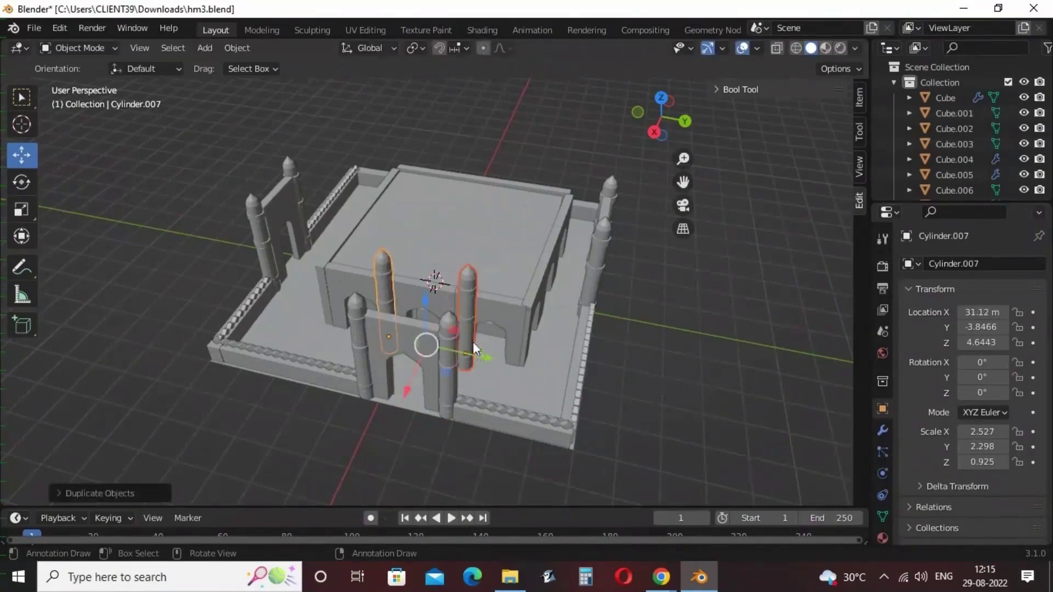
pyautogui.hotkey('ctrl', 'z')
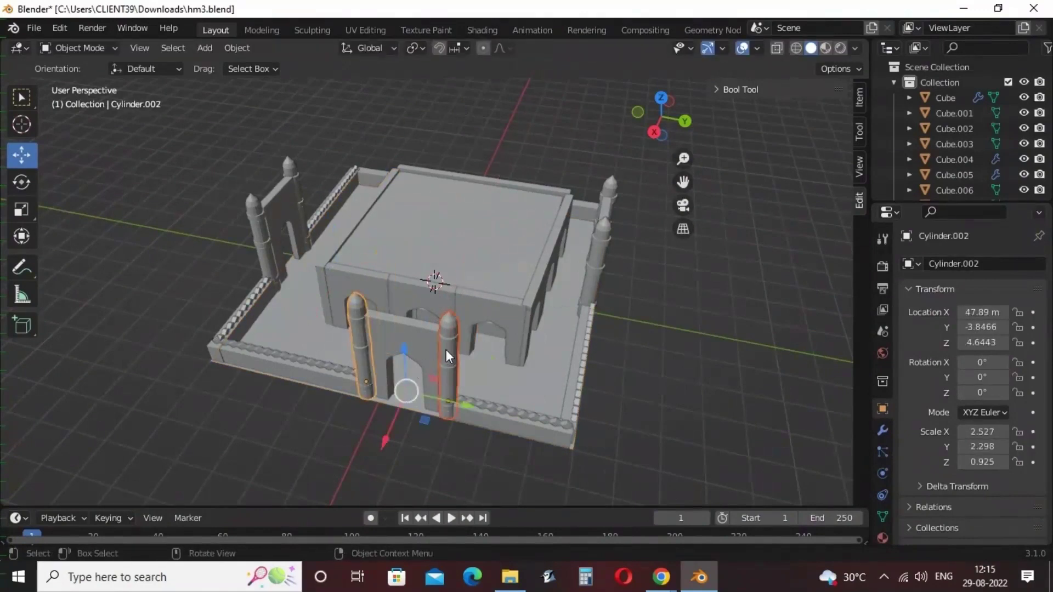
# Duplicate one front gateway tower and place the copy before the building at about X 31.935 m, Y 15.266 m
pyautogui.click(446, 350)
pyautogui.hotkey('shift', 'd')
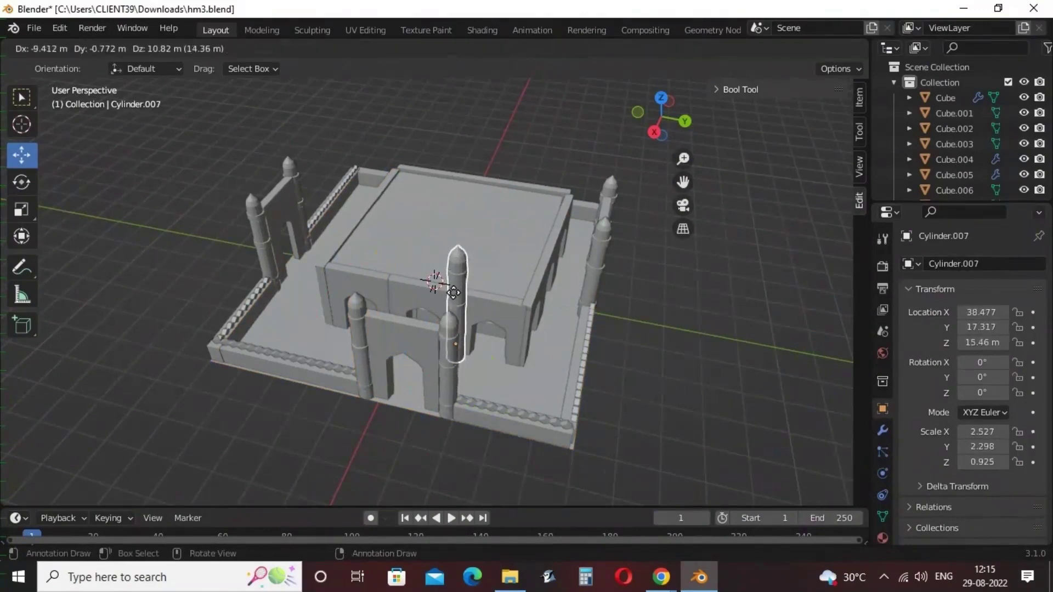
pyautogui.press('z')
pyautogui.click(528, 351)
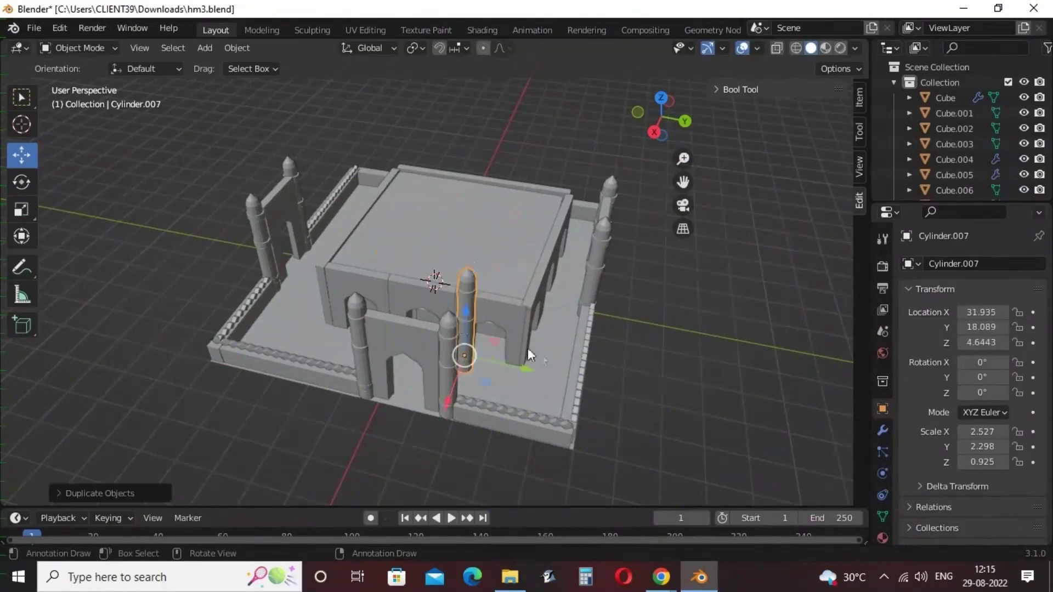
pyautogui.moveTo(522, 367); pyautogui.dragTo(510, 364)
# Shorten the copied tower to a Z scale of about 0.743 to suit the building's height
pyautogui.moveTo(510, 363); pyautogui.dragTo(654, 377, button='middle')
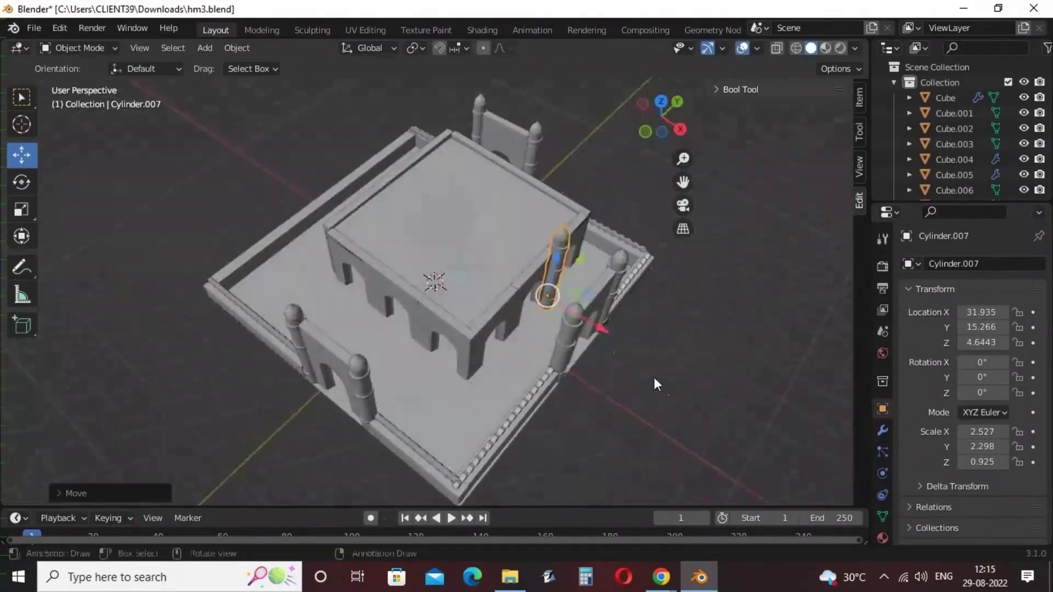
pyautogui.click(19, 217)
pyautogui.moveTo(558, 259); pyautogui.dragTo(558, 272)
pyautogui.moveTo(598, 290); pyautogui.dragTo(470, 214, button='middle')
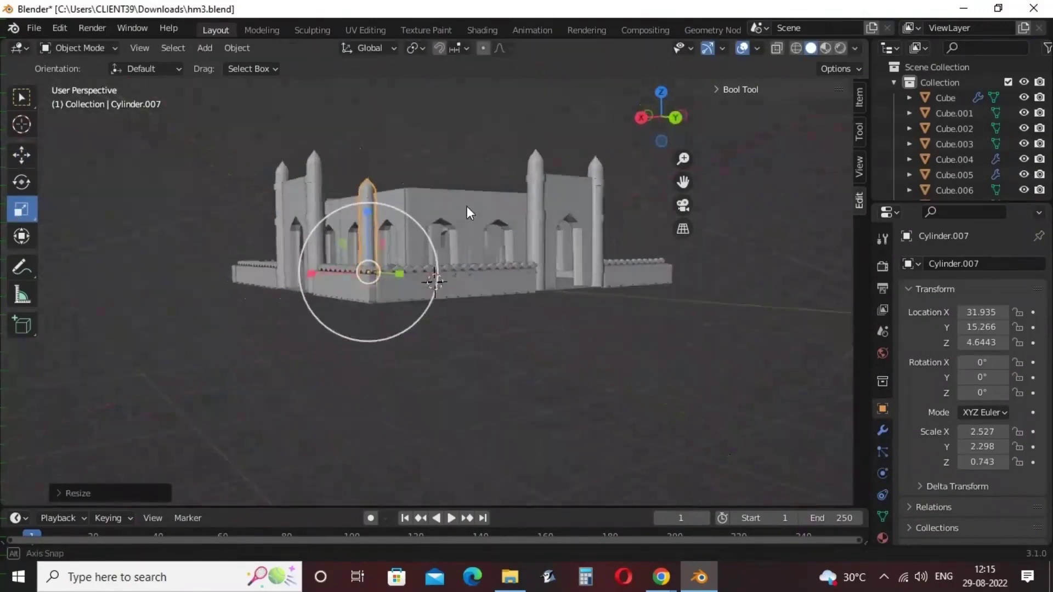
pyautogui.moveTo(484, 366); pyautogui.dragTo(488, 417, button='middle')
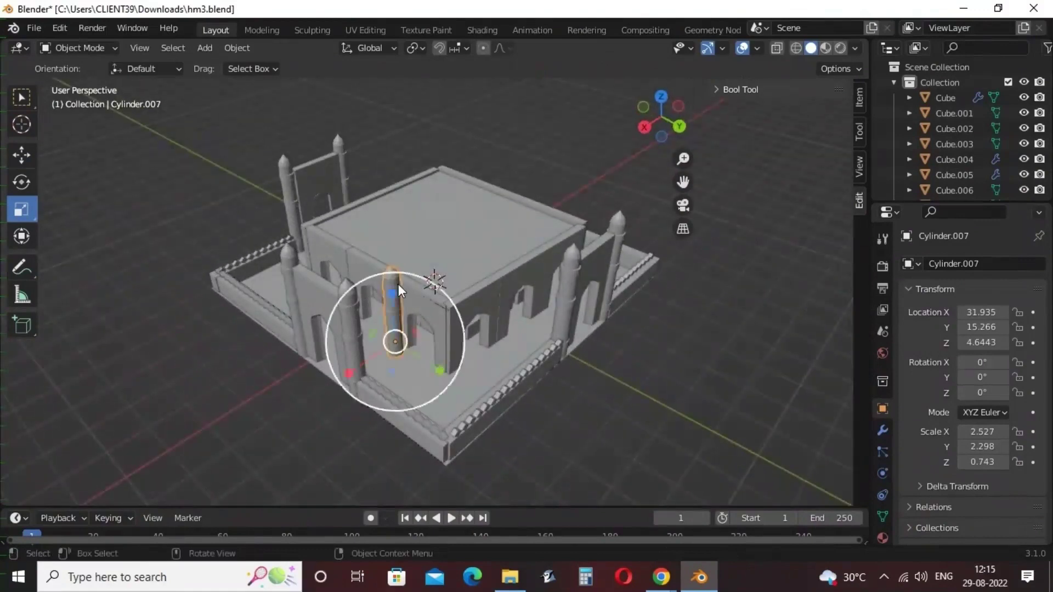
# Duplicate the shortened tower along Y to about -4.708 m, on the other side of the central arch
pyautogui.hotkey('shift', 'd')
pyautogui.press('y')
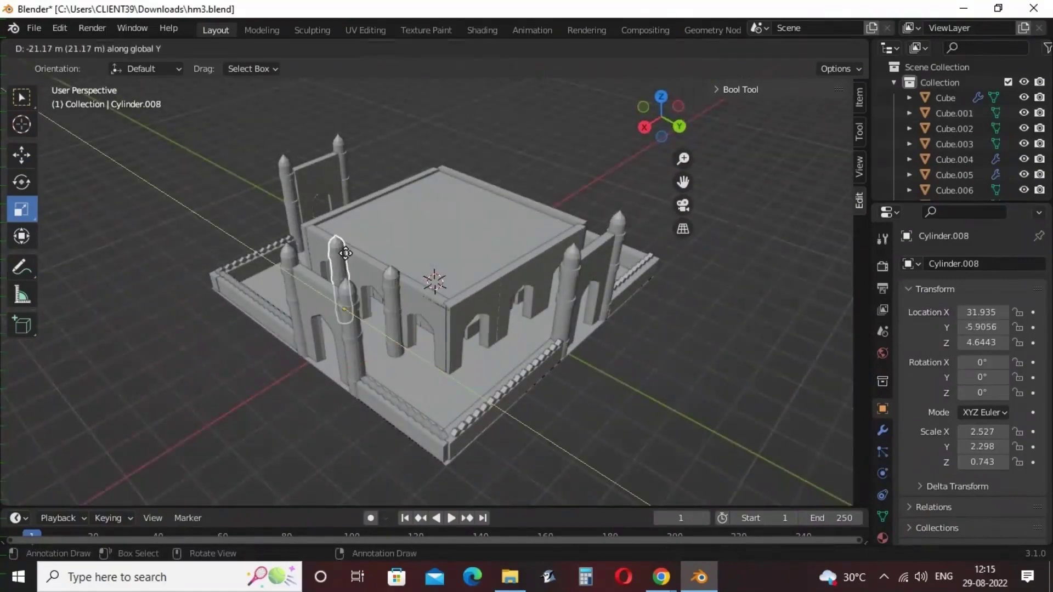
pyautogui.click(350, 254)
# Duplicate the shortened tower at about Y 15.266 m along X to about -39.442 m, behind the building
pyautogui.click(388, 278)
pyautogui.click(337, 266)
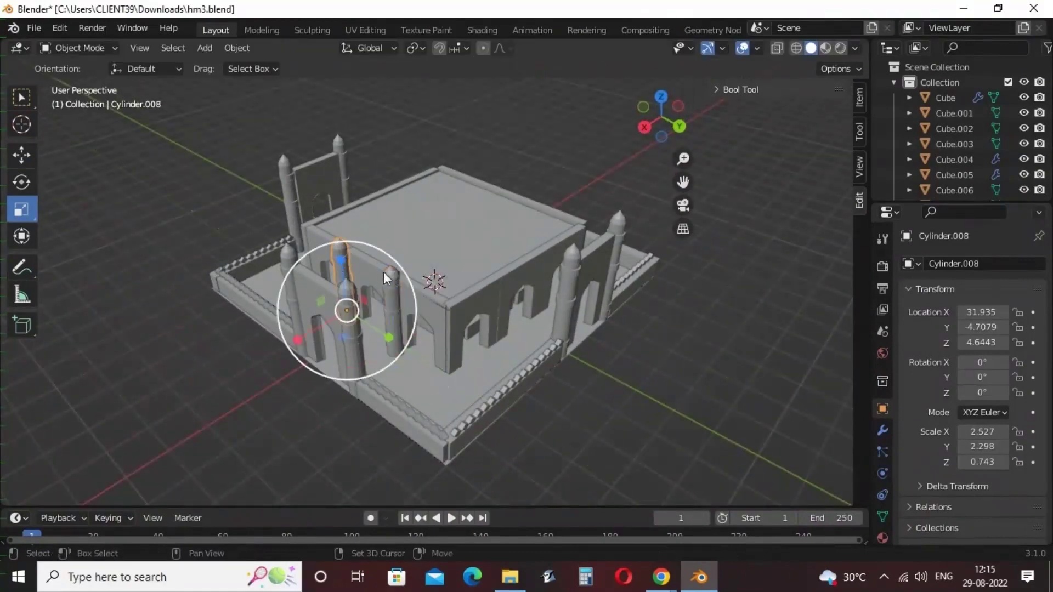
pyautogui.click(387, 275)
pyautogui.hotkey('shift', 'd')
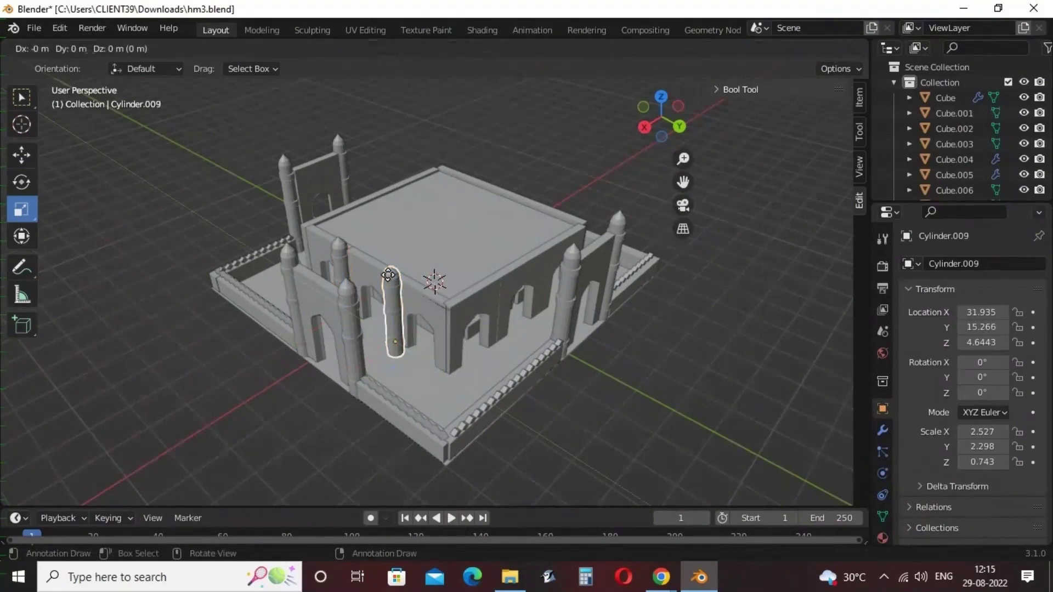
pyautogui.press('z')
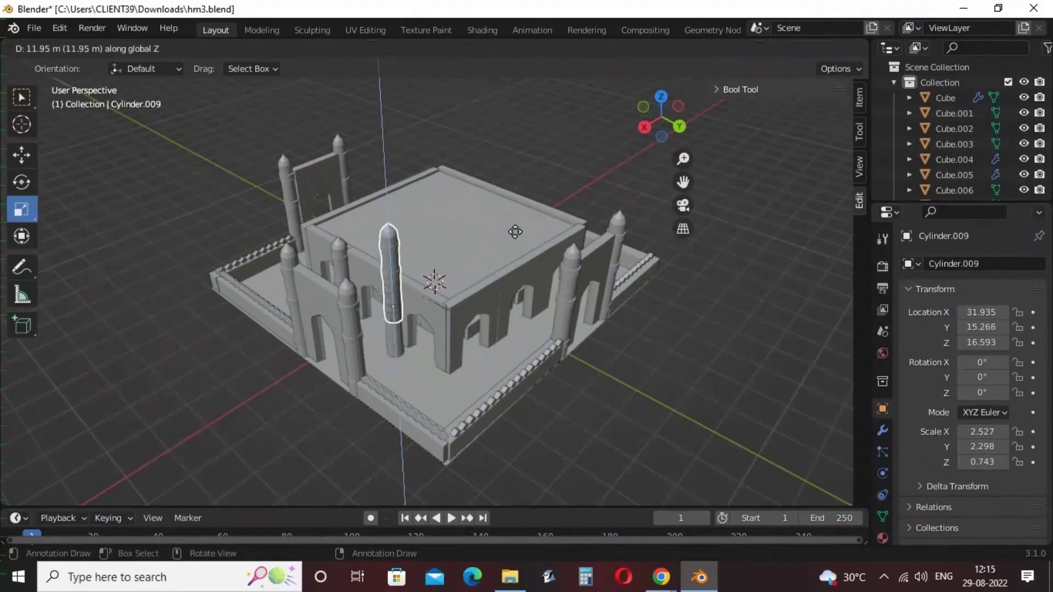
pyautogui.press('x')
pyautogui.click(571, 215)
# Move the copied tower to the building's rear corner at about X -23.544 m, Y 32.932 m
pyautogui.click(21, 153)
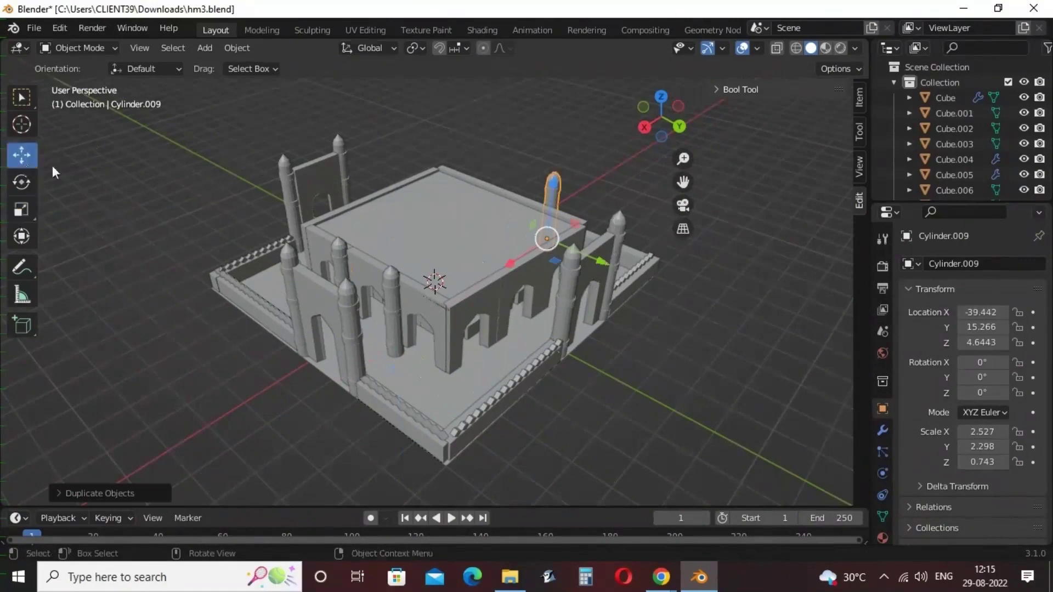
pyautogui.moveTo(603, 259); pyautogui.dragTo(631, 277)
pyautogui.moveTo(631, 277); pyautogui.dragTo(547, 347, button='middle')
pyautogui.moveTo(514, 350); pyautogui.dragTo(462, 350)
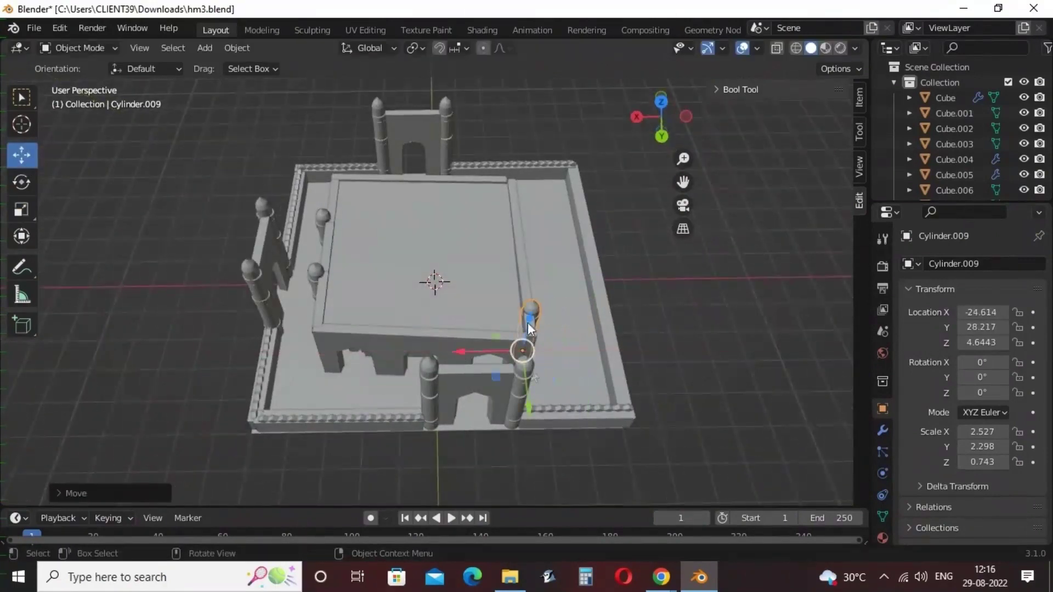
pyautogui.moveTo(532, 405); pyautogui.dragTo(530, 417)
pyautogui.click(533, 419)
pyautogui.moveTo(533, 420); pyautogui.dragTo(406, 318, button='middle')
pyautogui.moveTo(419, 315); pyautogui.dragTo(415, 313)
# Fine-tune the rear corner tower's position beside the building, to about X -23.78 m
pyautogui.click(661, 373)
pyautogui.moveTo(661, 374); pyautogui.dragTo(571, 346, button='middle')
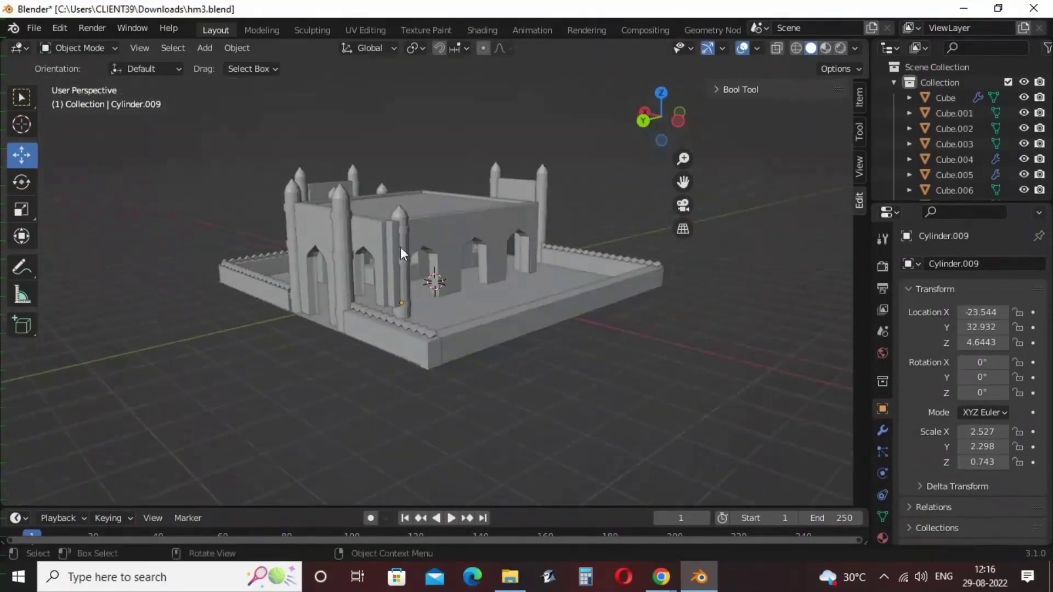
pyautogui.click(441, 274)
pyautogui.click(561, 323)
pyautogui.click(405, 296)
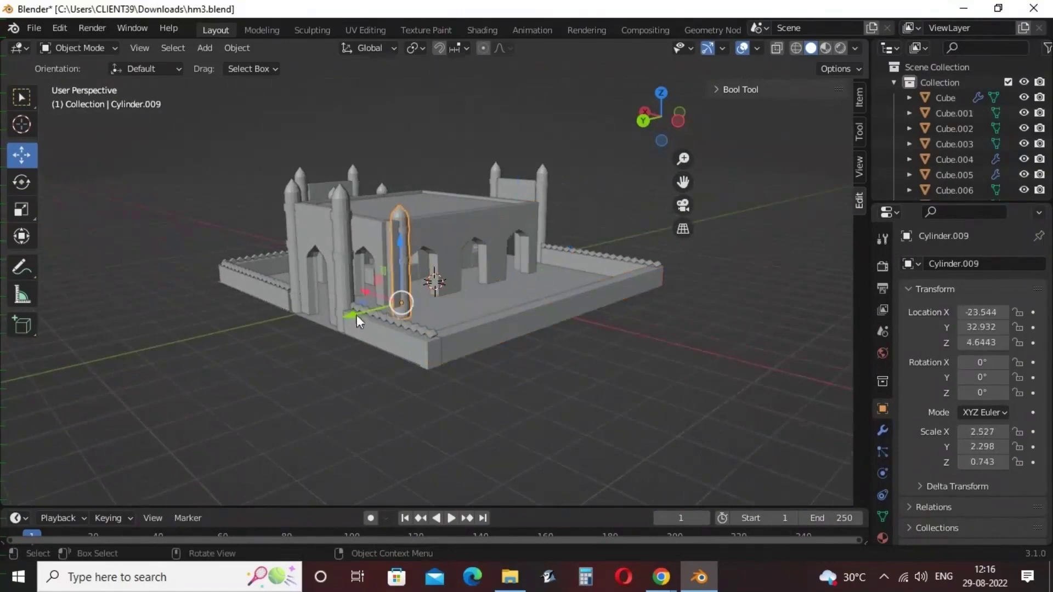
pyautogui.moveTo(366, 293)
pyautogui.mouseDown()
pyautogui.moveTo(375, 295)
pyautogui.moveTo(349, 321)
pyautogui.moveTo(378, 332)
pyautogui.moveTo(362, 287)
pyautogui.mouseUp()
# Duplicate the rear corner tower along Y to the building's other rear corner
pyautogui.click(473, 361)
pyautogui.moveTo(473, 361); pyautogui.dragTo(406, 373, button='middle')
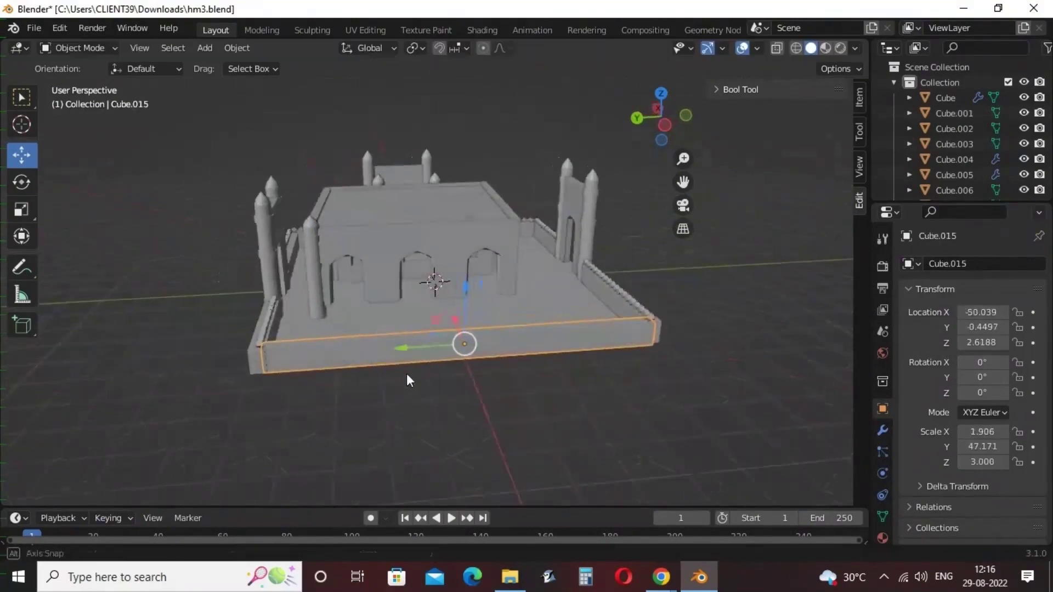
pyautogui.click(309, 247)
pyautogui.hotkey('shift', 'd')
pyautogui.press('y')
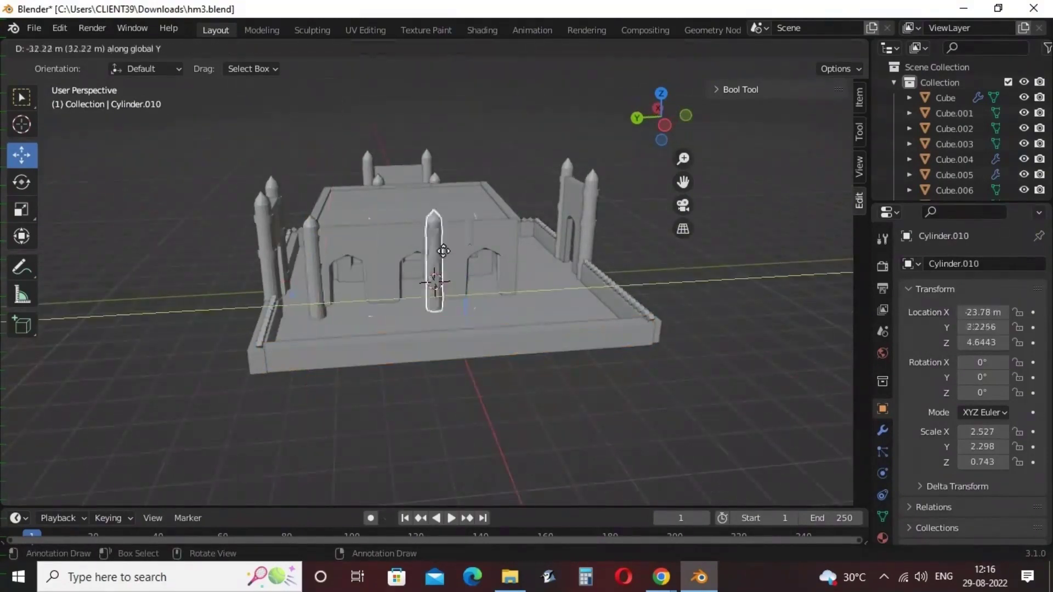
pyautogui.click(511, 249)
# Try to duplicate the front wall's ornament row along X onto the rear wall
pyautogui.moveTo(570, 384); pyautogui.dragTo(193, 382, button='middle')
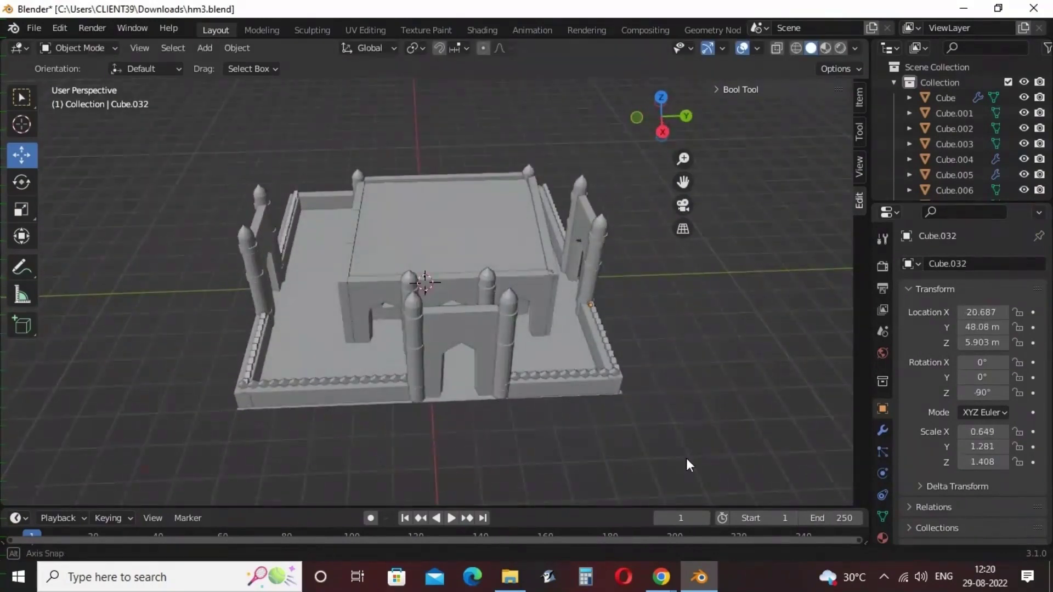
pyautogui.moveTo(686, 458); pyautogui.dragTo(680, 433, button='middle')
pyautogui.click(337, 357)
pyautogui.hotkey('shift', 'd')
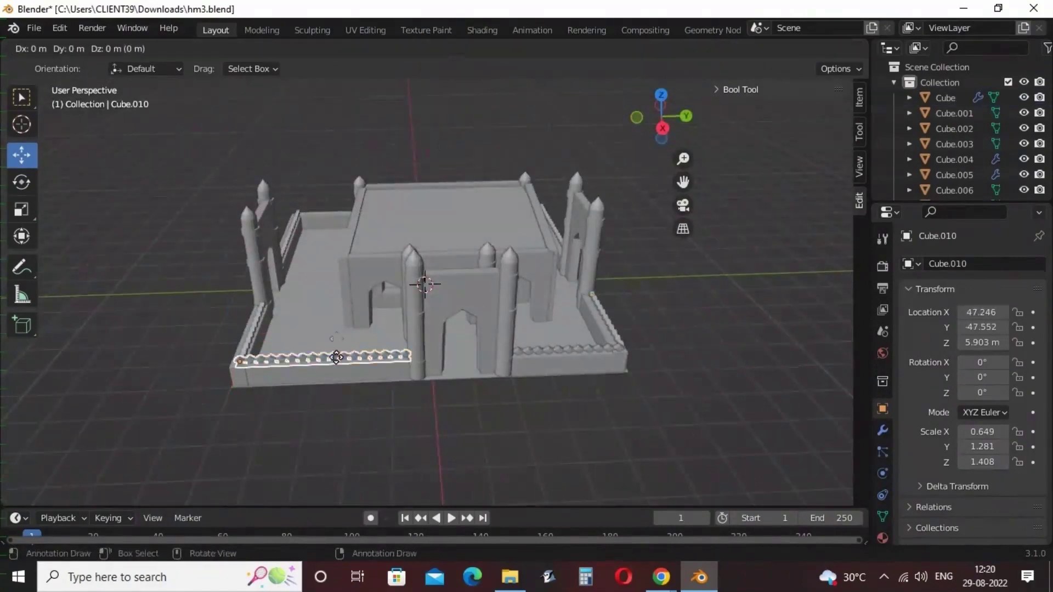
pyautogui.press('x')
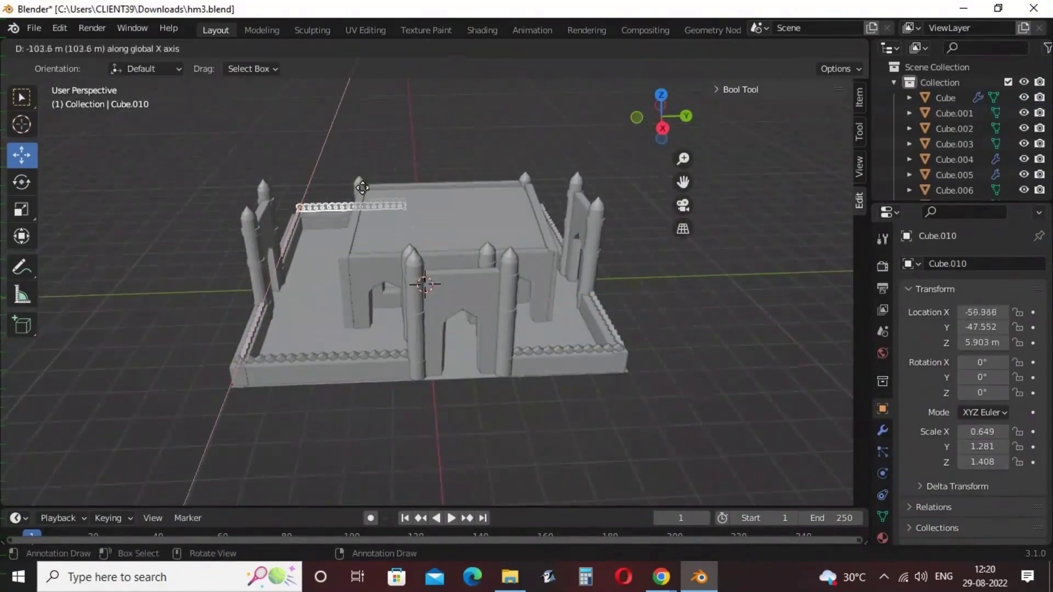
pyautogui.click(362, 186)
pyautogui.moveTo(362, 187); pyautogui.dragTo(369, 239, button='middle')
pyautogui.hotkey('ctrl', 'z')
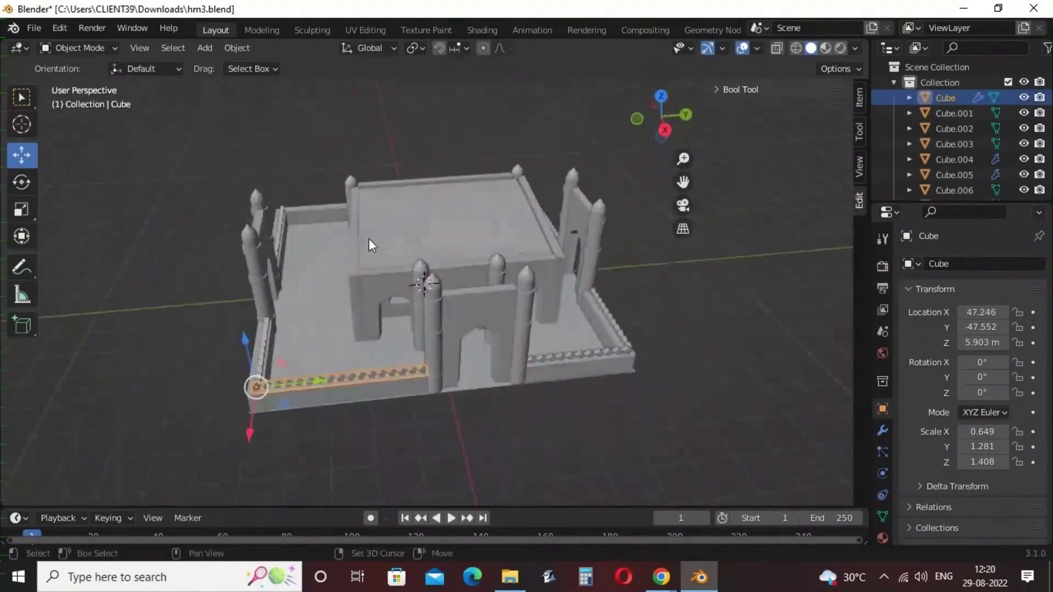
# Duplicate the front wall's ornament row along X and place the copy on the rear wall at about X -49.276 m
pyautogui.hotkey('shift', 'd')
pyautogui.press('y')
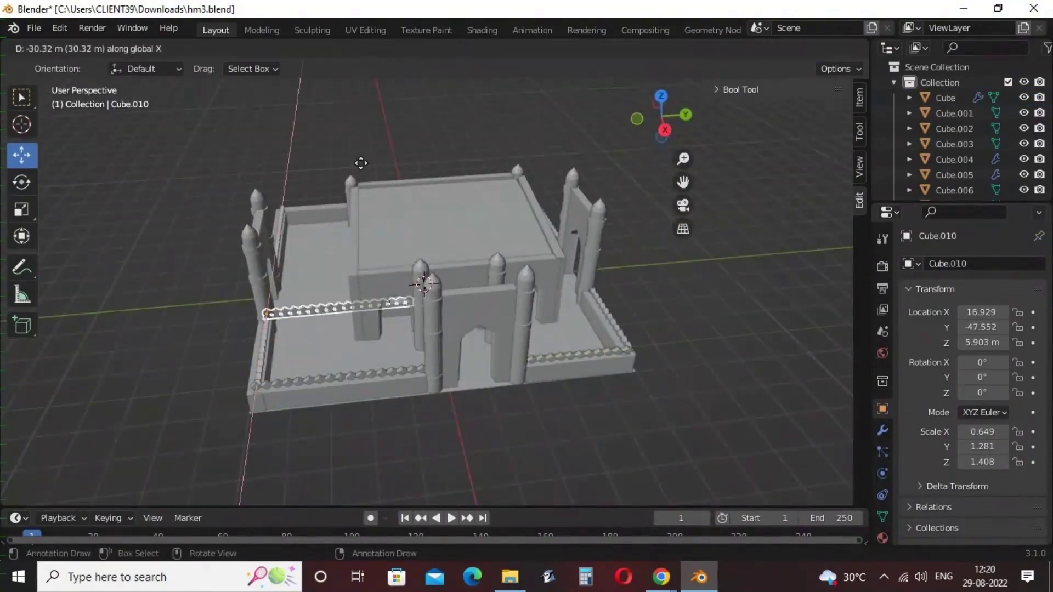
pyautogui.click(360, 493)
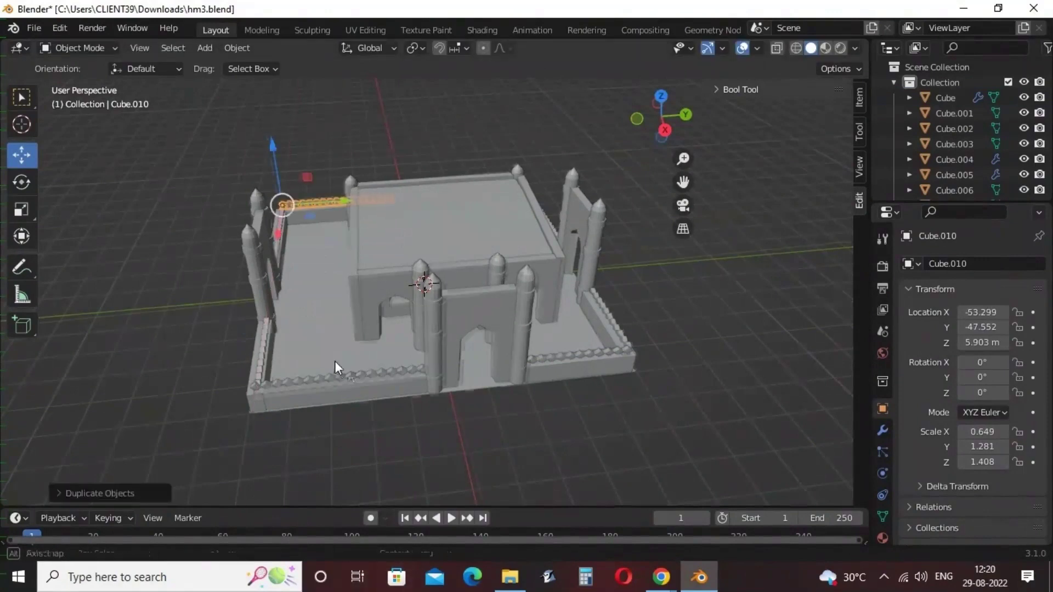
pyautogui.moveTo(334, 361); pyautogui.dragTo(528, 318, button='middle')
pyautogui.press('g')
pyautogui.press('x')
pyautogui.click(648, 329)
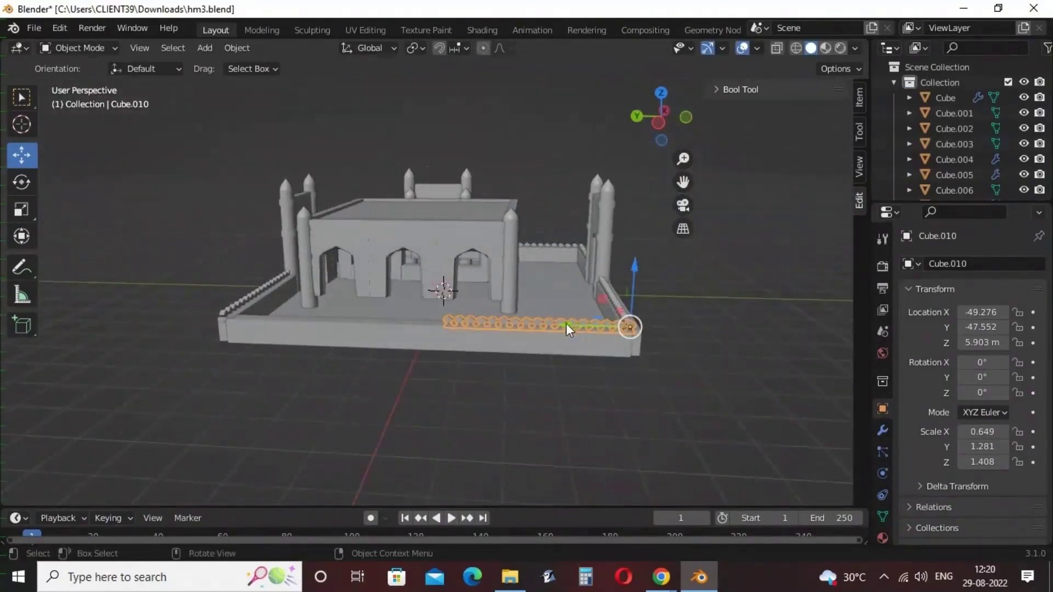
# Shift the rear ornament row along Y and raise its Array count to 37 so that it spans the rear wall
pyautogui.moveTo(566, 329); pyautogui.dragTo(475, 325)
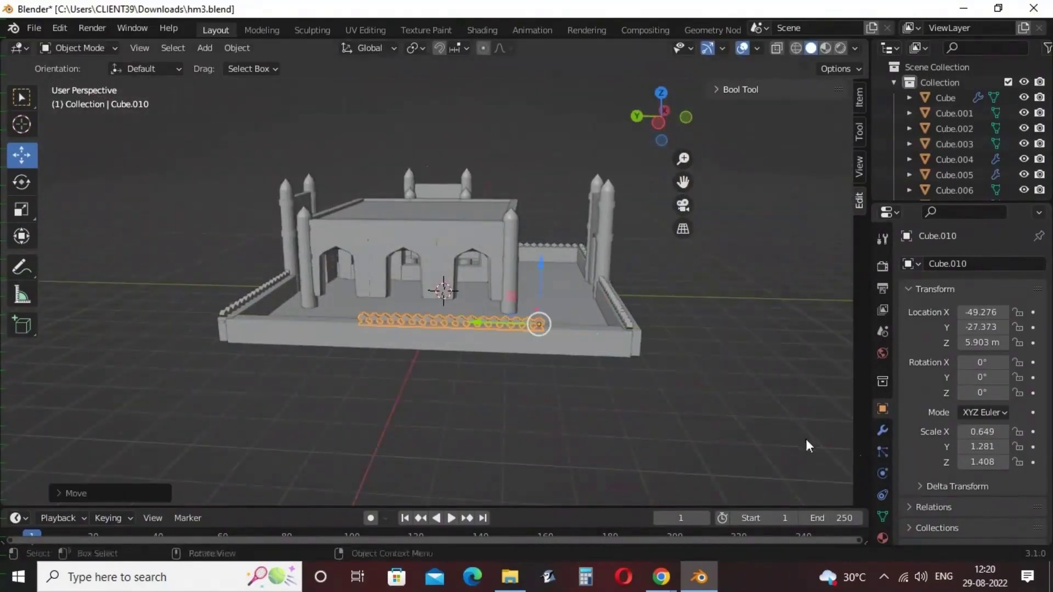
pyautogui.click(883, 431)
pyautogui.click(1018, 332)
pyautogui.click(1018, 331)
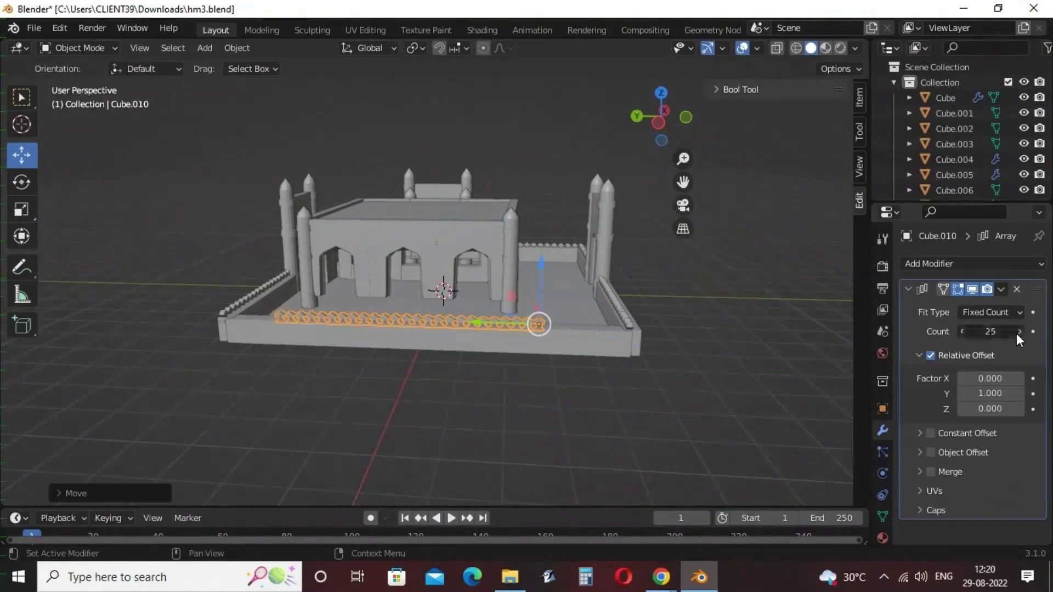
pyautogui.click(1018, 332)
pyautogui.moveTo(476, 322); pyautogui.dragTo(562, 318)
pyautogui.click(1017, 337)
pyautogui.click(1017, 337)
pyautogui.click(1018, 337)
pyautogui.click(1017, 337)
pyautogui.click(1017, 337)
# Select the rear wall together with its ornament row and nudge both slightly to line up with the side walls
pyautogui.click(713, 387)
pyautogui.moveTo(730, 387); pyautogui.dragTo(745, 410, button='middle')
pyautogui.click(433, 374)
pyautogui.keyDown('shift'); pyautogui.click(408, 357); pyautogui.keyUp('shift')
pyautogui.moveTo(544, 331); pyautogui.dragTo(542, 324)
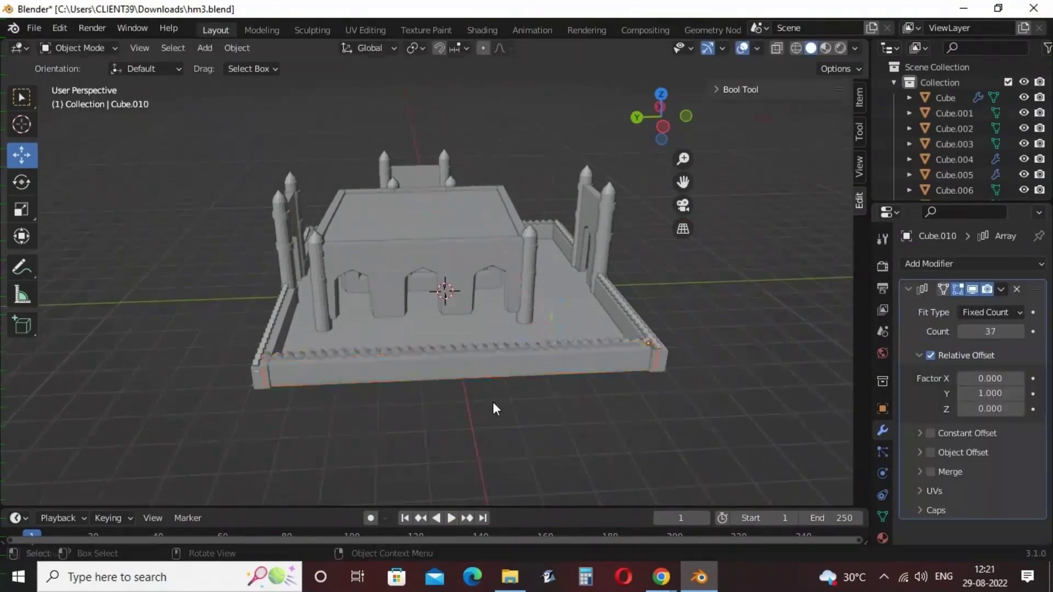
# Give the ground plane a new material with a bright green base color
pyautogui.moveTo(493, 403); pyautogui.dragTo(832, 424, button='middle')
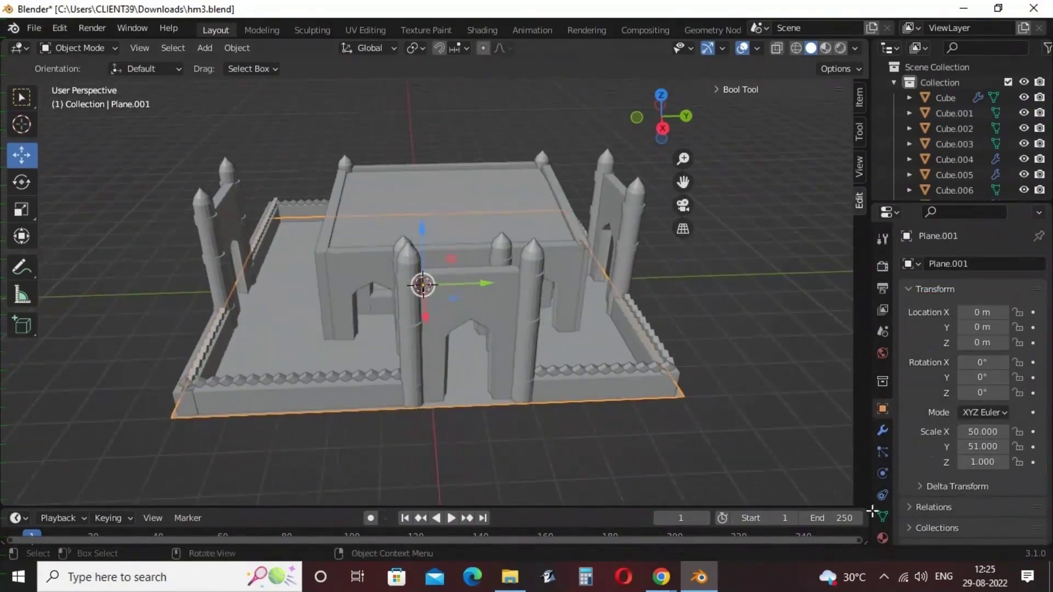
pyautogui.click(883, 538)
pyautogui.click(569, 334)
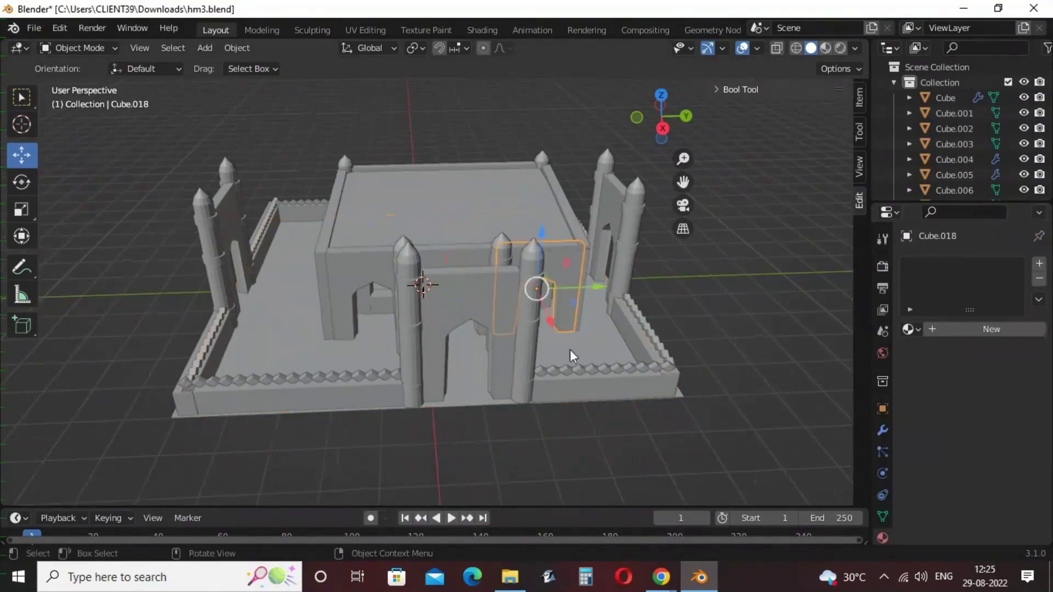
pyautogui.click(606, 340)
pyautogui.click(941, 332)
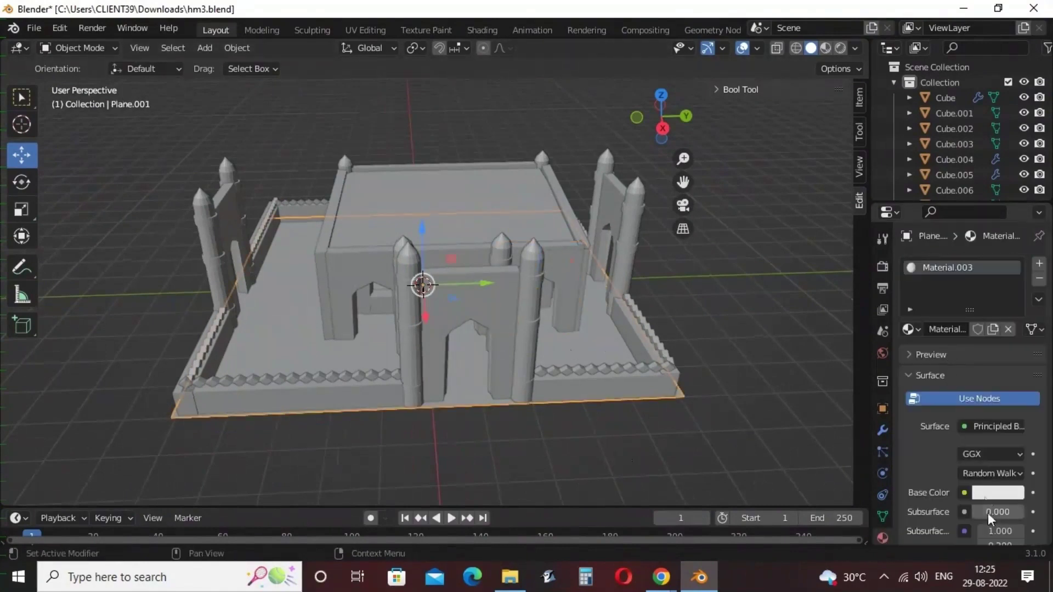
pyautogui.click(987, 492)
pyautogui.moveTo(944, 328); pyautogui.dragTo(894, 311)
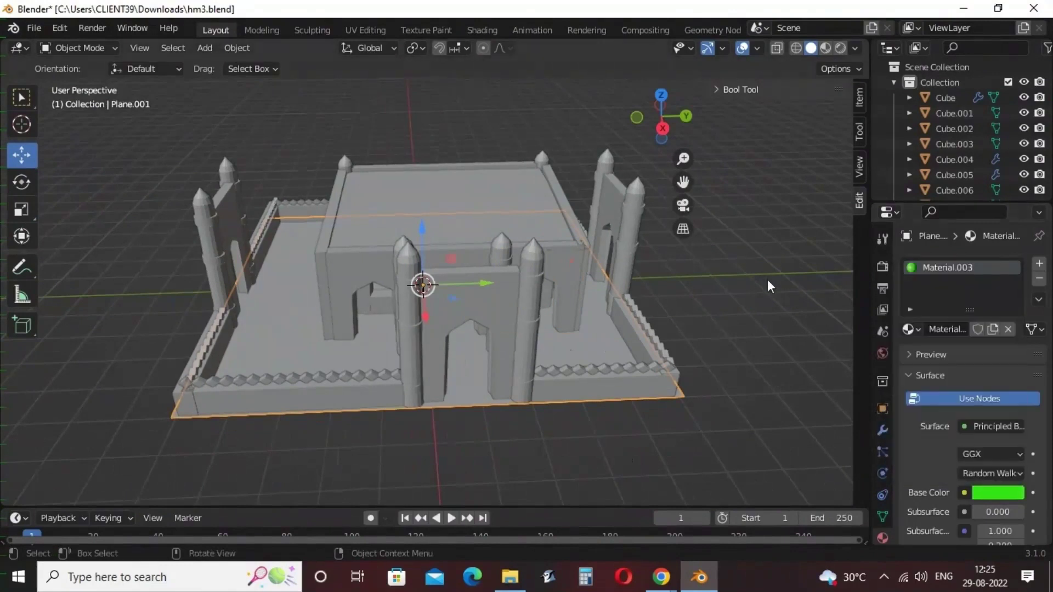
# Show the model in Material Preview shading to check the green ground
pyautogui.moveTo(794, 351); pyautogui.dragTo(815, 97, button='middle')
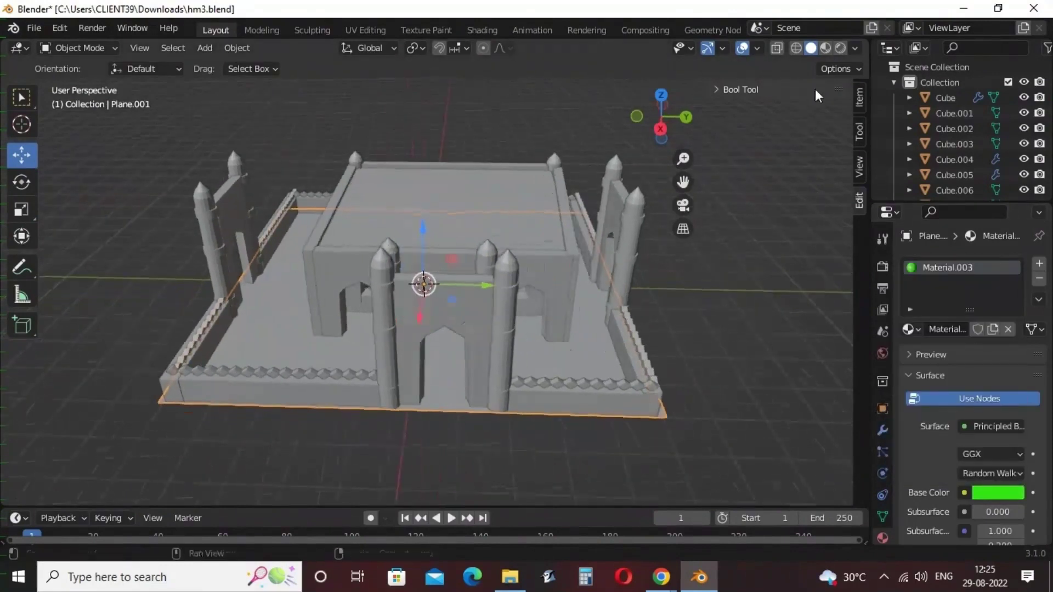
pyautogui.click(824, 49)
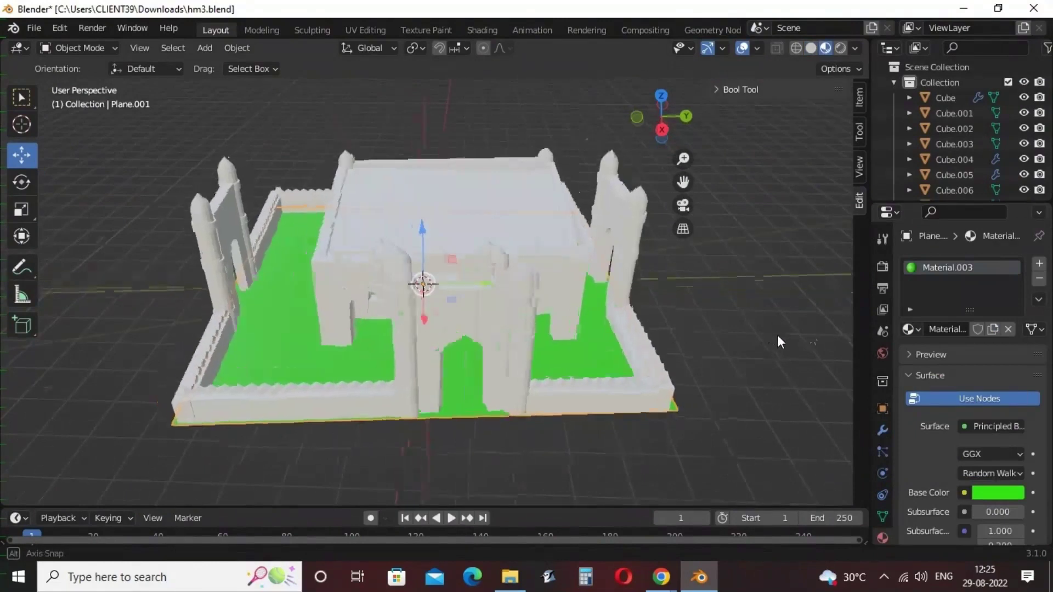
pyautogui.moveTo(778, 334)
pyautogui.mouseDown(button='middle')
pyautogui.moveTo(797, 340)
pyautogui.moveTo(781, 310)
pyautogui.moveTo(795, 323)
pyautogui.mouseUp(button='middle')
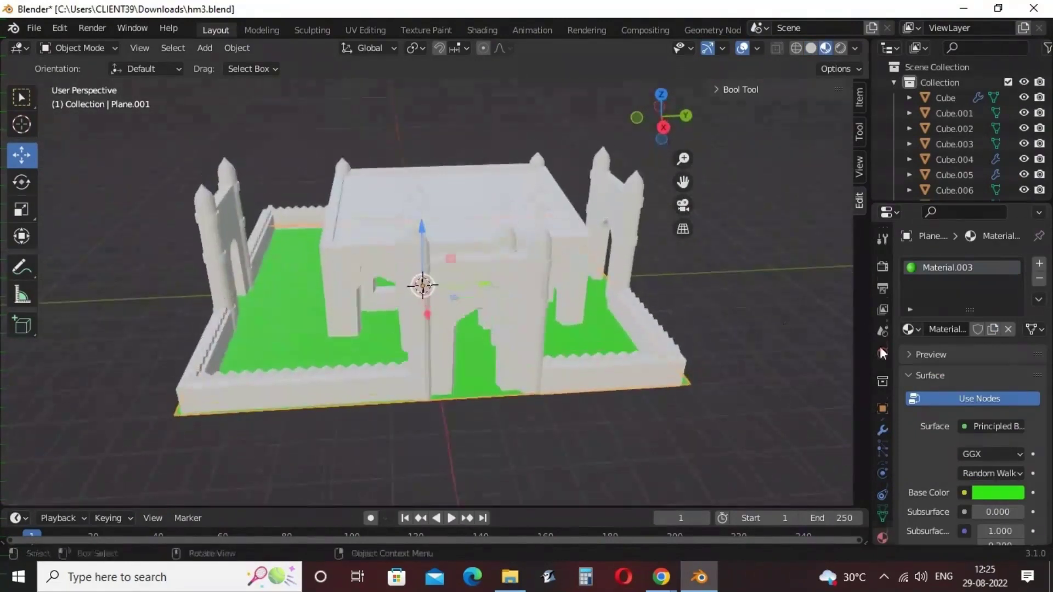
pyautogui.scroll(-2, 880, 347)
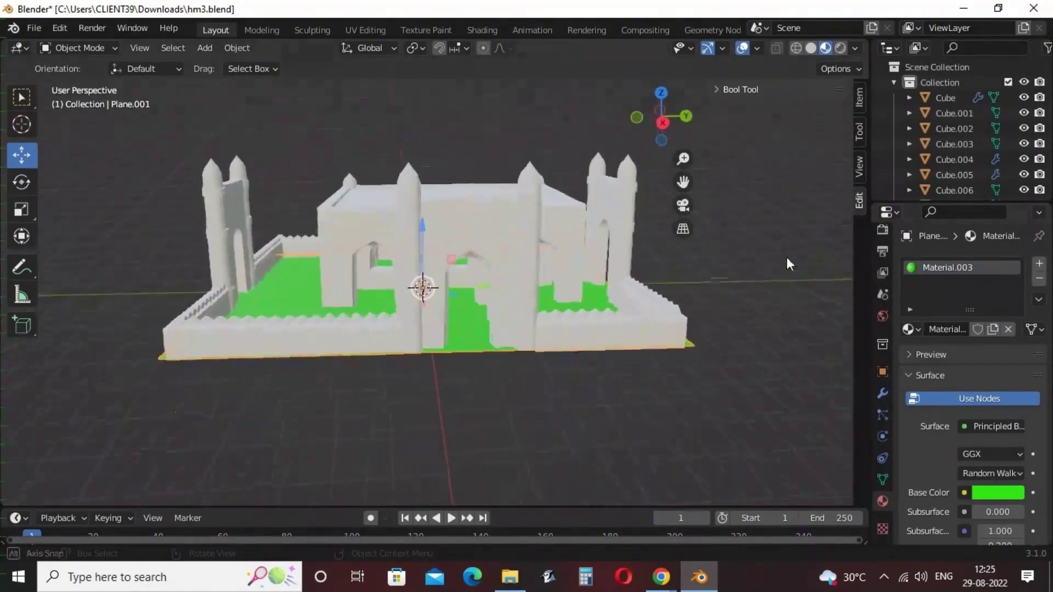
# Give the arched wall of the gateway on the positive Y side a new material with a red base color
pyautogui.click(475, 228)
pyautogui.keyDown('shift'); pyautogui.click(606, 193); pyautogui.keyUp('shift')
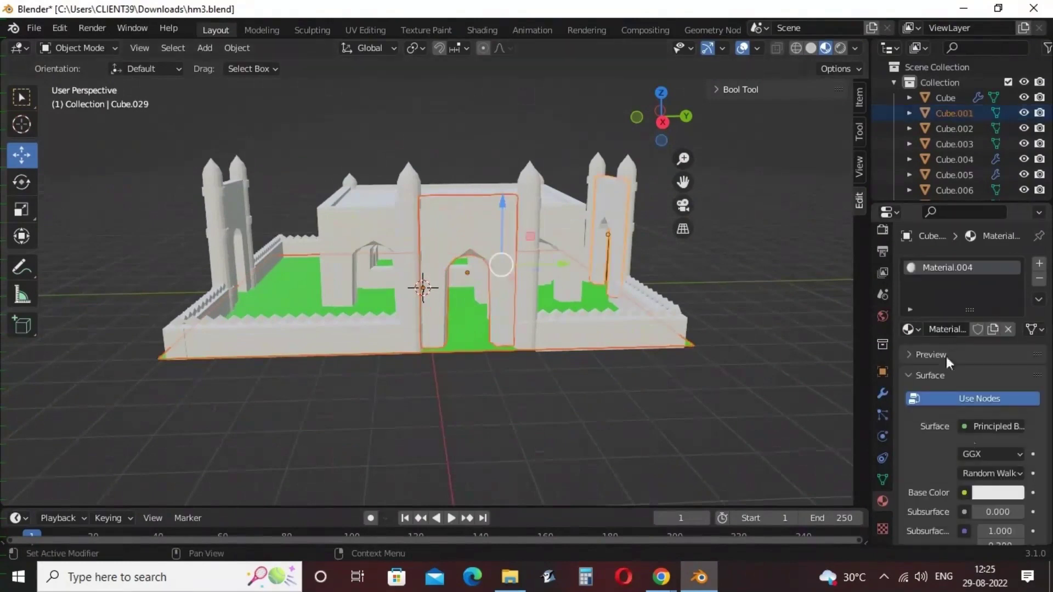
pyautogui.click(989, 492)
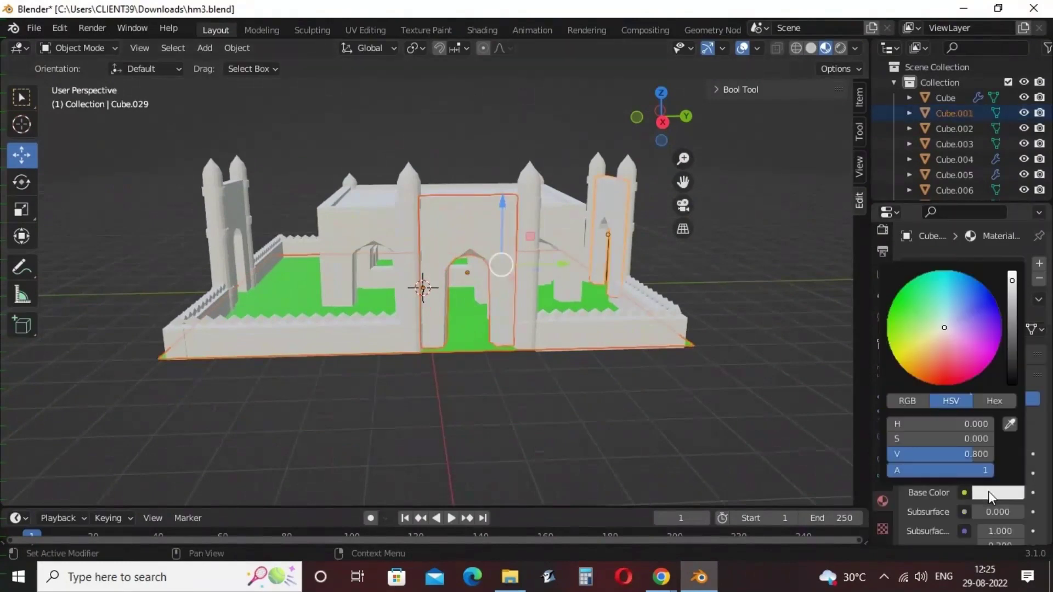
pyautogui.moveTo(946, 329); pyautogui.dragTo(943, 381)
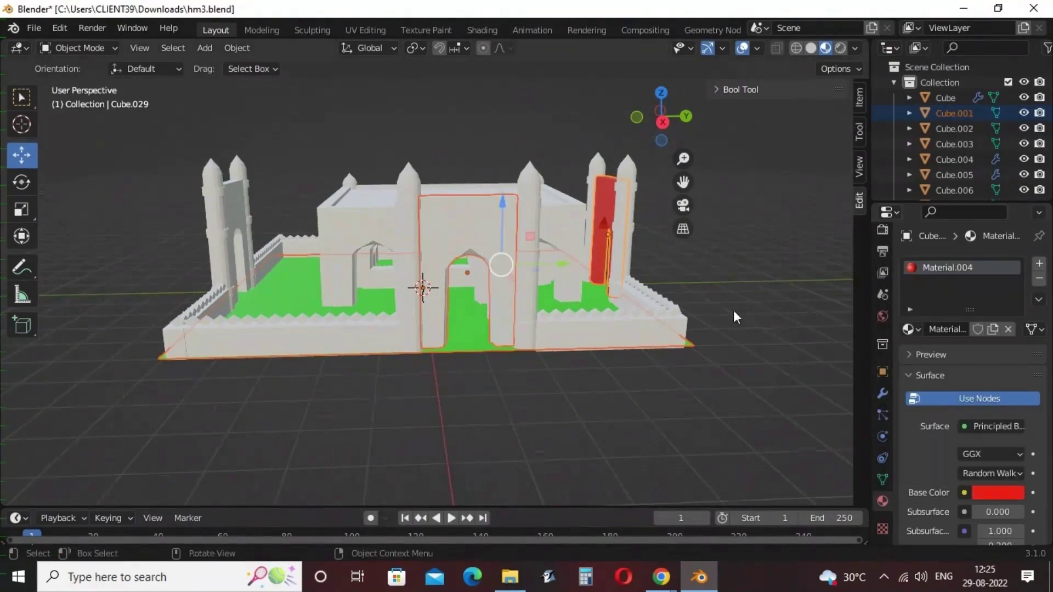
# Assign the existing red Material.004 to the arched wall of the opposite side gateway
pyautogui.click(462, 216)
pyautogui.keyDown('shift'); pyautogui.click(236, 187); pyautogui.keyUp('shift')
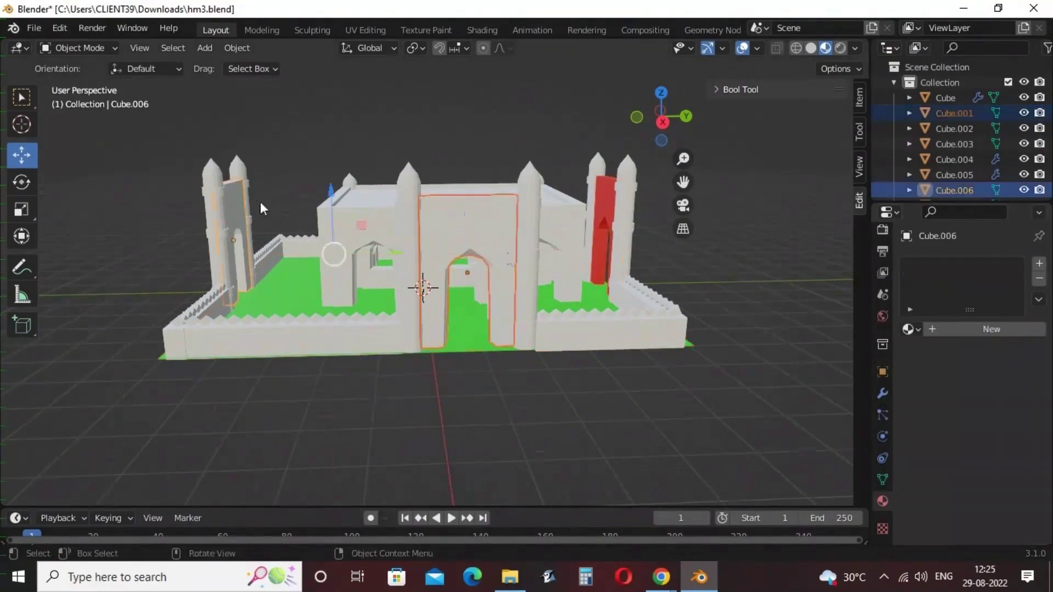
pyautogui.click(912, 330)
pyautogui.click(868, 412)
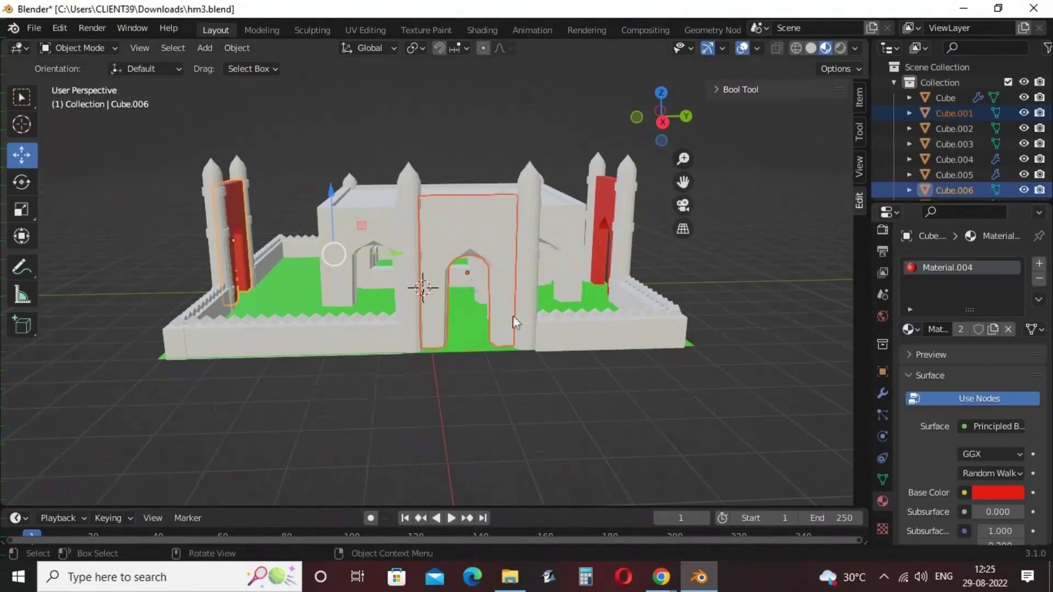
# Try to assign Material.003 to the building's arched wall behind the front gateway
pyautogui.click(462, 233)
pyautogui.click(922, 329)
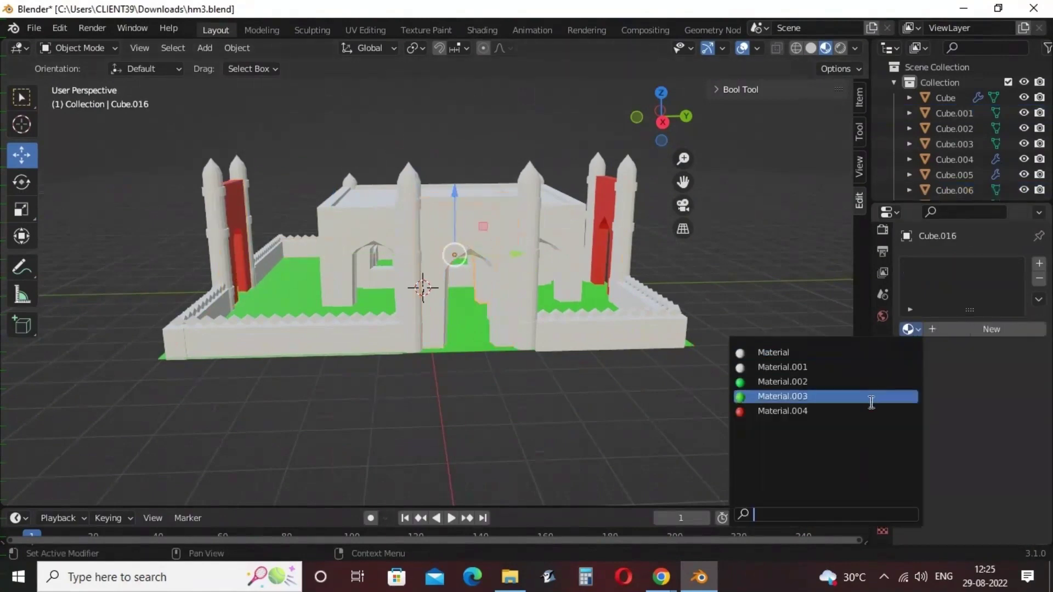
pyautogui.click(870, 400)
pyautogui.hotkey('ctrl', 'z')
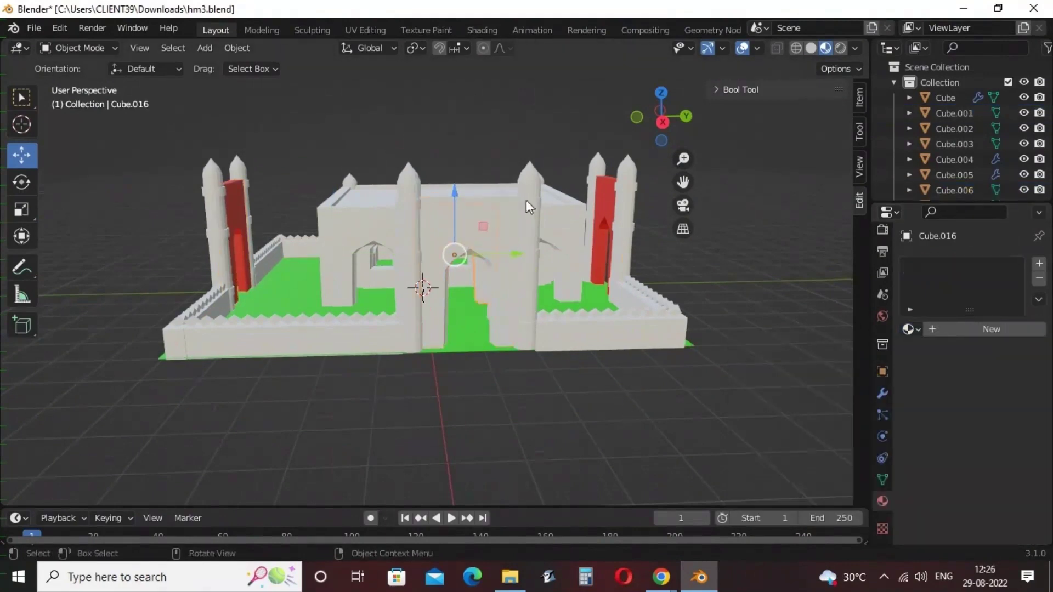
# Assign the red Material.004 to the arched wall of the front gateway
pyautogui.click(508, 205)
pyautogui.click(912, 329)
pyautogui.click(875, 412)
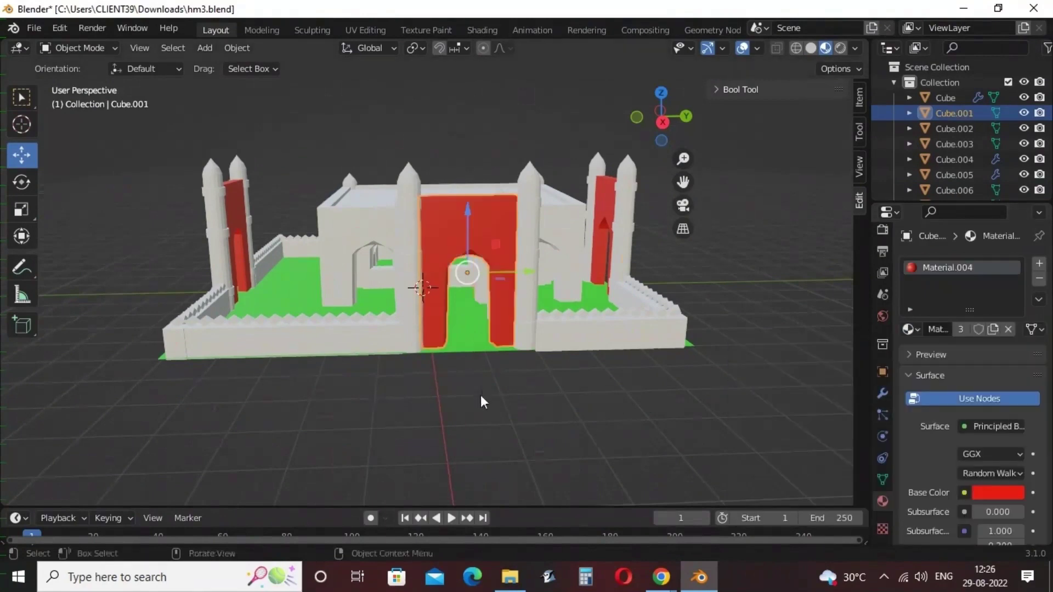
# Give the front gateway's negative Y side tower a new material with an orange base color
pyautogui.moveTo(481, 395)
pyautogui.mouseDown(button='middle')
pyautogui.moveTo(666, 445)
pyautogui.moveTo(508, 417)
pyautogui.moveTo(475, 387)
pyautogui.mouseUp(button='middle')
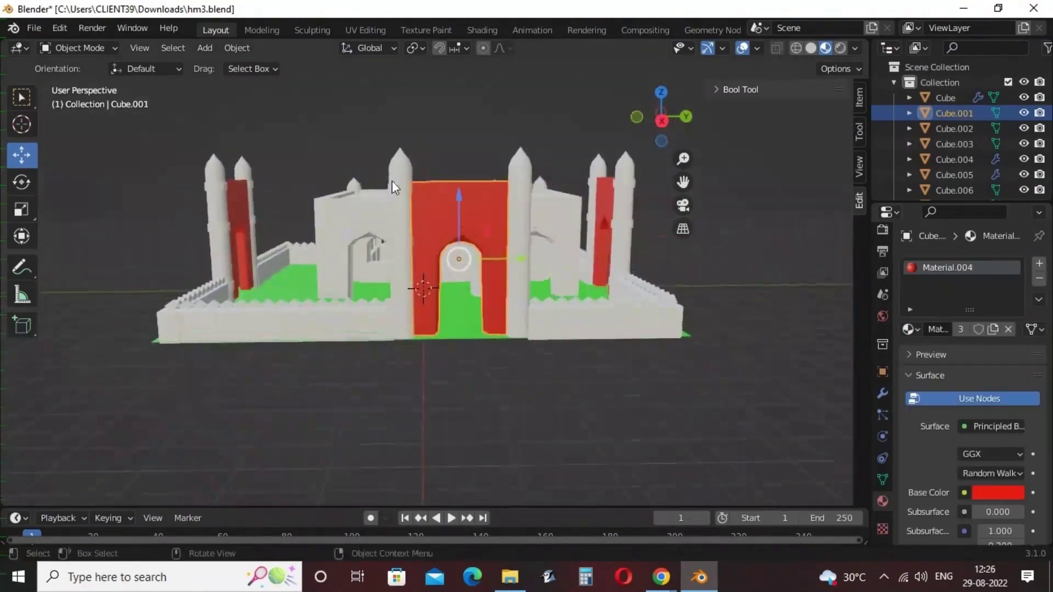
pyautogui.click(397, 170)
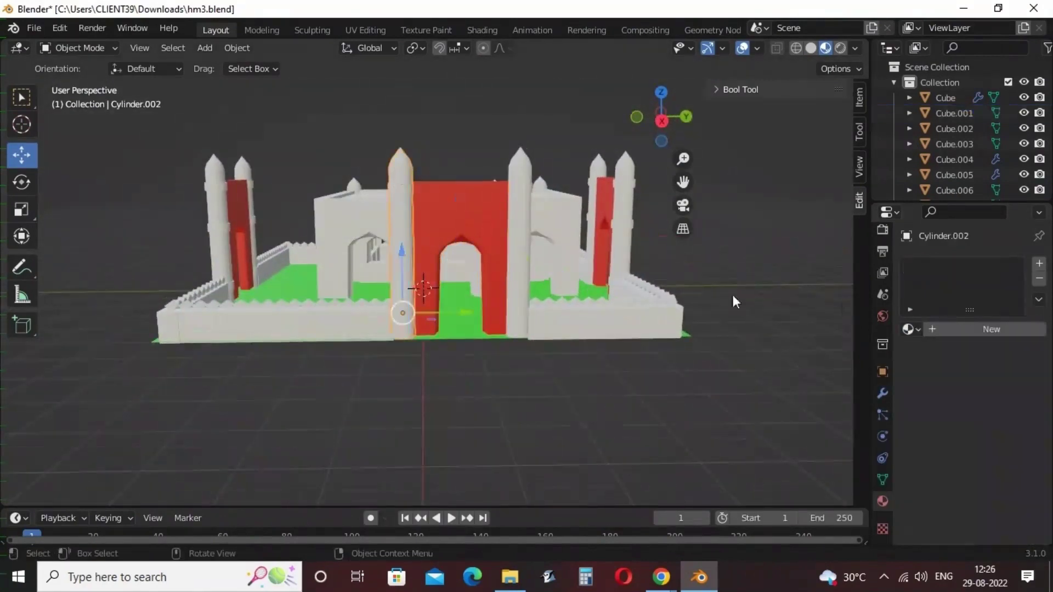
pyautogui.click(953, 331)
pyautogui.click(990, 493)
pyautogui.moveTo(943, 325)
pyautogui.mouseDown()
pyautogui.moveTo(970, 341)
pyautogui.moveTo(974, 359)
pyautogui.moveTo(933, 376)
pyautogui.mouseUp()
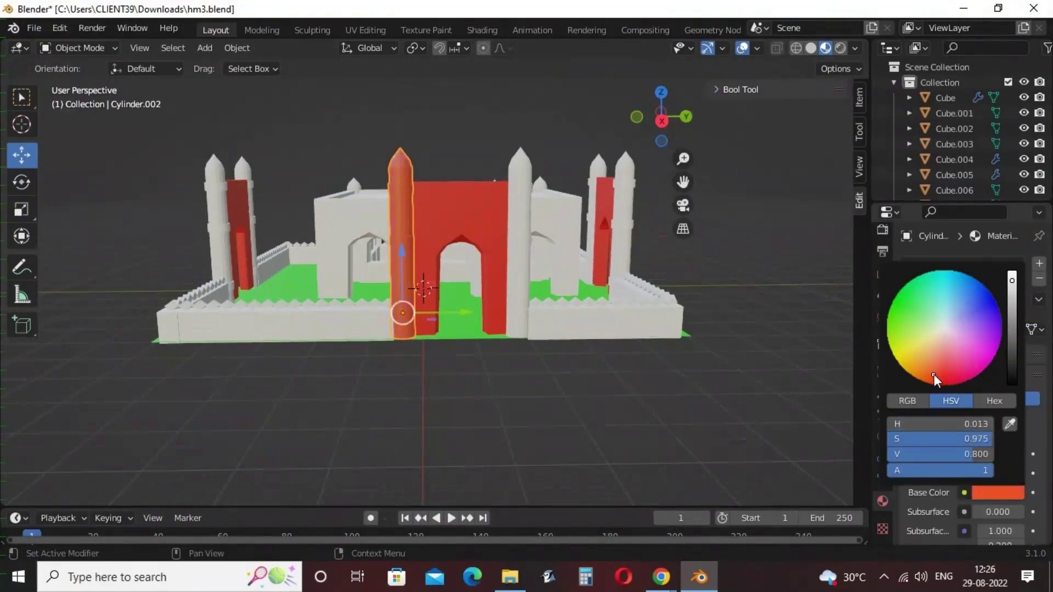
pyautogui.click(429, 458)
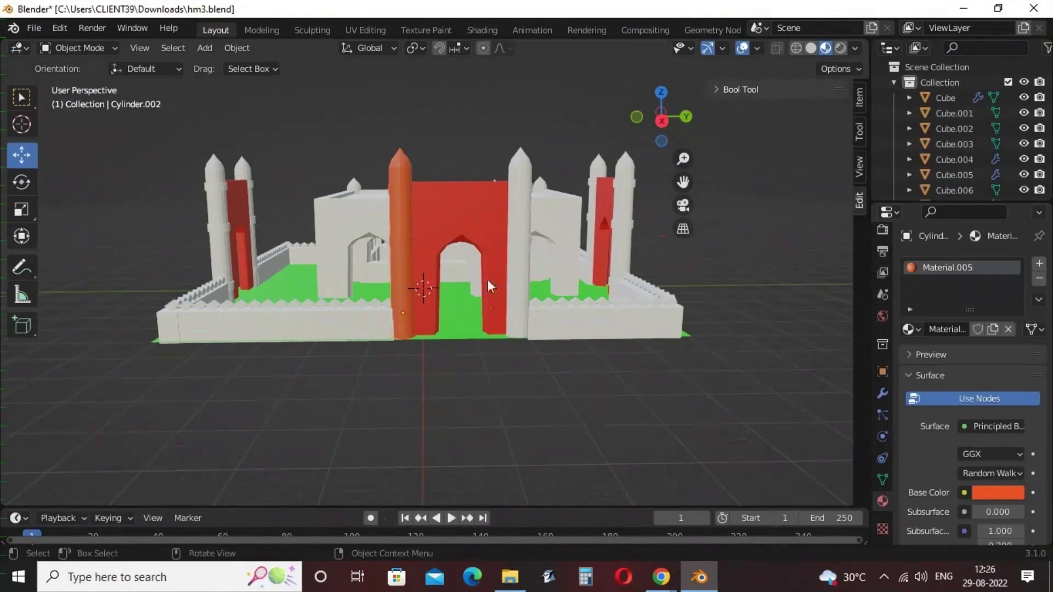
# Assign the existing orange Material.005 to the front gateway's positive Y side tower
pyautogui.click(515, 239)
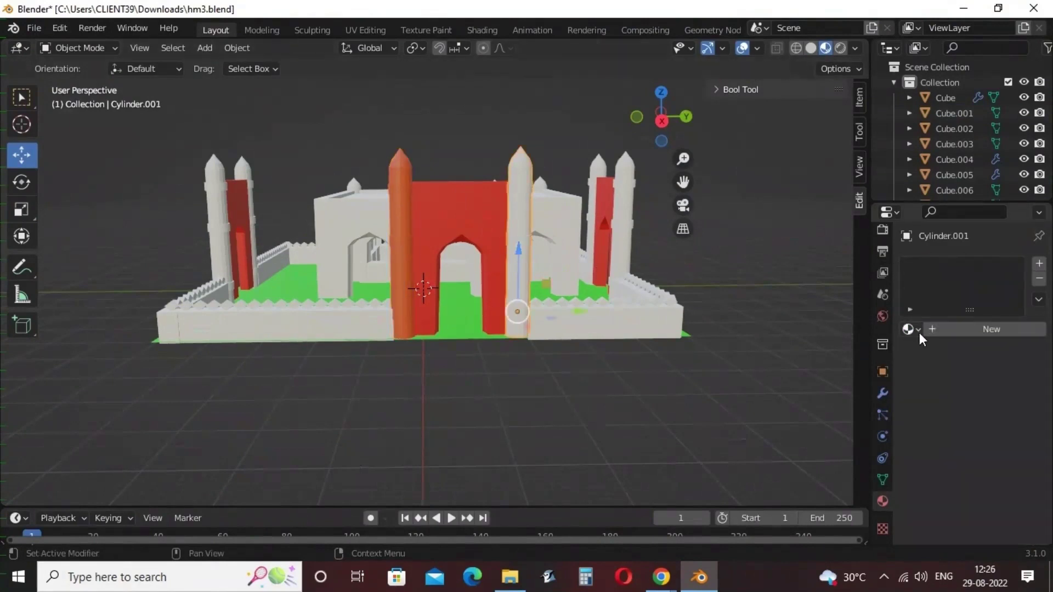
pyautogui.click(912, 329)
pyautogui.click(851, 428)
# Assign the orange Material.005 to both towers of the positive Y gateway and to the building's rear corner tower behind it
pyautogui.moveTo(688, 431); pyautogui.dragTo(596, 258, button='middle')
pyautogui.keyDown('shift'); pyautogui.click(586, 238); pyautogui.keyUp('shift')
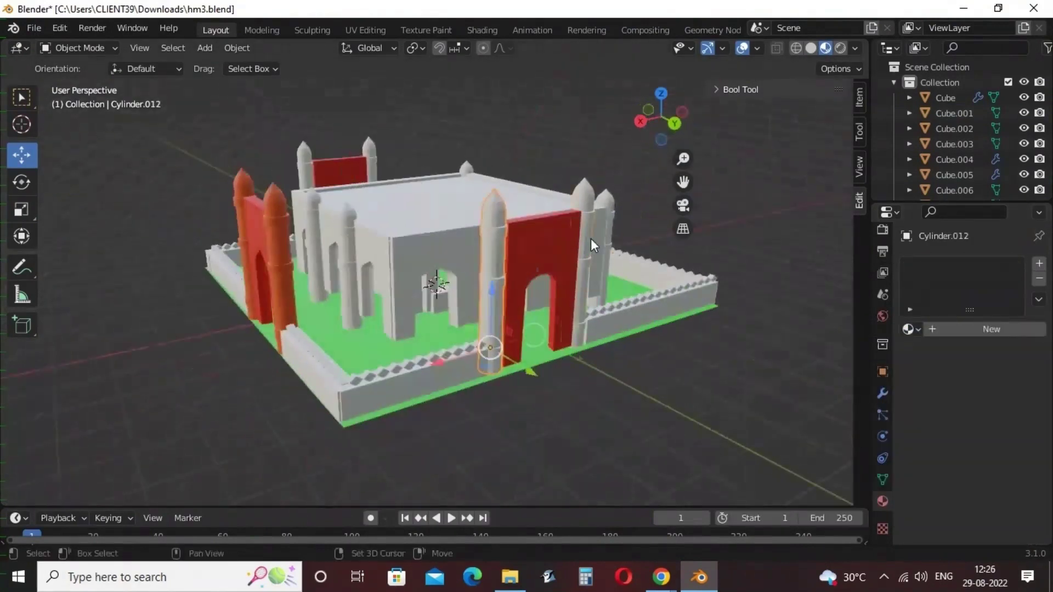
pyautogui.click(911, 329)
pyautogui.click(779, 425)
pyautogui.hotkey('alt', 'a')
pyautogui.click(498, 223)
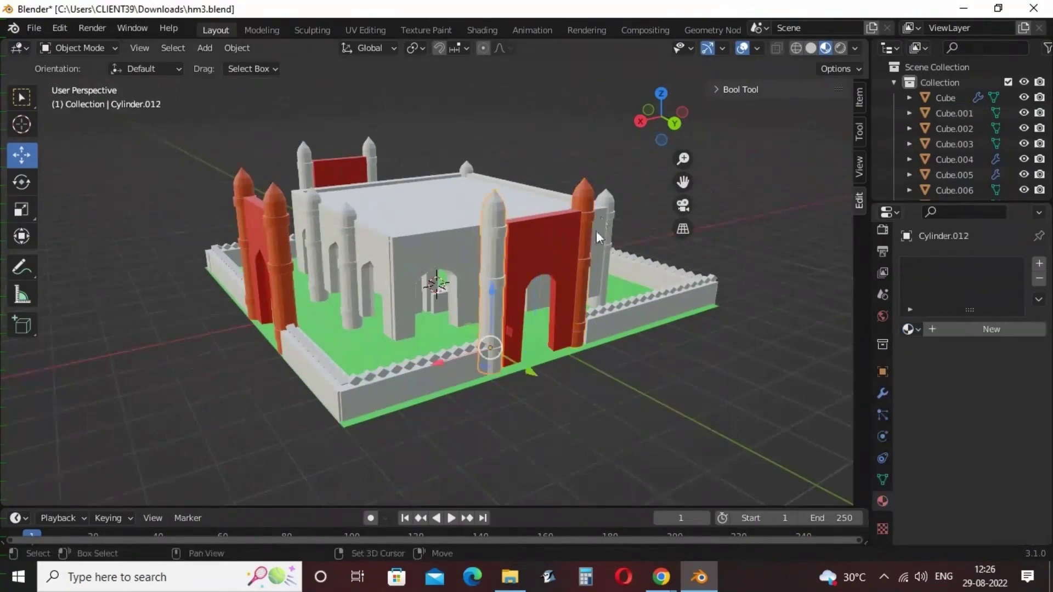
pyautogui.keyDown('shift'); pyautogui.click(606, 201); pyautogui.keyUp('shift')
pyautogui.click(912, 329)
pyautogui.click(768, 427)
pyautogui.click(489, 265)
pyautogui.click(913, 329)
pyautogui.click(762, 426)
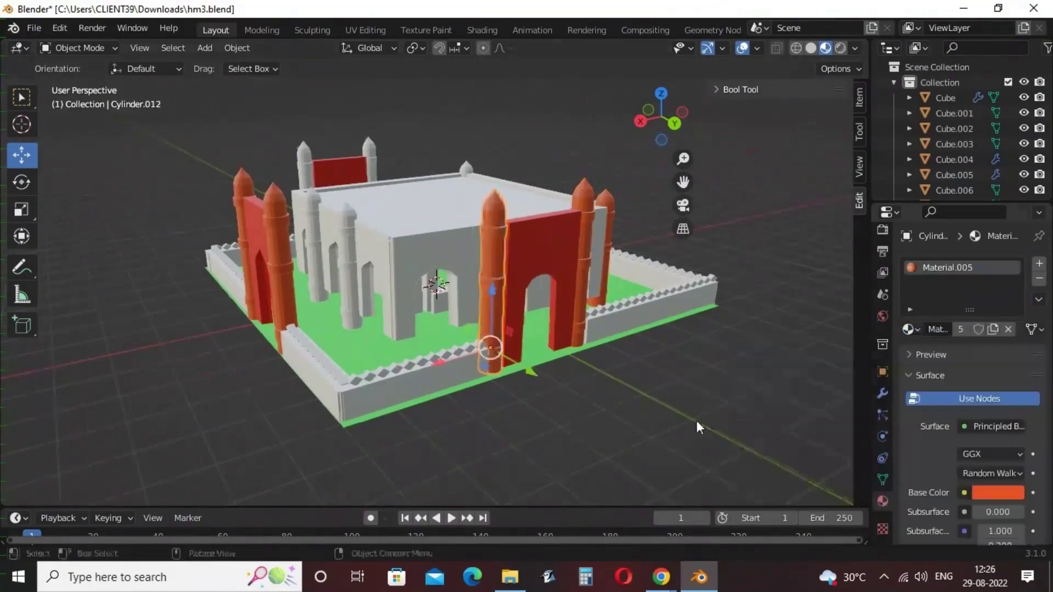
# Assign the orange Material.005 to both towers of the gateway on the negative Y side
pyautogui.moveTo(696, 426); pyautogui.dragTo(397, 279, button='middle')
pyautogui.click(433, 280)
pyautogui.click(913, 330)
pyautogui.click(843, 426)
pyautogui.click(324, 271)
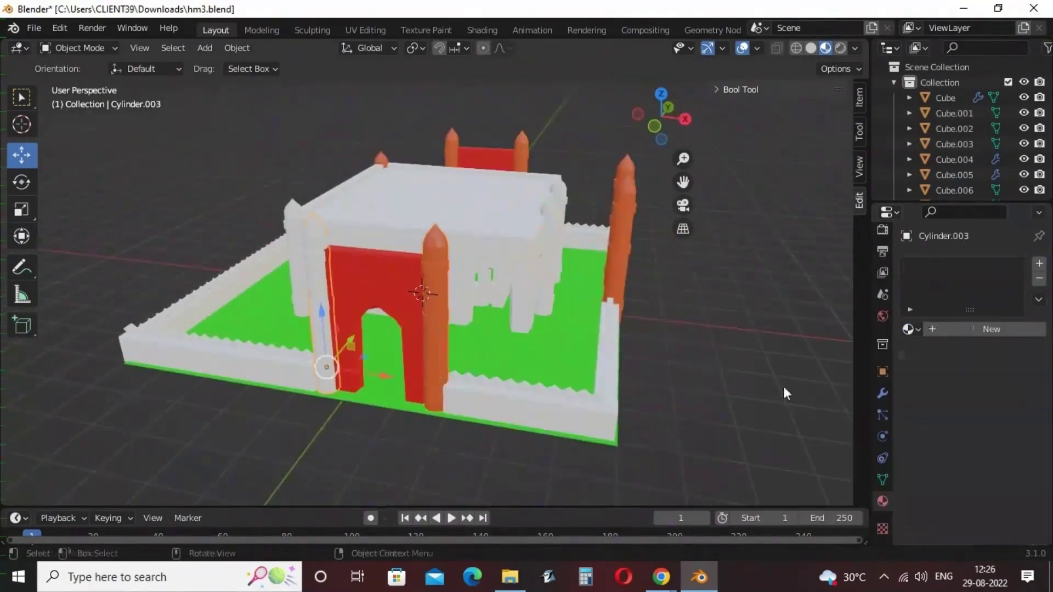
pyautogui.click(912, 330)
pyautogui.click(841, 426)
# Assign the orange Material.005 to the central building's three remaining white corner towers
pyautogui.moveTo(730, 406); pyautogui.dragTo(584, 419, button='middle')
pyautogui.click(540, 141)
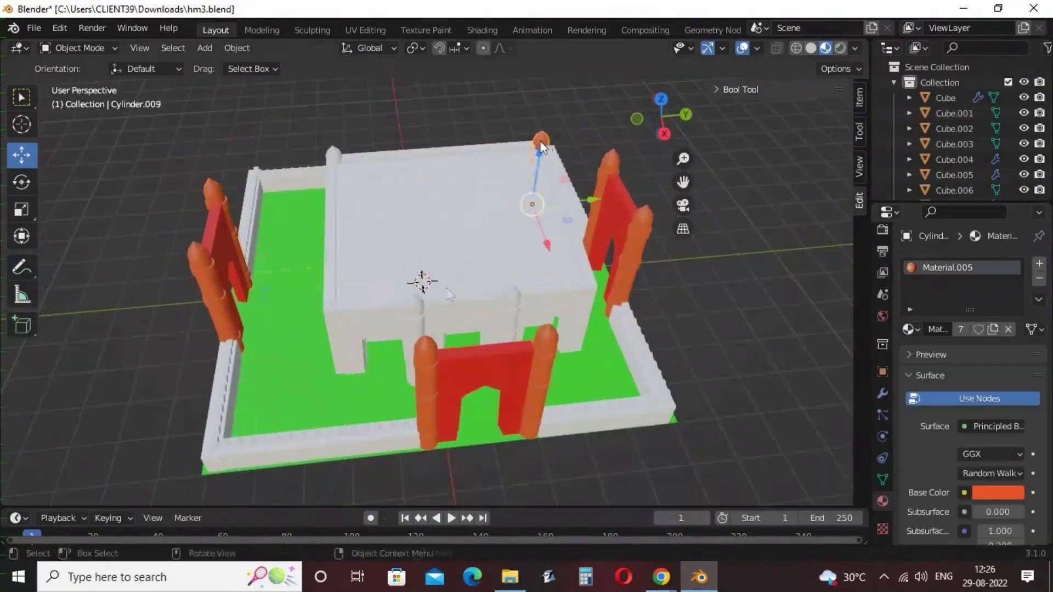
pyautogui.click(416, 335)
pyautogui.click(912, 329)
pyautogui.click(841, 428)
pyautogui.click(511, 313)
pyautogui.click(911, 329)
pyautogui.click(825, 427)
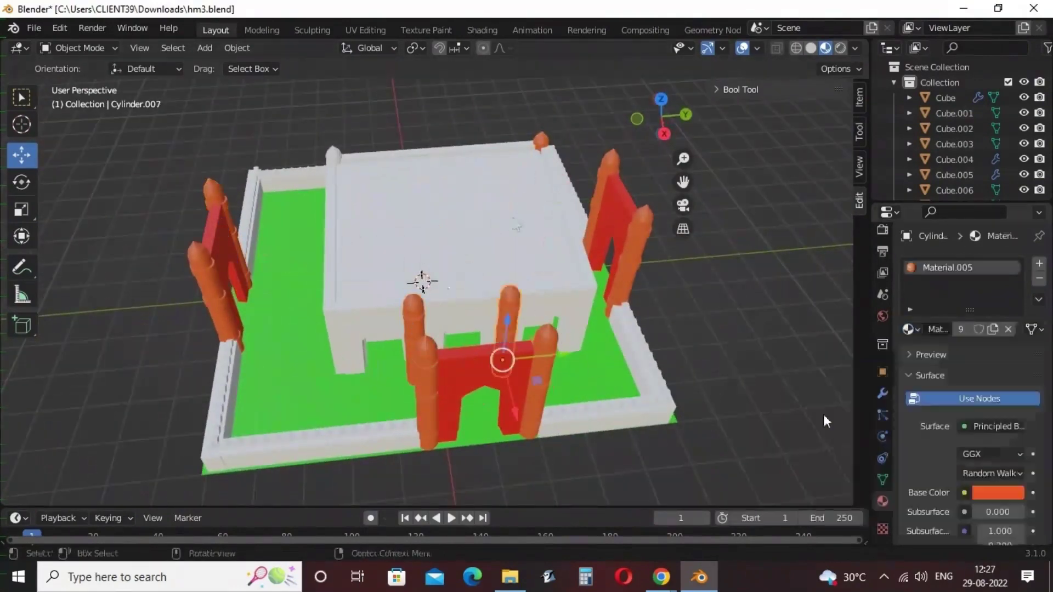
pyautogui.click(334, 160)
pyautogui.click(907, 330)
pyautogui.click(827, 427)
# Give the flat roof plane of the central building a new material with a yellow-green base color
pyautogui.moveTo(827, 426); pyautogui.dragTo(788, 369, button='middle')
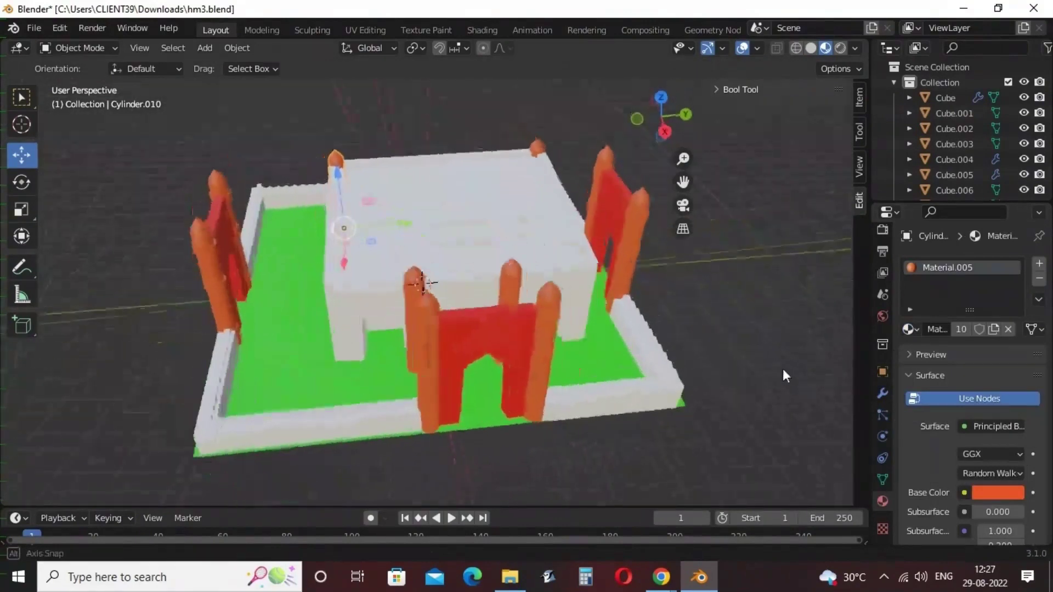
pyautogui.click(488, 210)
pyautogui.click(999, 492)
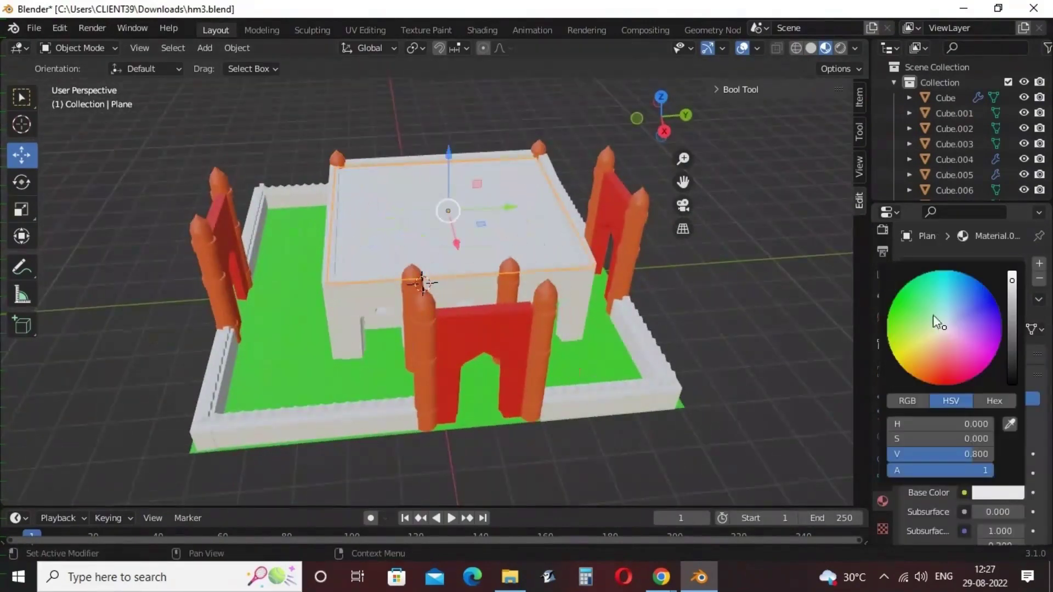
pyautogui.moveTo(942, 334); pyautogui.dragTo(891, 344)
# Give the negative Y section of the building's arched front wall a new material with a turquoise base color
pyautogui.moveTo(715, 274); pyautogui.dragTo(235, 261, button='middle')
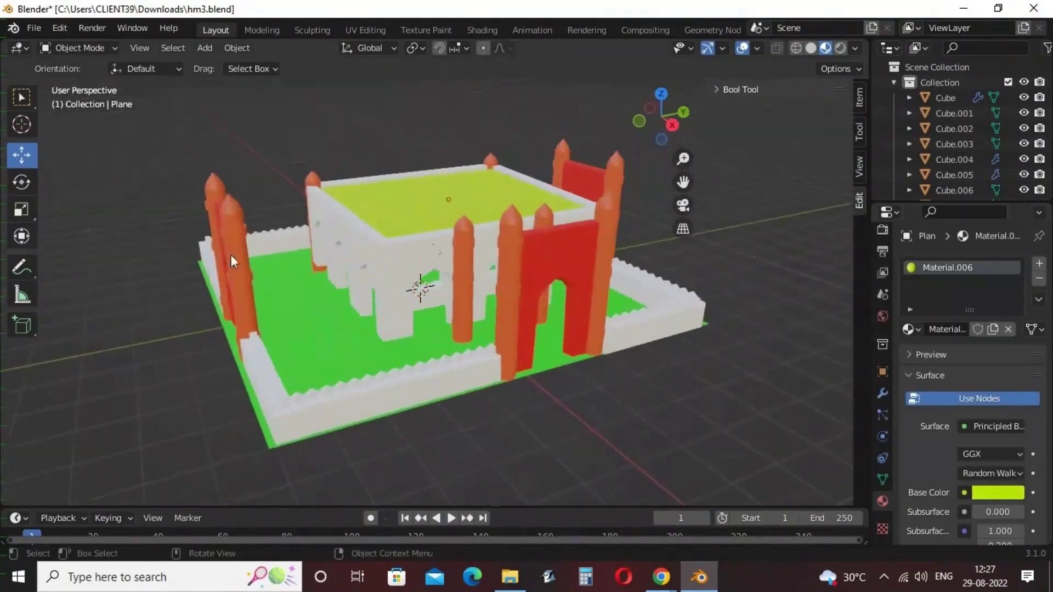
pyautogui.click(432, 292)
pyautogui.moveTo(431, 291); pyautogui.dragTo(393, 336, button='middle')
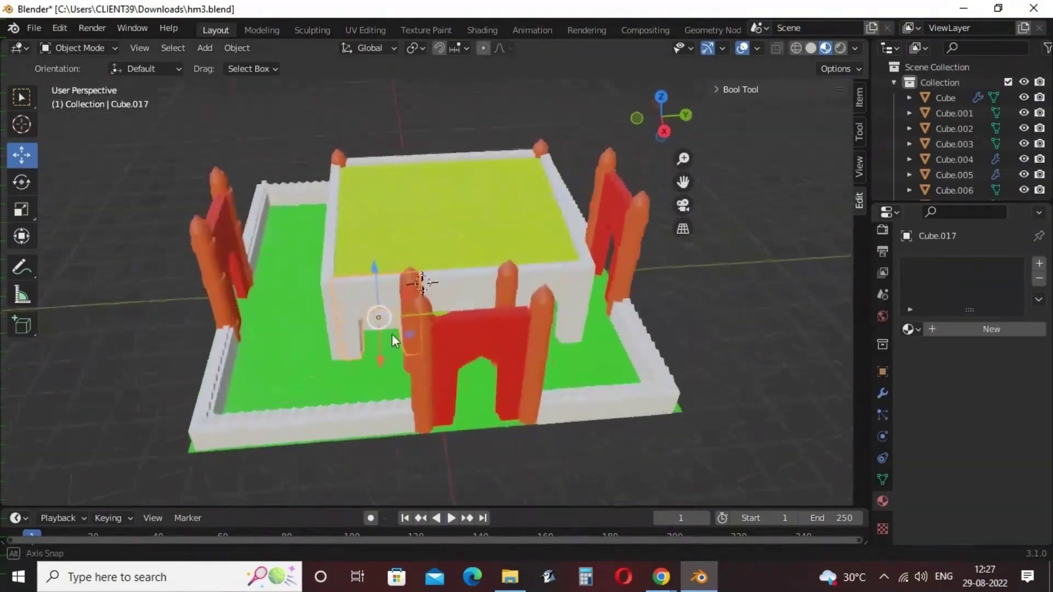
pyautogui.click(992, 332)
pyautogui.click(998, 493)
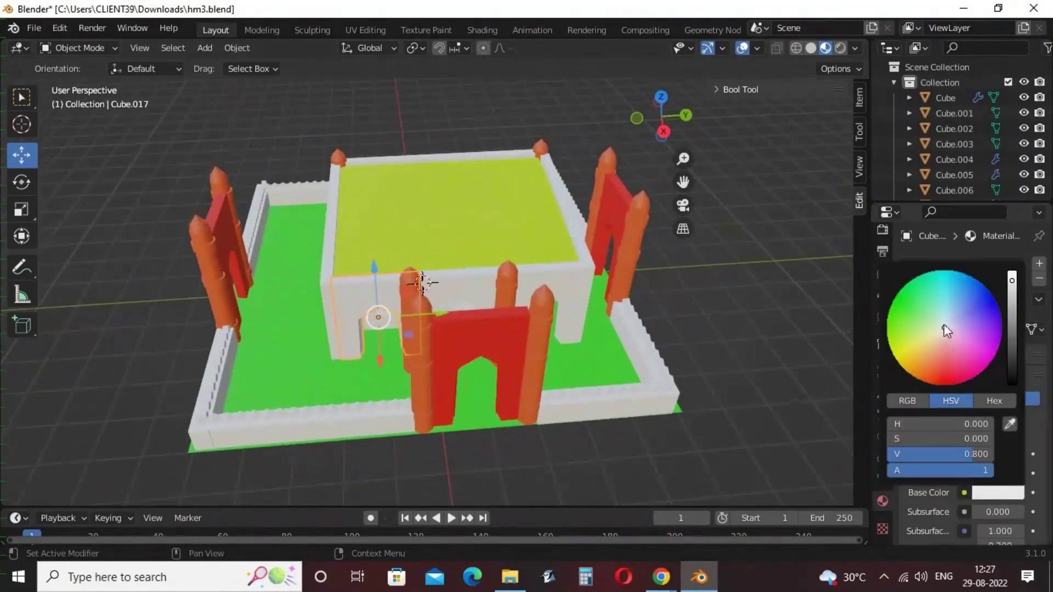
pyautogui.moveTo(944, 324); pyautogui.dragTo(939, 278)
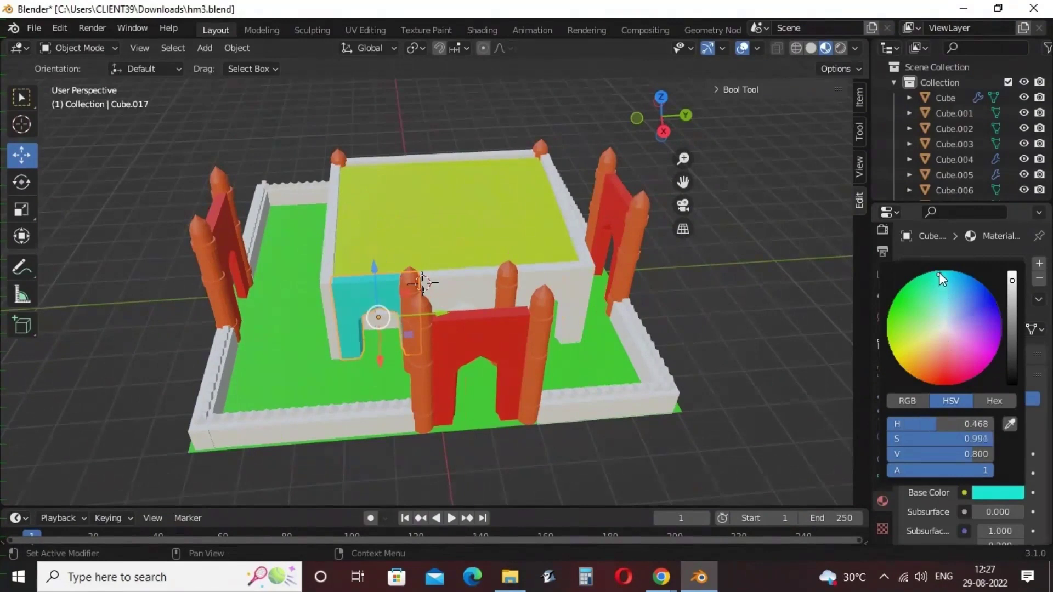
# Assign the turquoise Material.007 to the middle and positive Y sections of the building's arched front wall
pyautogui.click(479, 278)
pyautogui.click(908, 329)
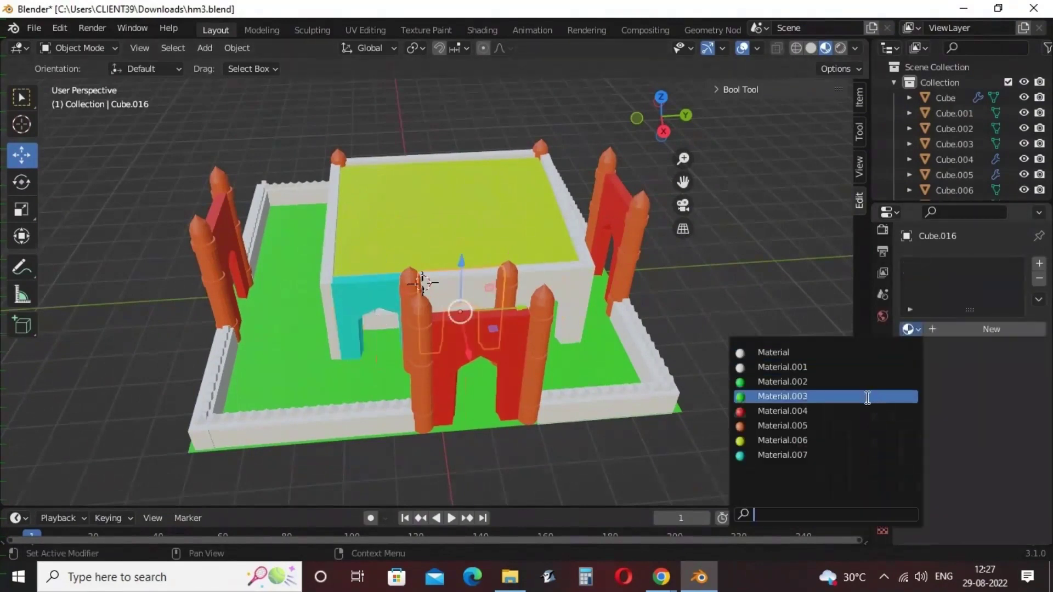
pyautogui.click(812, 406)
pyautogui.click(559, 274)
pyautogui.click(908, 329)
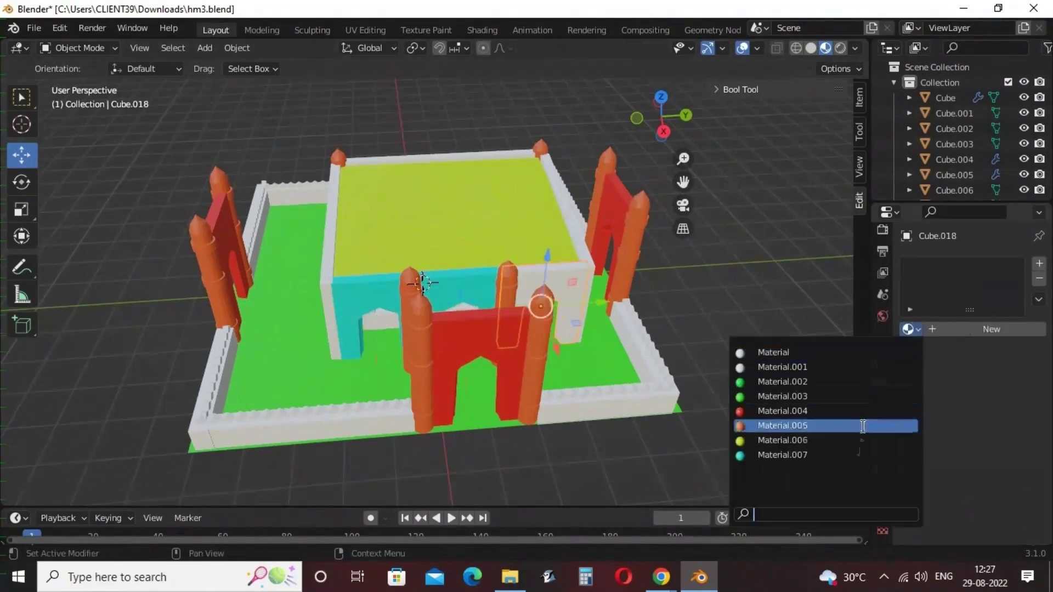
pyautogui.click(771, 394)
# Assign the turquoise Material.007 to both outer side walls and the back wall of the central building
pyautogui.click(574, 212)
pyautogui.click(909, 330)
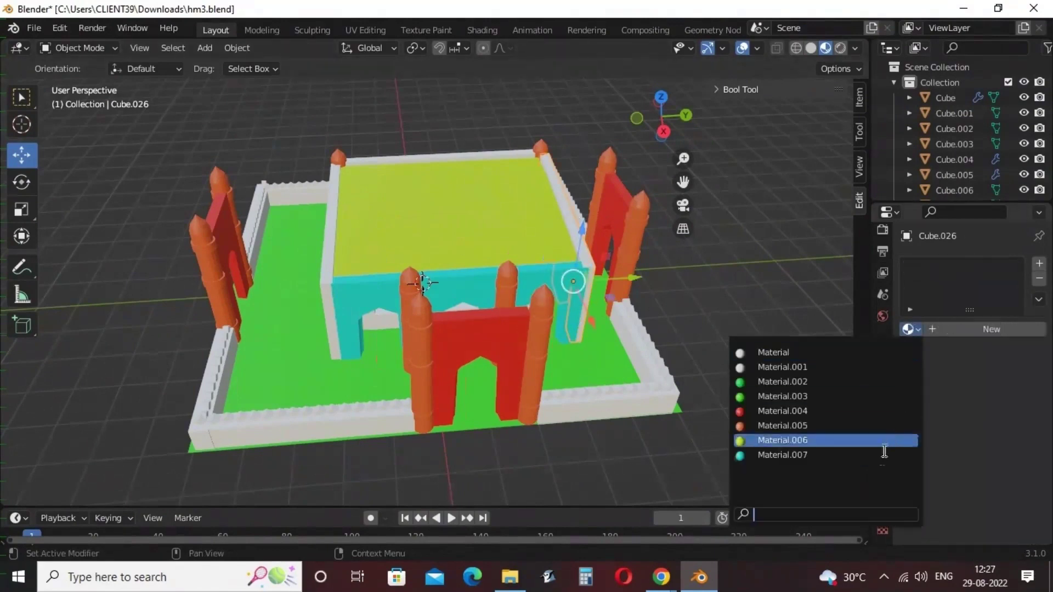
pyautogui.click(768, 464)
pyautogui.click(333, 196)
pyautogui.click(909, 330)
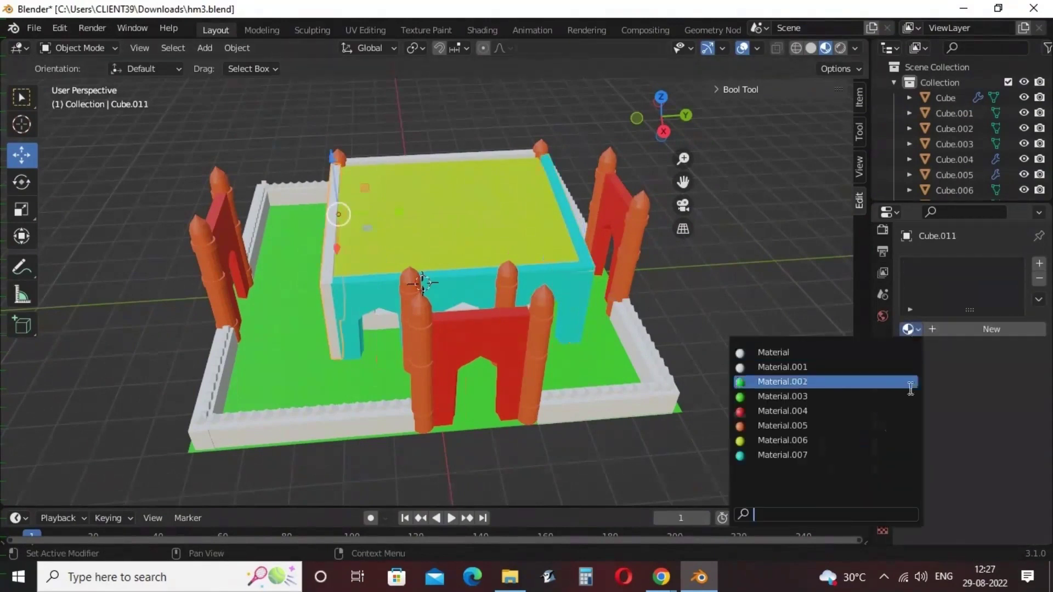
pyautogui.click(779, 455)
pyautogui.click(441, 163)
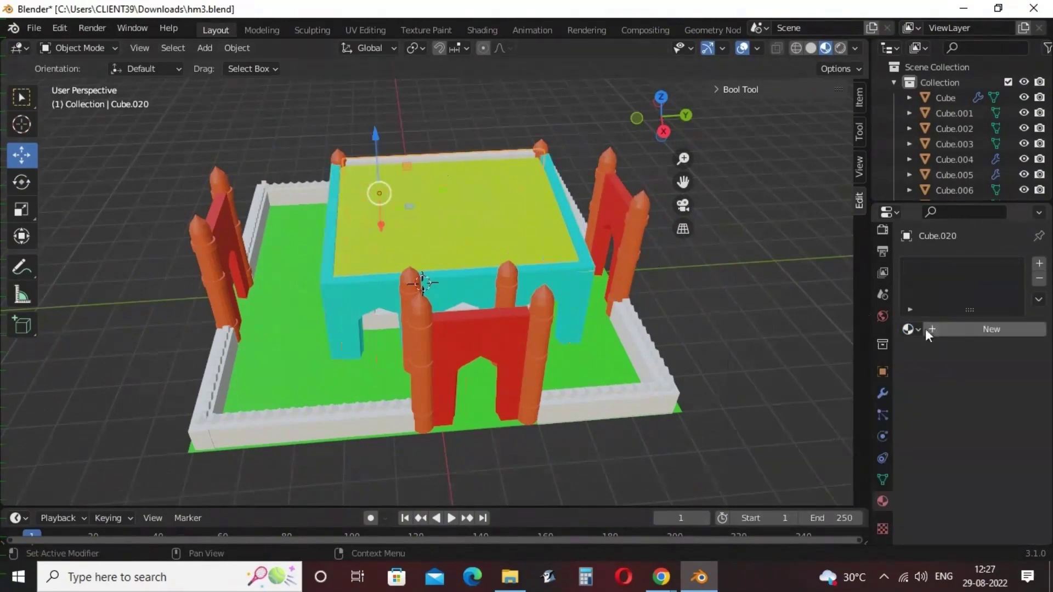
pyautogui.click(910, 329)
pyautogui.click(845, 457)
# Give the negative Y section of the inner front wall behind the arches a new material with a purple base color
pyautogui.moveTo(844, 461); pyautogui.dragTo(817, 315, button='middle')
pyautogui.click(431, 284)
pyautogui.moveTo(432, 284); pyautogui.dragTo(393, 281, button='middle')
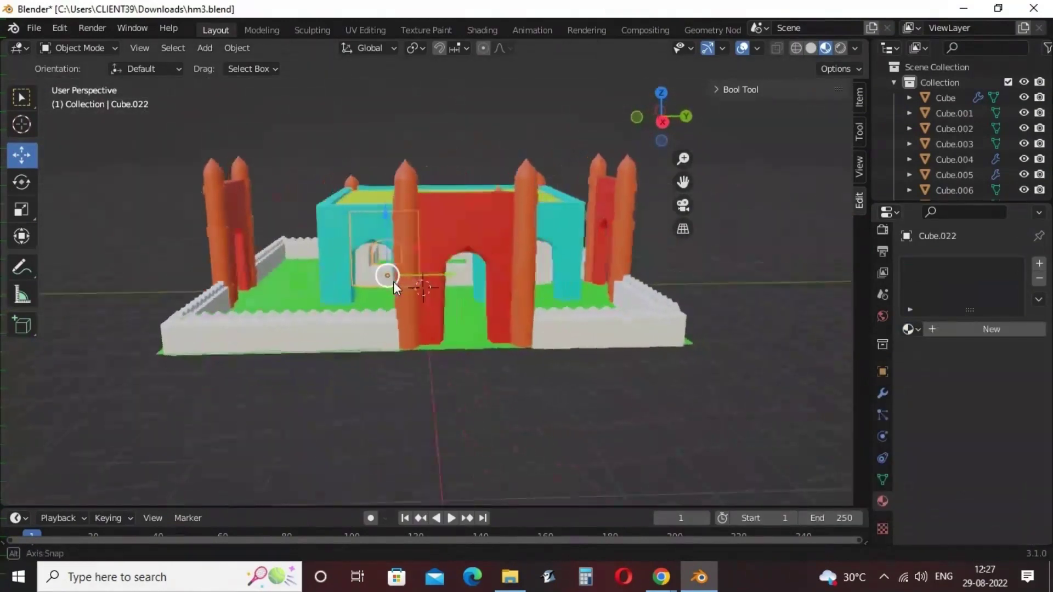
pyautogui.click(948, 330)
pyautogui.click(982, 490)
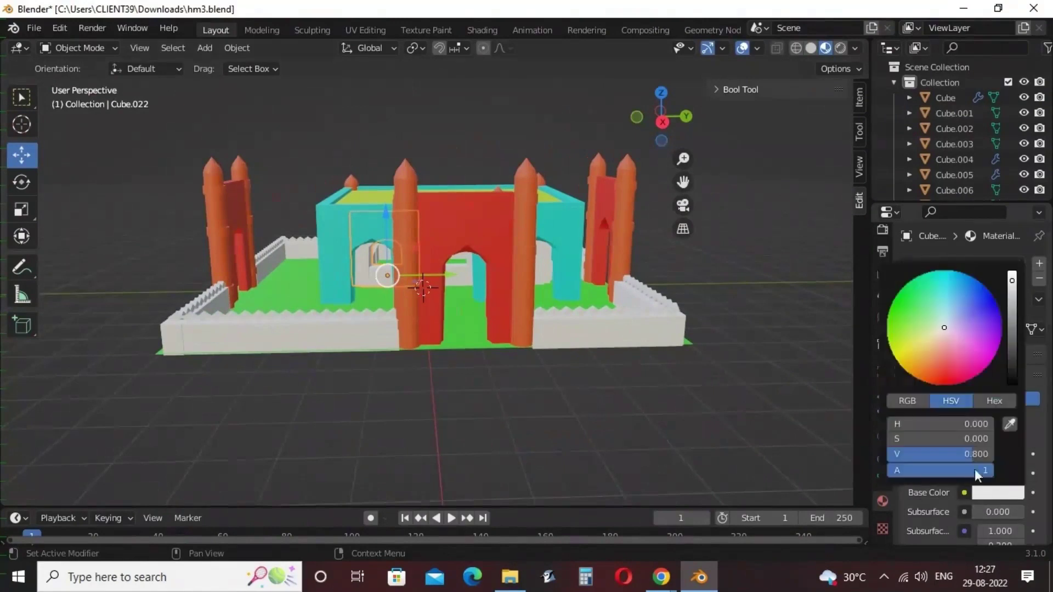
pyautogui.click(953, 328)
pyautogui.moveTo(956, 329); pyautogui.dragTo(1002, 336)
# Assign the purple Material.008 to the middle and positive Y sections of the building's inner front wall
pyautogui.click(459, 298)
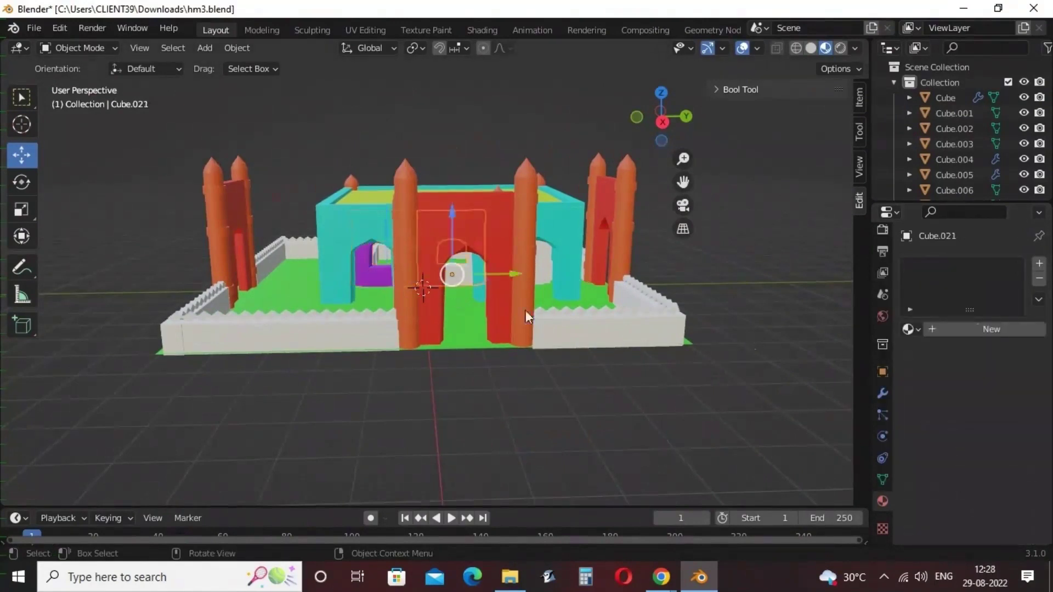
pyautogui.click(911, 329)
pyautogui.click(784, 471)
pyautogui.click(541, 264)
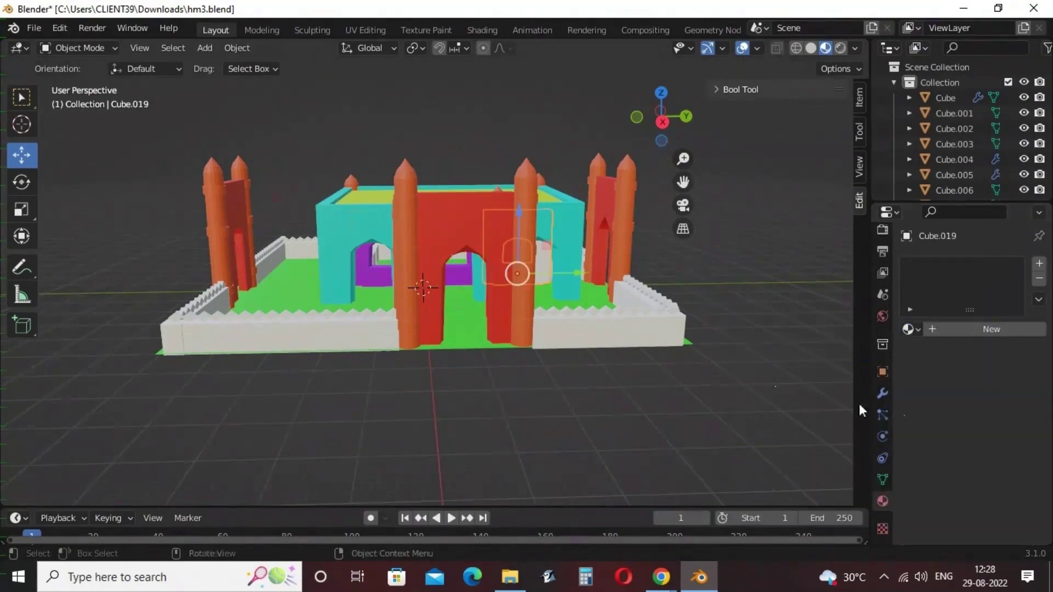
pyautogui.click(911, 329)
pyautogui.click(785, 471)
# Assign the purple Material.008 to the building's inner wall on the positive Y side
pyautogui.moveTo(805, 434); pyautogui.dragTo(497, 282, button='middle')
pyautogui.click(483, 268)
pyautogui.moveTo(721, 343)
pyautogui.mouseDown(button='middle')
pyautogui.moveTo(741, 354)
pyautogui.moveTo(729, 347)
pyautogui.mouseUp(button='middle')
pyautogui.click(419, 296)
pyautogui.click(910, 330)
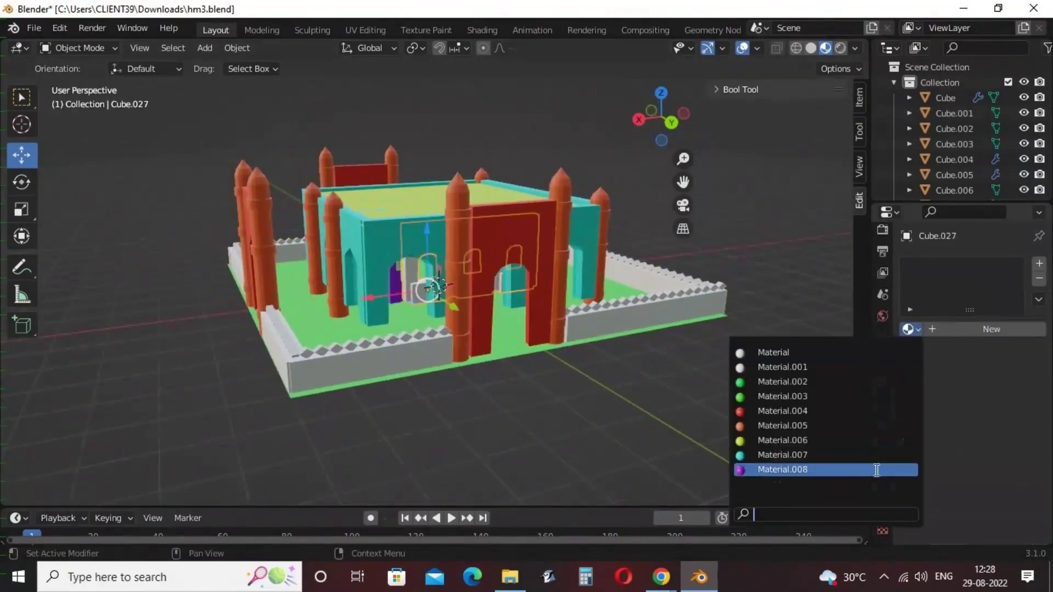
pyautogui.click(784, 470)
# Assign the purple Material.008 to the building's inner back wall and its inner wall on the negative Y side
pyautogui.moveTo(785, 470); pyautogui.dragTo(419, 249, button='middle')
pyautogui.click(493, 266)
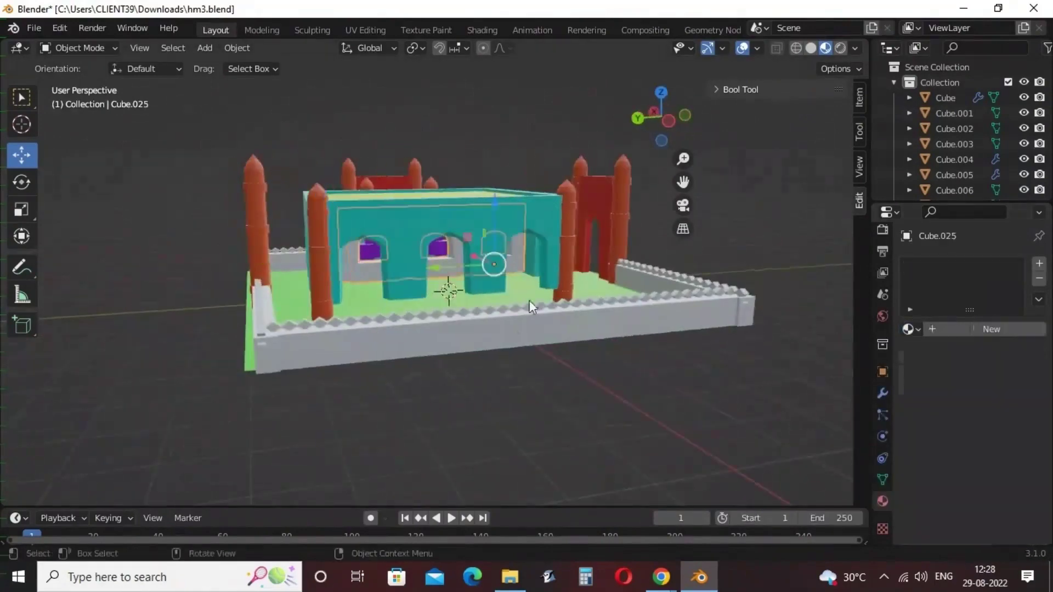
pyautogui.click(911, 329)
pyautogui.click(785, 470)
pyautogui.moveTo(797, 422); pyautogui.dragTo(601, 384, button='middle')
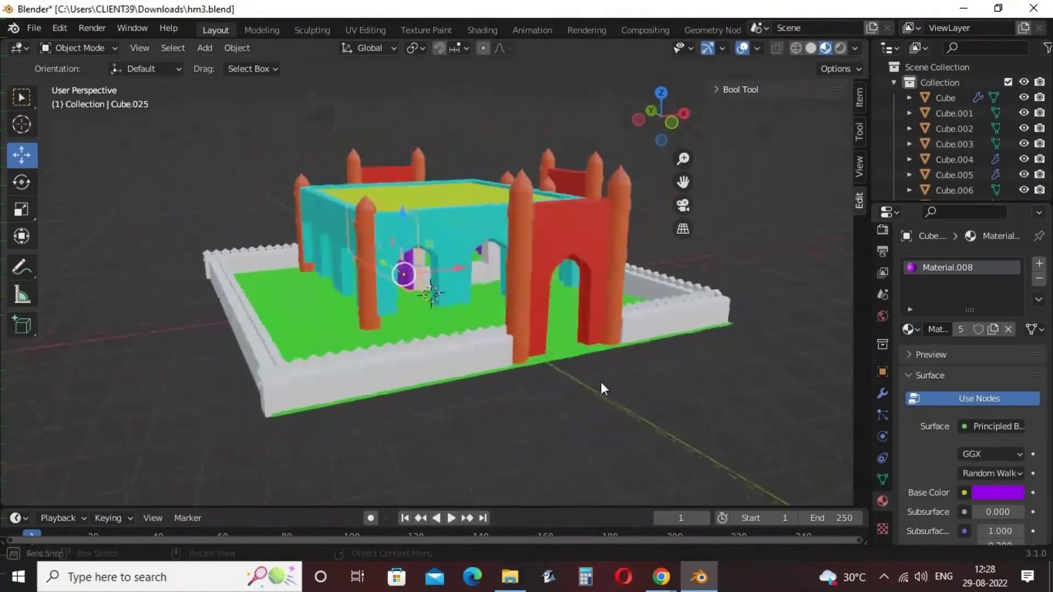
pyautogui.click(485, 270)
pyautogui.click(911, 330)
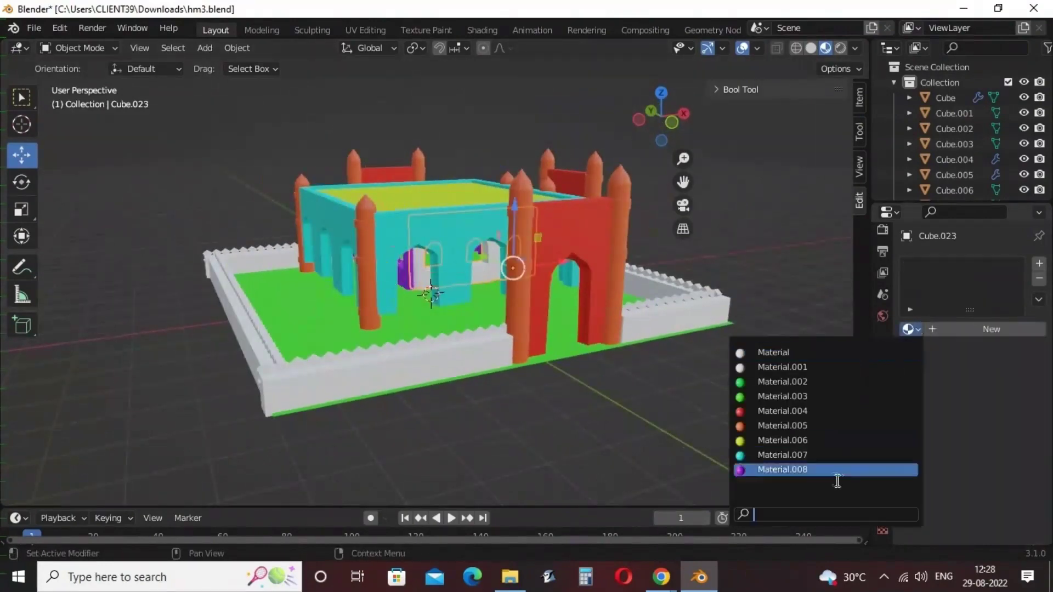
pyautogui.click(834, 469)
# Give the front boundary wall section on the negative Y side a new material with a light orange base color
pyautogui.moveTo(755, 416); pyautogui.dragTo(620, 283, button='middle')
pyautogui.scroll(-3, 621, 279)
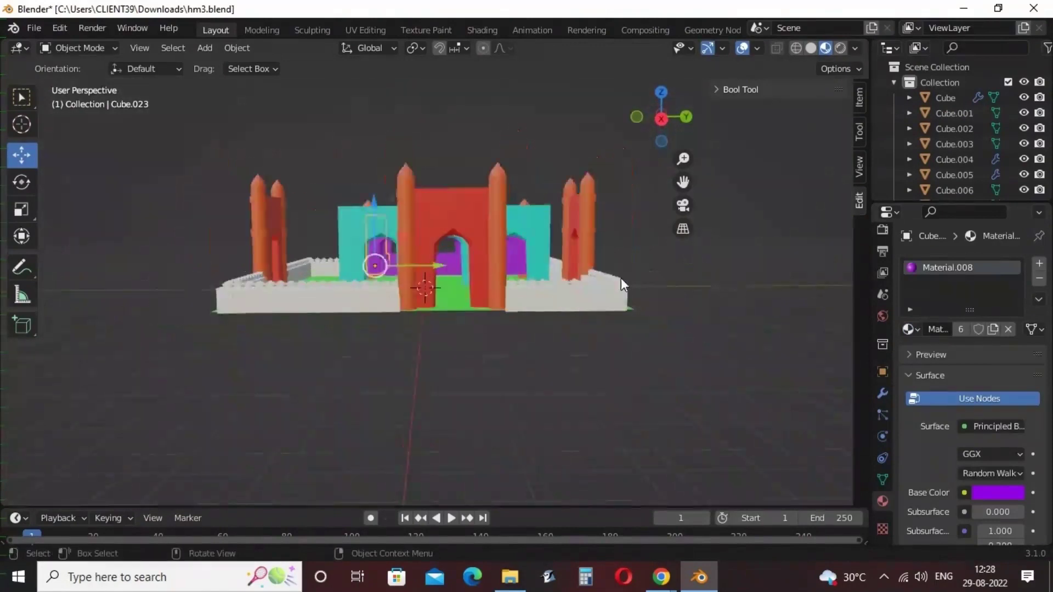
pyautogui.click(331, 303)
pyautogui.click(932, 330)
pyautogui.click(1004, 493)
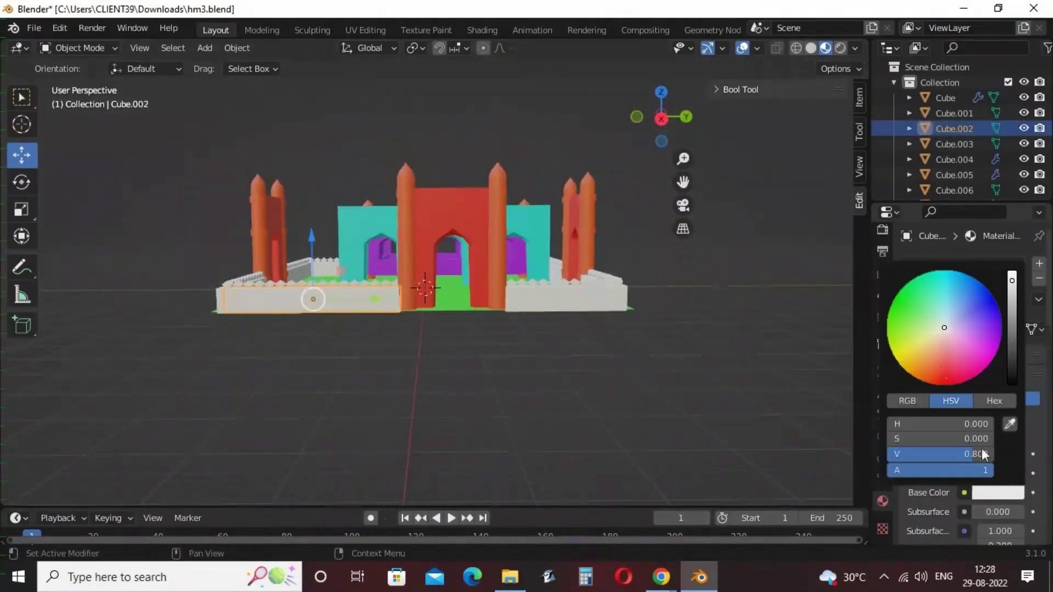
pyautogui.click(963, 321)
pyautogui.moveTo(965, 320); pyautogui.dragTo(930, 361)
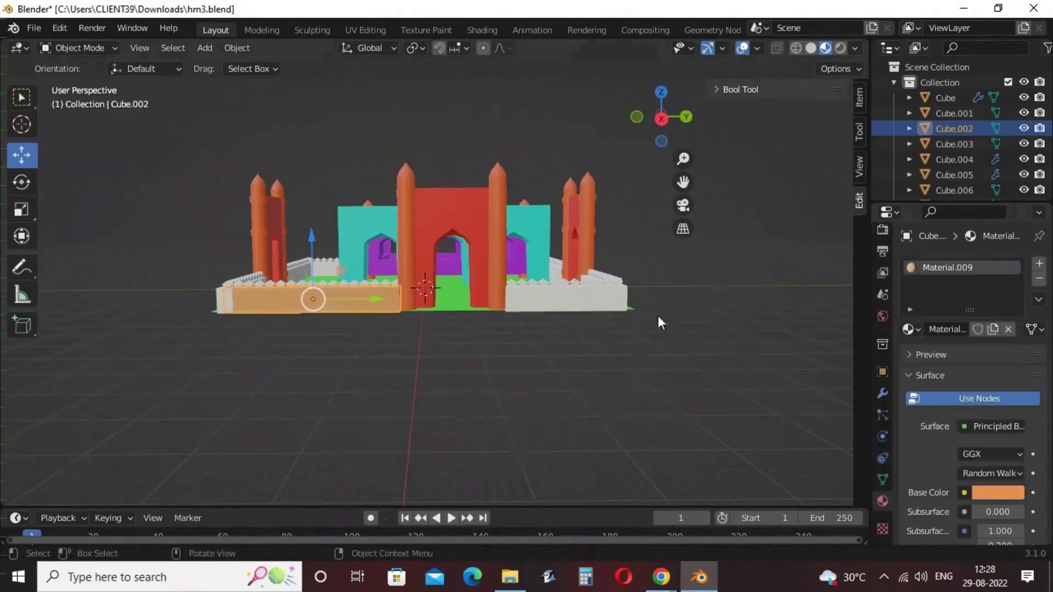
# Give the front boundary wall section on the positive Y side a new material
pyautogui.click(571, 299)
pyautogui.click(943, 329)
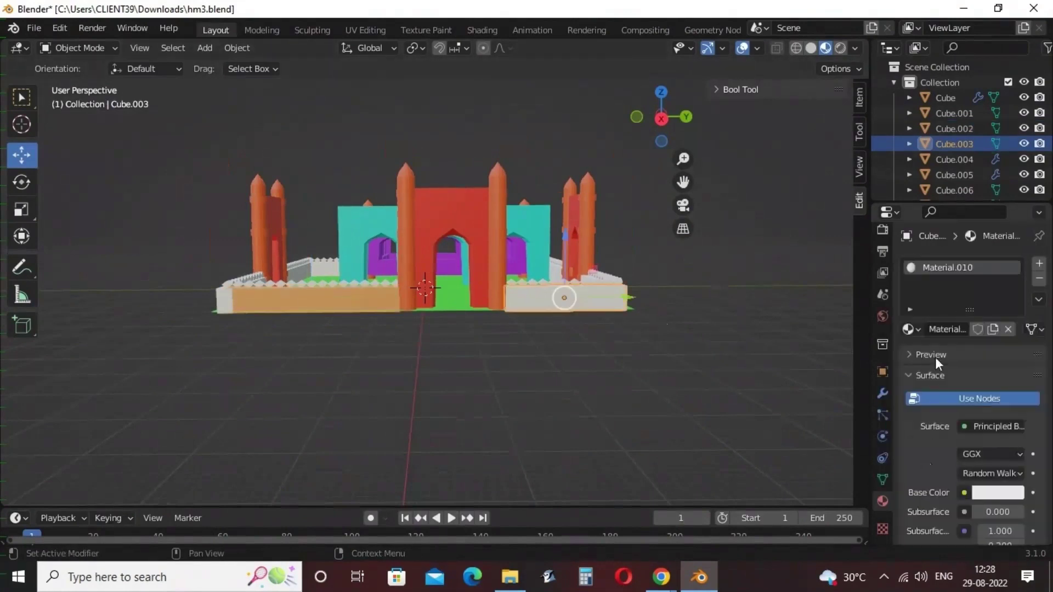
pyautogui.click(912, 328)
# Assign the light orange Material.009 to the front section of the side boundary wall on the positive Y side
pyautogui.click(607, 296)
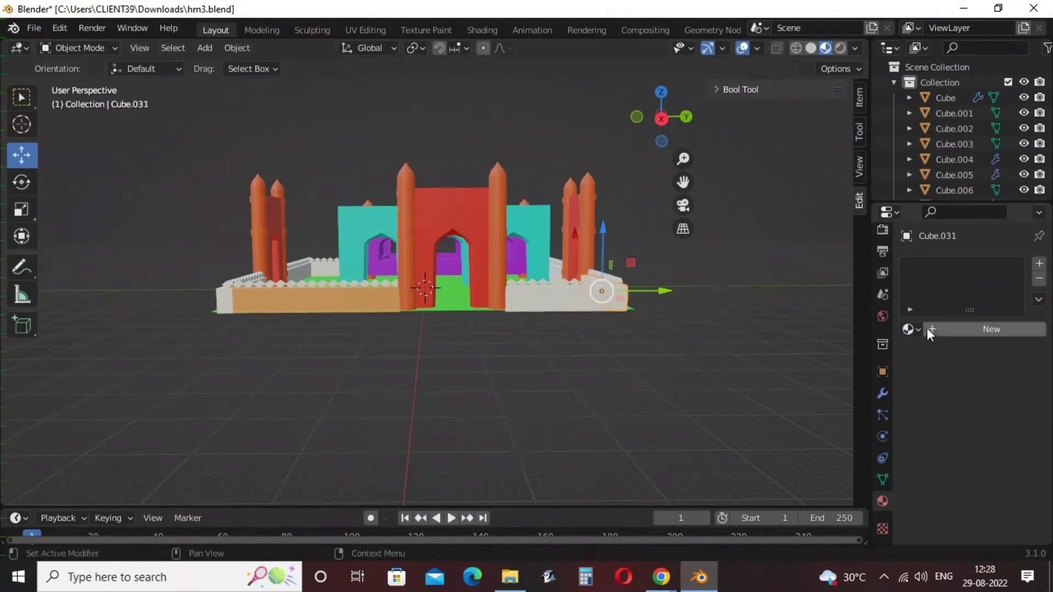
pyautogui.click(916, 329)
pyautogui.click(858, 469)
# Try to replace the material on the front boundary wall section on the positive Y side
pyautogui.click(574, 294)
pyautogui.moveTo(573, 294); pyautogui.dragTo(540, 384, button='middle')
pyautogui.click(912, 329)
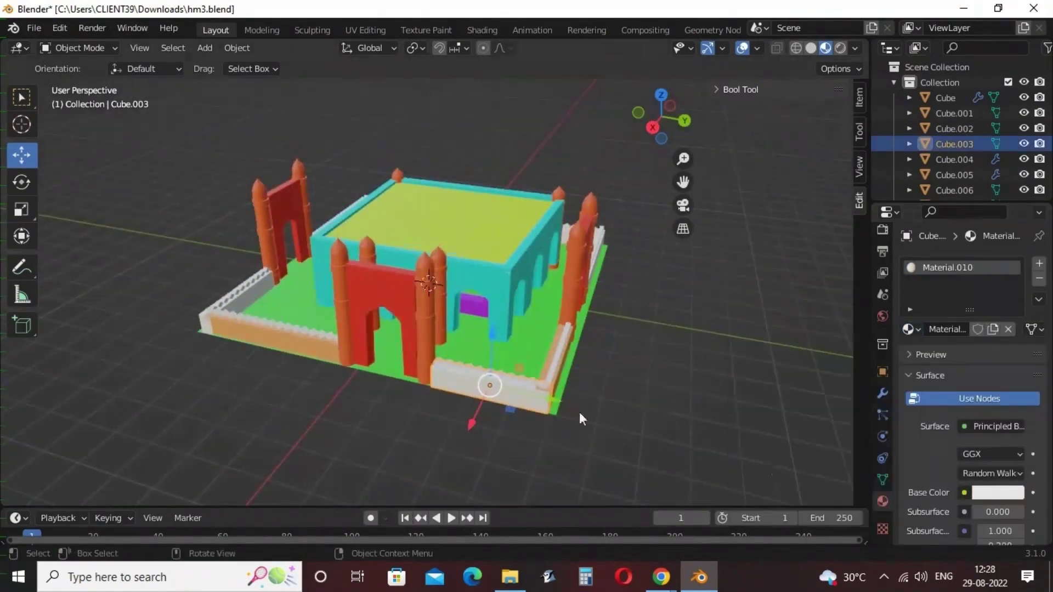
pyautogui.moveTo(580, 412); pyautogui.dragTo(579, 394, button='middle')
pyautogui.click(461, 356)
pyautogui.click(460, 356)
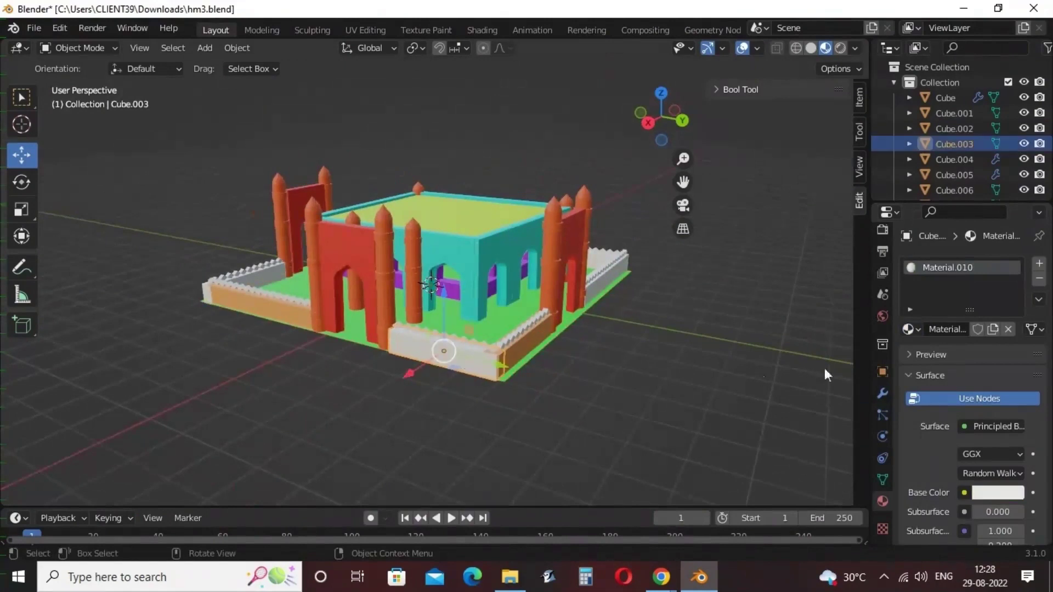
pyautogui.click(912, 330)
# Assign the light orange Material.009 to the rear section of the positive Y side boundary wall and to the back boundary wall
pyautogui.moveTo(615, 379); pyautogui.dragTo(568, 302, button='middle')
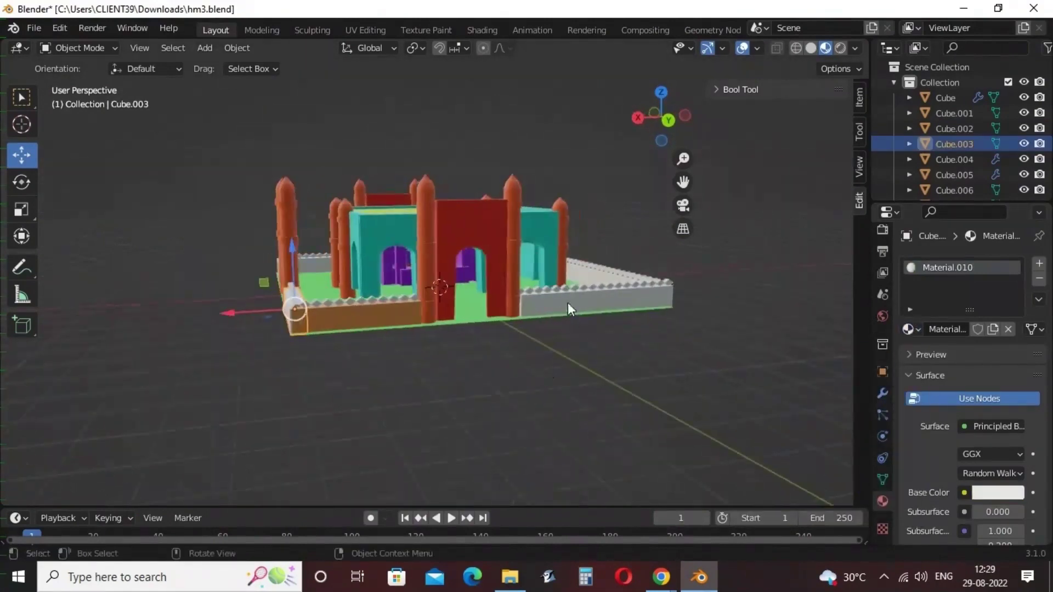
pyautogui.click(568, 302)
pyautogui.click(908, 329)
pyautogui.click(841, 486)
pyautogui.moveTo(841, 486); pyautogui.dragTo(485, 372, button='middle')
pyautogui.click(485, 372)
pyautogui.click(909, 329)
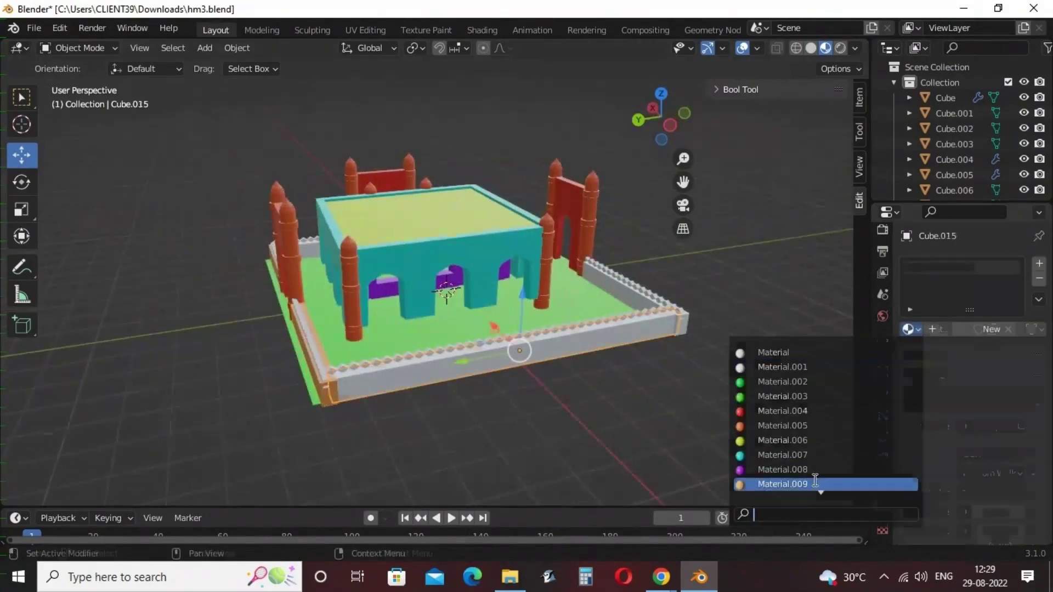
pyautogui.click(815, 485)
# Assign the light orange Material.009 to the rear and front sections of the side boundary wall on the negative Y side
pyautogui.moveTo(816, 484); pyautogui.dragTo(604, 433, button='middle')
pyautogui.click(466, 354)
pyautogui.click(909, 329)
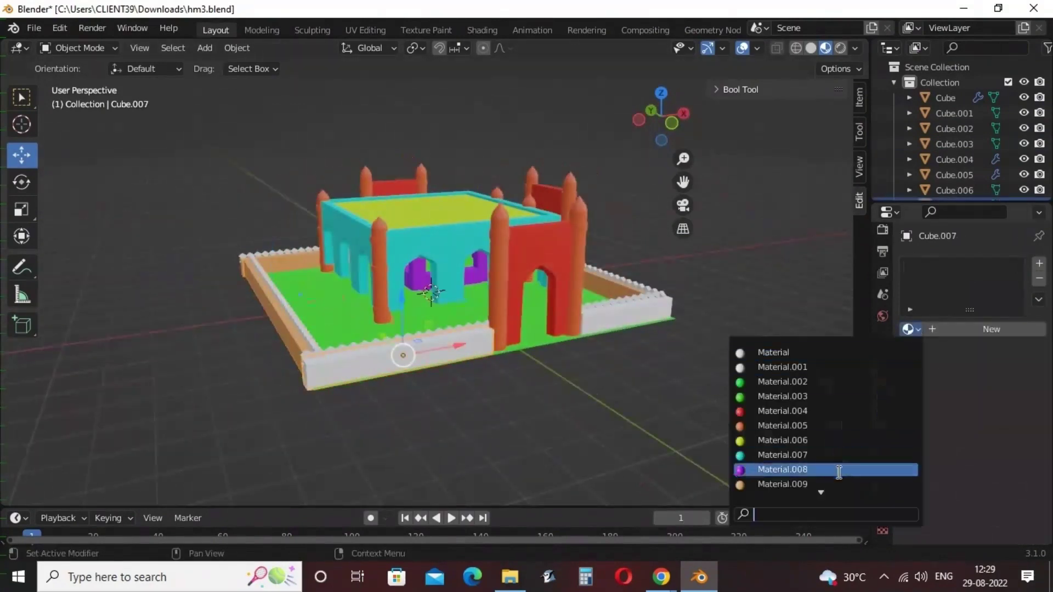
pyautogui.click(835, 470)
pyautogui.moveTo(790, 433); pyautogui.dragTo(610, 317, button='middle')
pyautogui.click(610, 318)
pyautogui.click(909, 329)
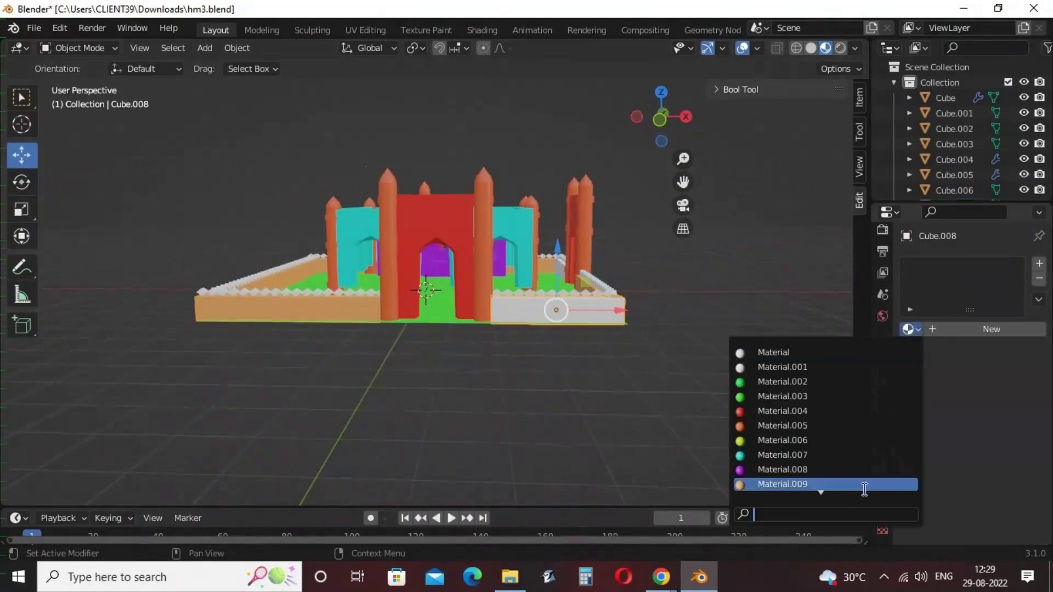
pyautogui.click(865, 488)
# Assign the light orange Material.009 to the front boundary wall section on the positive Y side
pyautogui.moveTo(703, 370); pyautogui.dragTo(525, 403, button='middle')
pyautogui.click(532, 361)
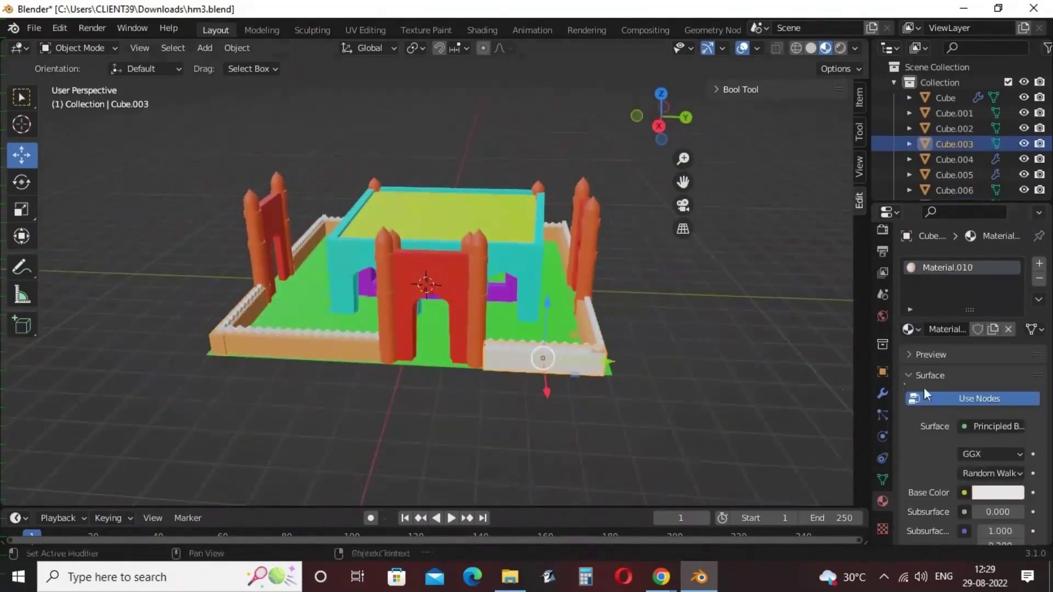
pyautogui.click(911, 331)
pyautogui.click(825, 470)
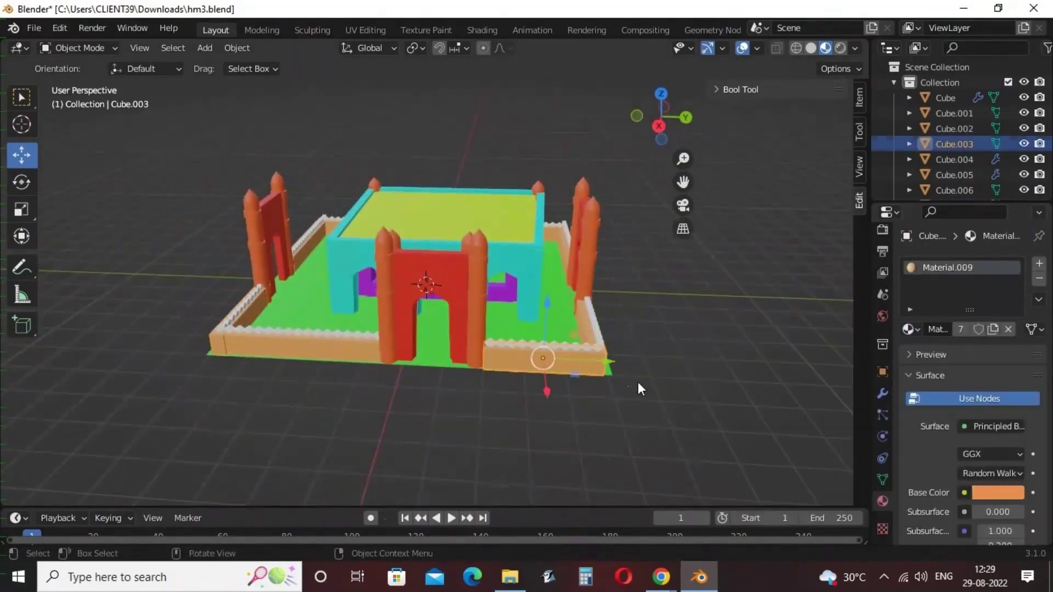
# Set the base color of the boundary wall ornaments' shared Material.001 to black, with a value of 0
pyautogui.click(601, 365)
pyautogui.click(994, 493)
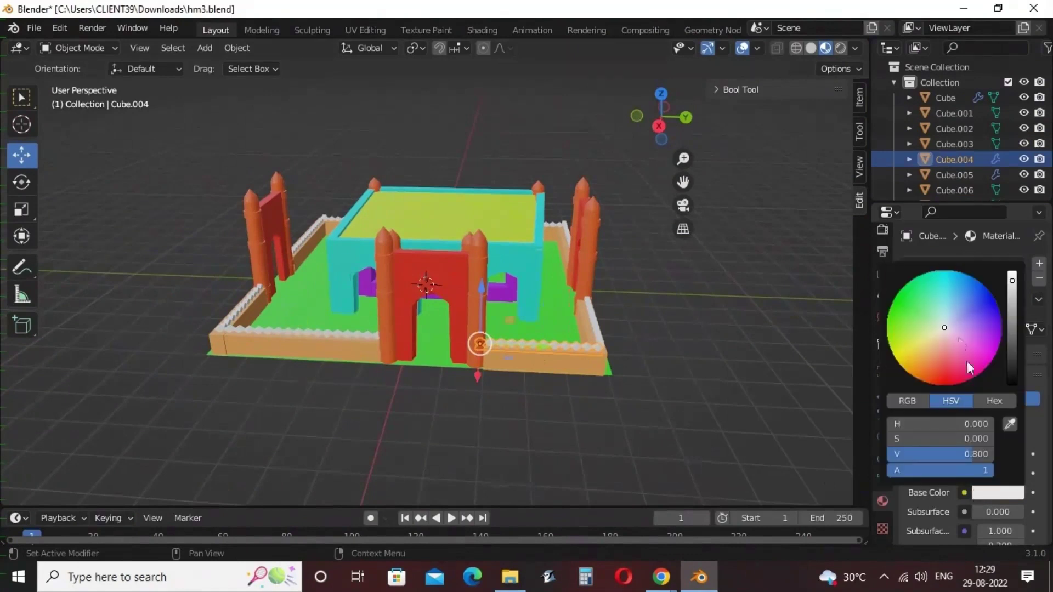
pyautogui.click(987, 493)
pyautogui.moveTo(1012, 281); pyautogui.dragTo(1015, 390)
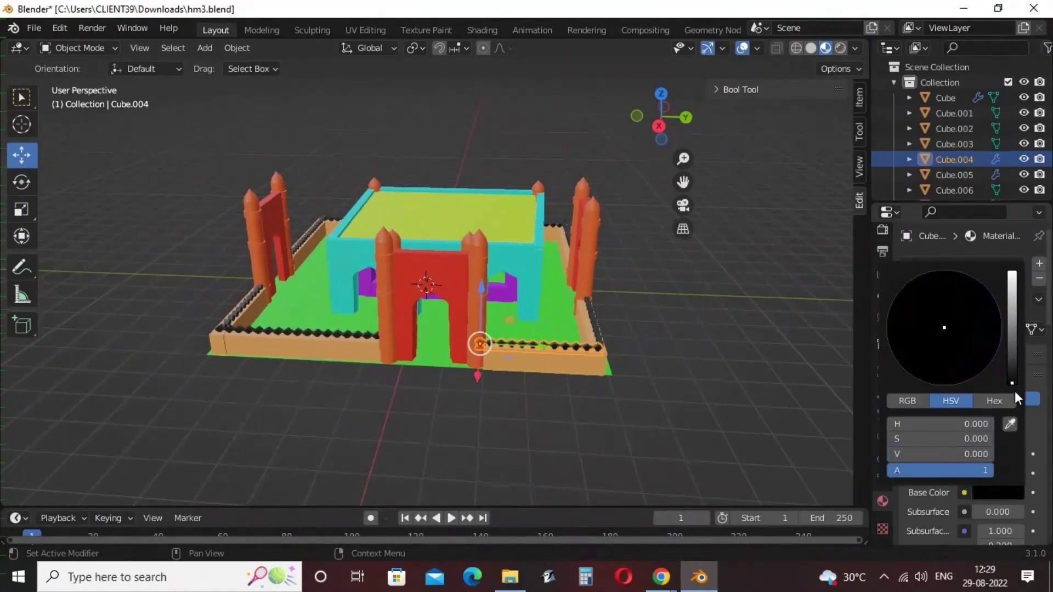
pyautogui.moveTo(770, 373); pyautogui.dragTo(809, 338, button='middle')
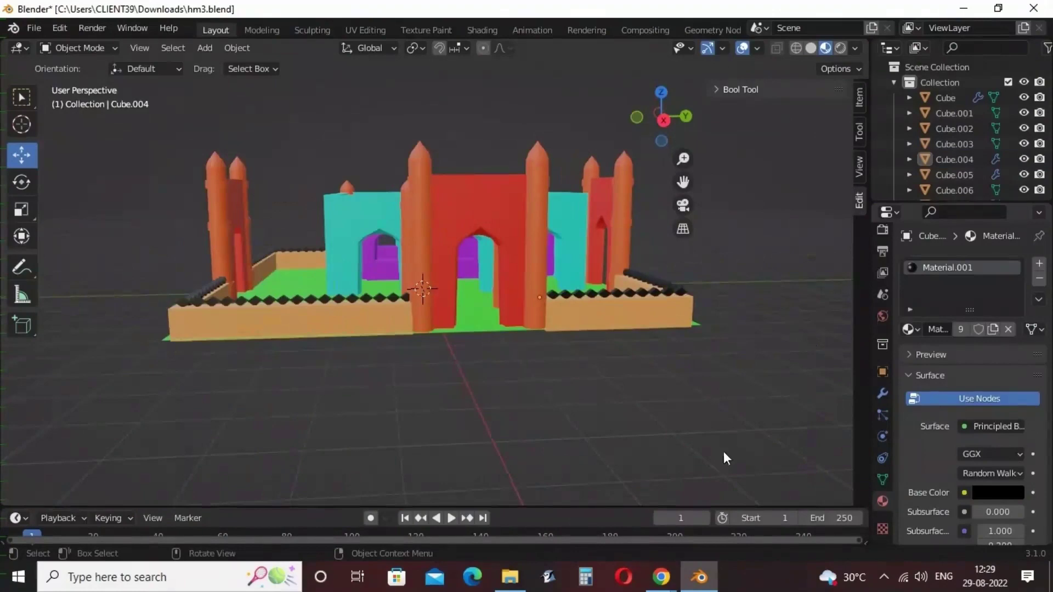
pyautogui.moveTo(722, 439); pyautogui.dragTo(718, 406, button='middle')
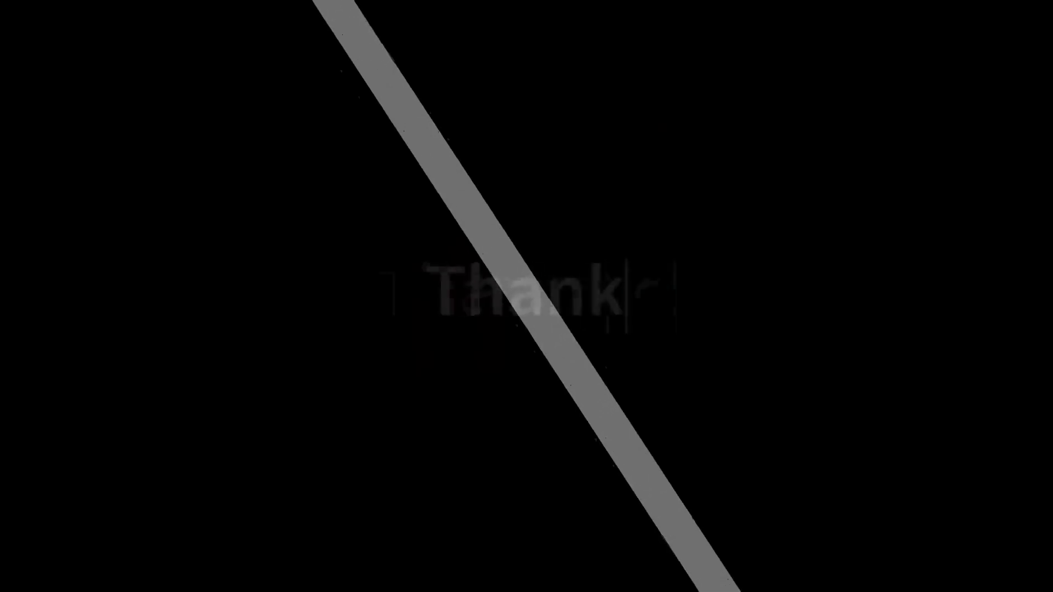